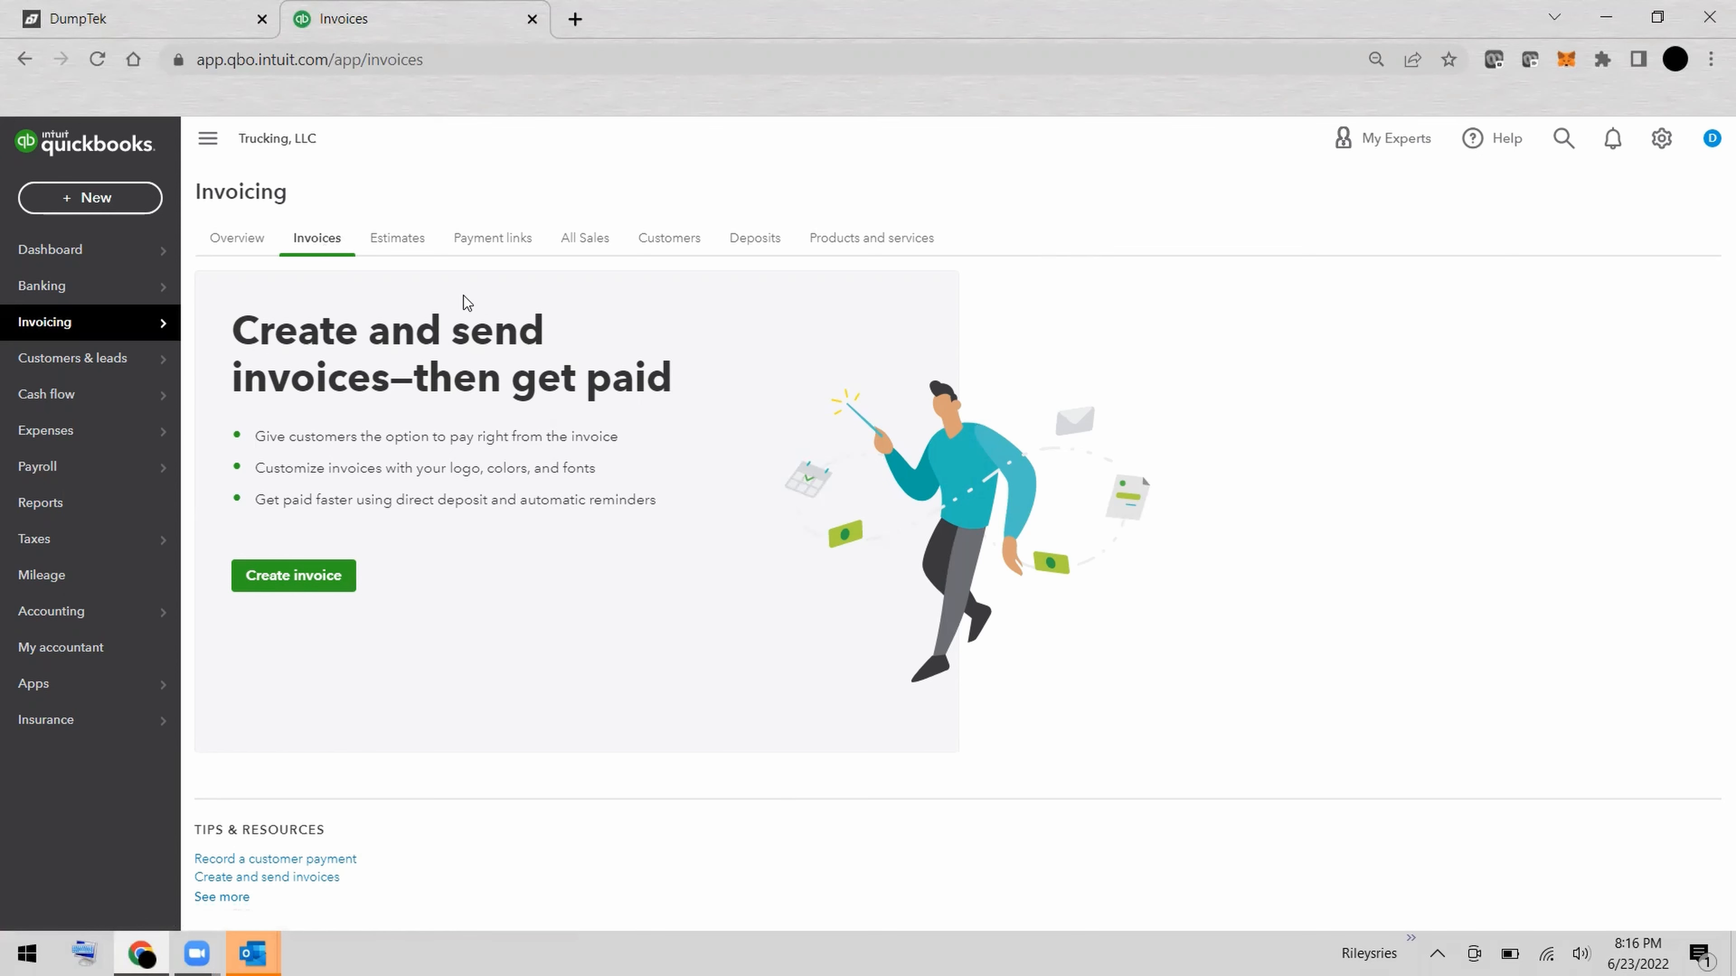
Review the customer list and the products and services list under invoicing.
{"action": "left_click", "coordinate": [669, 239]}
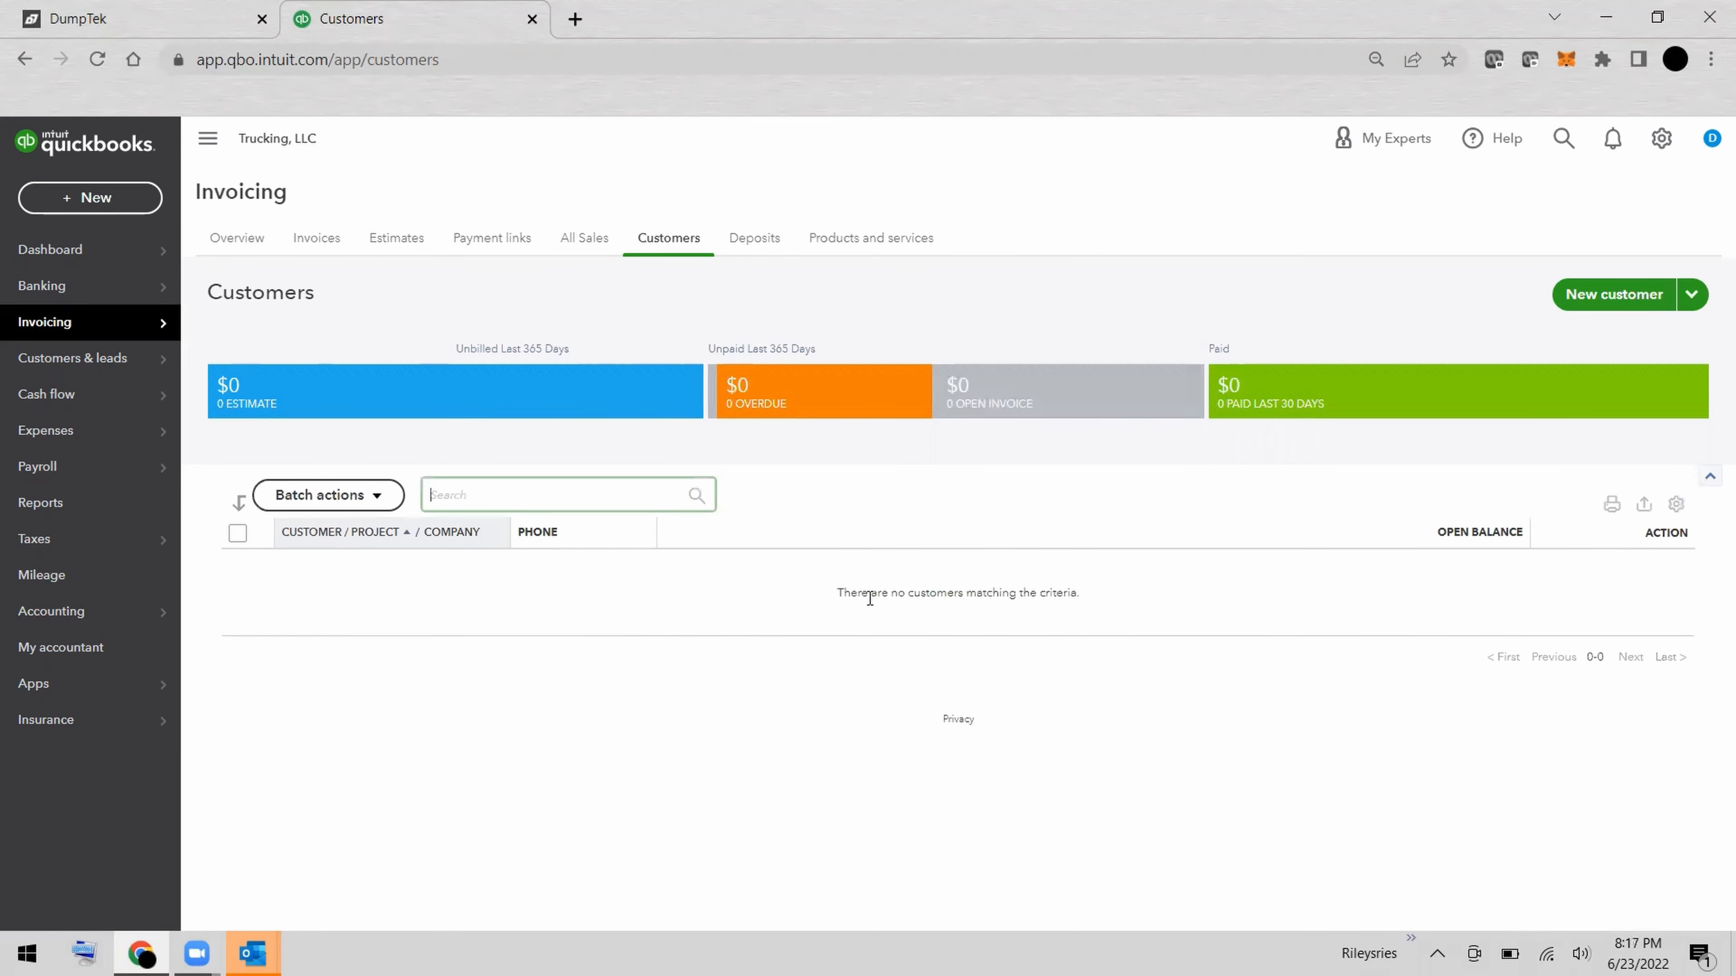
{"action": "left_click", "coordinate": [862, 243]}
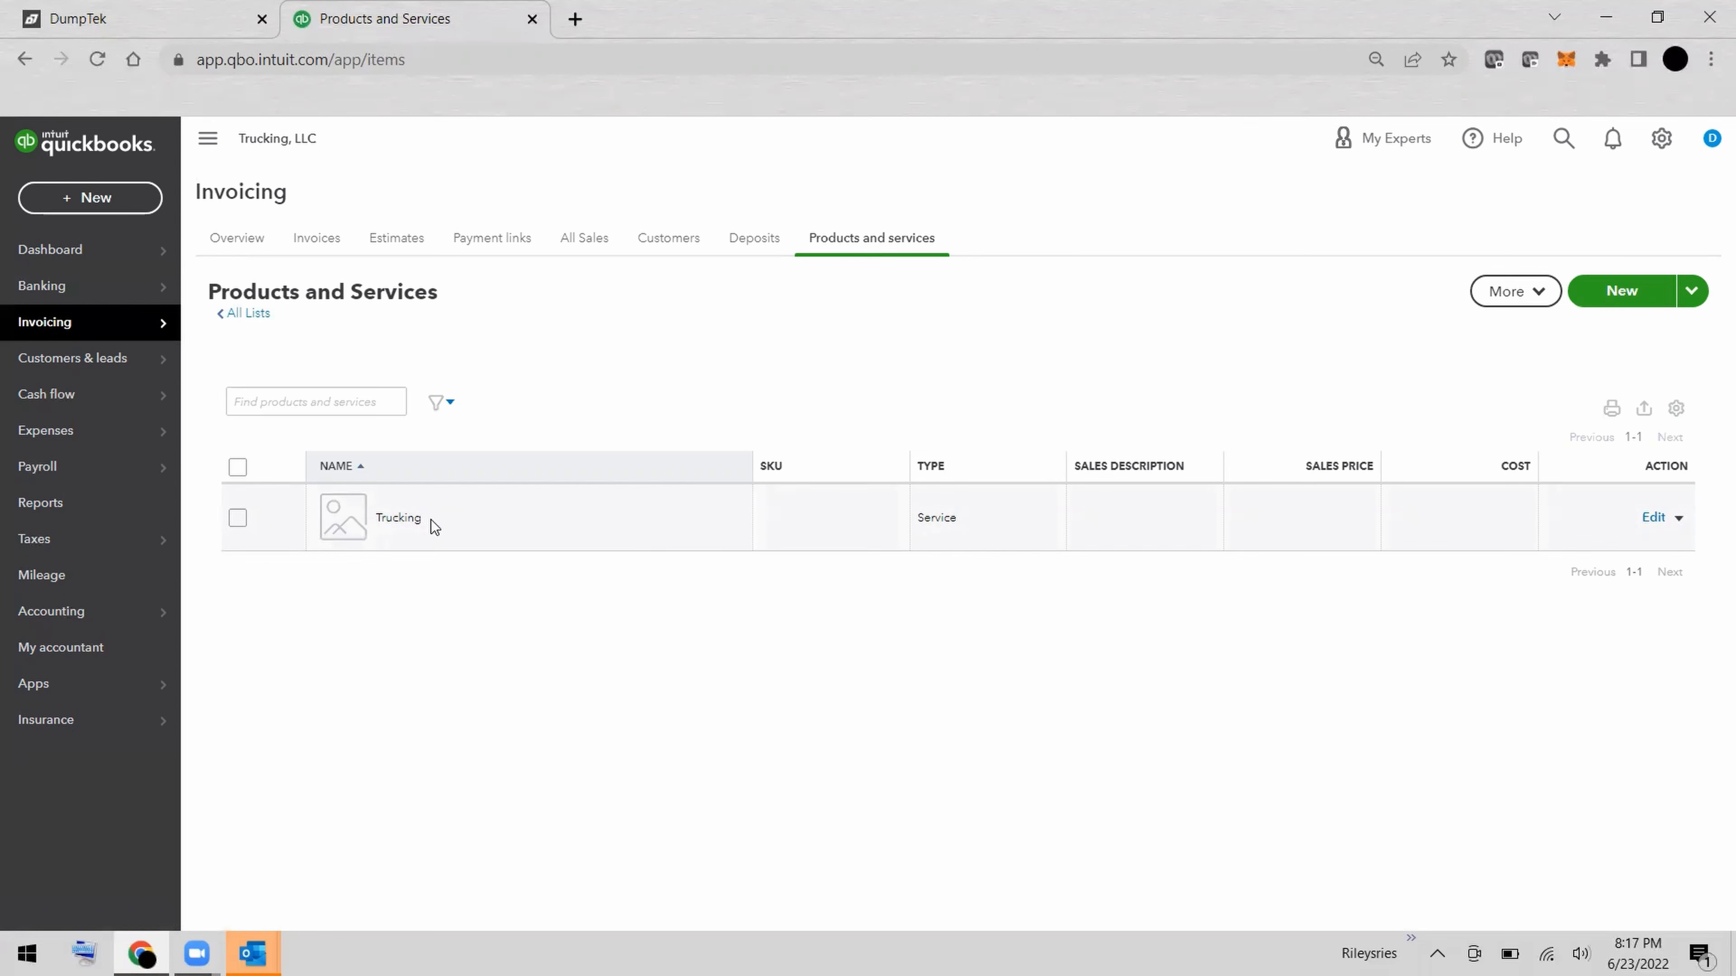
Switch to DumpTek and examine the hauling sheets in the report preview, along with the list of submitted tickets.
{"action": "left_click", "coordinate": [156, 22]}
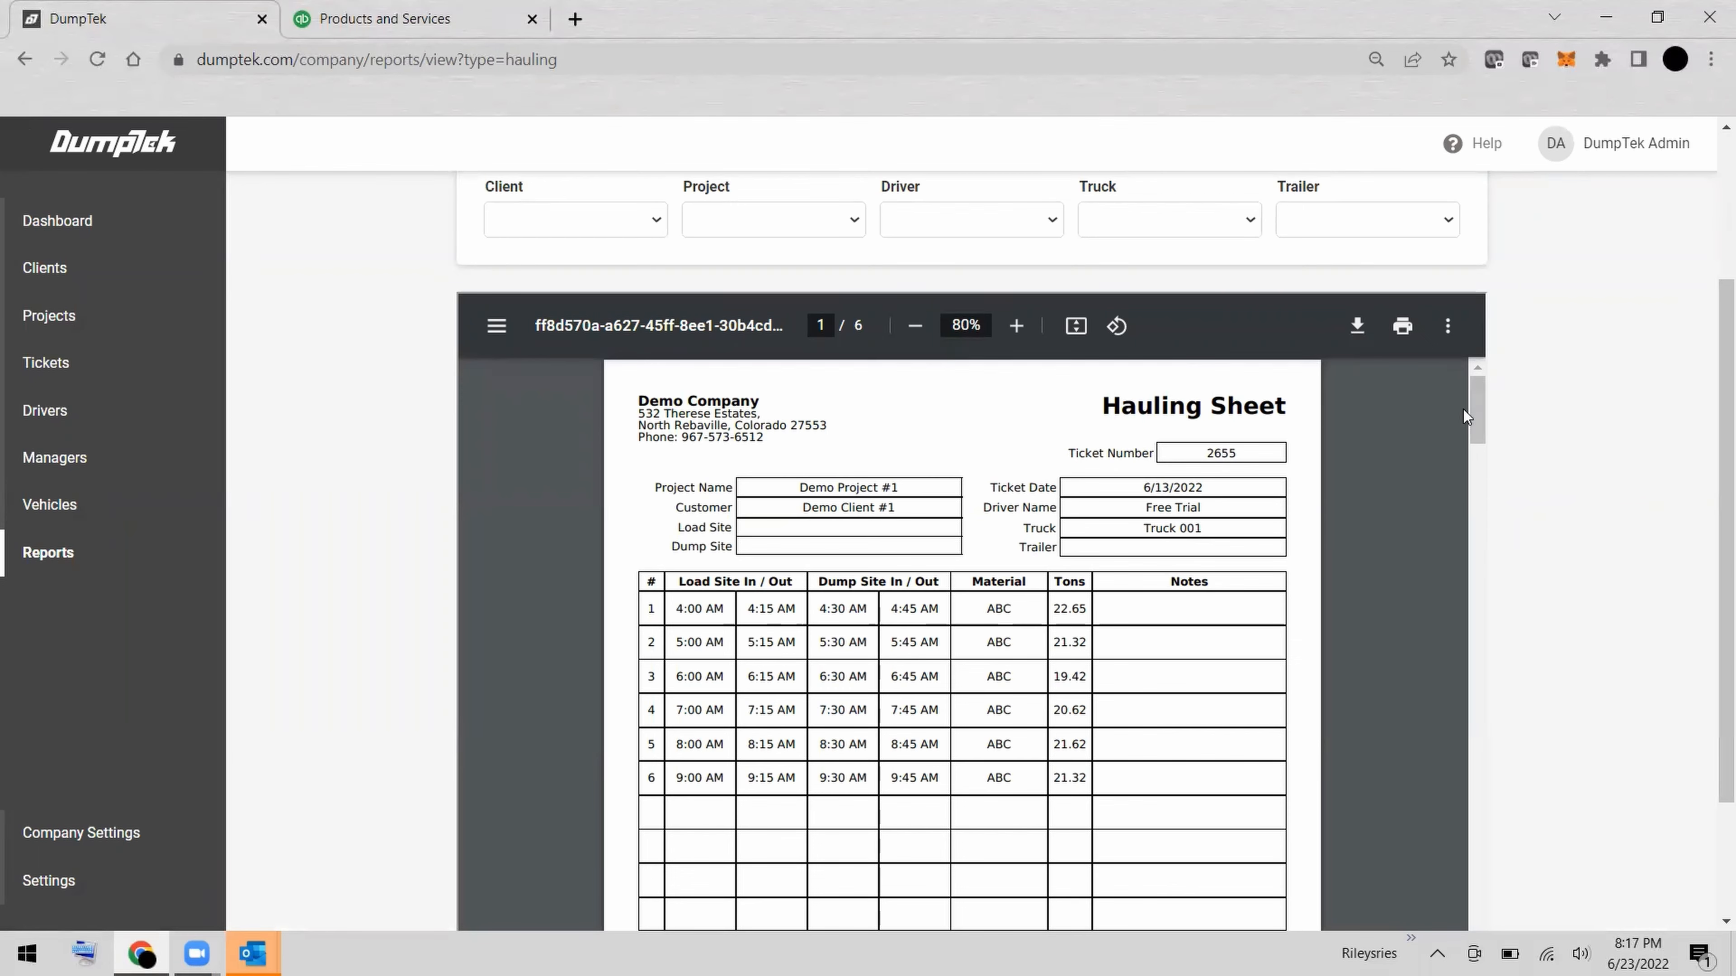
{"action": "scroll", "coordinate": [1523, 407], "scroll_direction": "up", "scroll_amount": 3}
{"action": "scroll", "coordinate": [1523, 407], "scroll_direction": "down", "scroll_amount": 3}
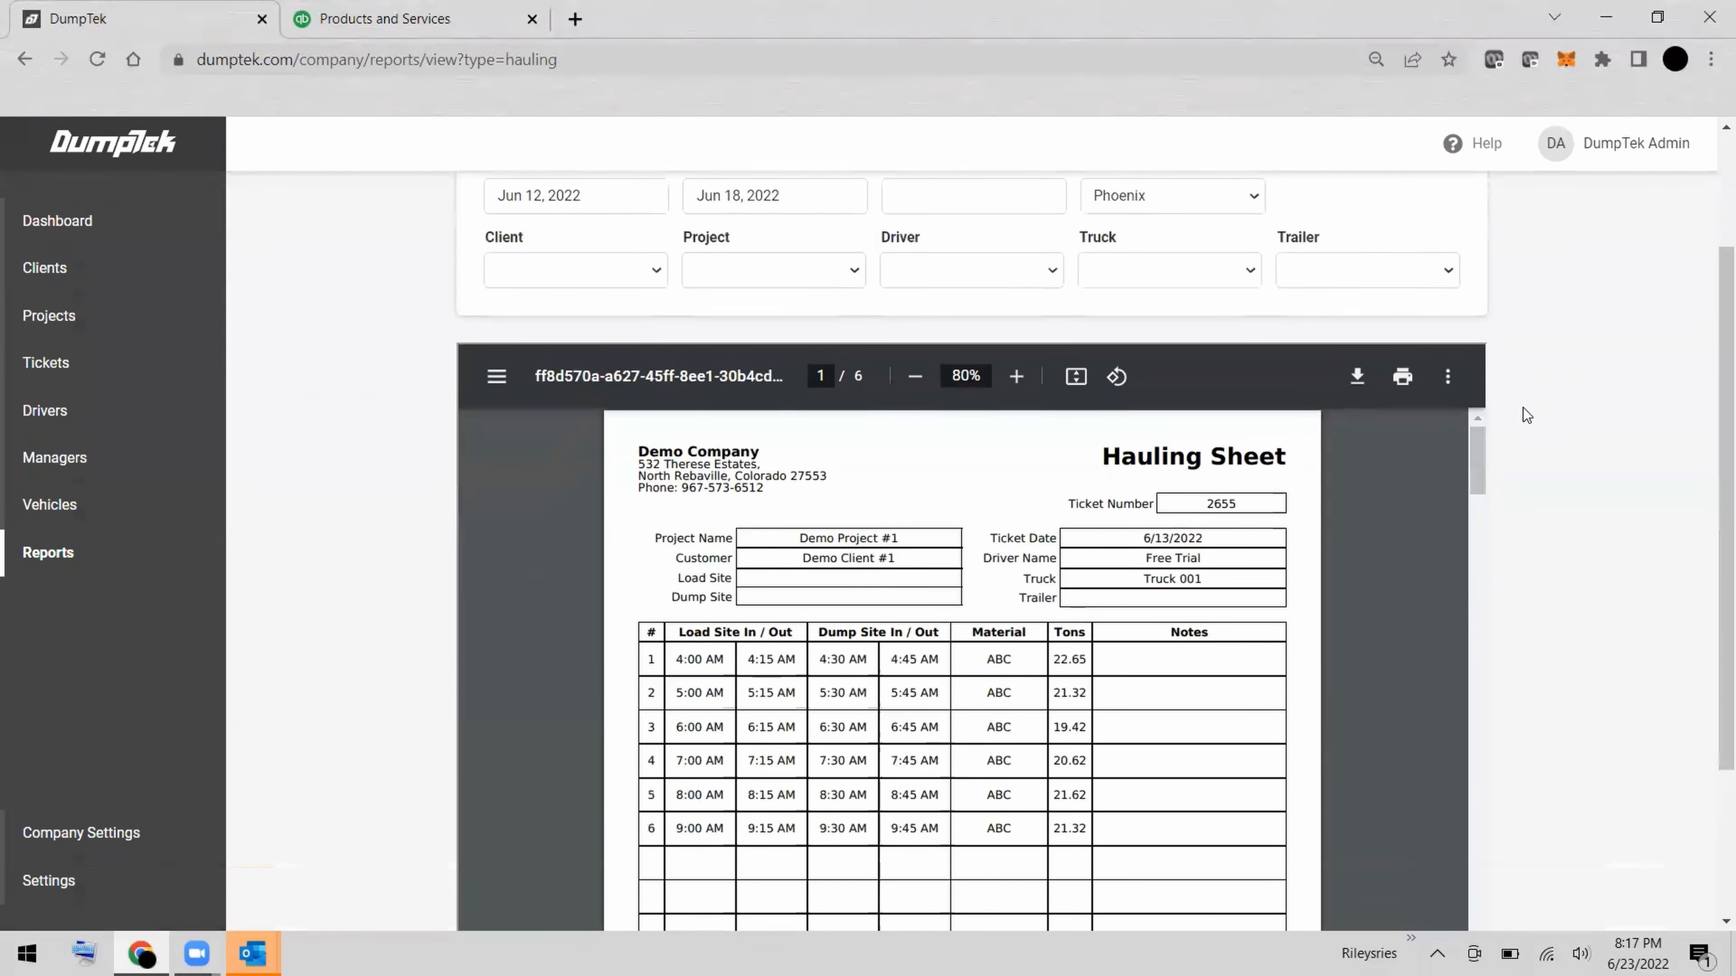
{"action": "scroll", "coordinate": [1248, 603], "scroll_direction": "down", "scroll_amount": 10}
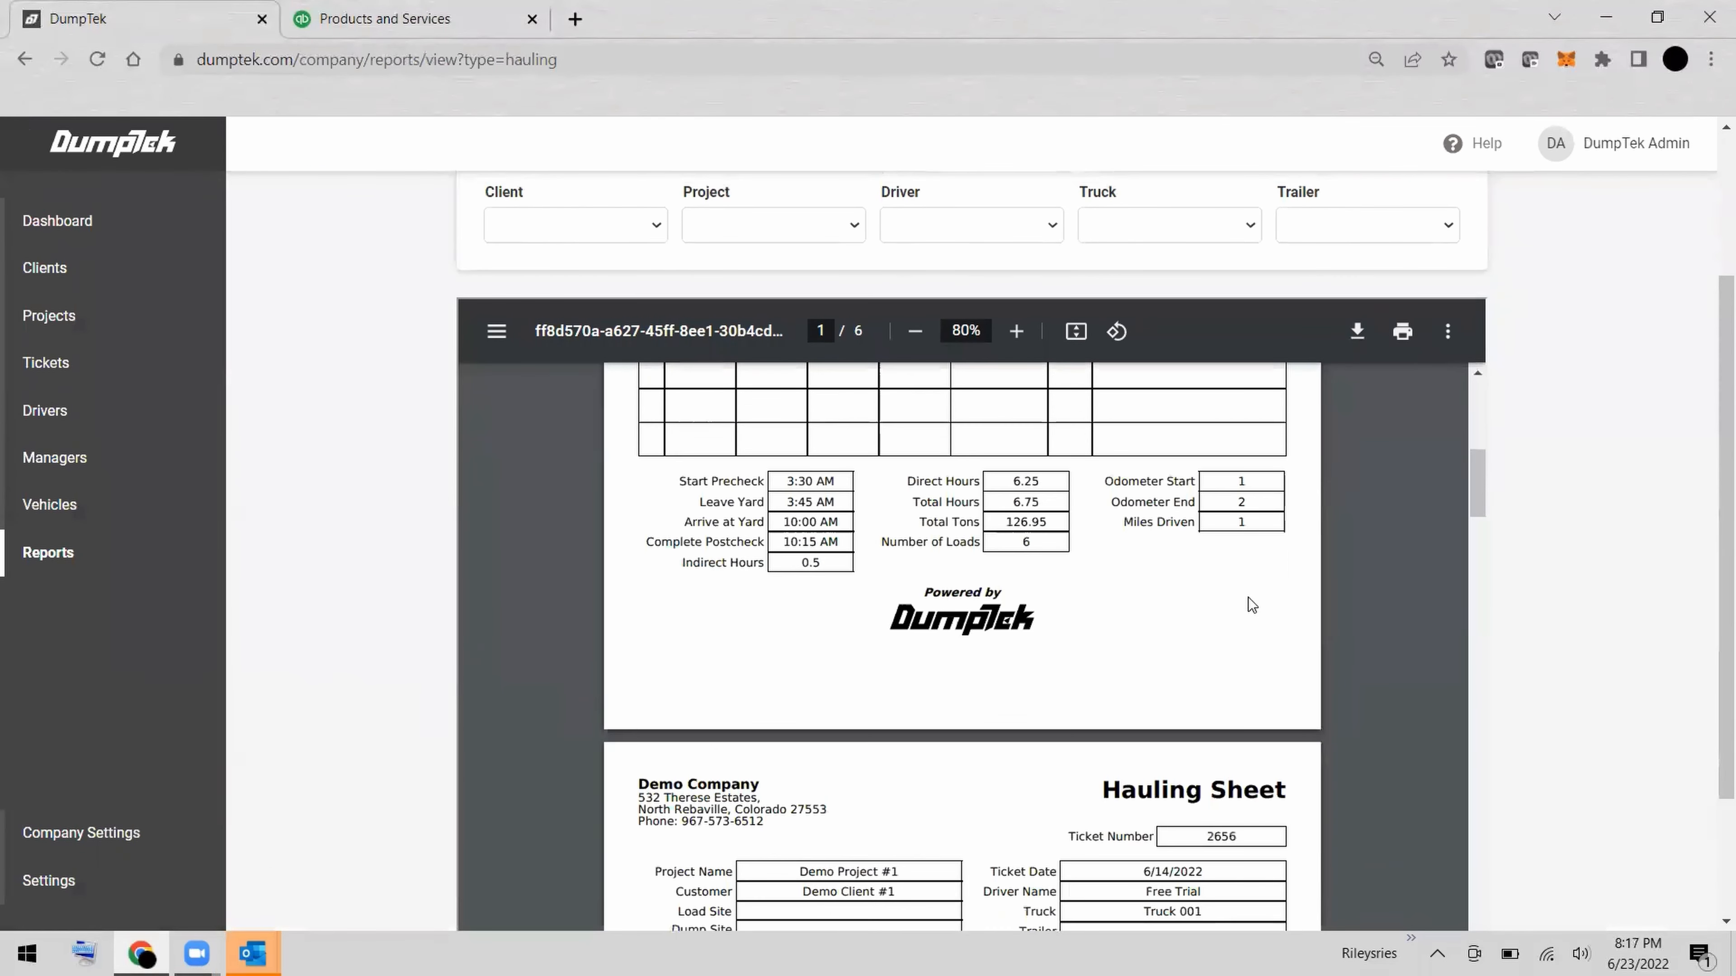
{"action": "scroll", "coordinate": [1248, 597], "scroll_direction": "down", "scroll_amount": 8}
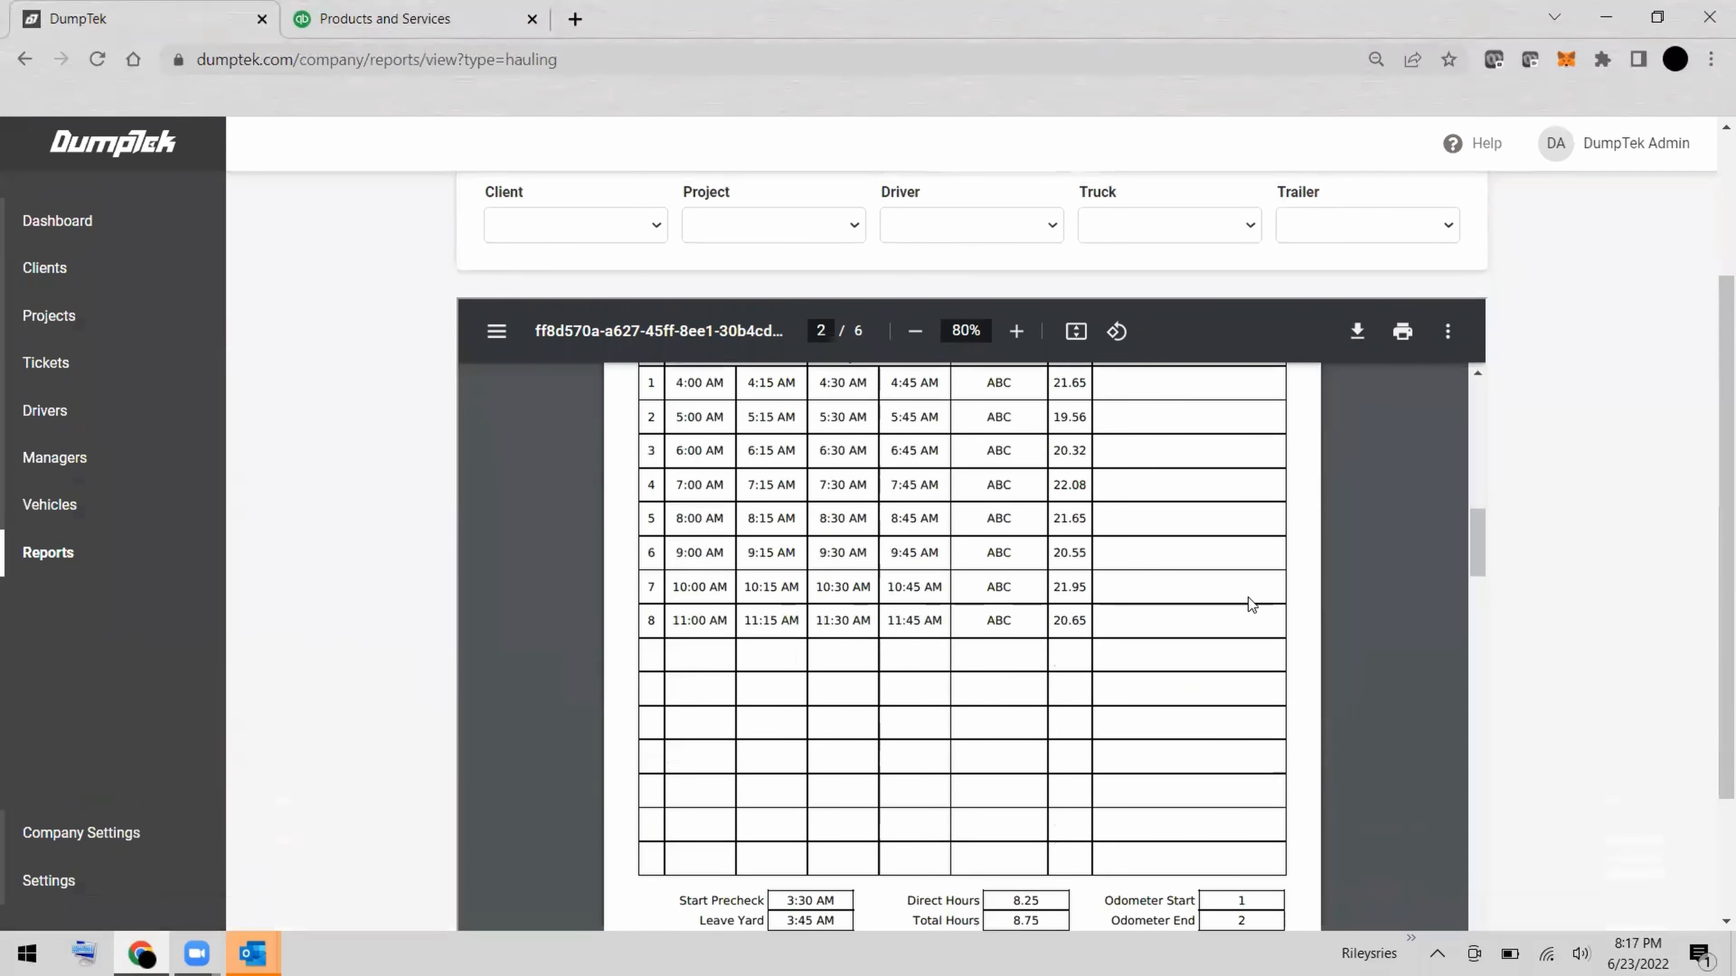
{"action": "scroll", "coordinate": [1248, 597], "scroll_direction": "up", "scroll_amount": 15}
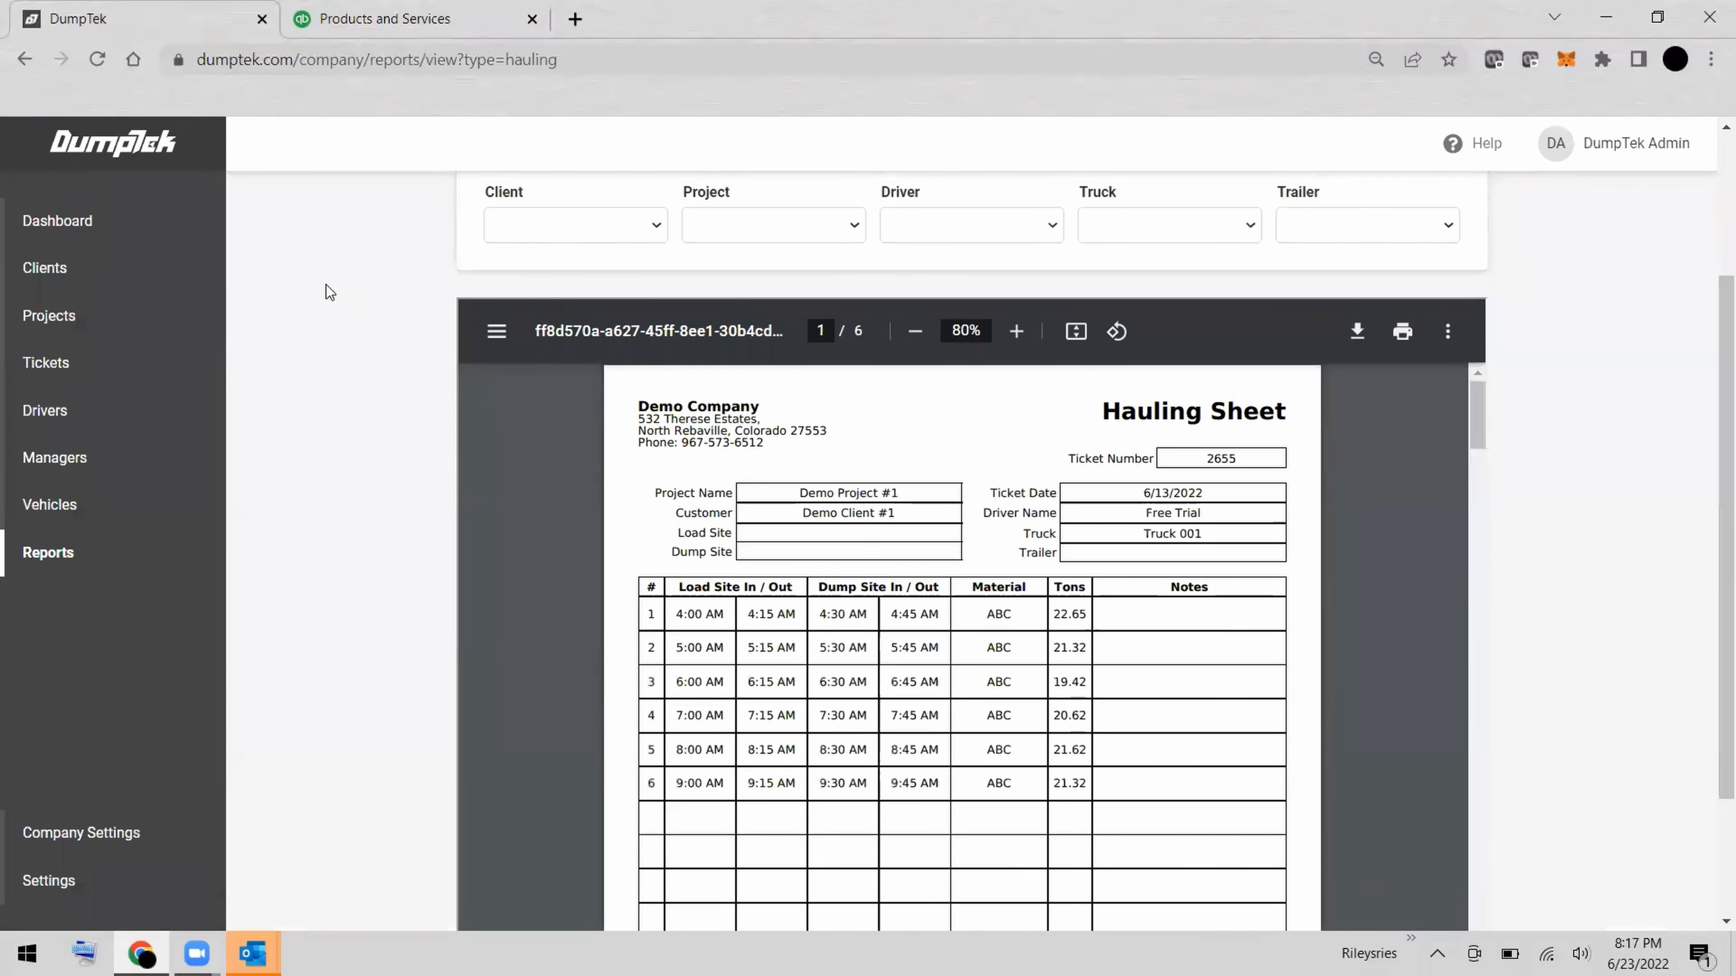
{"action": "left_click", "coordinate": [111, 374]}
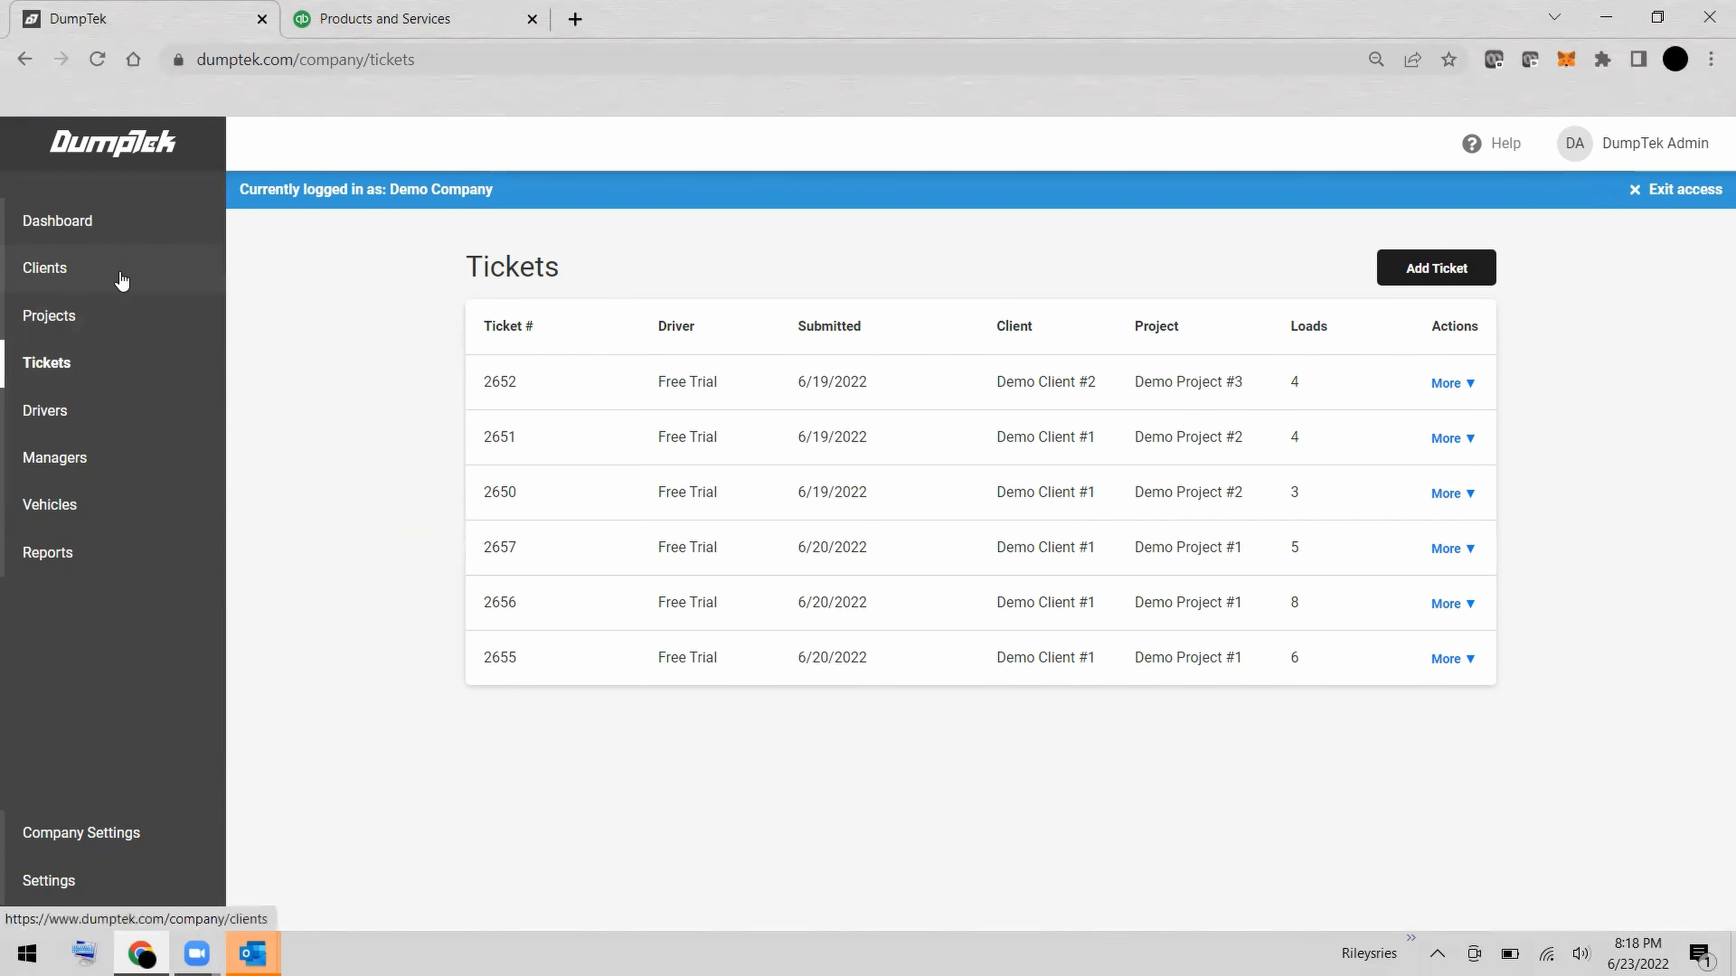
Examine the pricing settings of Demo Project #1 and leave its edit form without saving.
{"action": "left_click", "coordinate": [96, 317]}
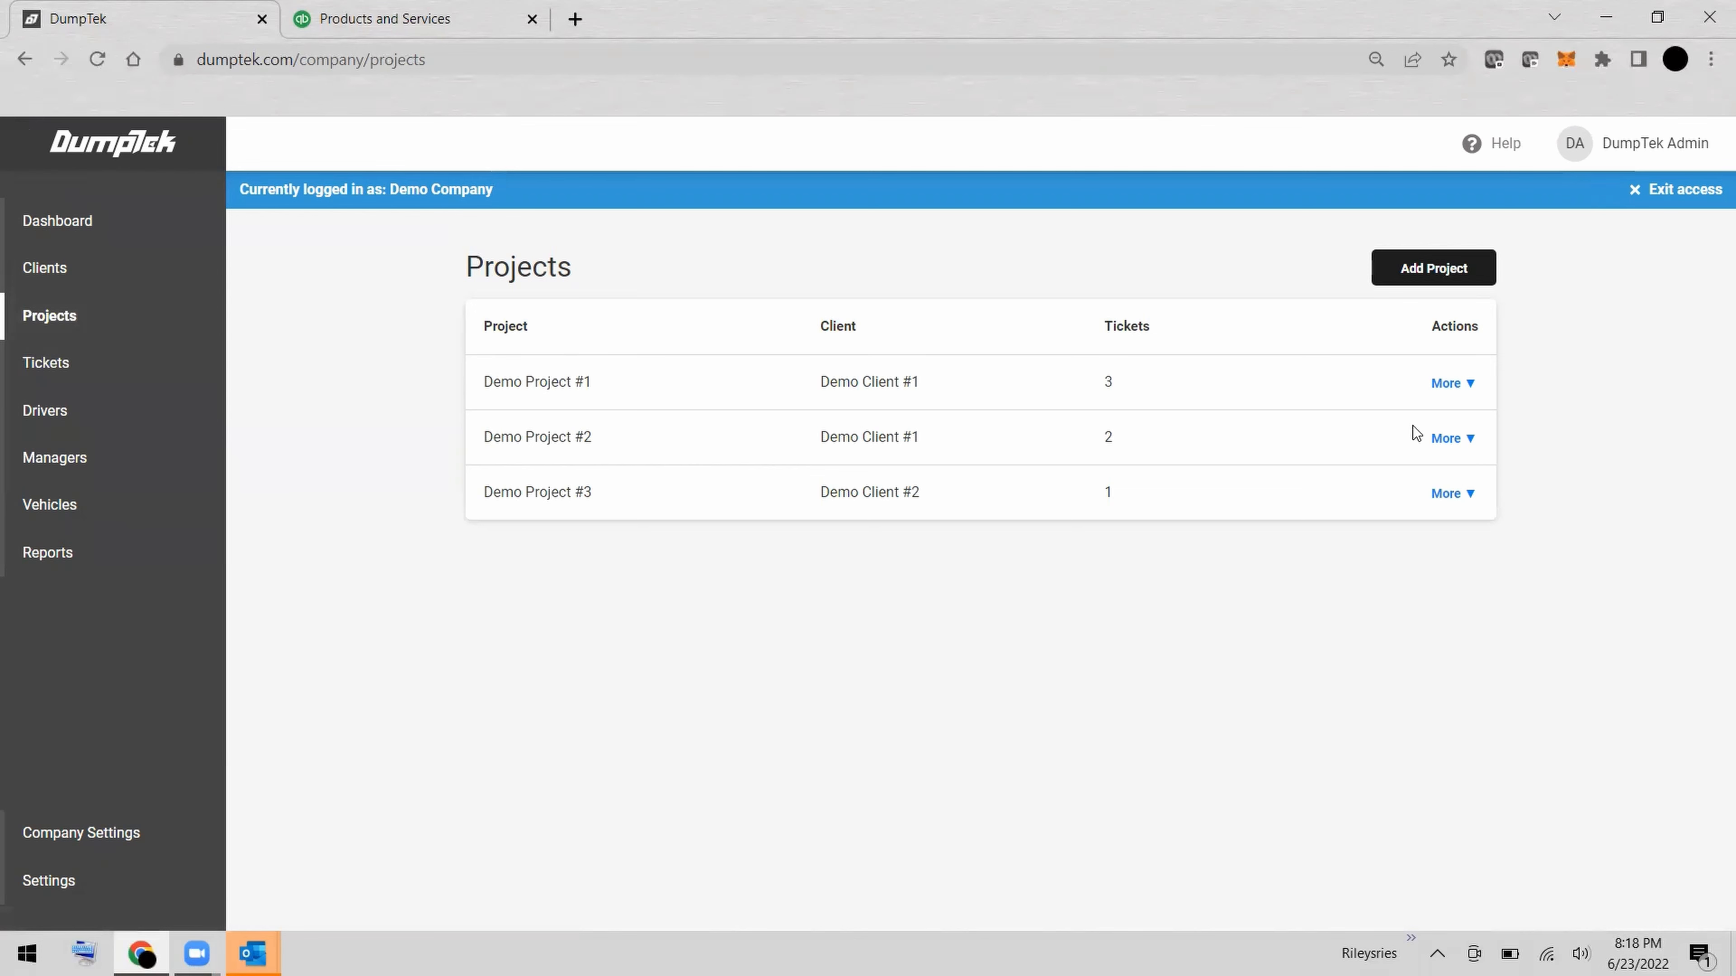
{"action": "left_click", "coordinate": [1454, 396]}
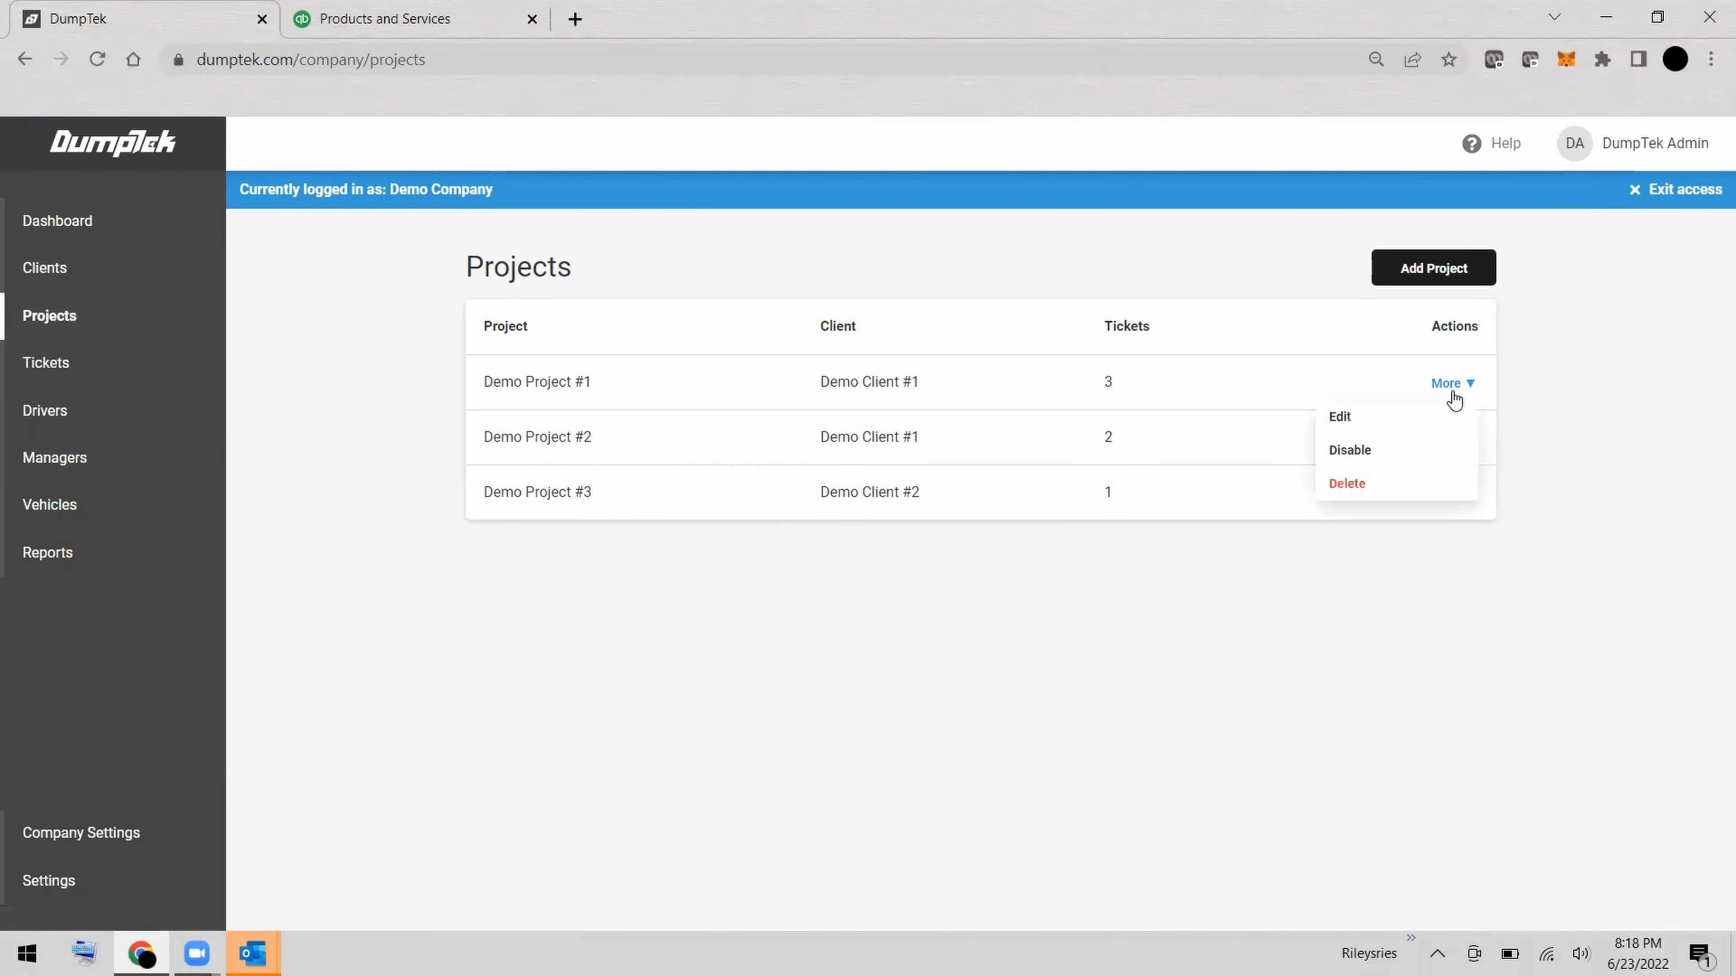
{"action": "left_click", "coordinate": [1409, 422]}
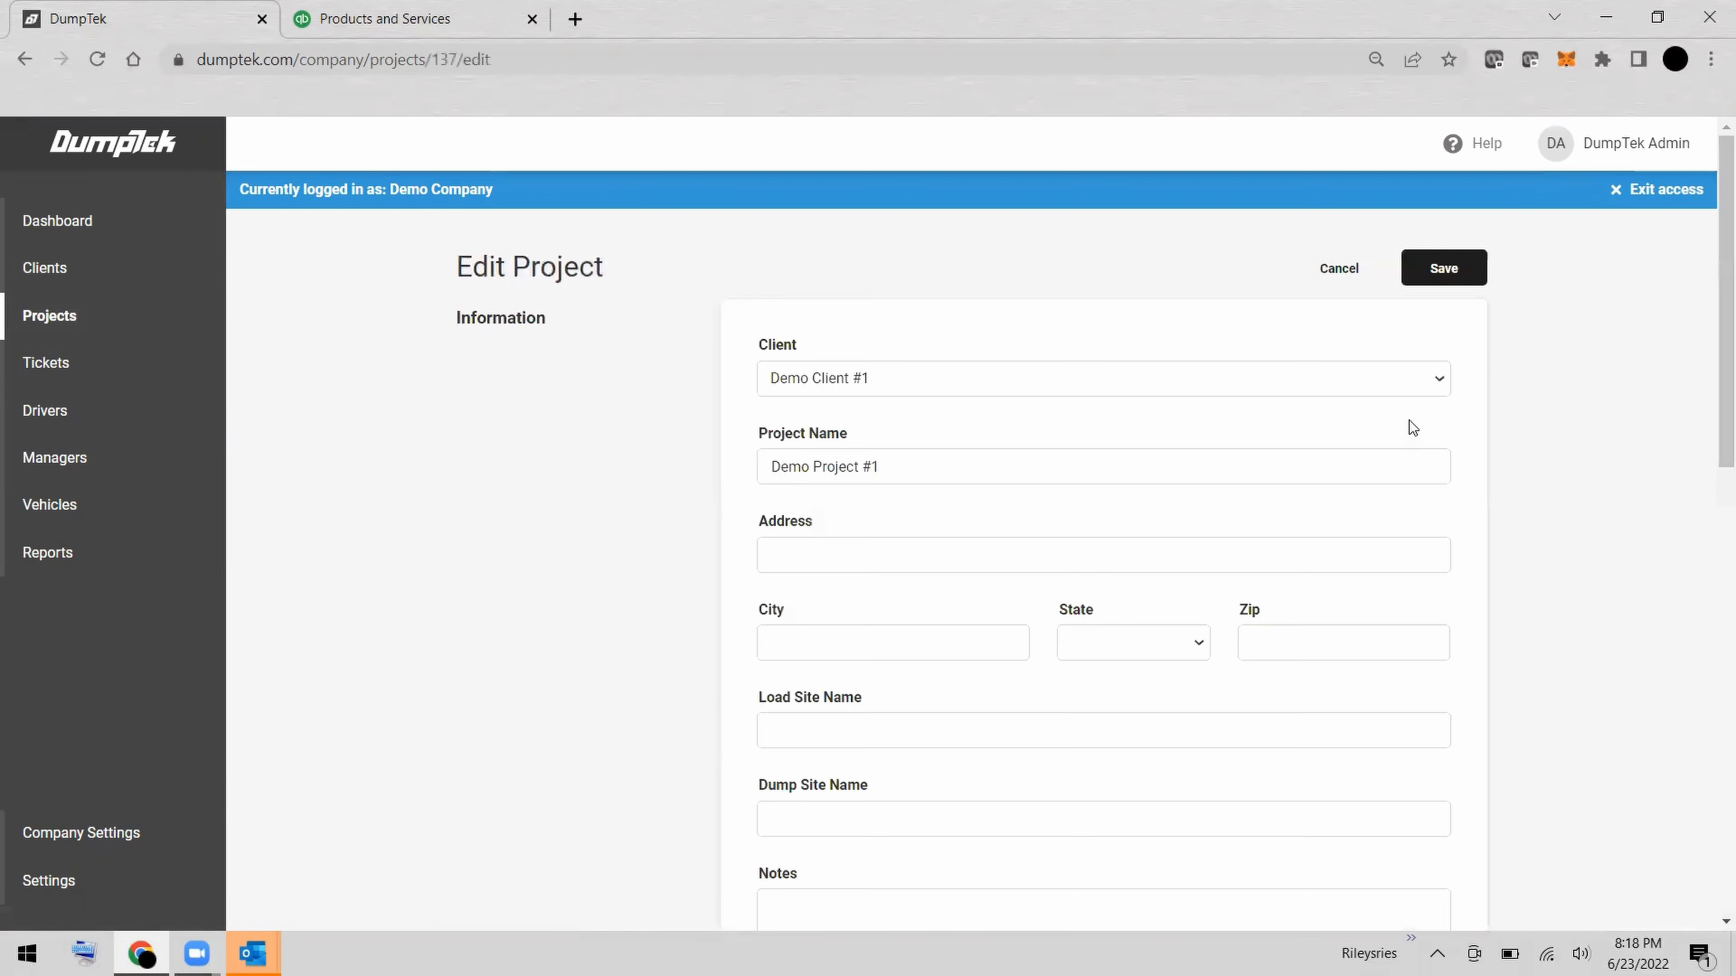
{"action": "scroll", "coordinate": [1086, 567], "scroll_direction": "down", "scroll_amount": 3}
{"action": "scroll", "coordinate": [1085, 568], "scroll_direction": "down", "scroll_amount": 8}
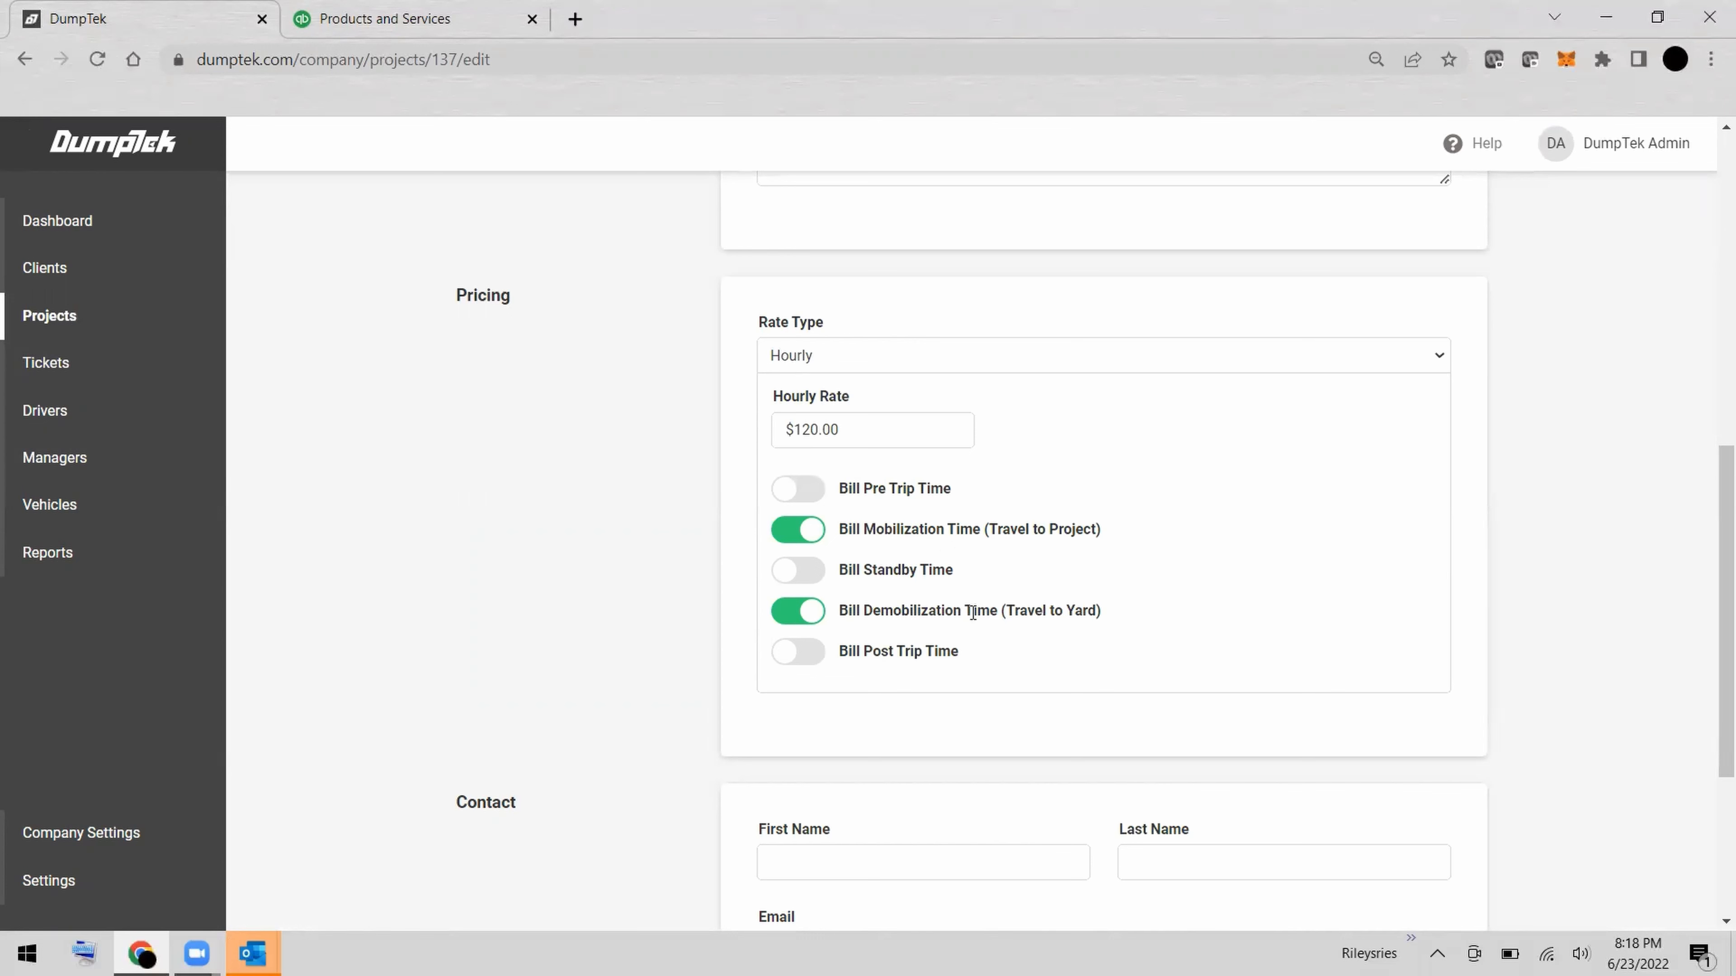
{"action": "scroll", "coordinate": [626, 592], "scroll_direction": "up", "scroll_amount": 10}
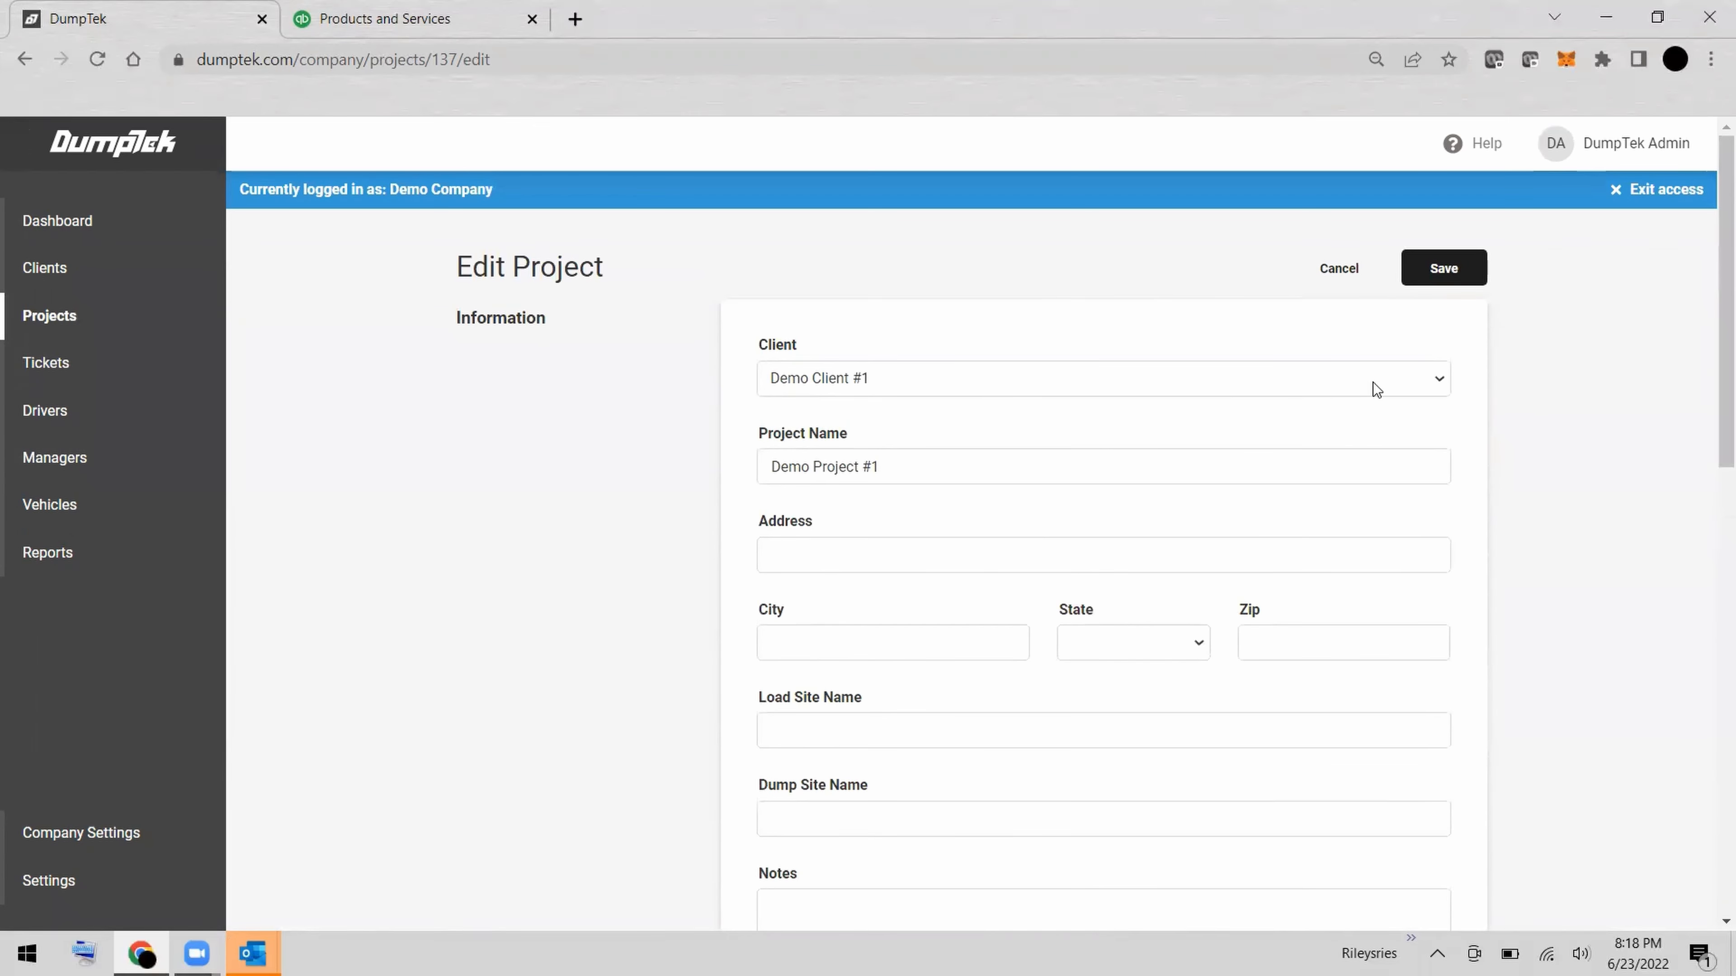
{"action": "left_click", "coordinate": [1340, 269]}
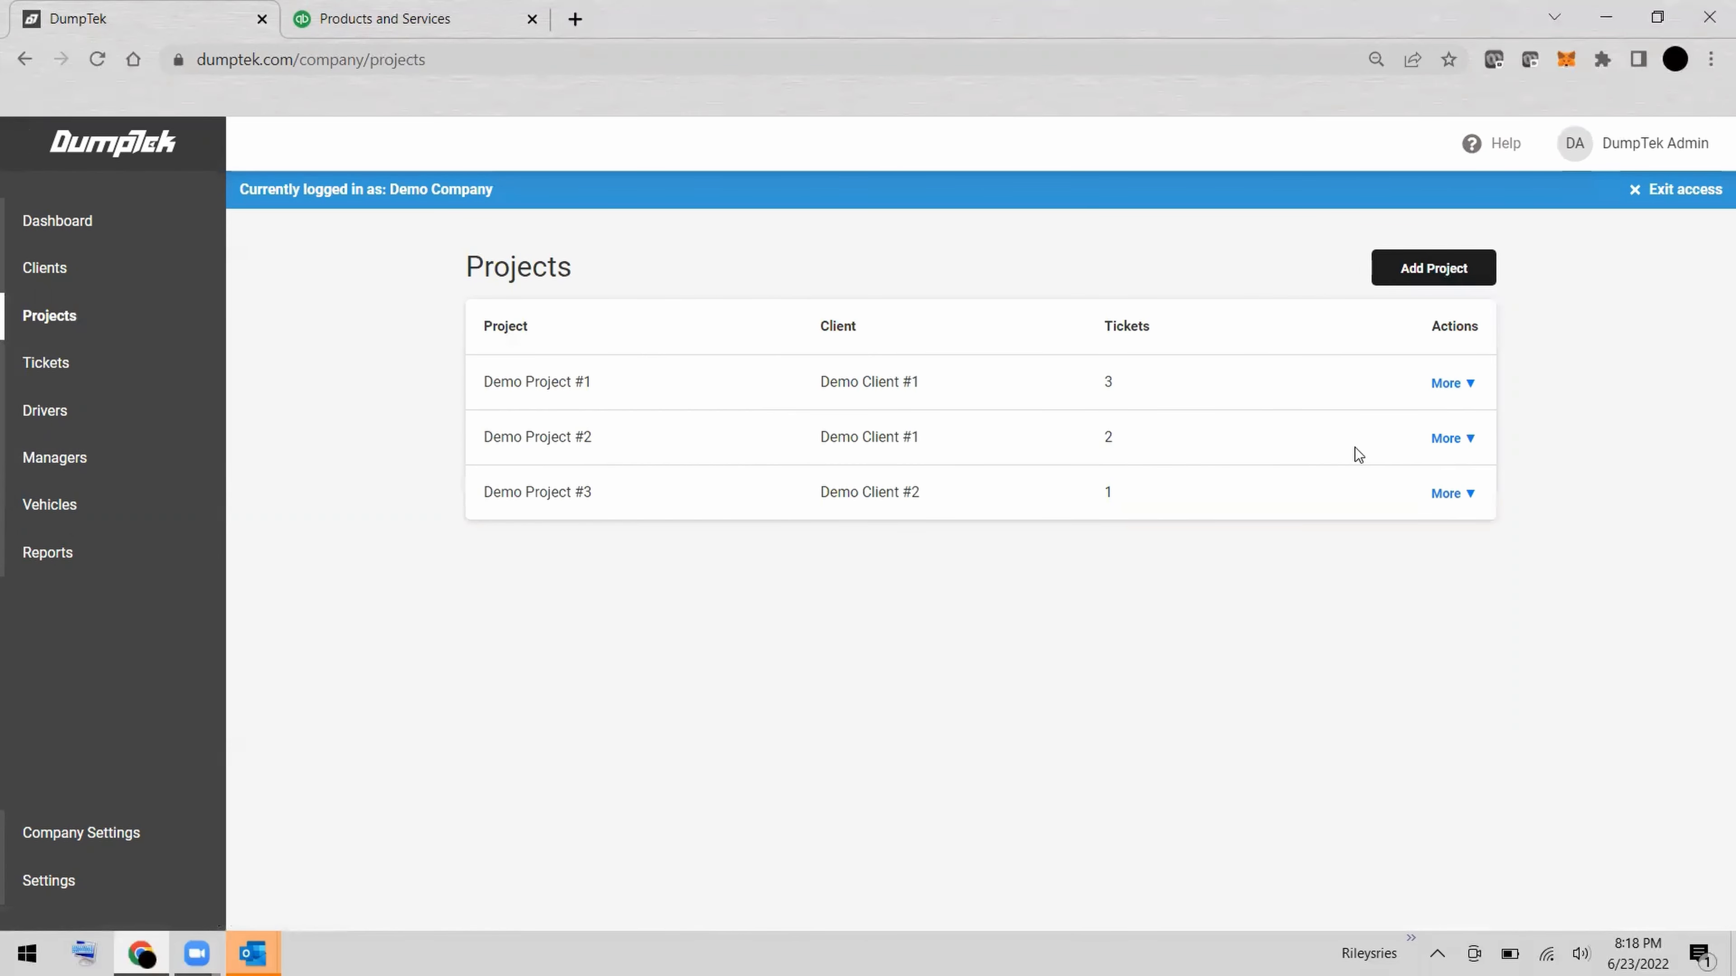
Check the rate type and included time options of Demo Project #2, closing the form without changes.
{"action": "left_click", "coordinate": [1452, 446]}
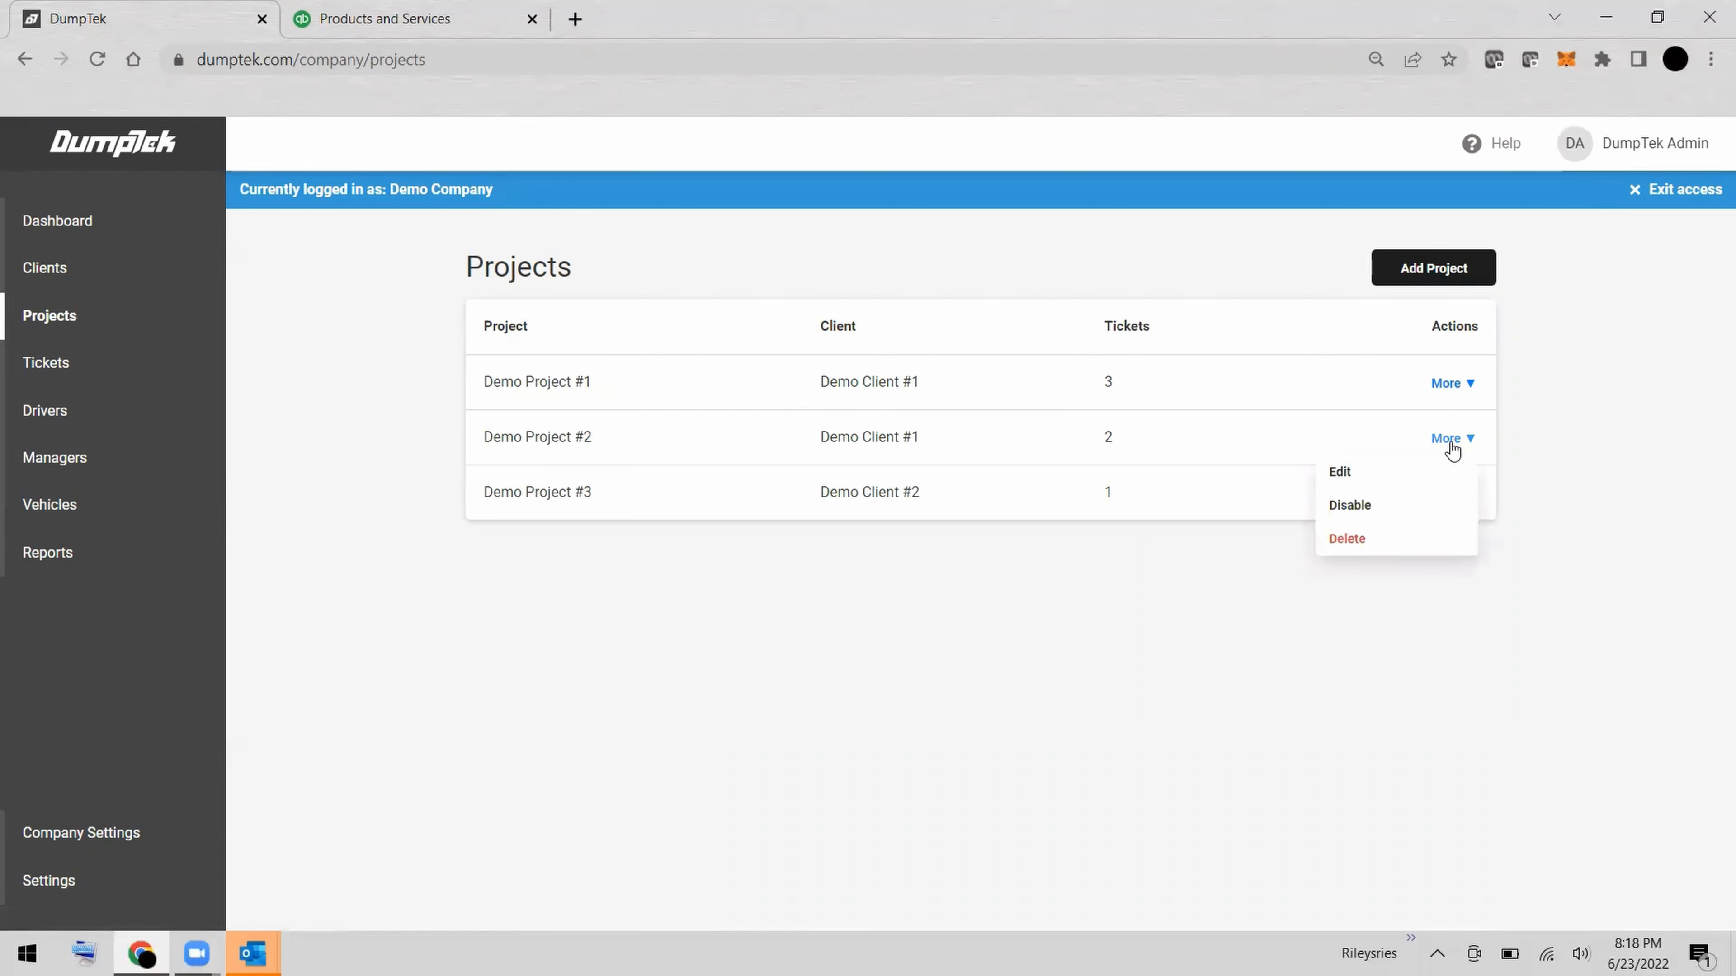
{"action": "left_click", "coordinate": [1415, 464]}
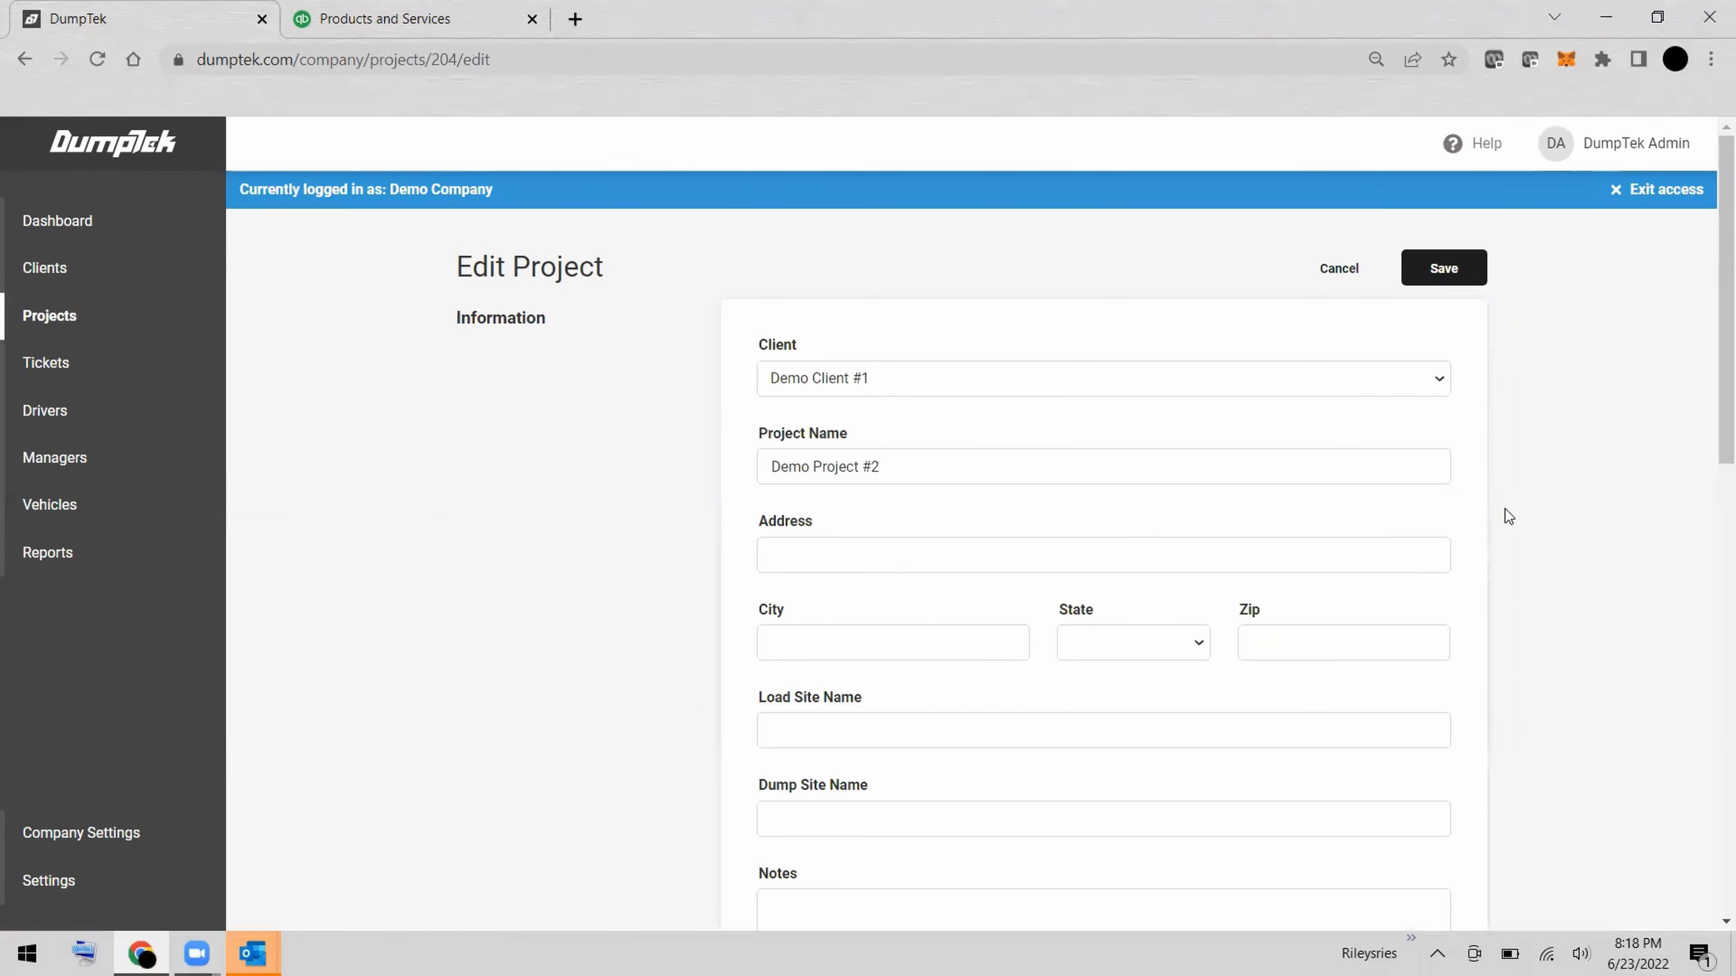
{"action": "scroll", "coordinate": [1506, 505], "scroll_direction": "down", "scroll_amount": 10}
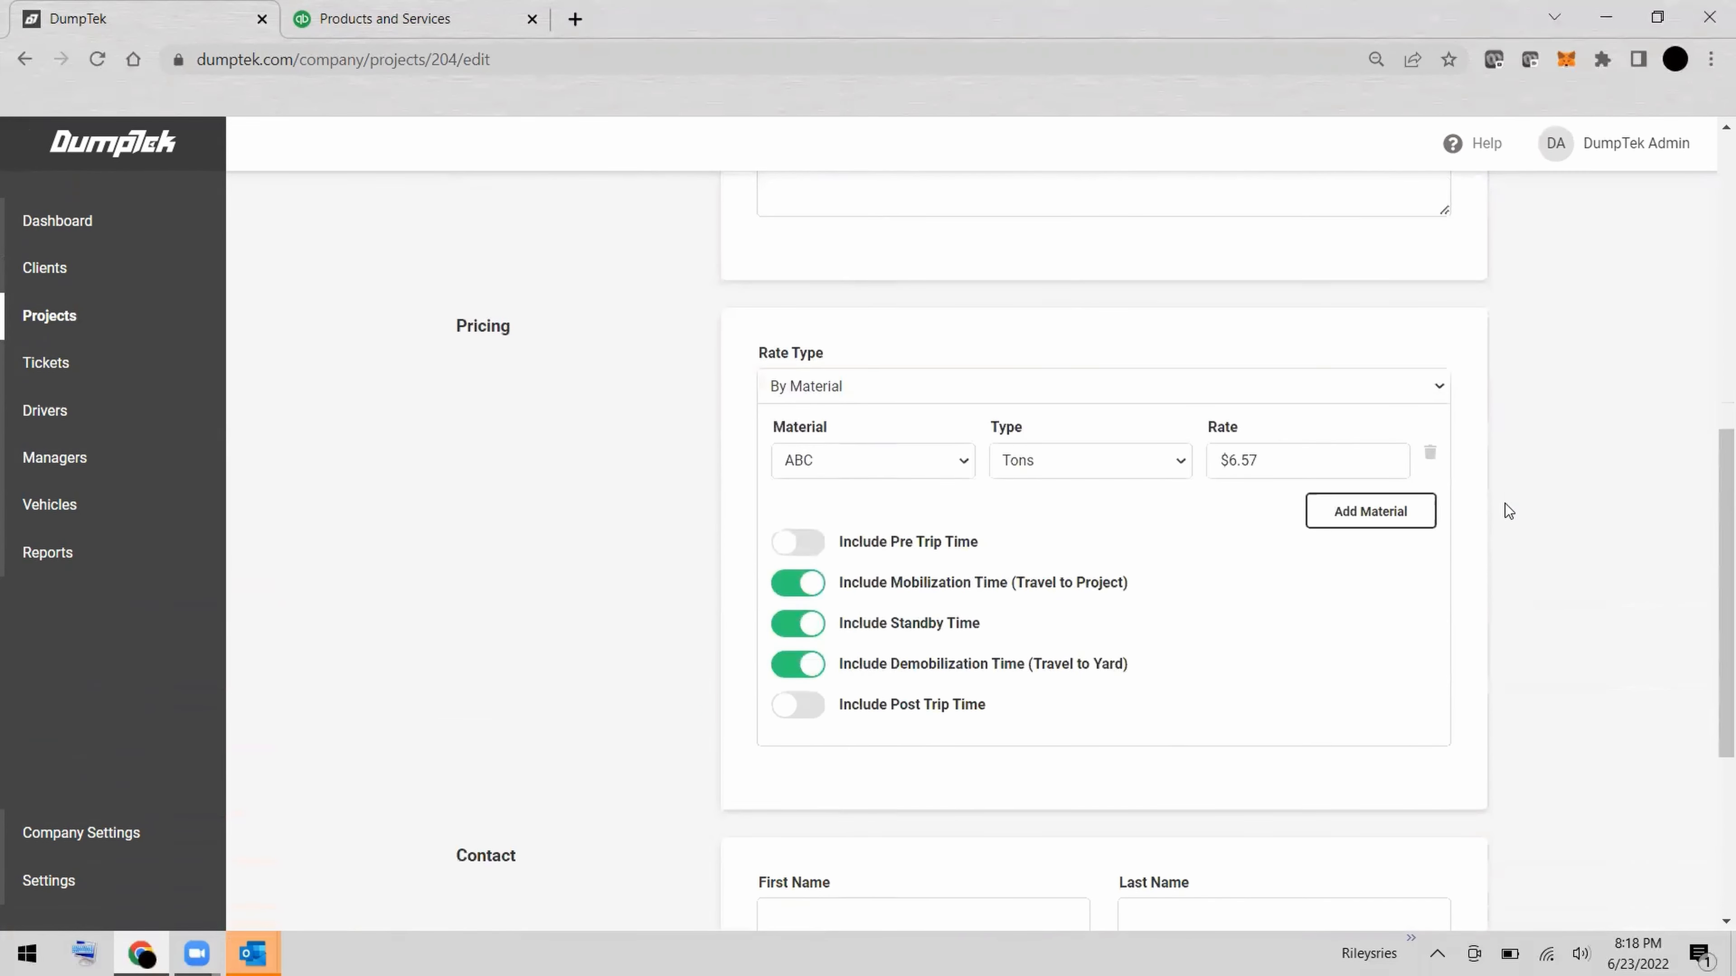
{"action": "scroll", "coordinate": [1506, 509], "scroll_direction": "down", "scroll_amount": 1}
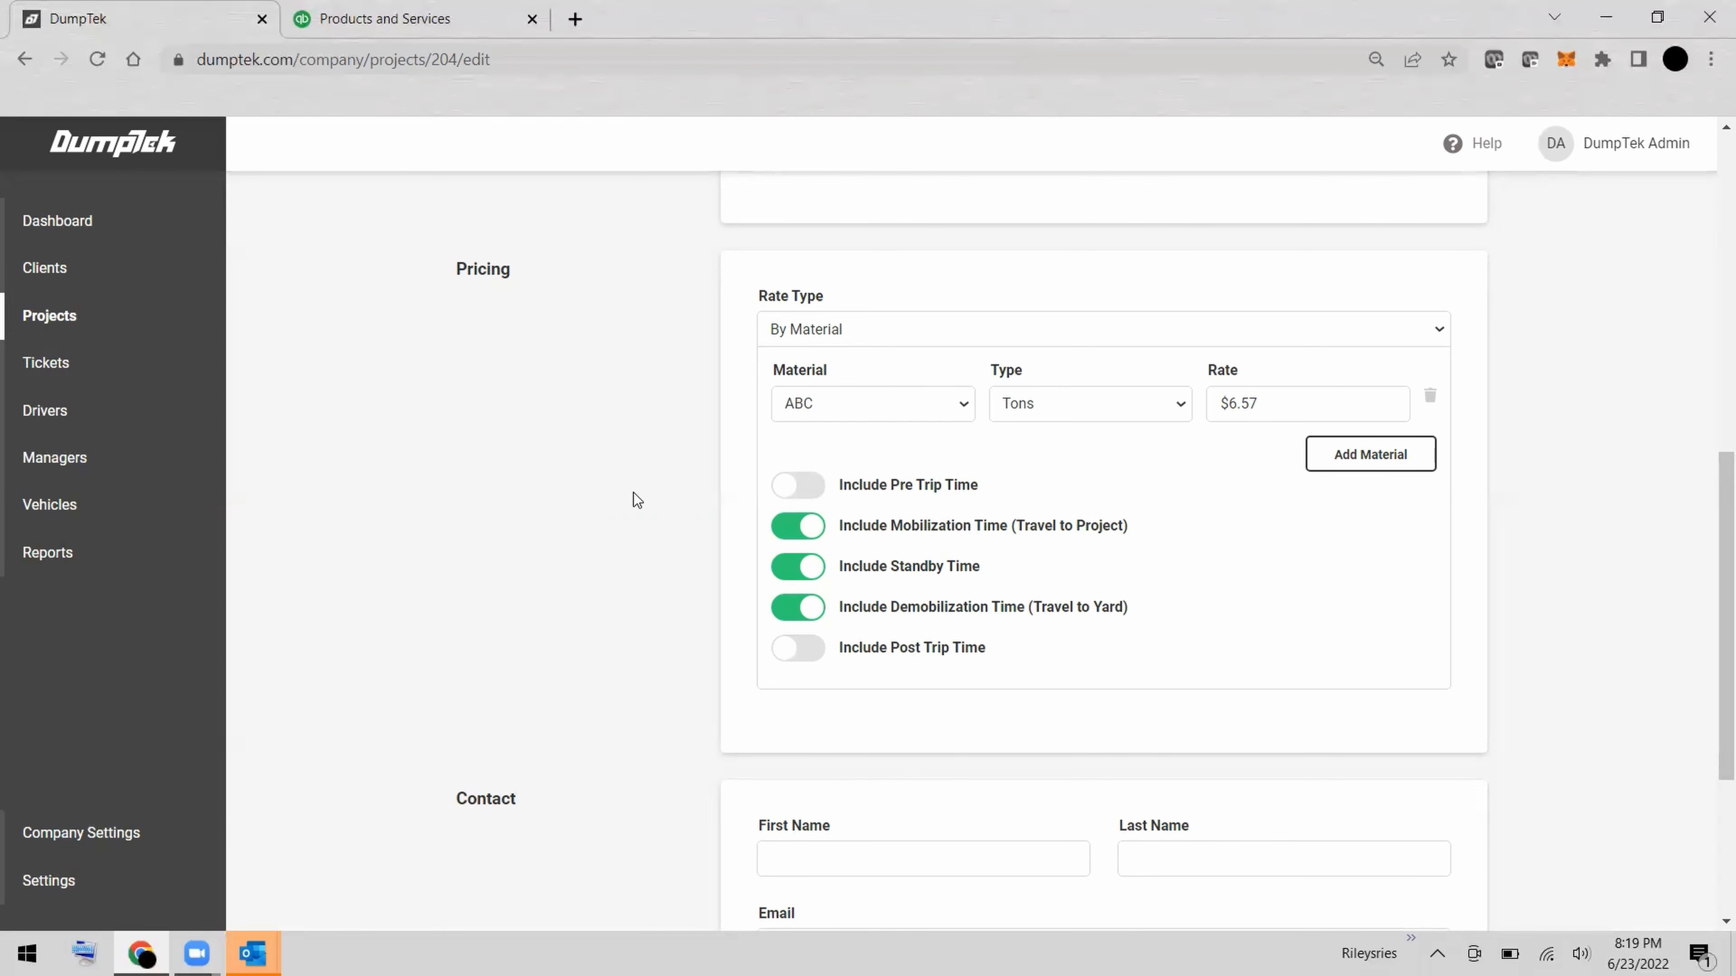
{"action": "scroll", "coordinate": [634, 493], "scroll_direction": "up", "scroll_amount": 10}
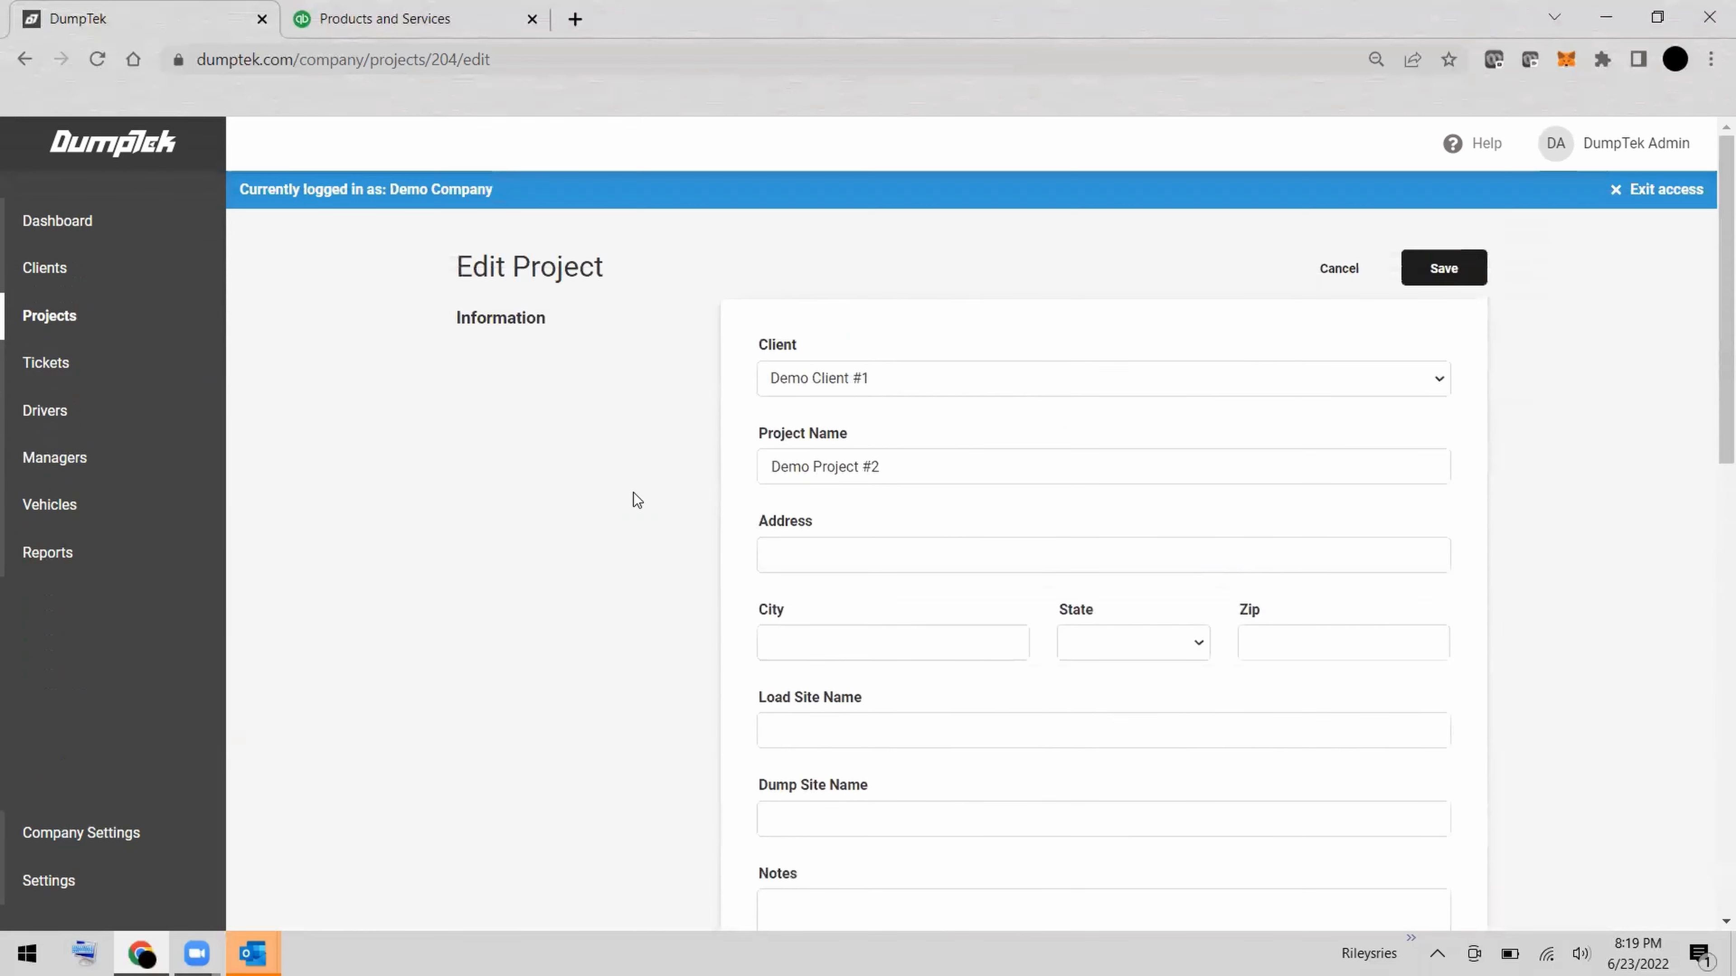
{"action": "left_click", "coordinate": [1341, 270]}
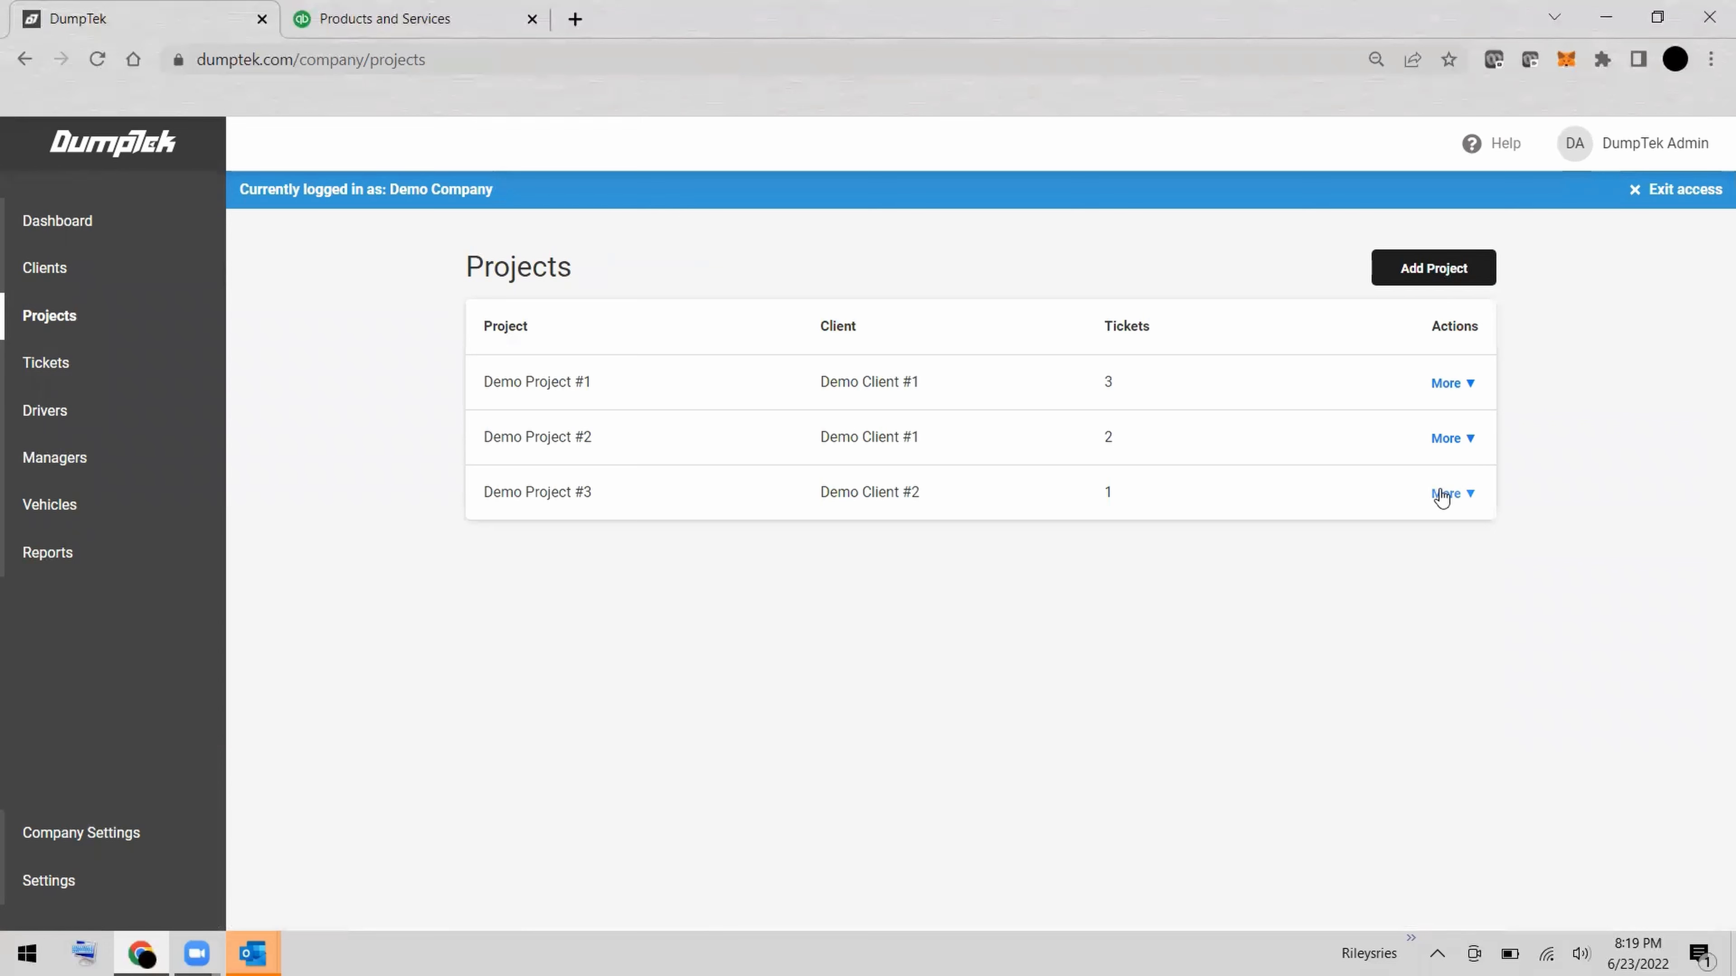
Inspect the material pricing of Demo Project #3 and cancel out of its edit form.
{"action": "left_click", "coordinate": [1443, 495]}
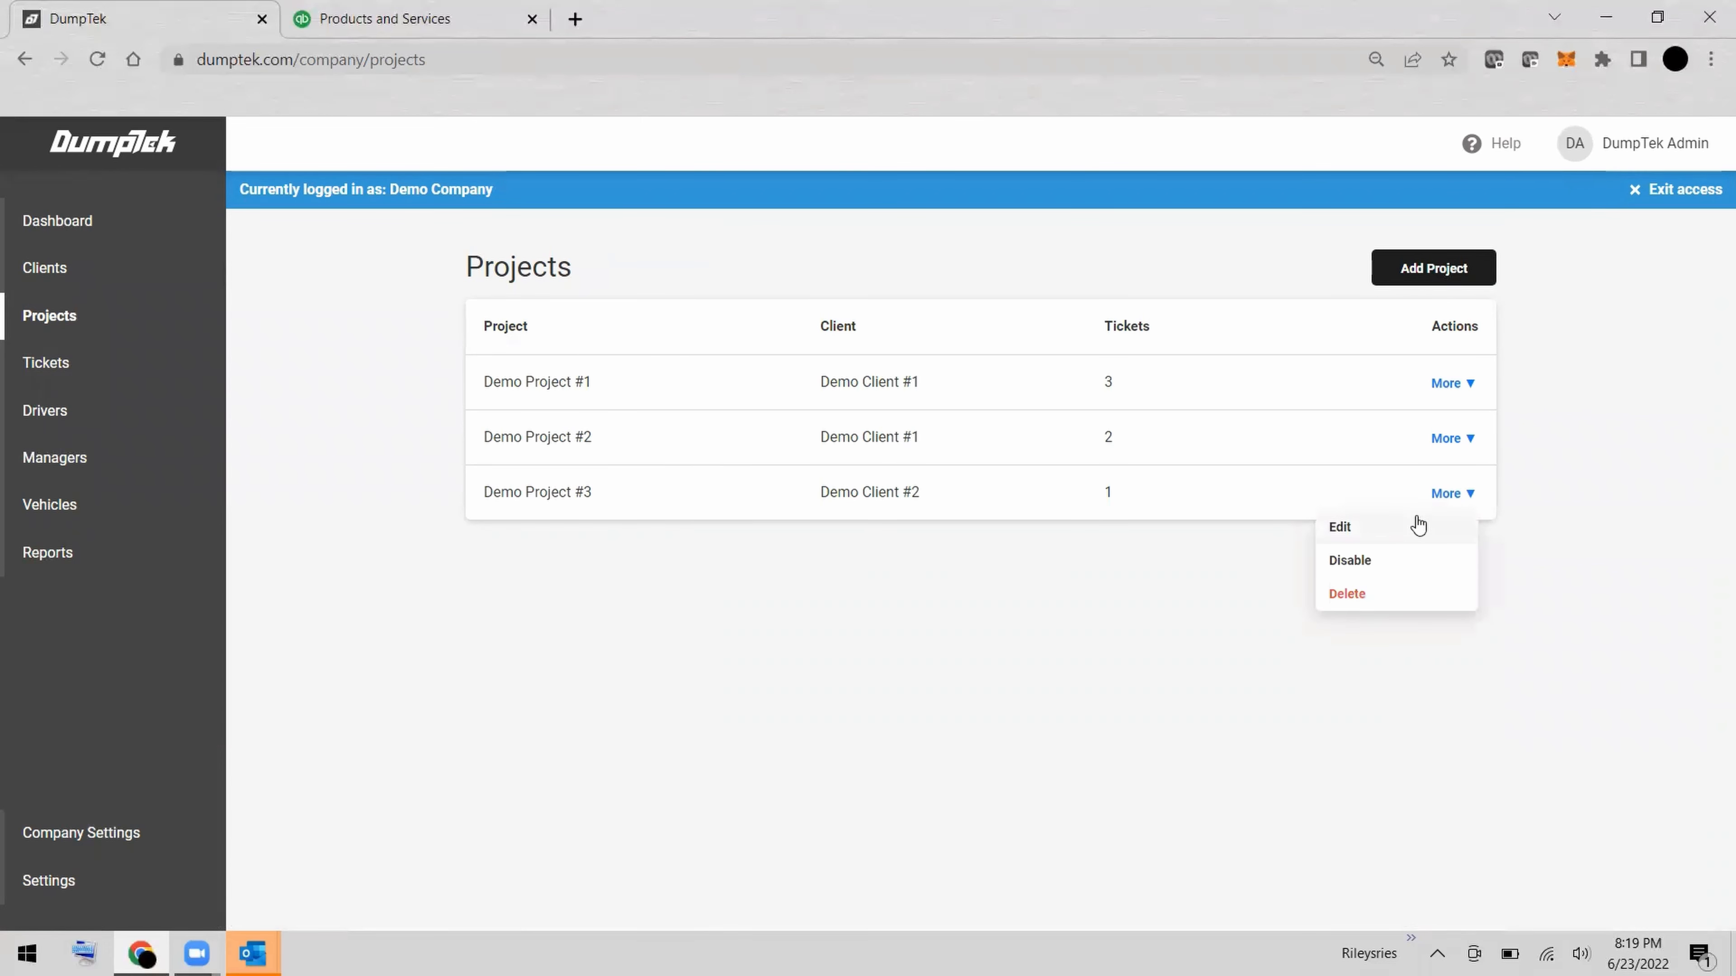
{"action": "left_click", "coordinate": [1418, 523]}
{"action": "scroll", "coordinate": [1511, 547], "scroll_direction": "down", "scroll_amount": 10}
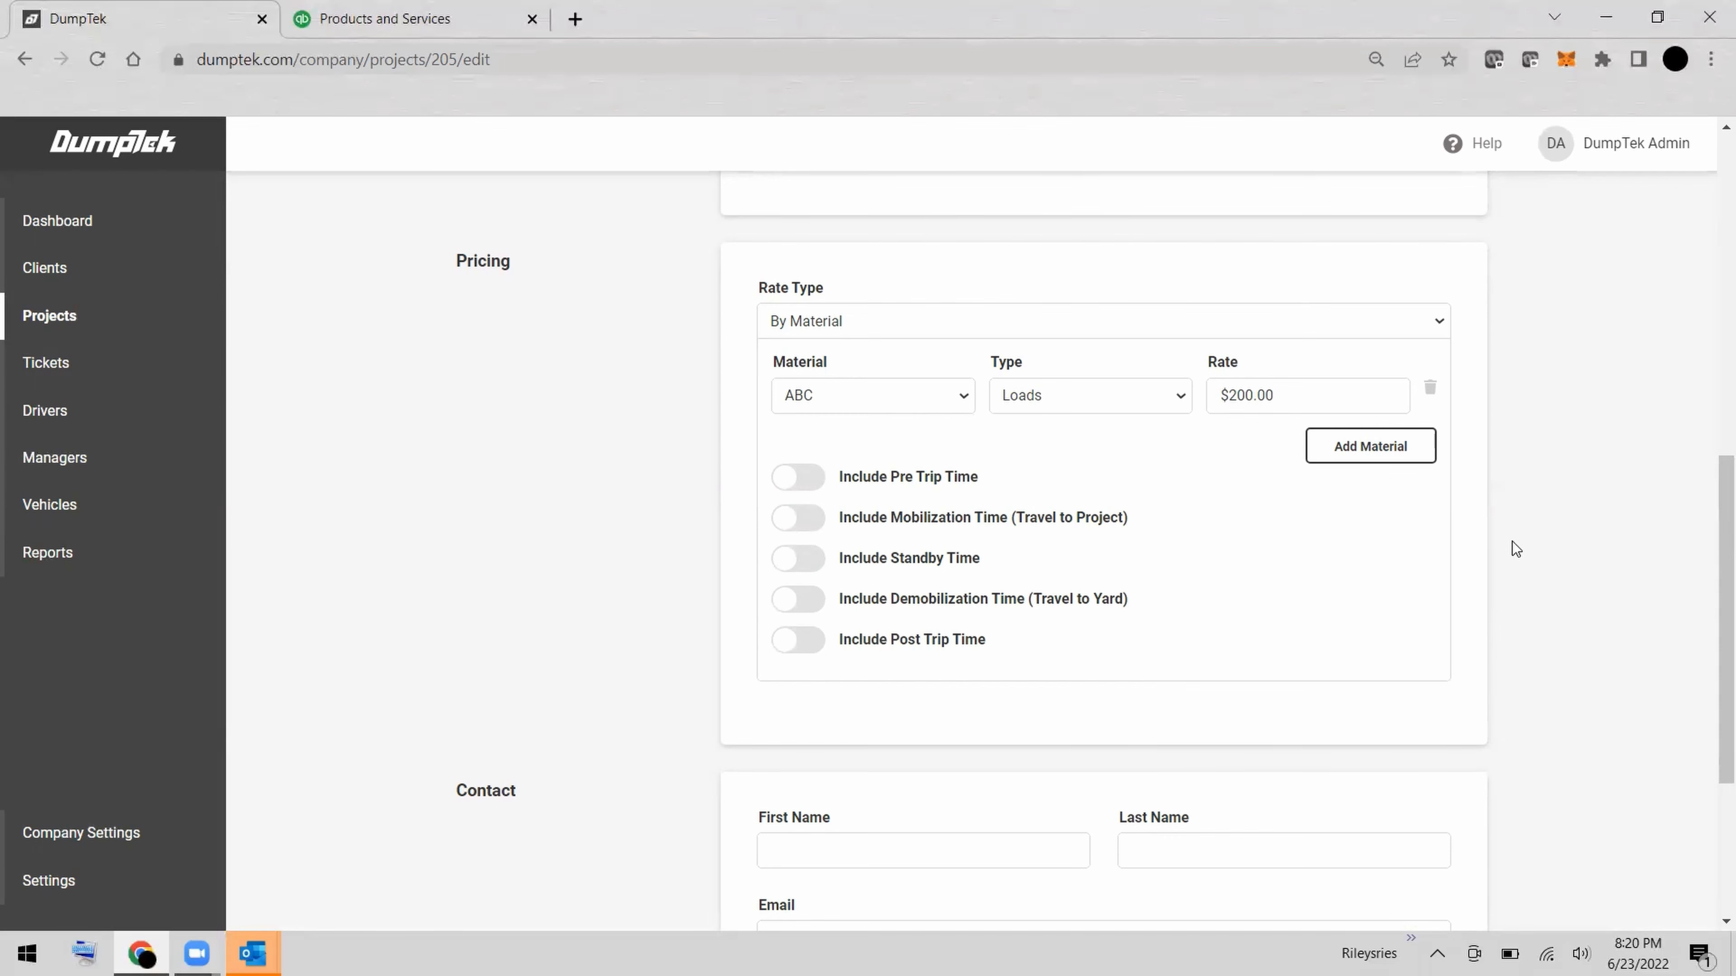
{"action": "scroll", "coordinate": [1512, 541], "scroll_direction": "up", "scroll_amount": 10}
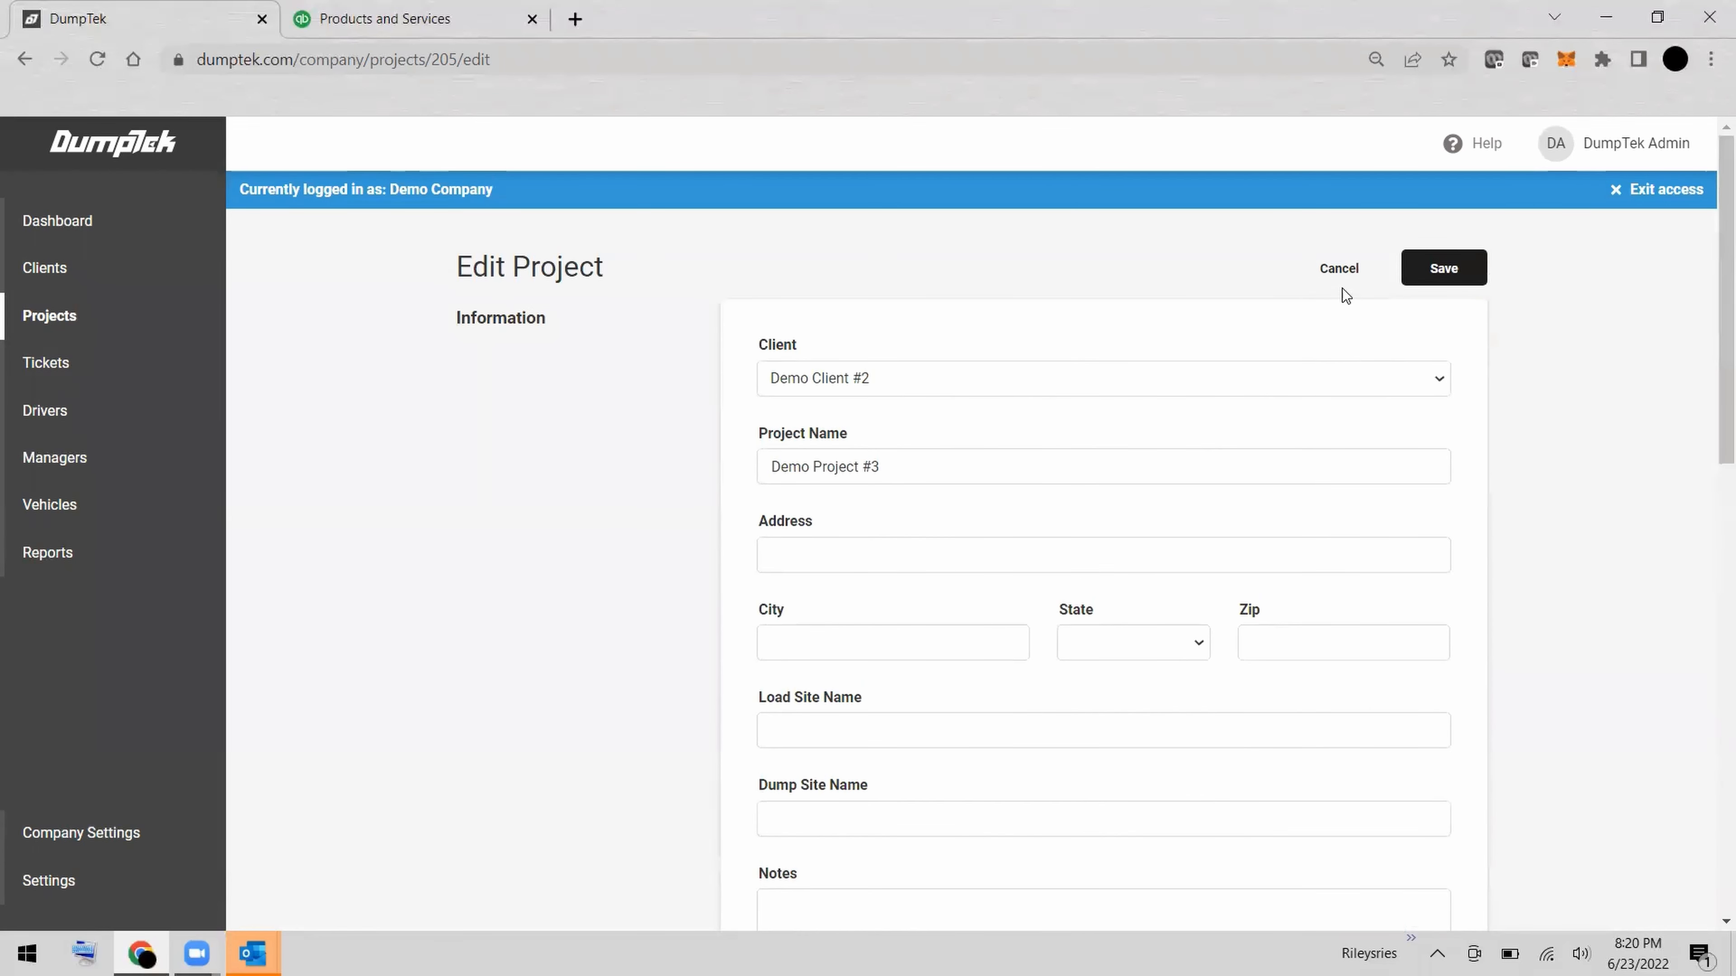
{"action": "left_click", "coordinate": [1342, 277]}
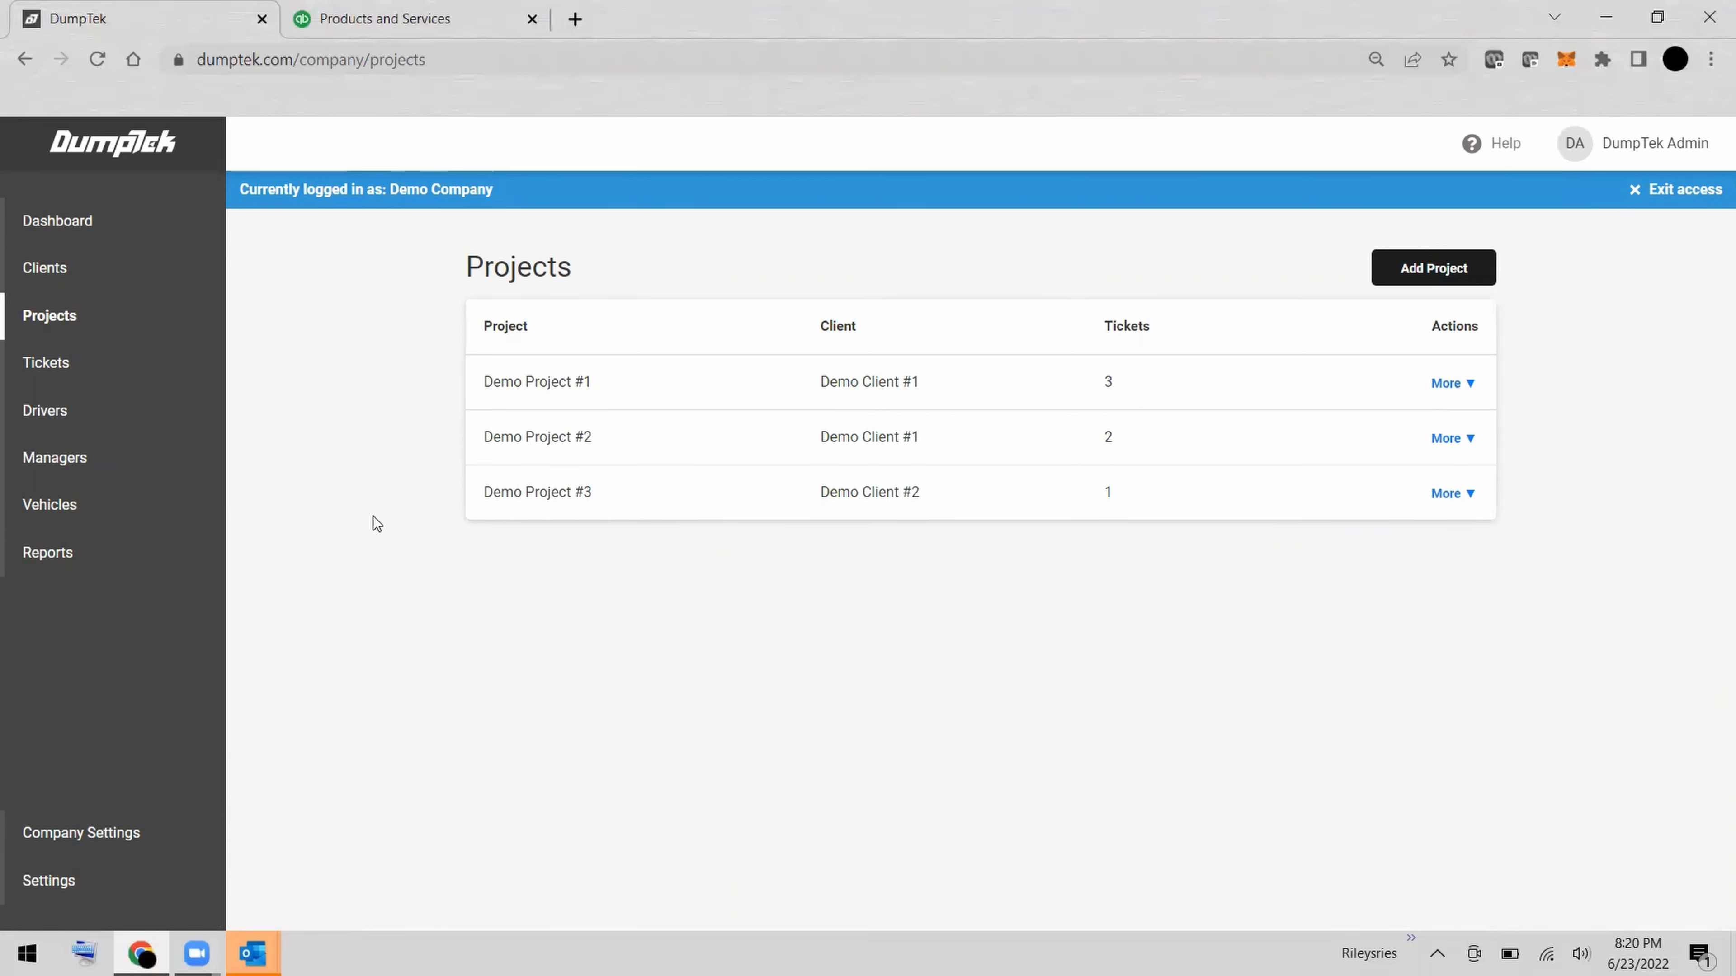
Generate a Project Report preview covering Jun 13, 2022 to Jun 19, 2022.
{"action": "left_click", "coordinate": [131, 560]}
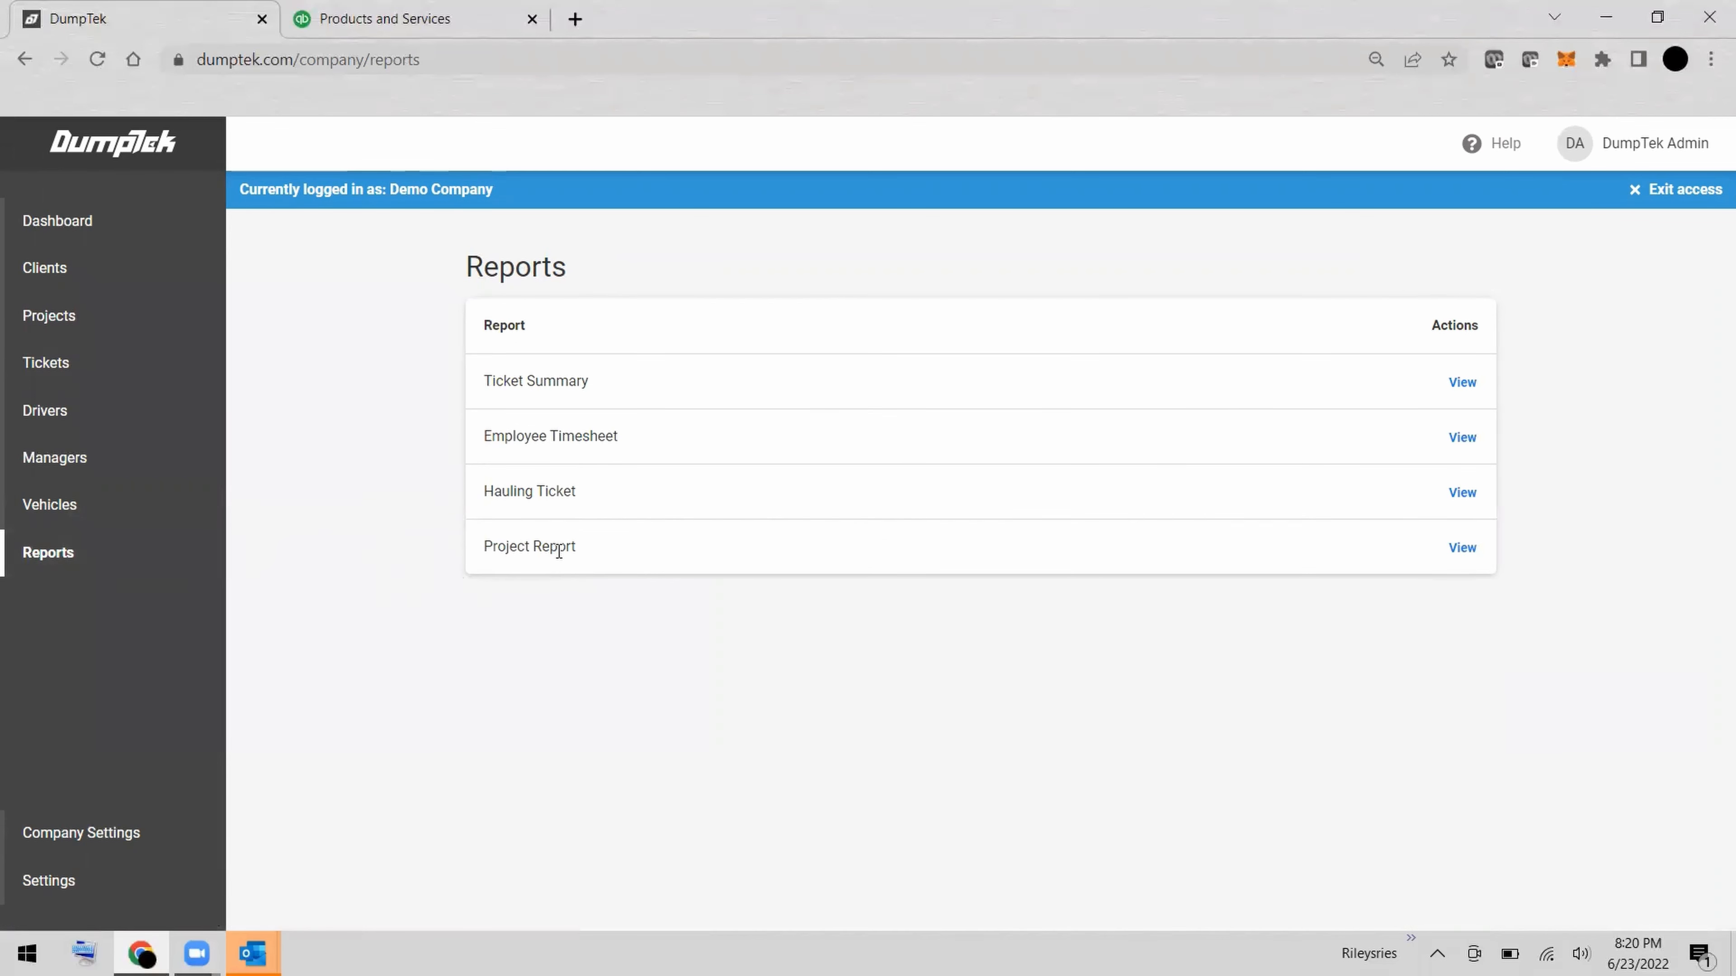
{"action": "left_click", "coordinate": [1470, 552]}
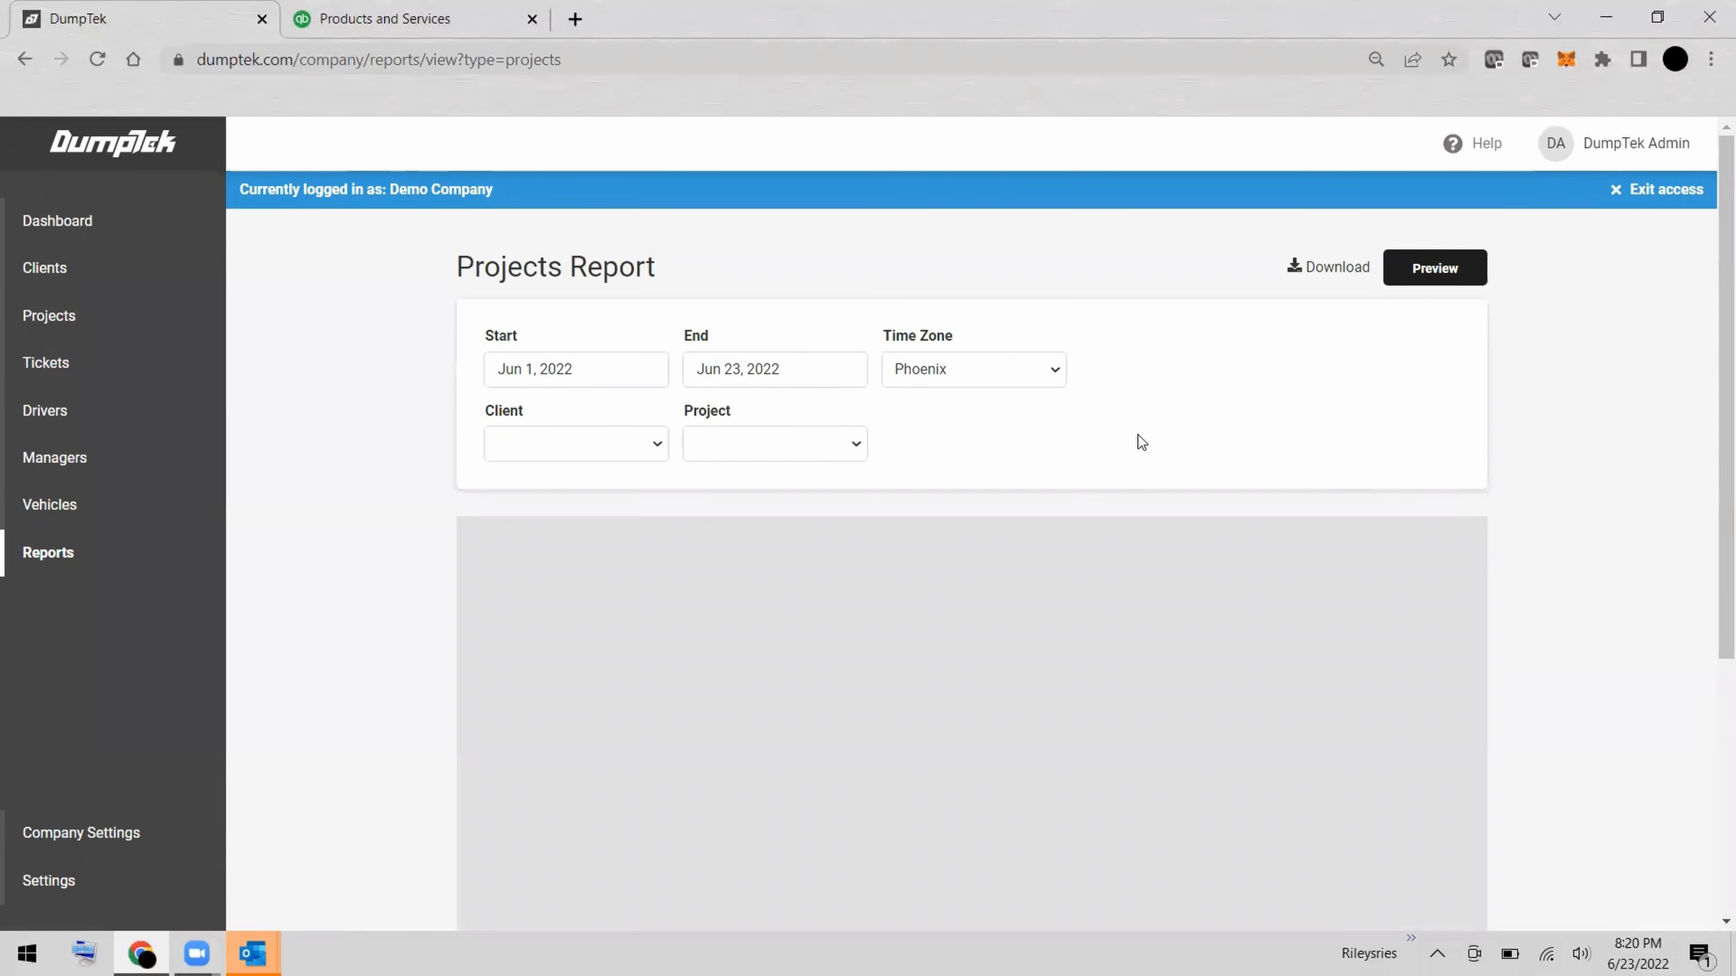
{"action": "left_click", "coordinate": [559, 369]}
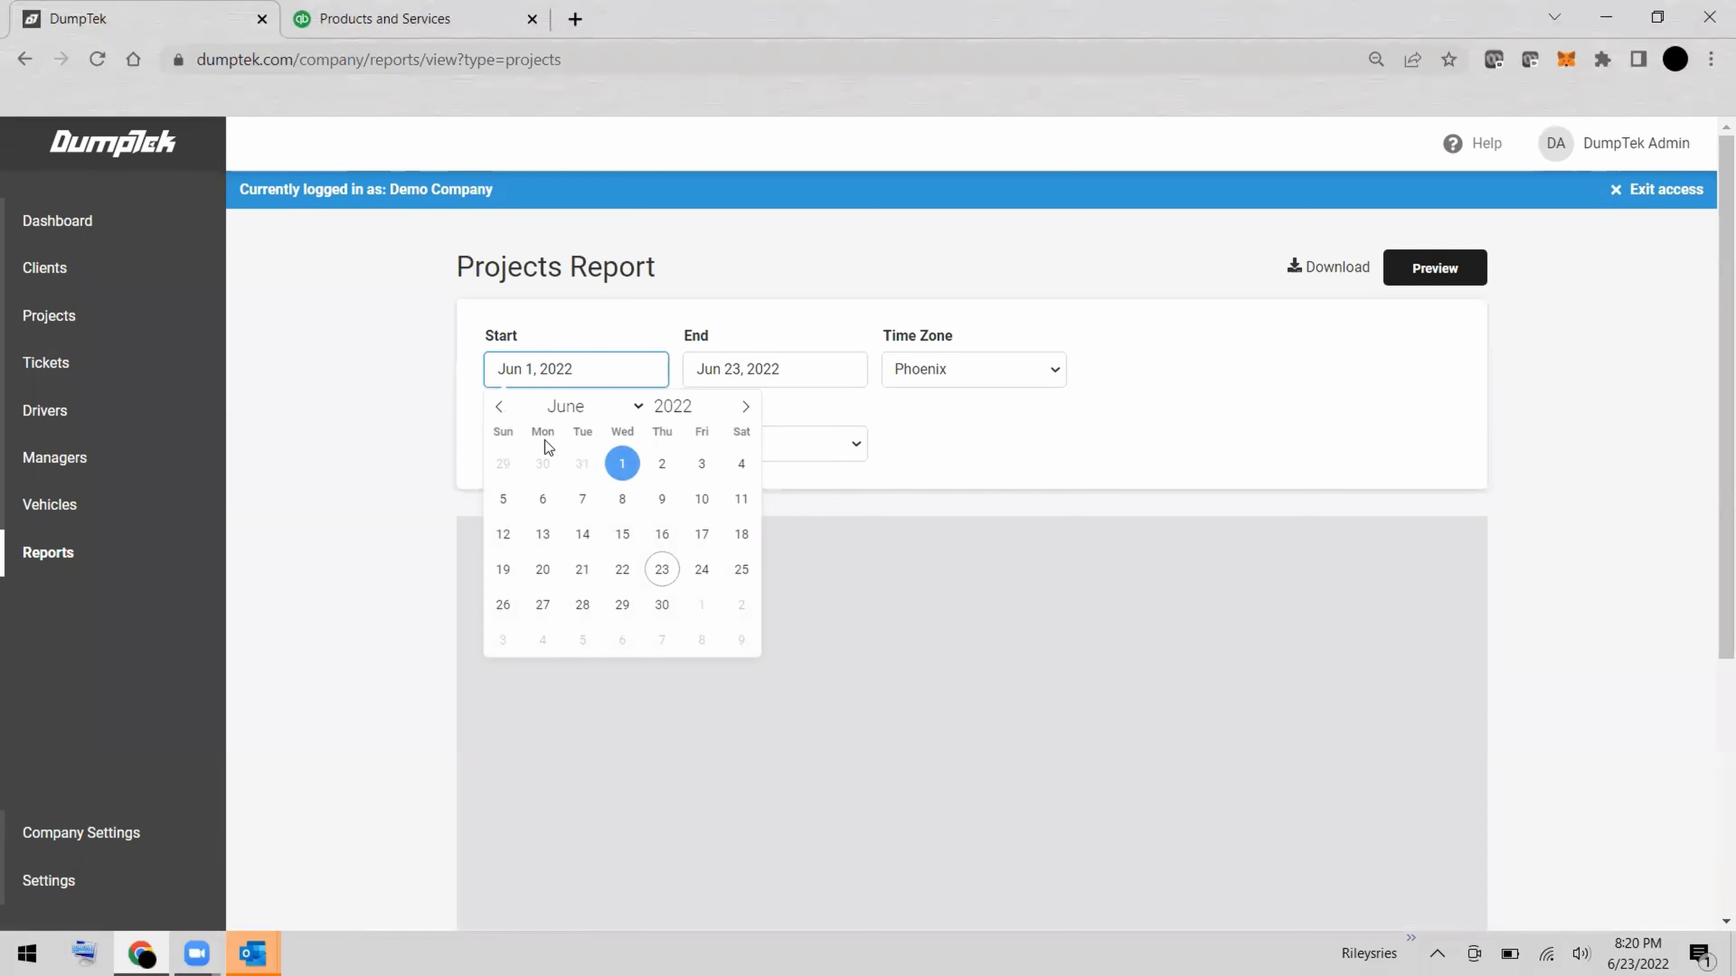
{"action": "left_click", "coordinate": [541, 535]}
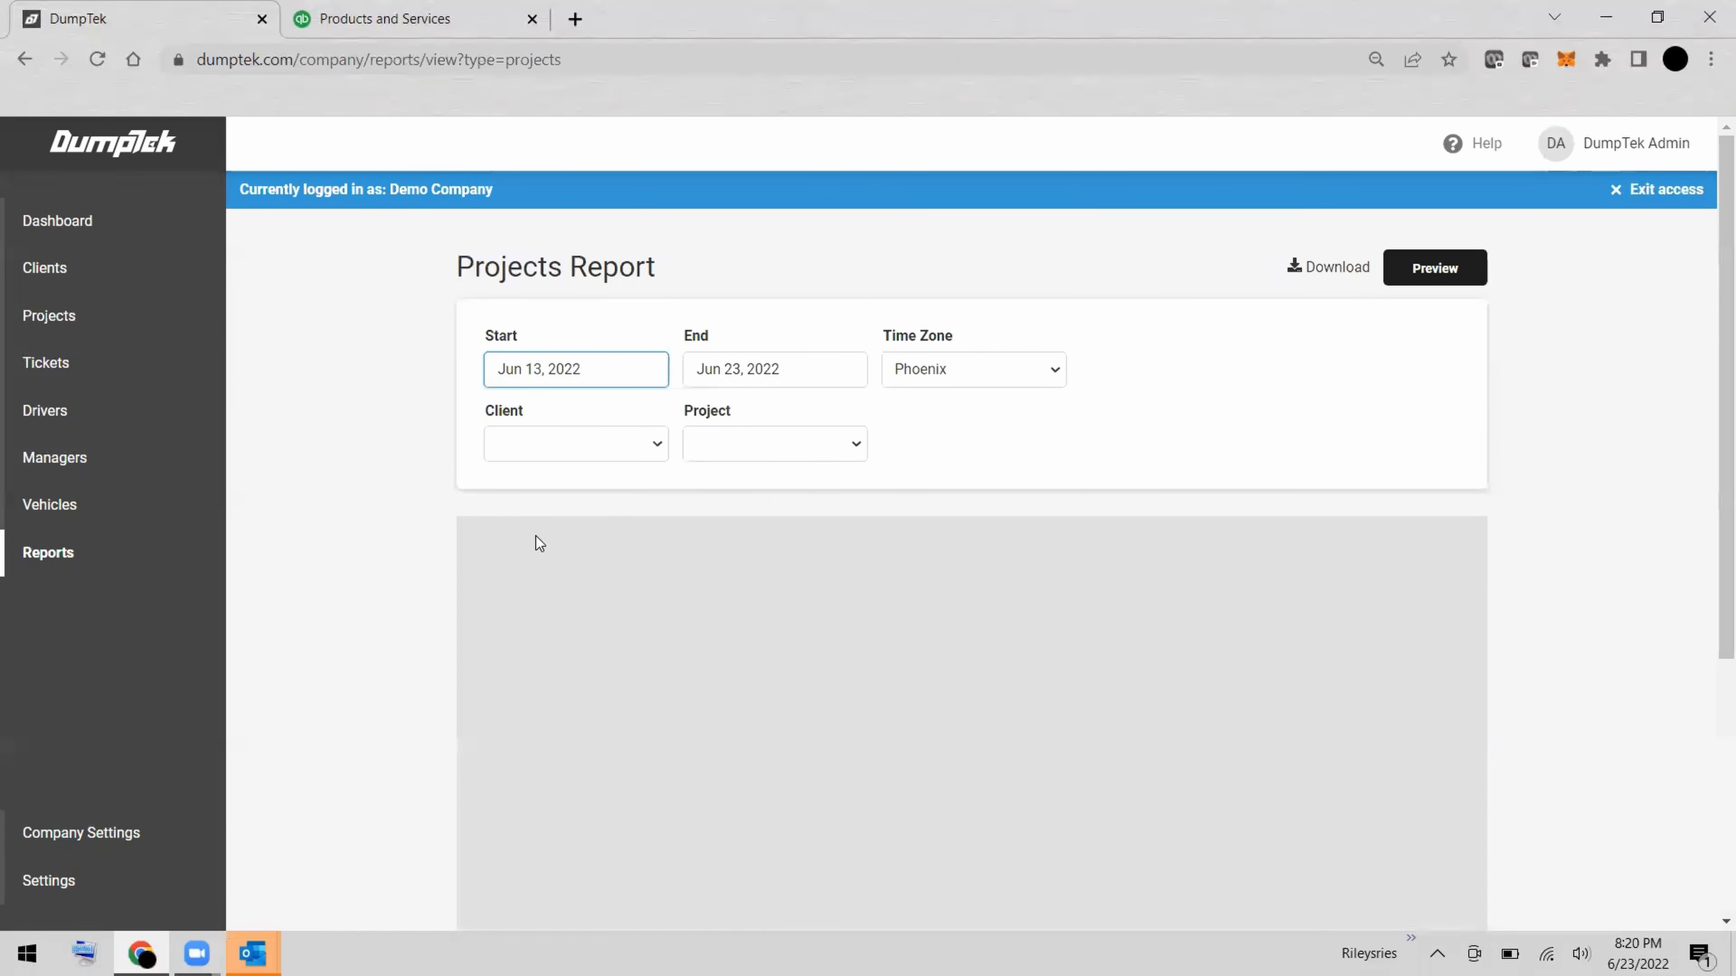
{"action": "left_click", "coordinate": [755, 381]}
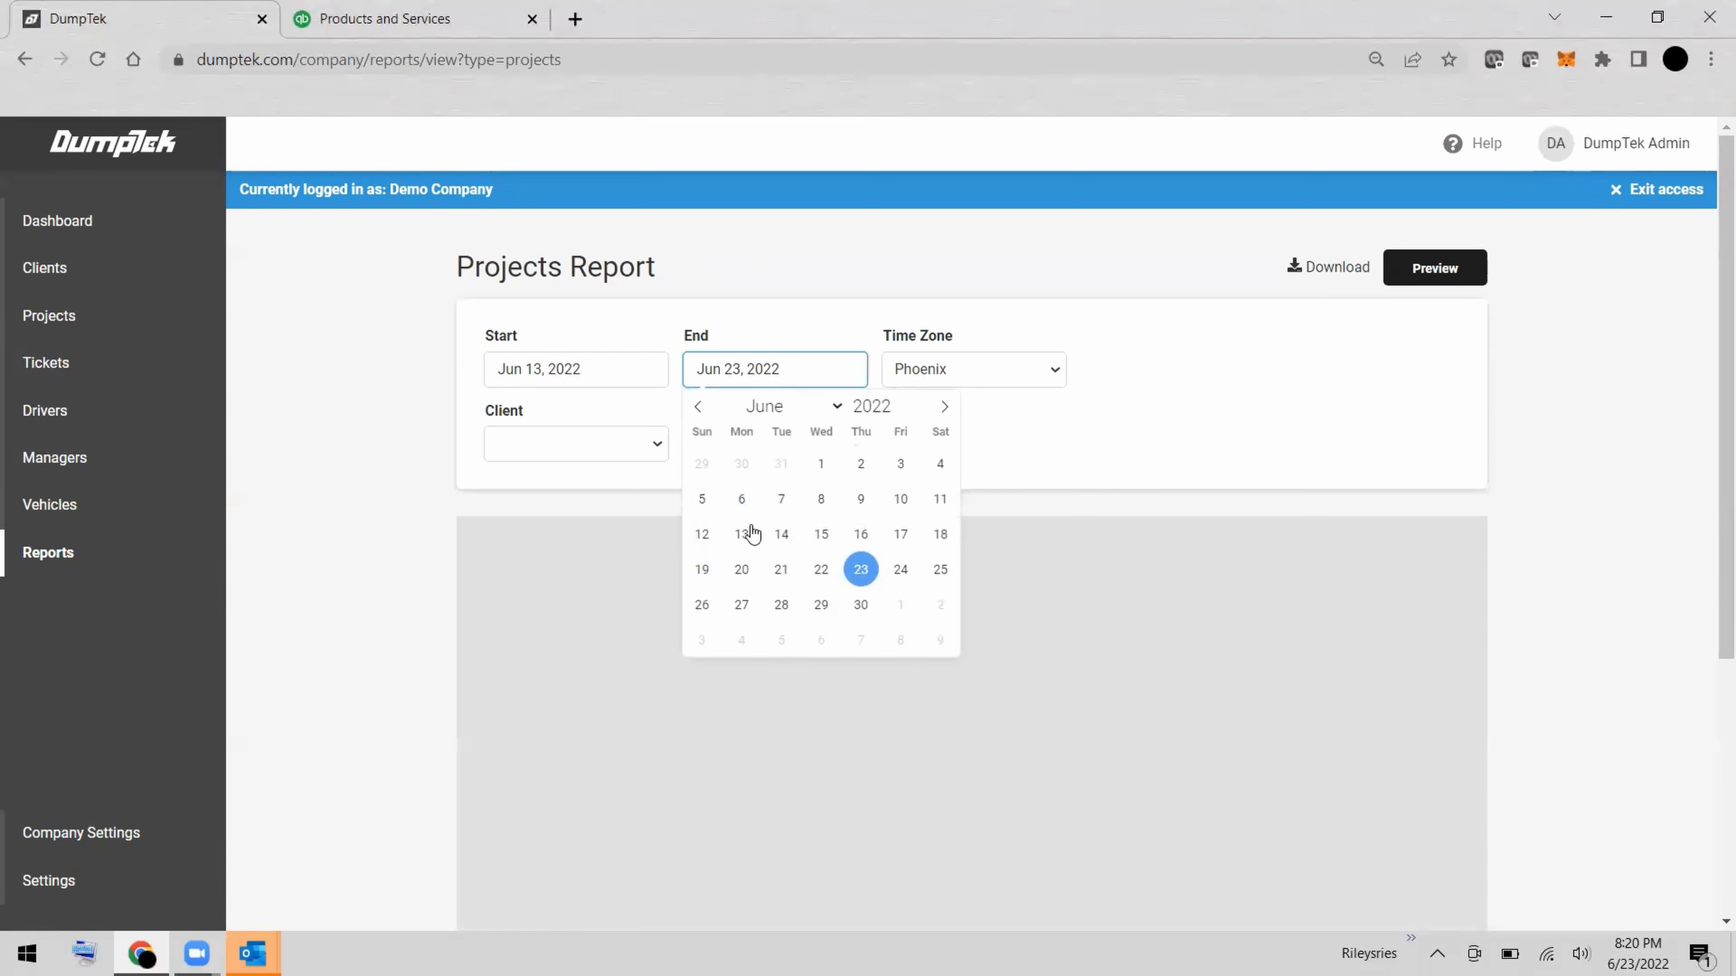
{"action": "left_click", "coordinate": [704, 569]}
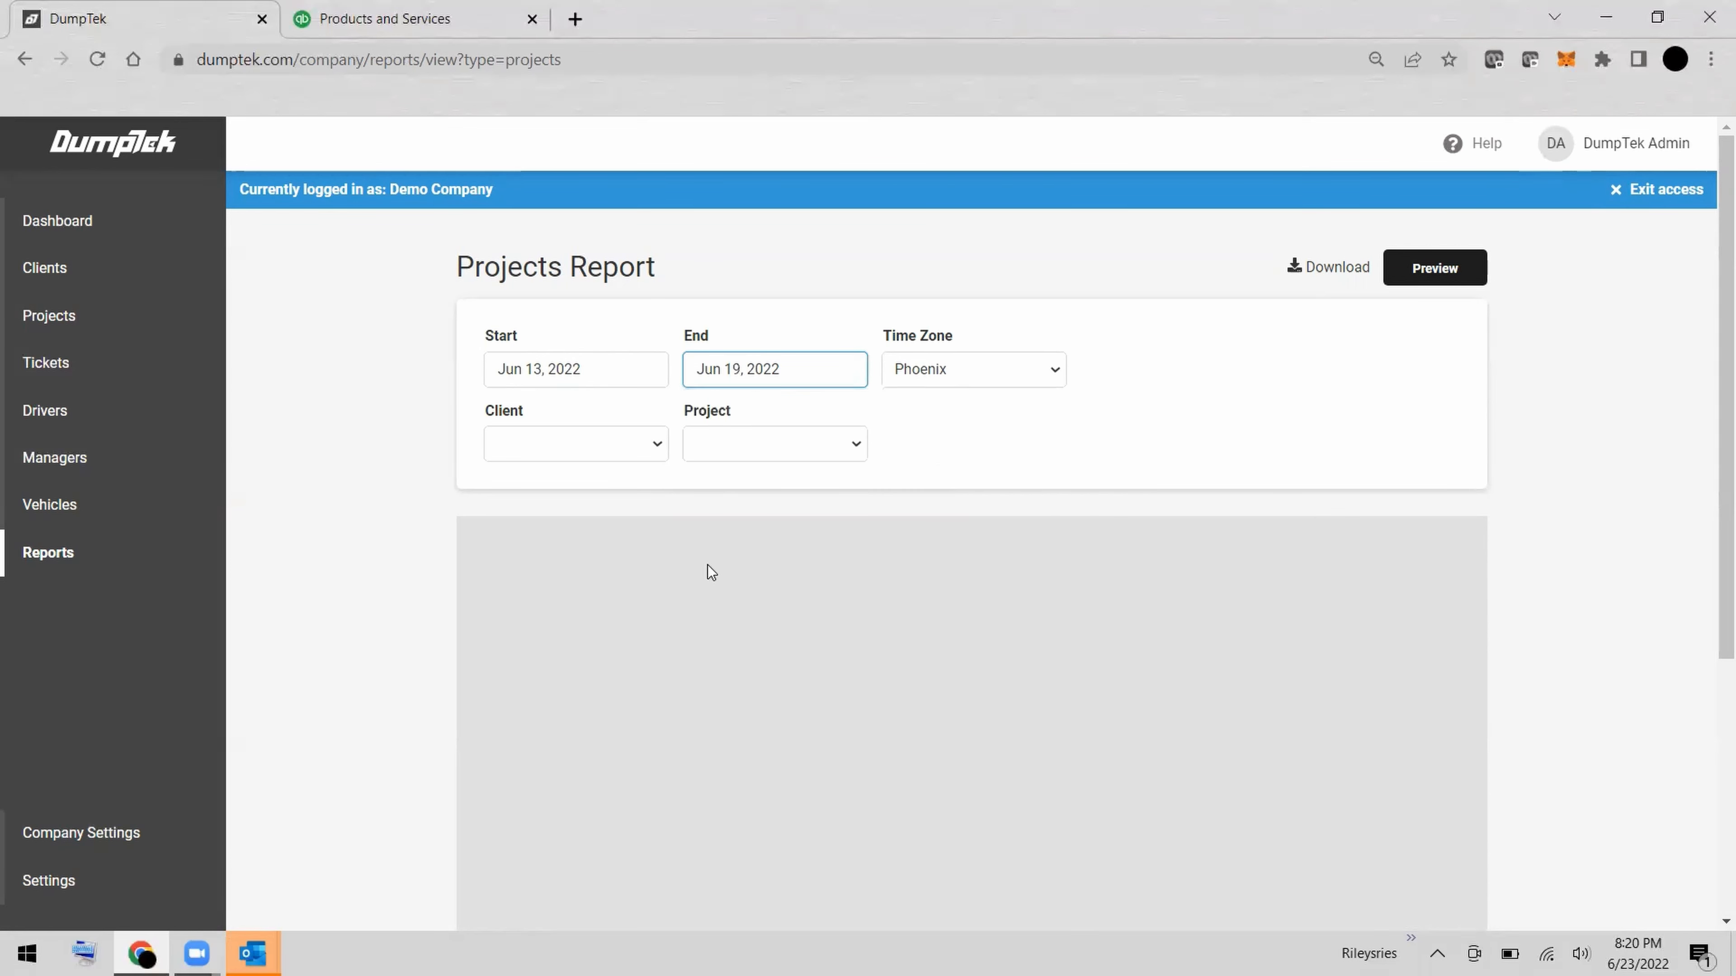
{"action": "left_click", "coordinate": [1461, 274]}
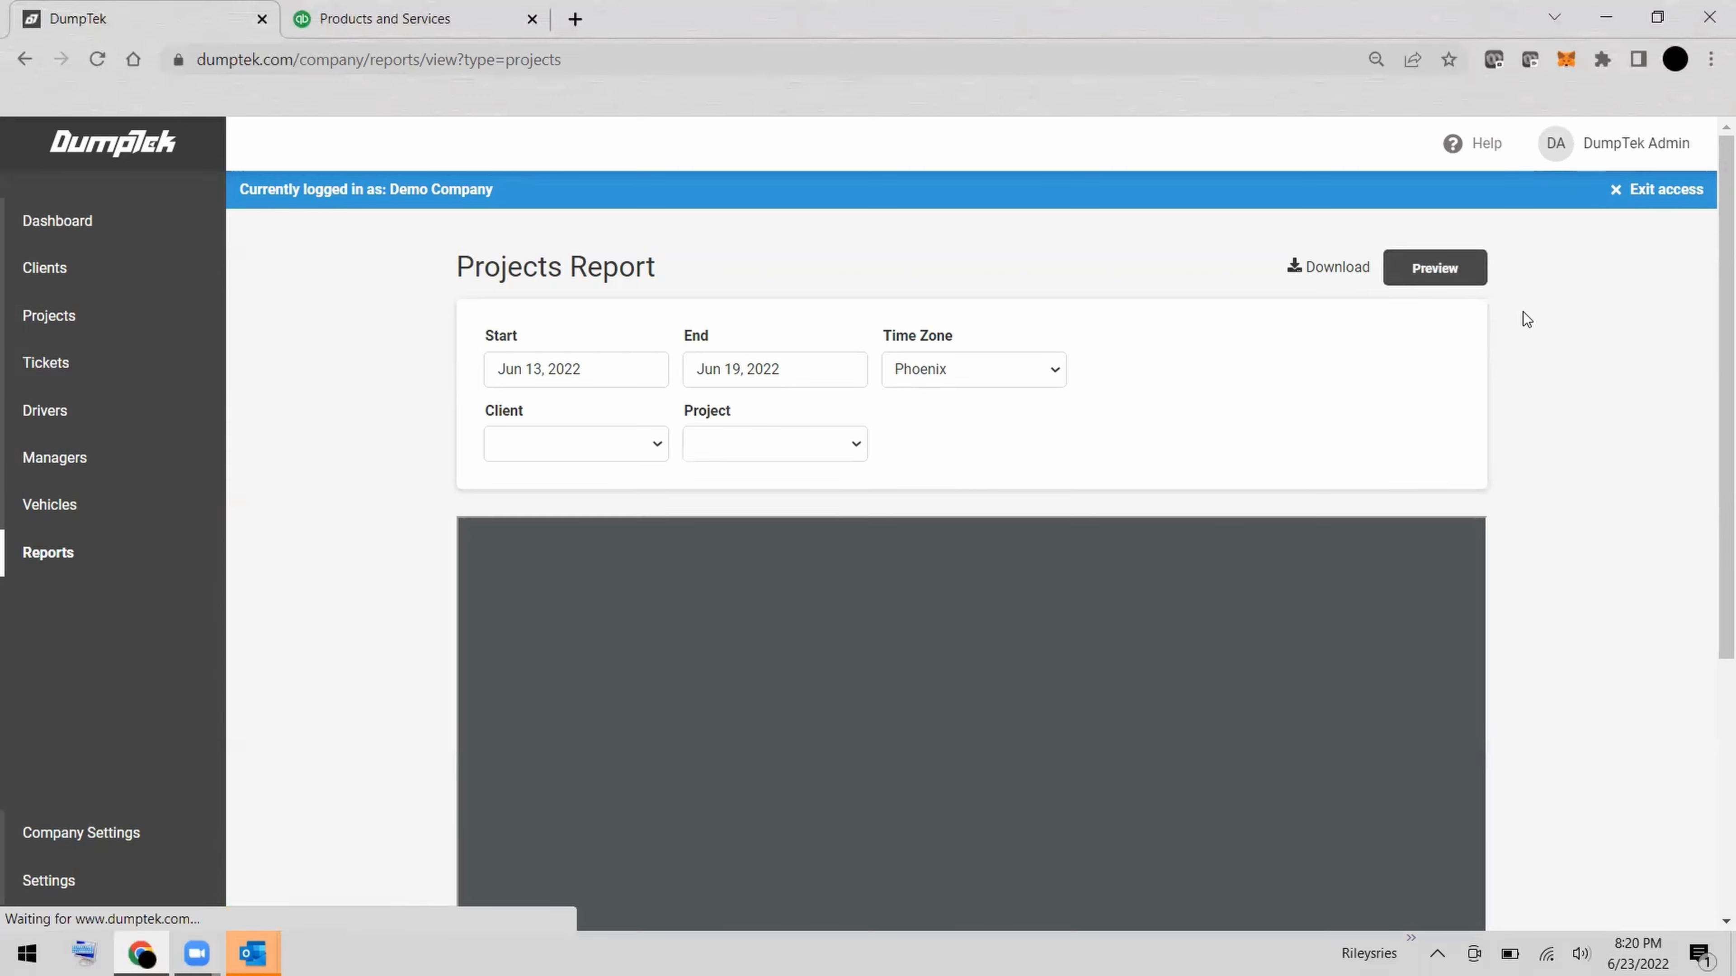
Examine the tickets, ticket revenue and project totals for Demo Client #1 in the Project Report.
{"action": "scroll", "coordinate": [1528, 369], "scroll_direction": "down", "scroll_amount": 1}
{"action": "scroll", "coordinate": [1528, 369], "scroll_direction": "down", "scroll_amount": 3}
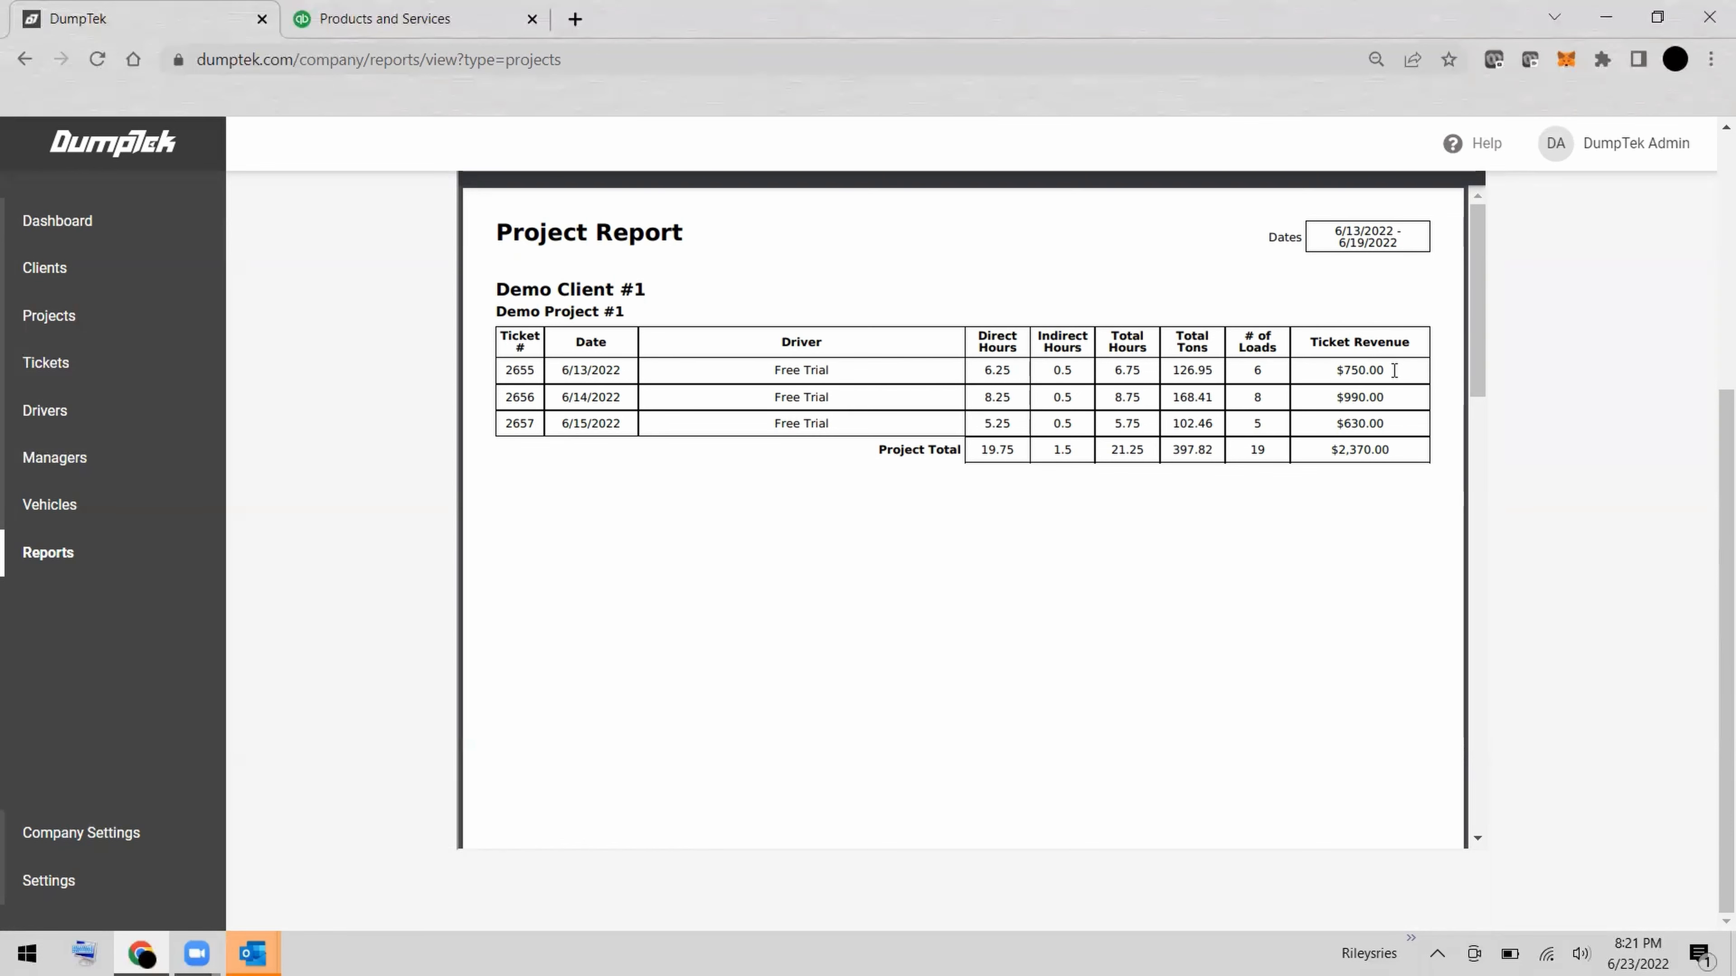
{"action": "scroll", "coordinate": [1394, 367], "scroll_direction": "down", "scroll_amount": 6}
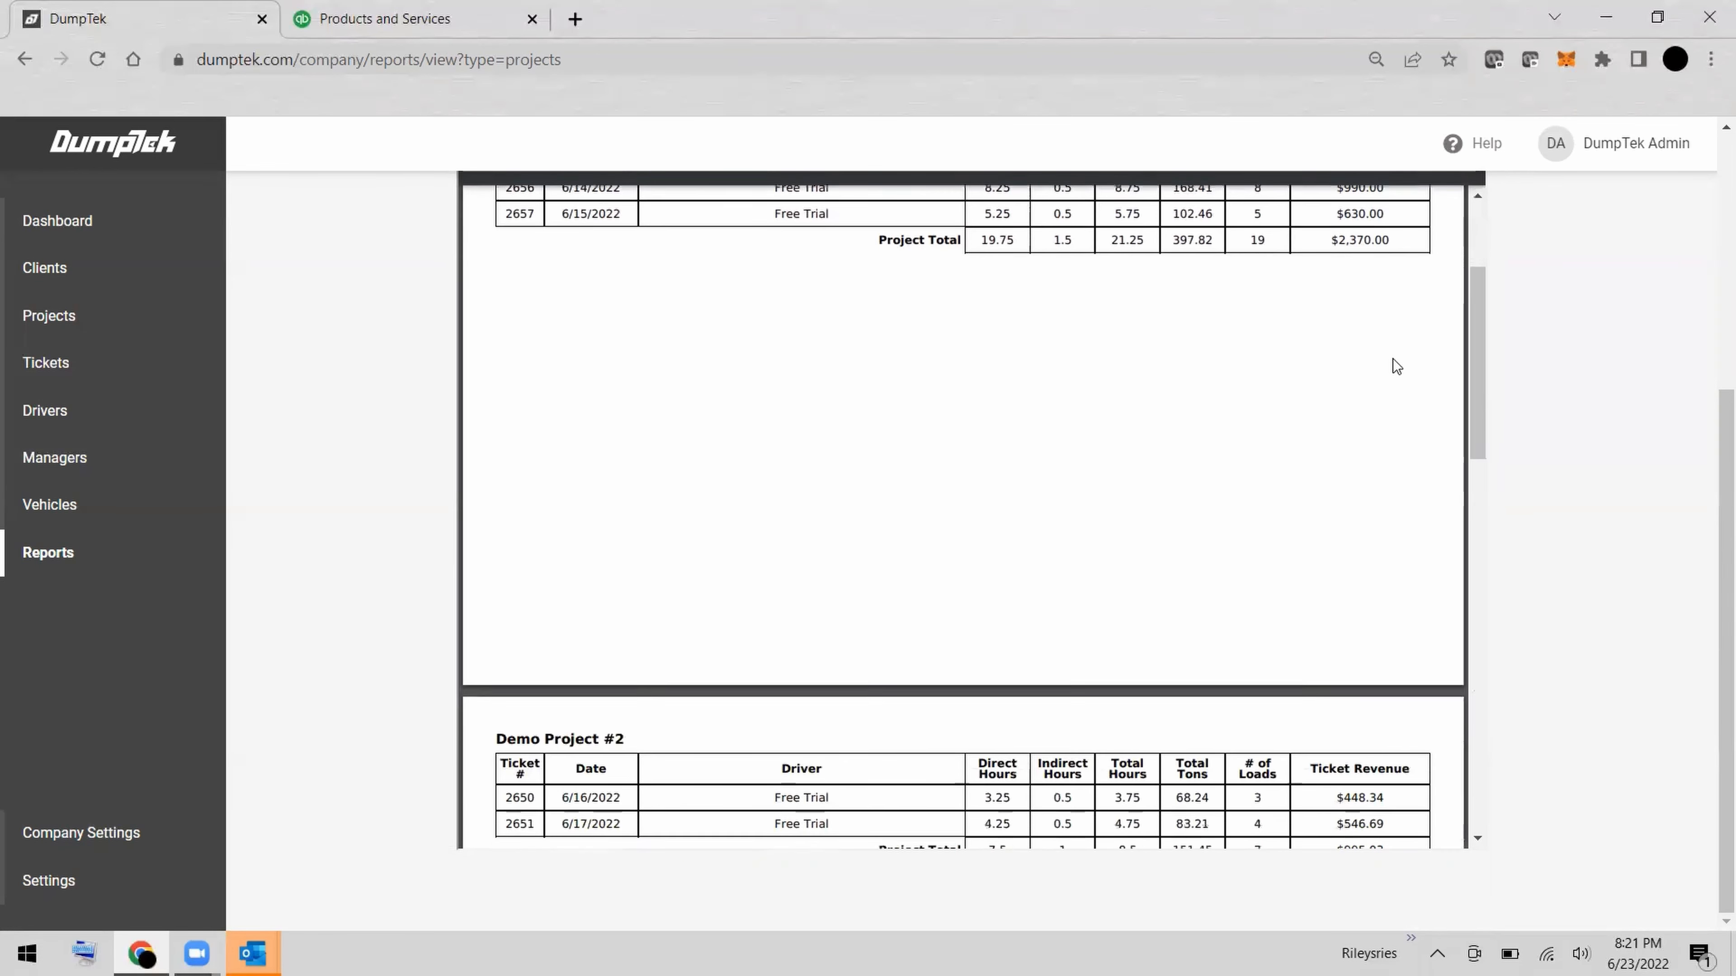
{"action": "scroll", "coordinate": [1392, 359], "scroll_direction": "down", "scroll_amount": 3}
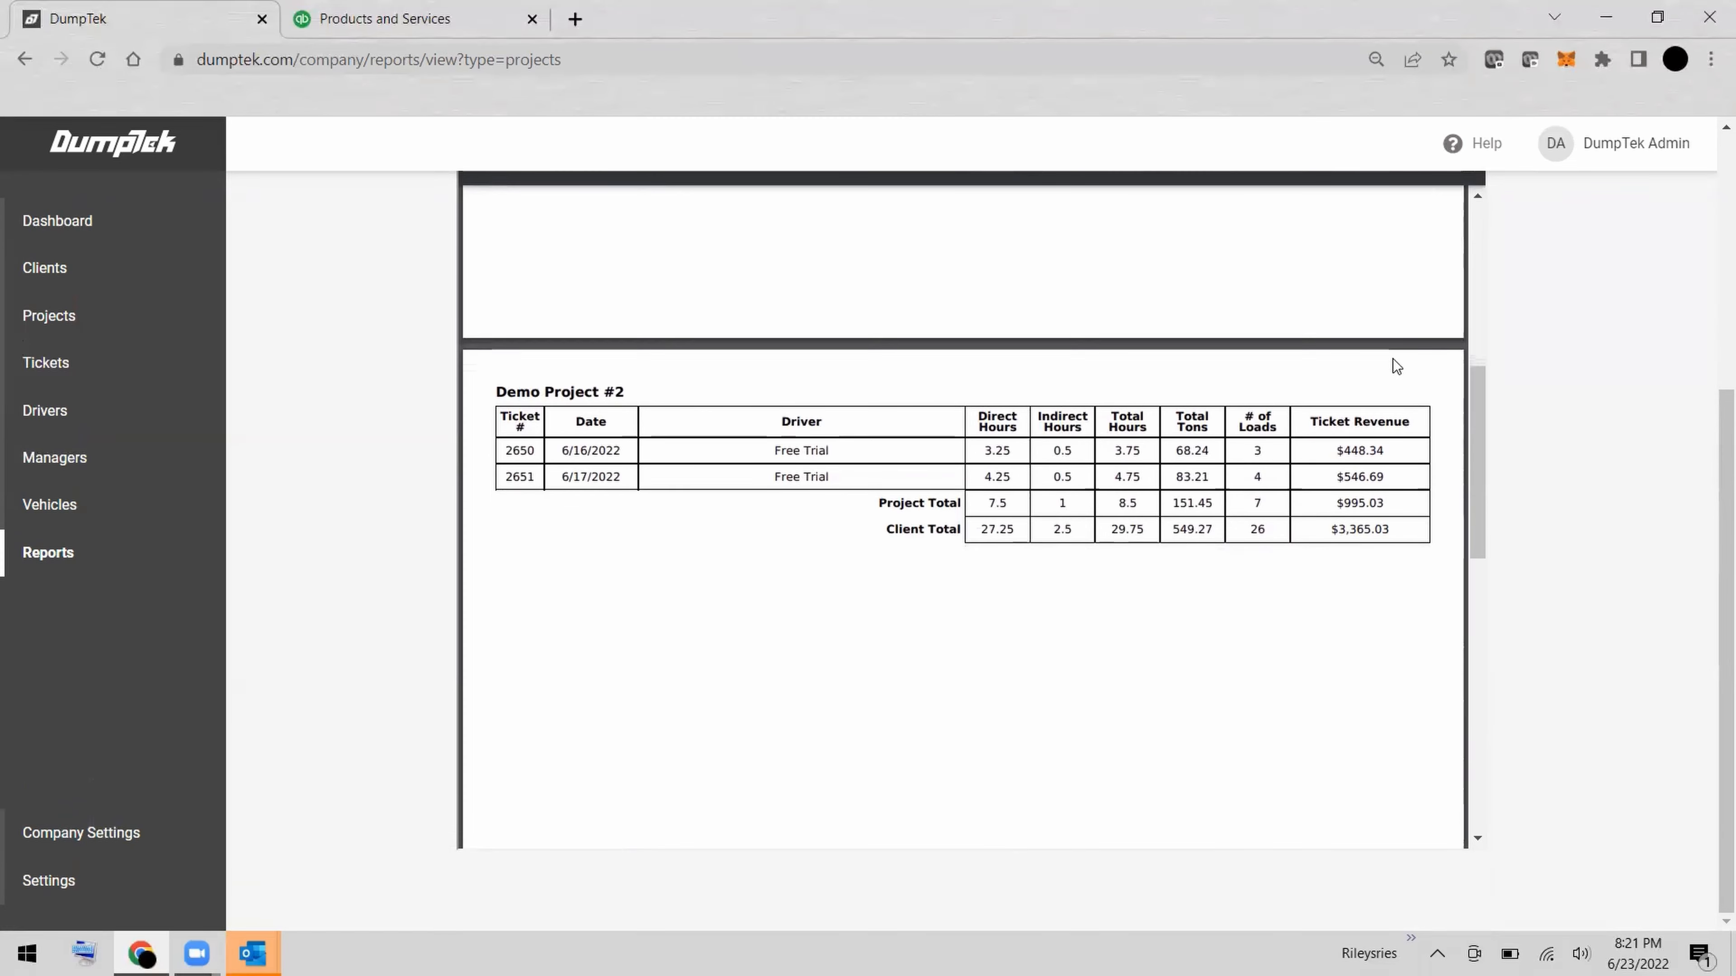
{"action": "scroll", "coordinate": [1392, 358], "scroll_direction": "up", "scroll_amount": 10}
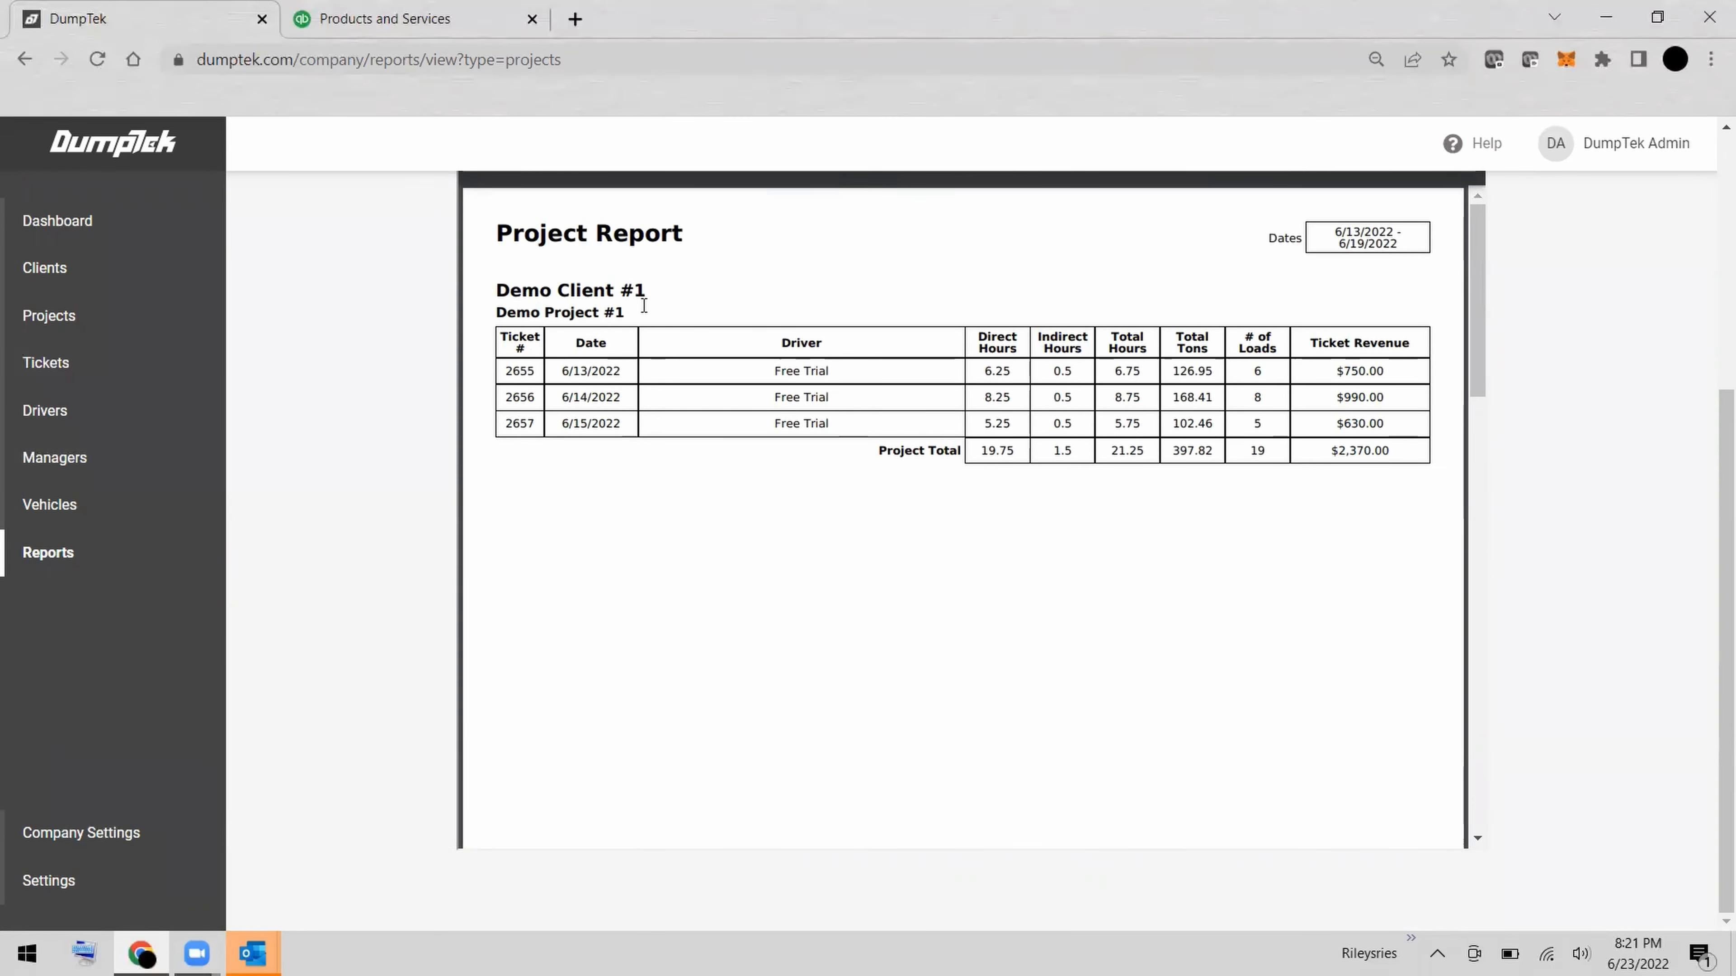
Examine the tickets and totals for Demo Project #2 and for Demo Client #2's Demo Project #3 in the Project Report.
{"action": "scroll", "coordinate": [705, 448], "scroll_direction": "down", "scroll_amount": 5}
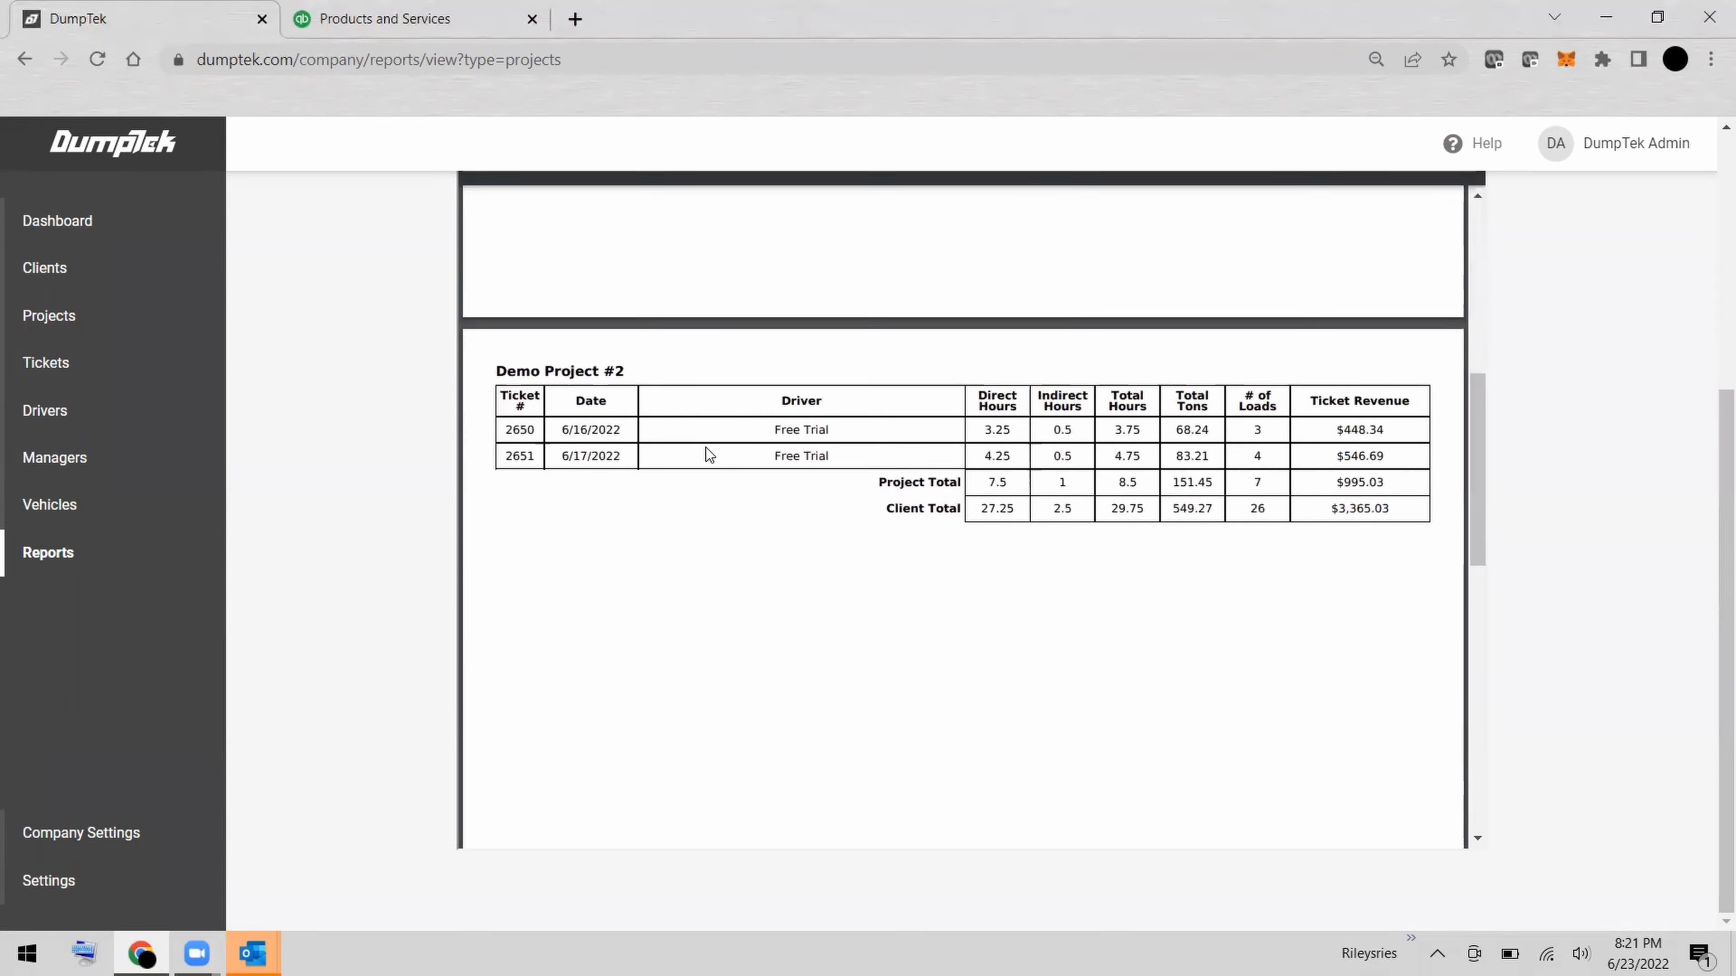
{"action": "scroll", "coordinate": [706, 448], "scroll_direction": "down", "scroll_amount": 2}
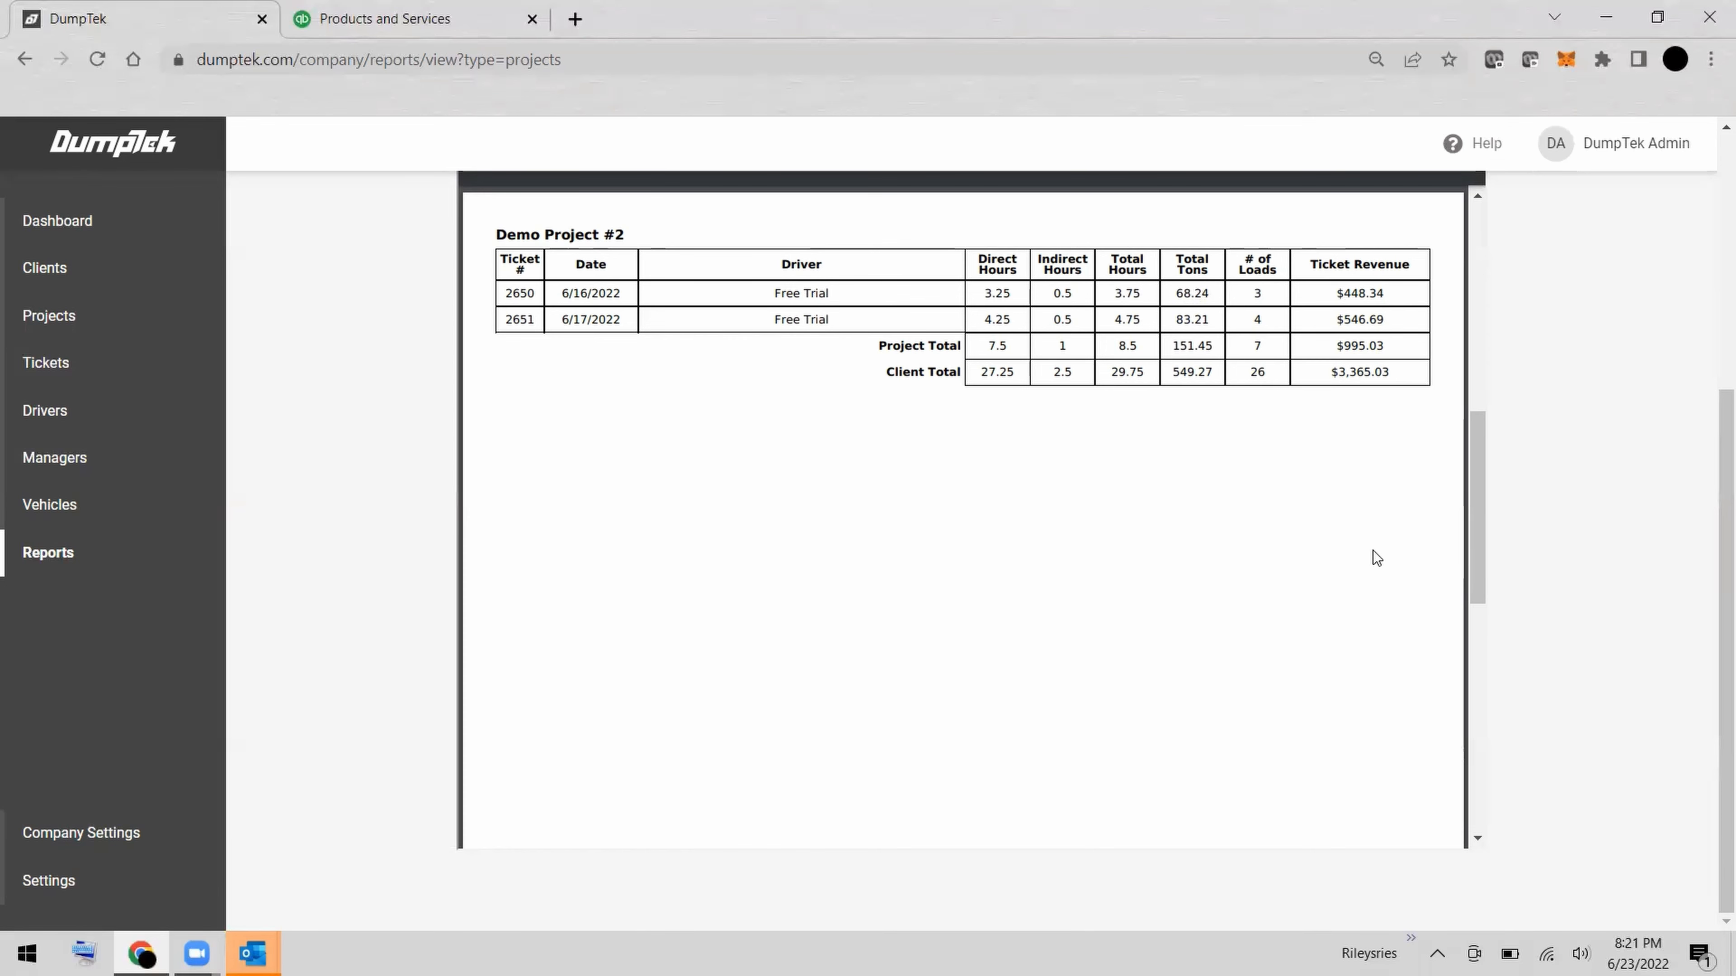
{"action": "scroll", "coordinate": [1372, 551], "scroll_direction": "down", "scroll_amount": 5}
{"action": "scroll", "coordinate": [1372, 549], "scroll_direction": "down", "scroll_amount": 5}
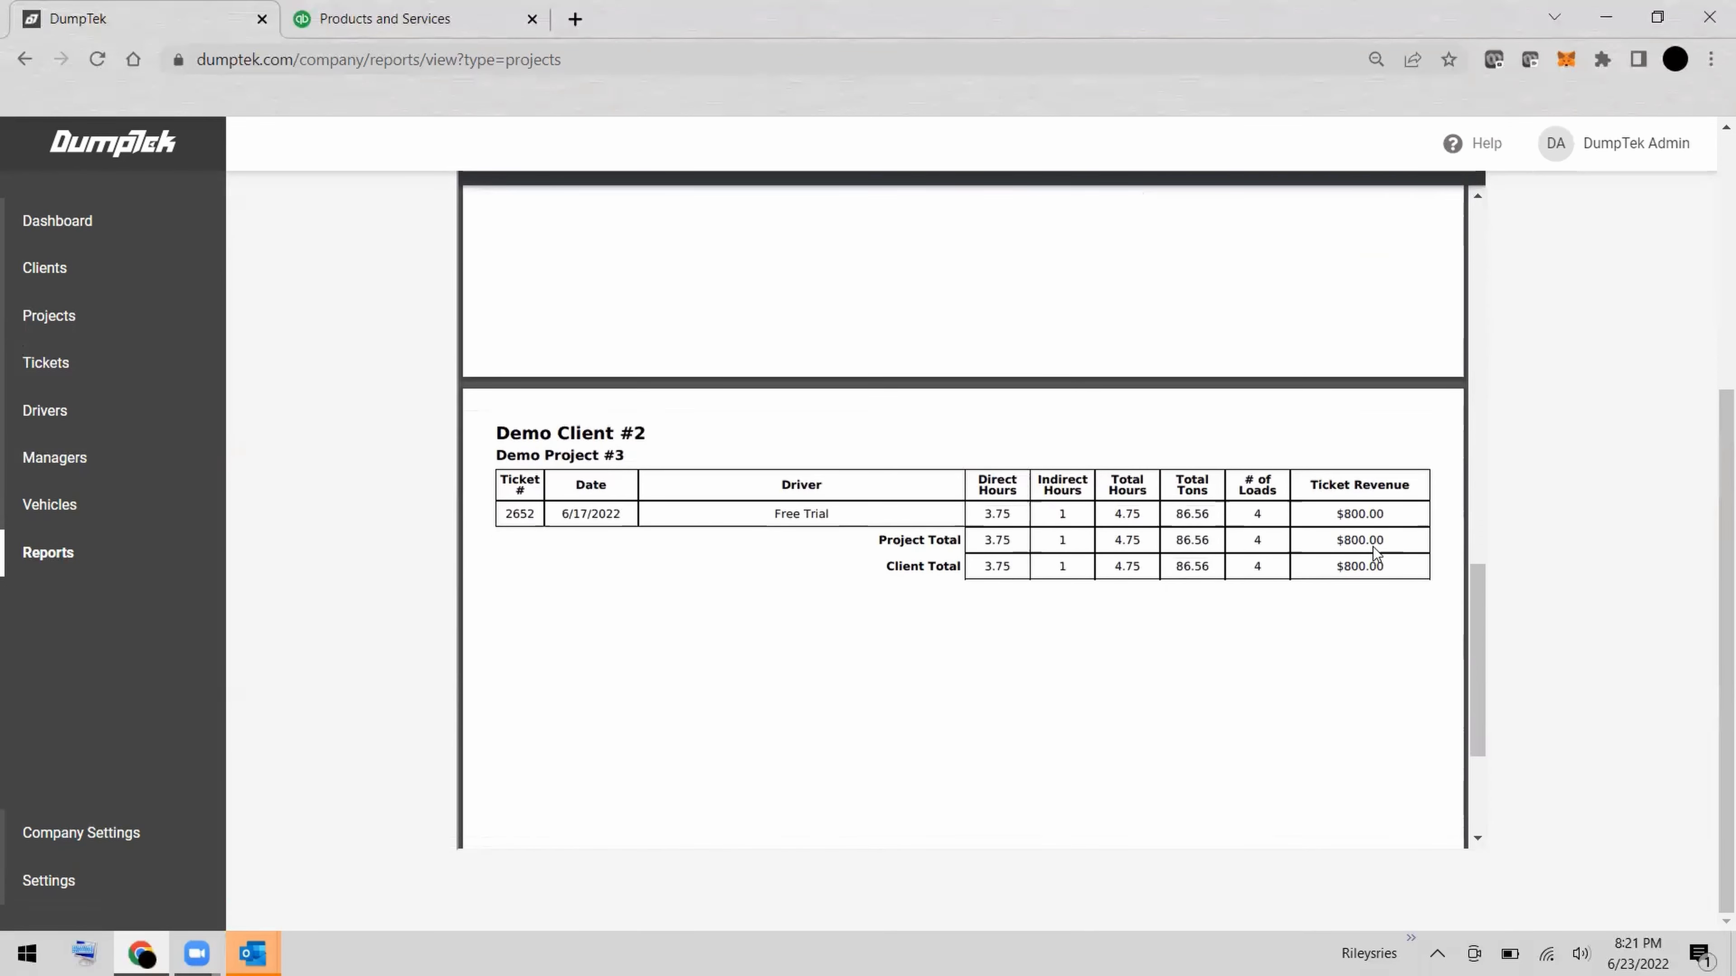
{"action": "scroll", "coordinate": [1372, 547], "scroll_direction": "down", "scroll_amount": 2}
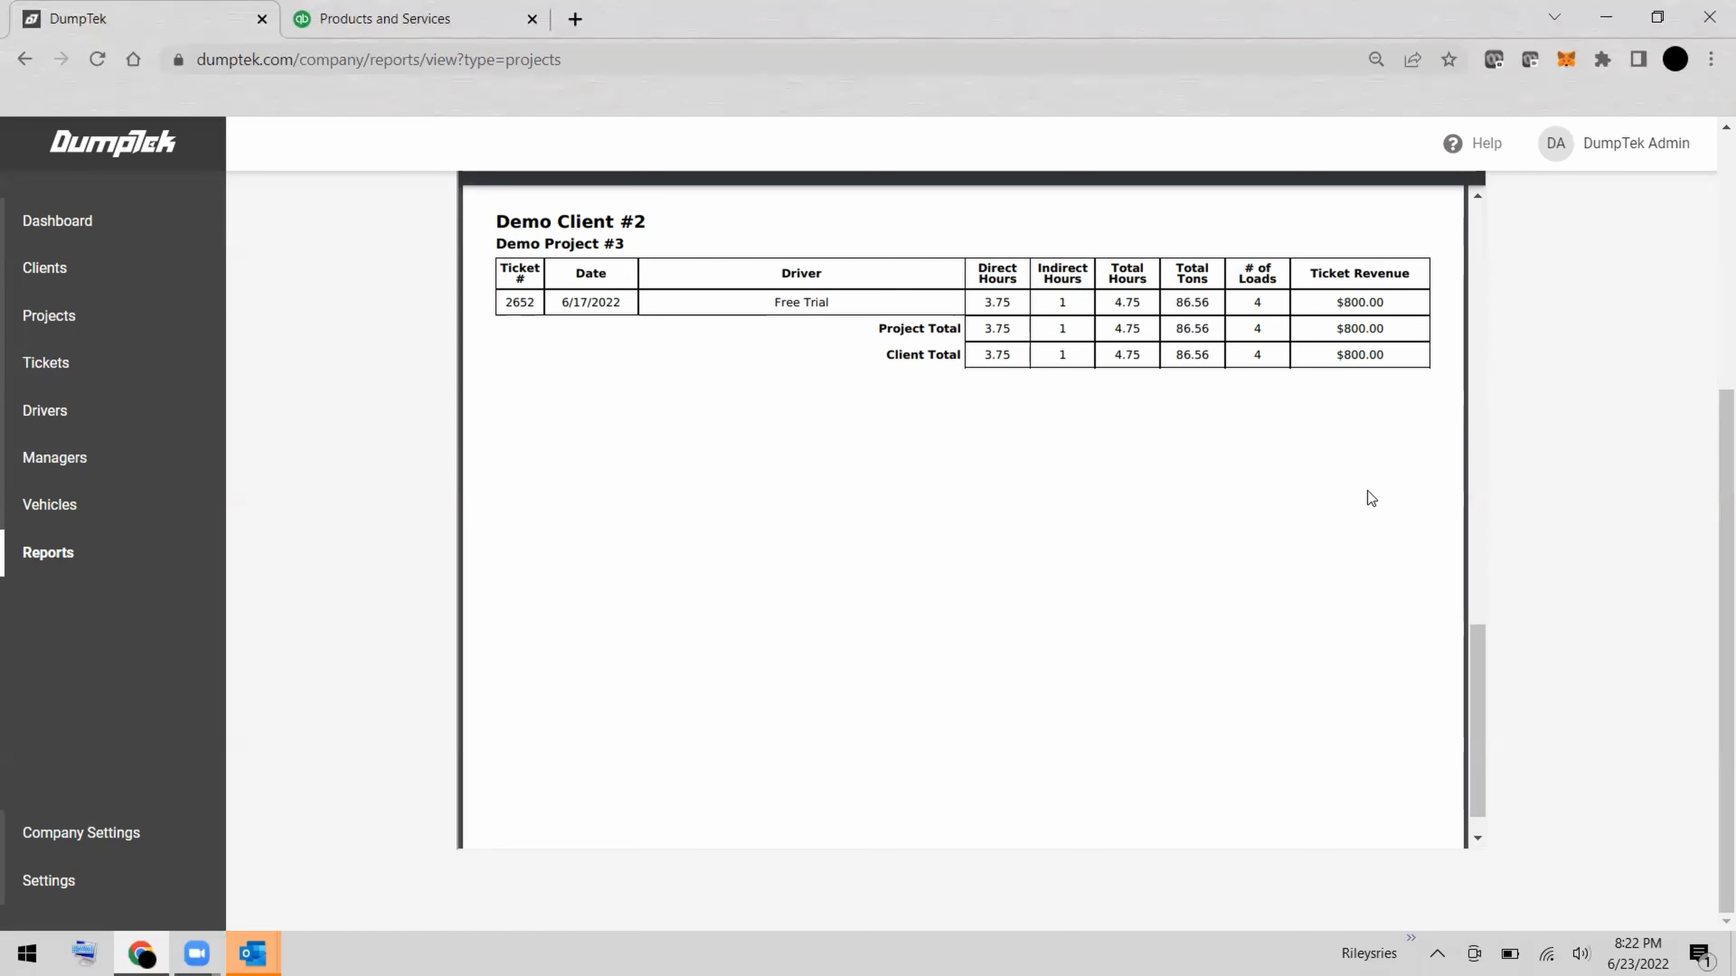
{"action": "scroll", "coordinate": [1370, 497], "scroll_direction": "down", "scroll_amount": 1}
{"action": "scroll", "coordinate": [1370, 497], "scroll_direction": "up", "scroll_amount": 2}
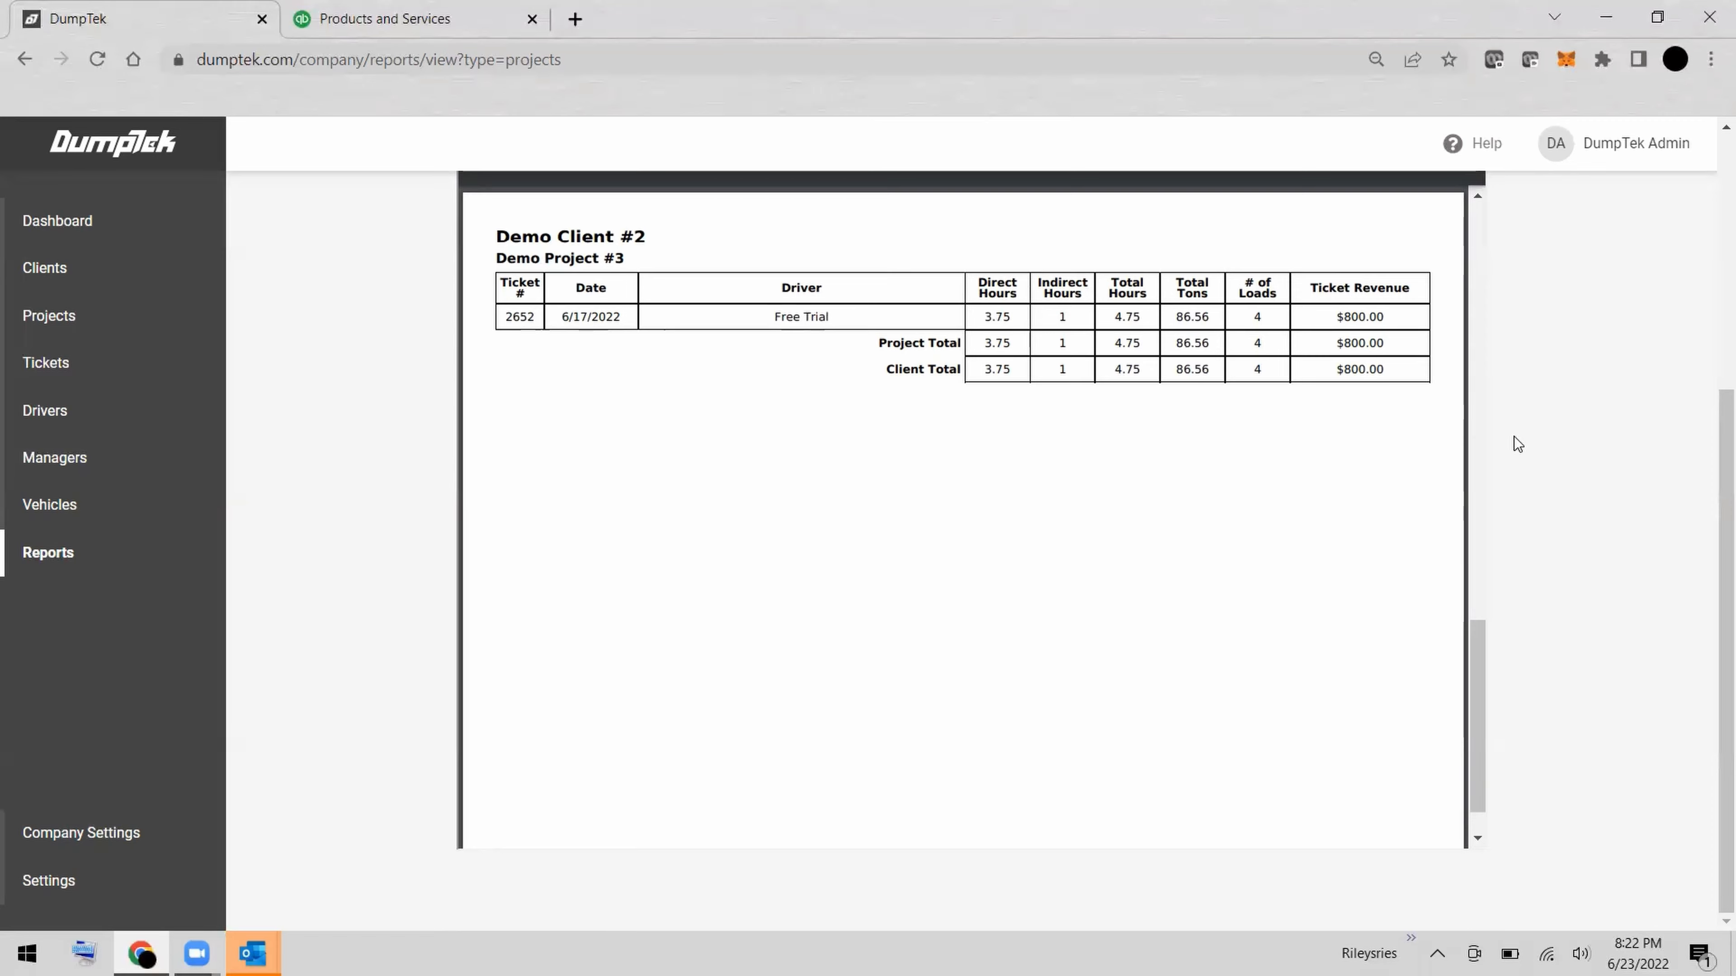
Export the Projects Report to Excel, save it as 2022-06-24-projects.csv in Downloads, and open the file maximized in Excel.
{"action": "scroll", "coordinate": [1514, 437], "scroll_direction": "up", "scroll_amount": 5}
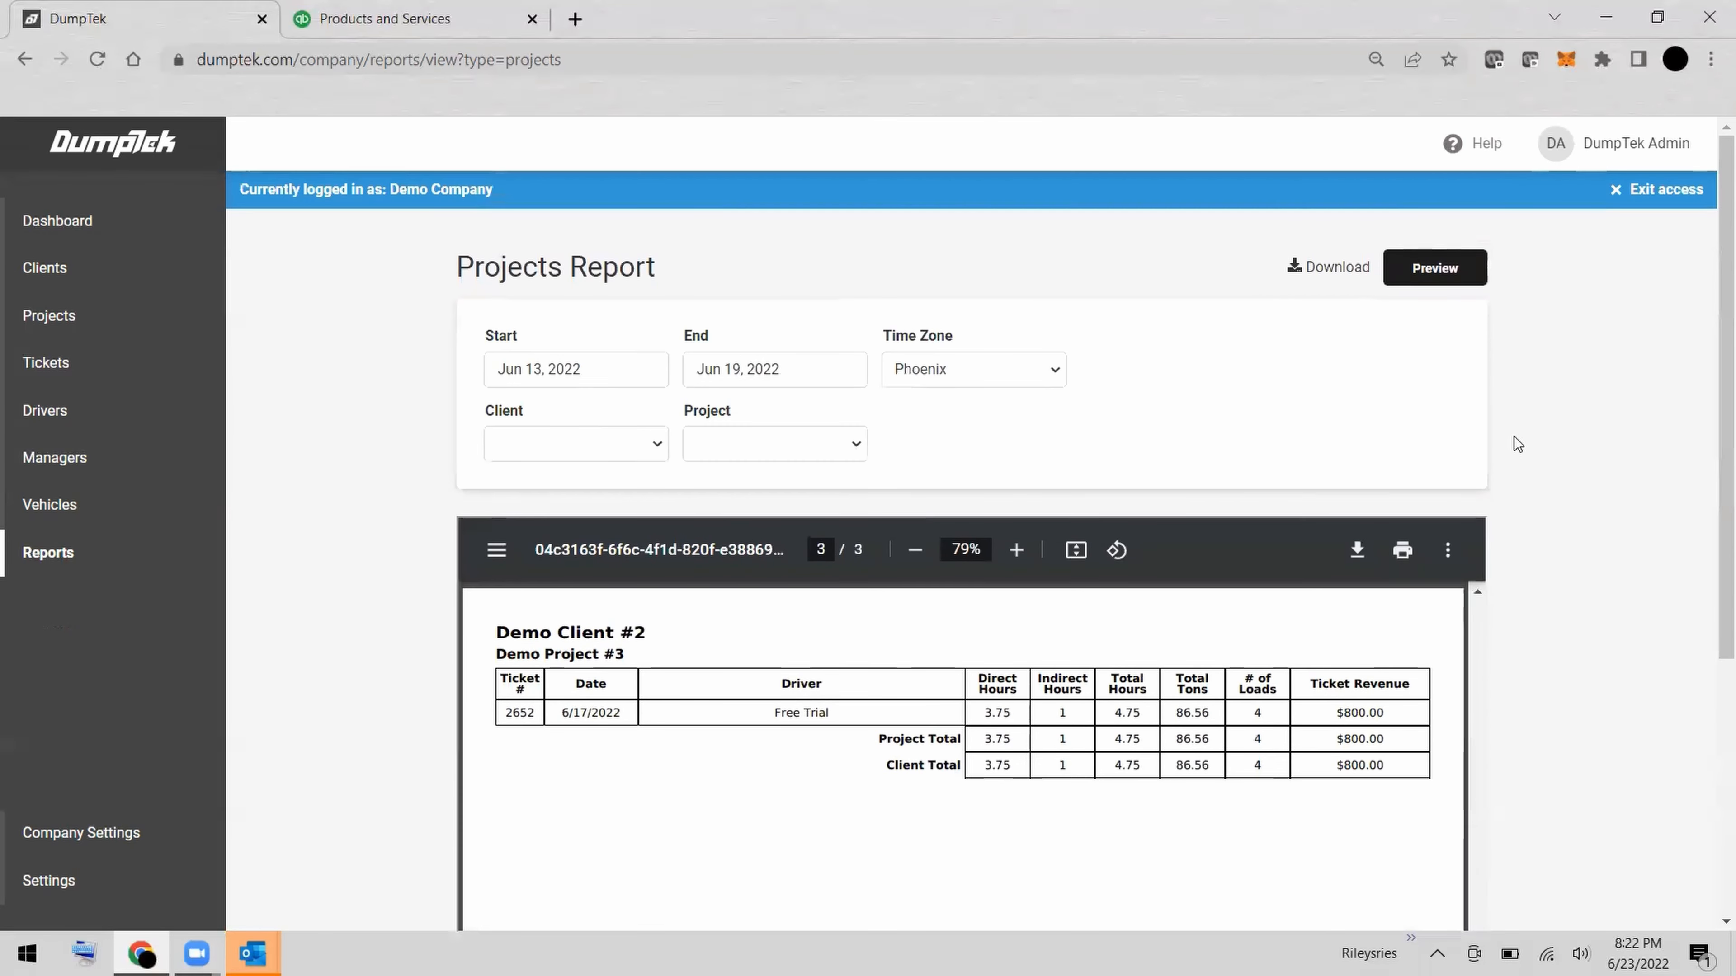
{"action": "left_click", "coordinate": [1352, 274]}
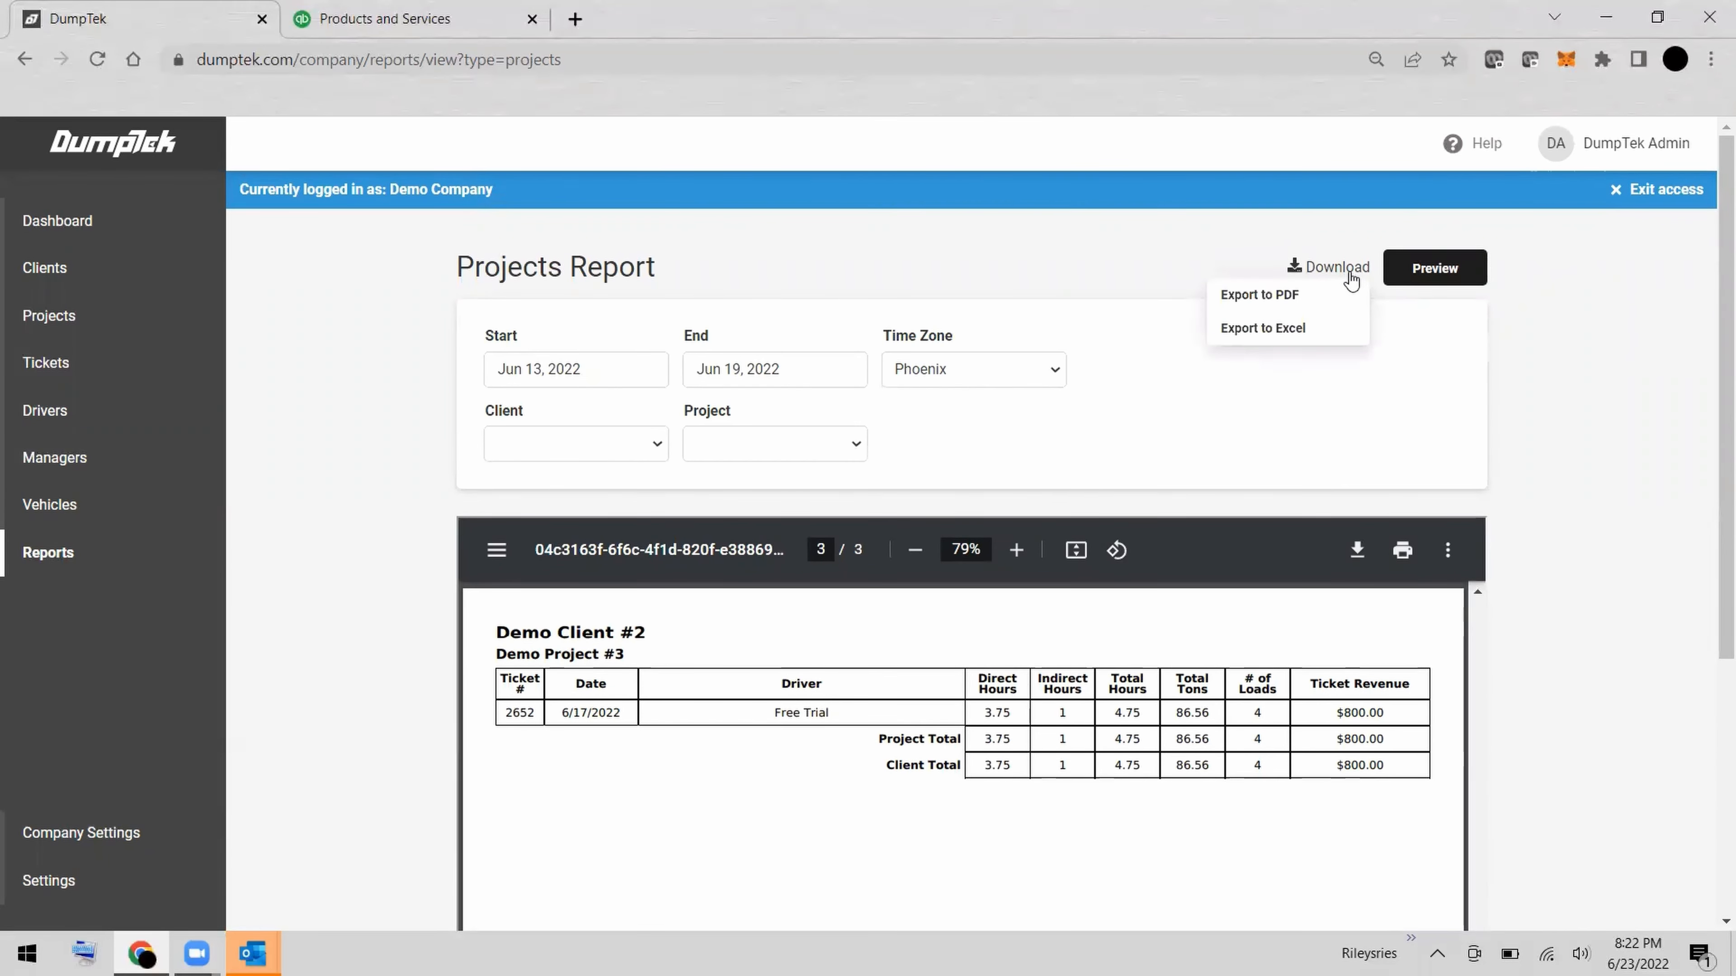
{"action": "left_click", "coordinate": [1309, 330]}
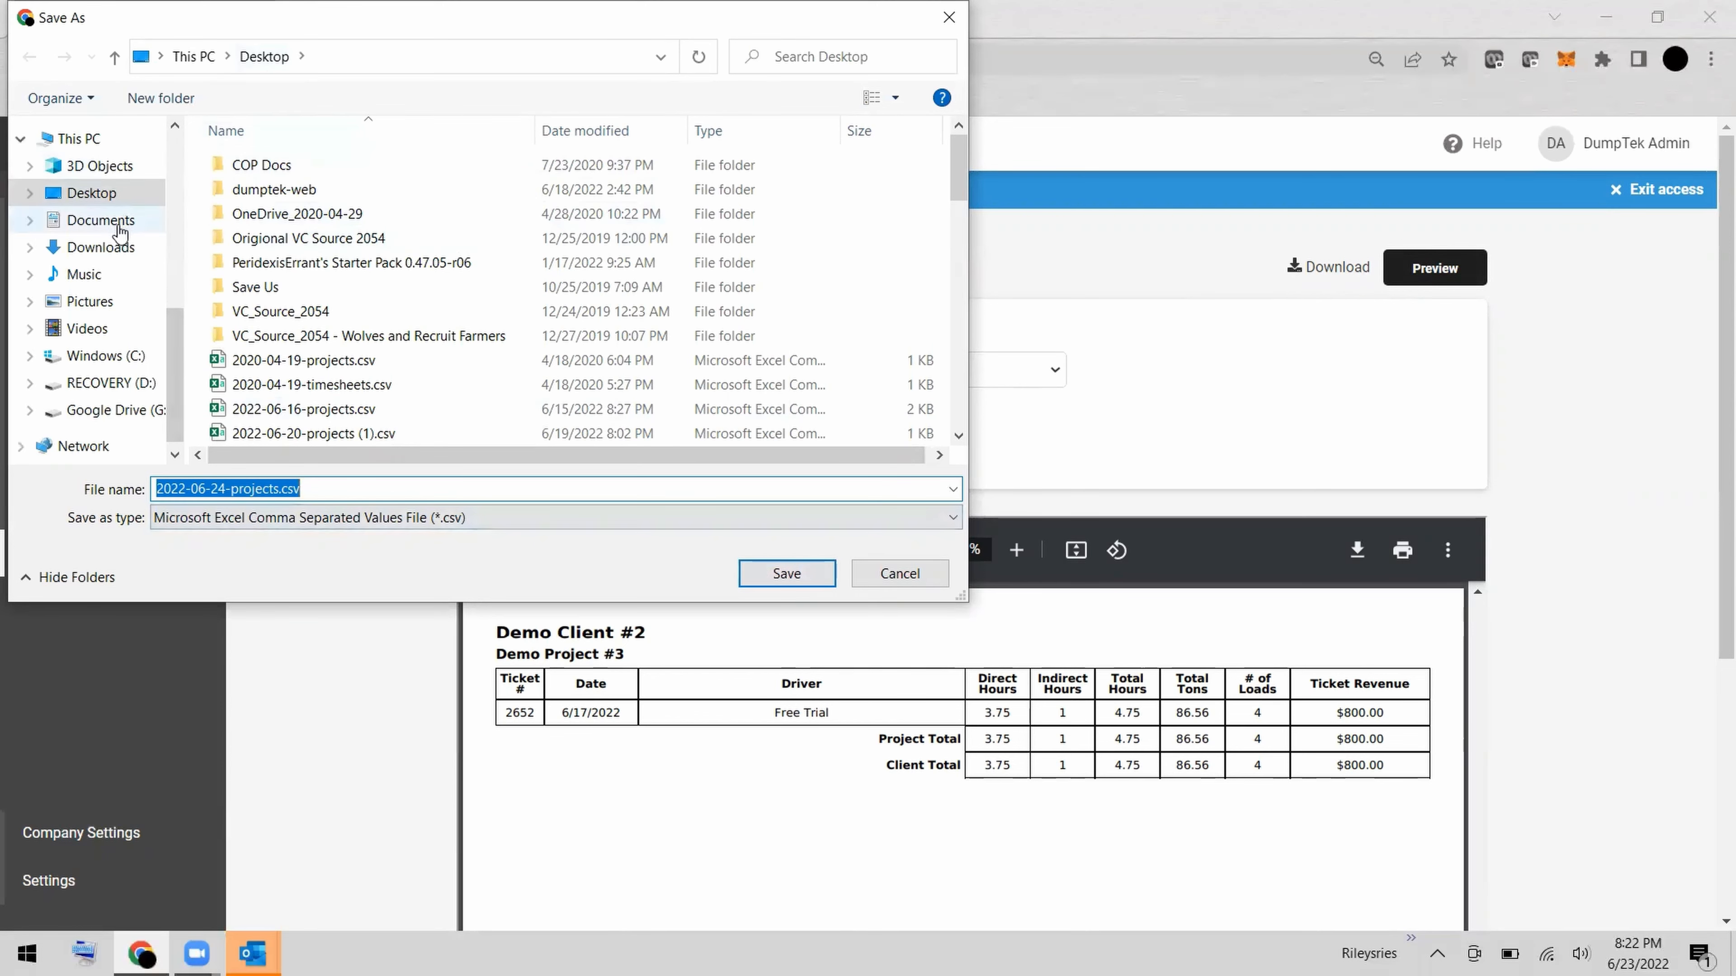
{"action": "left_click", "coordinate": [117, 249]}
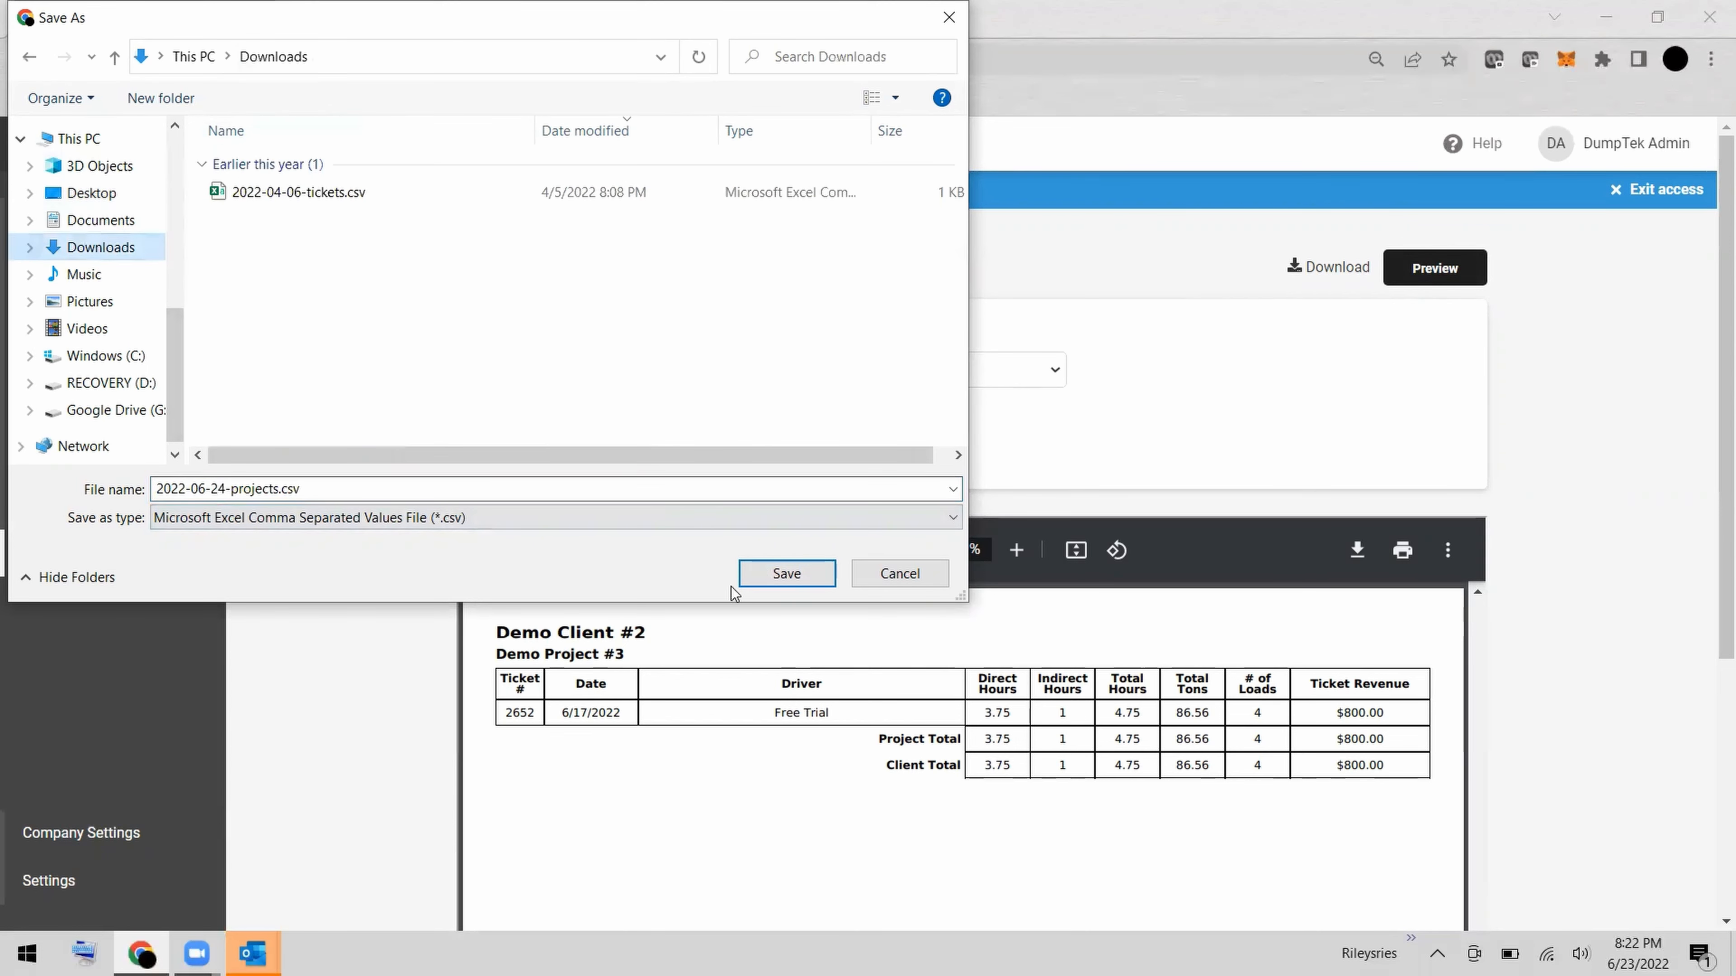
{"action": "left_click", "coordinate": [773, 578]}
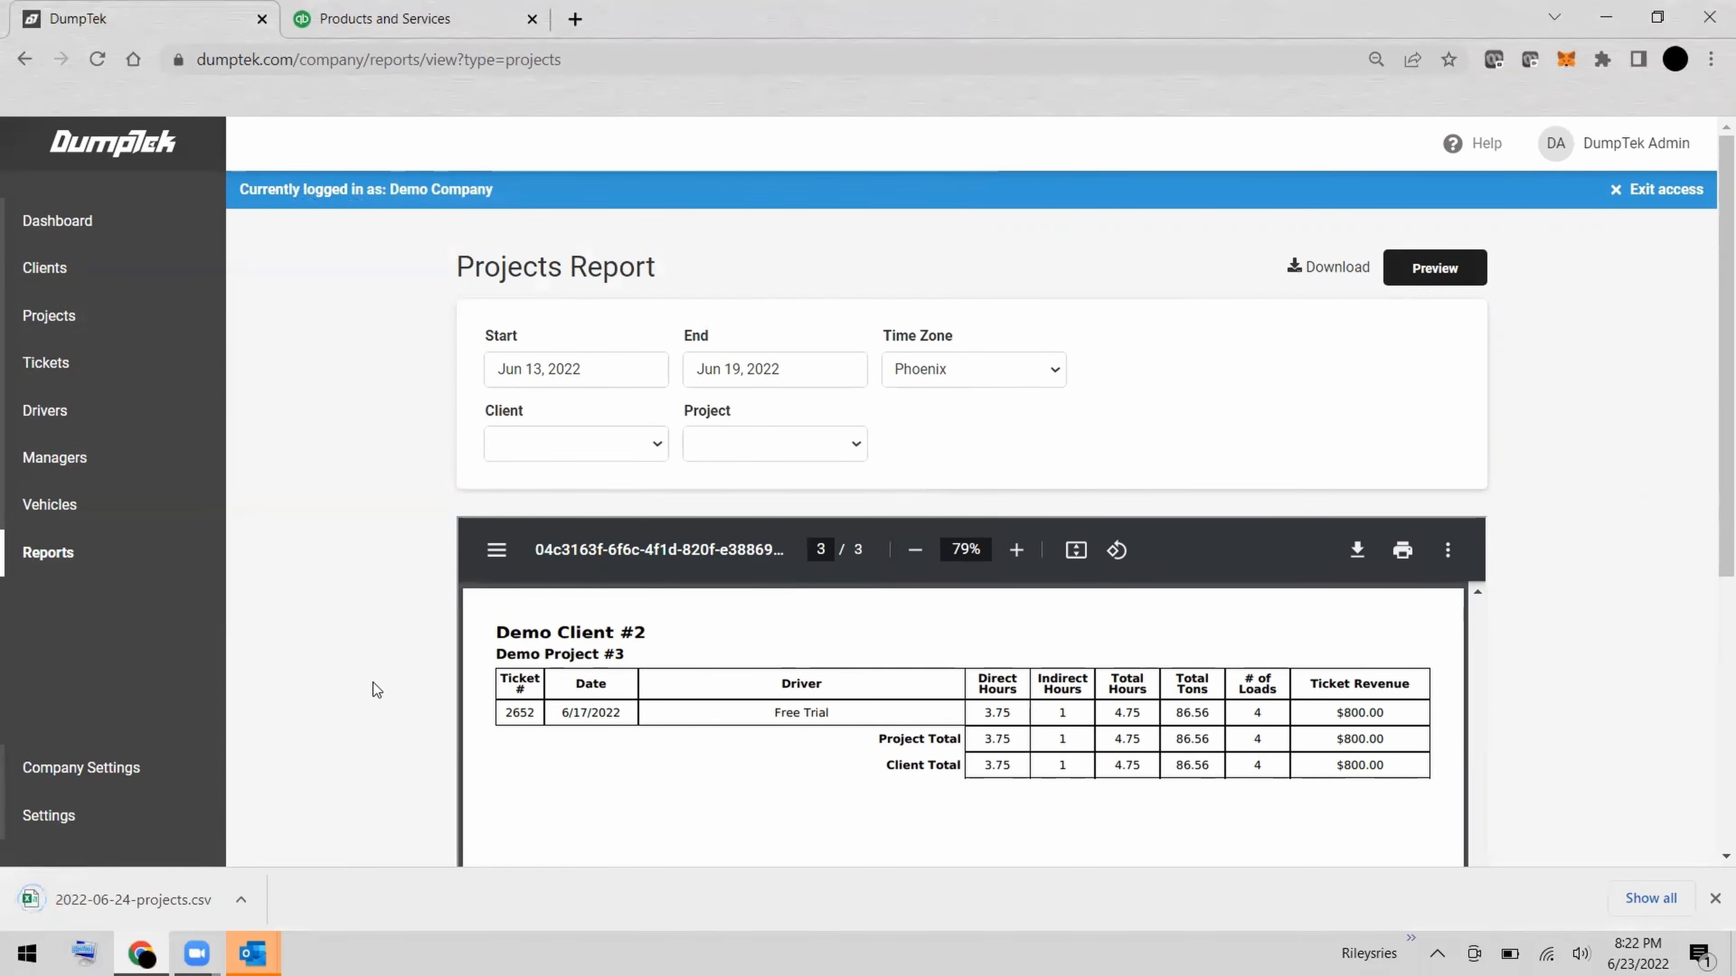
{"action": "left_click", "coordinate": [178, 900]}
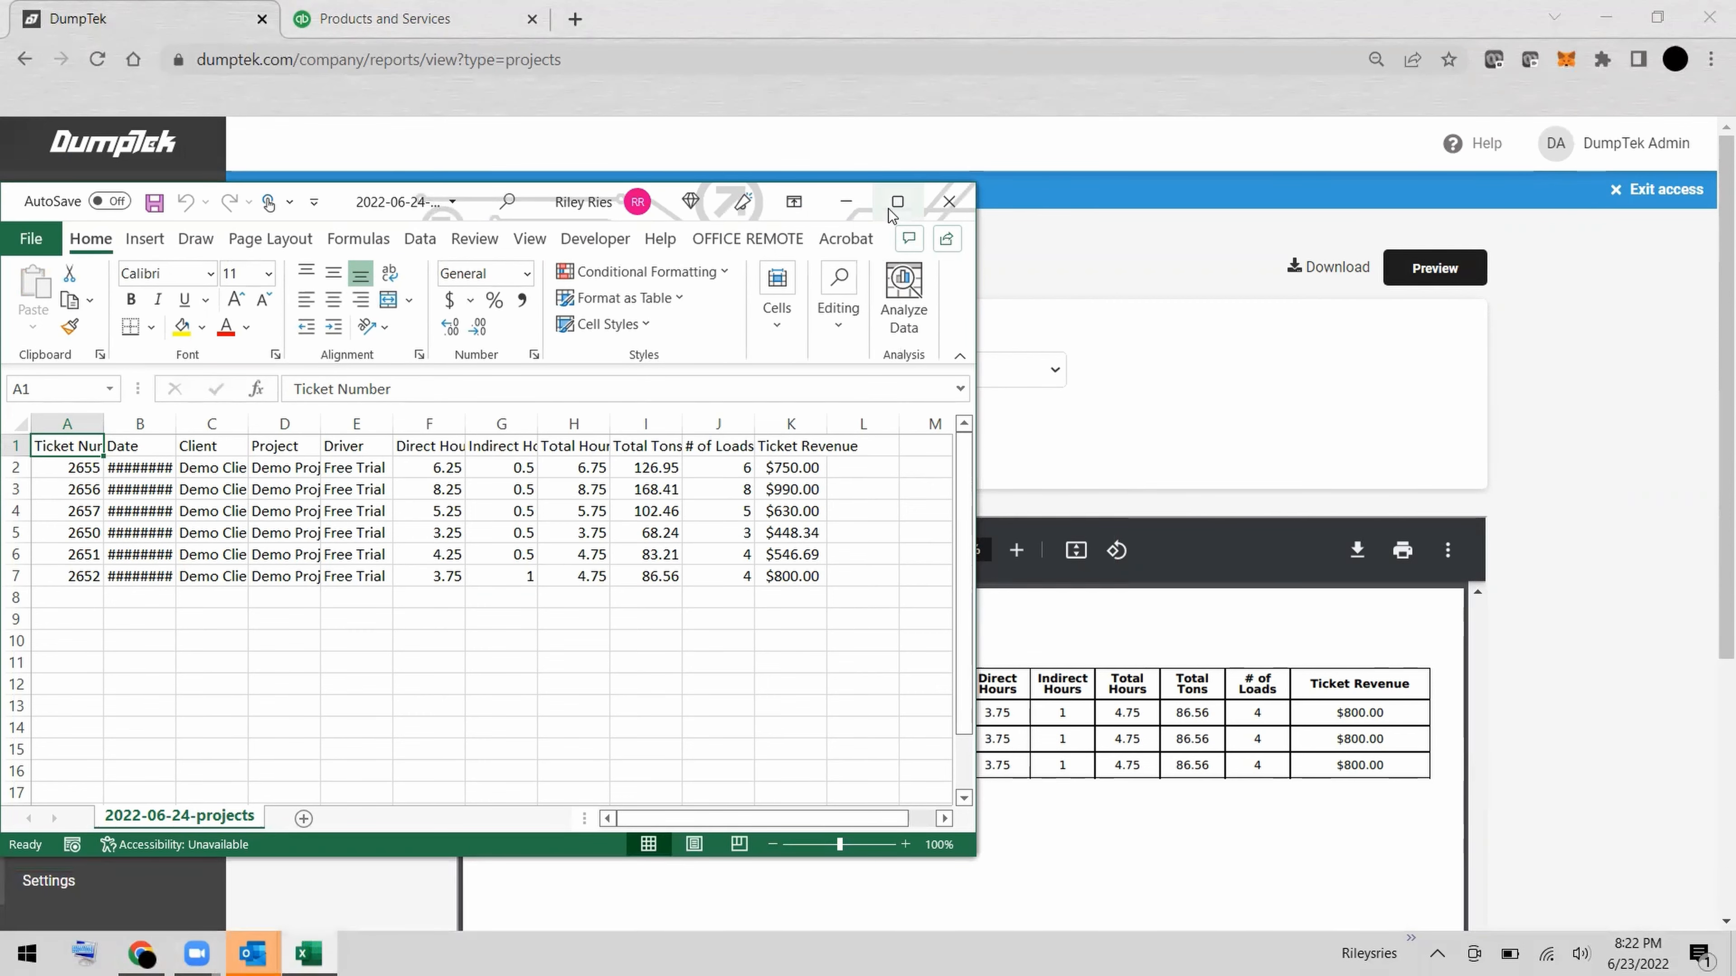
{"action": "left_click", "coordinate": [896, 202]}
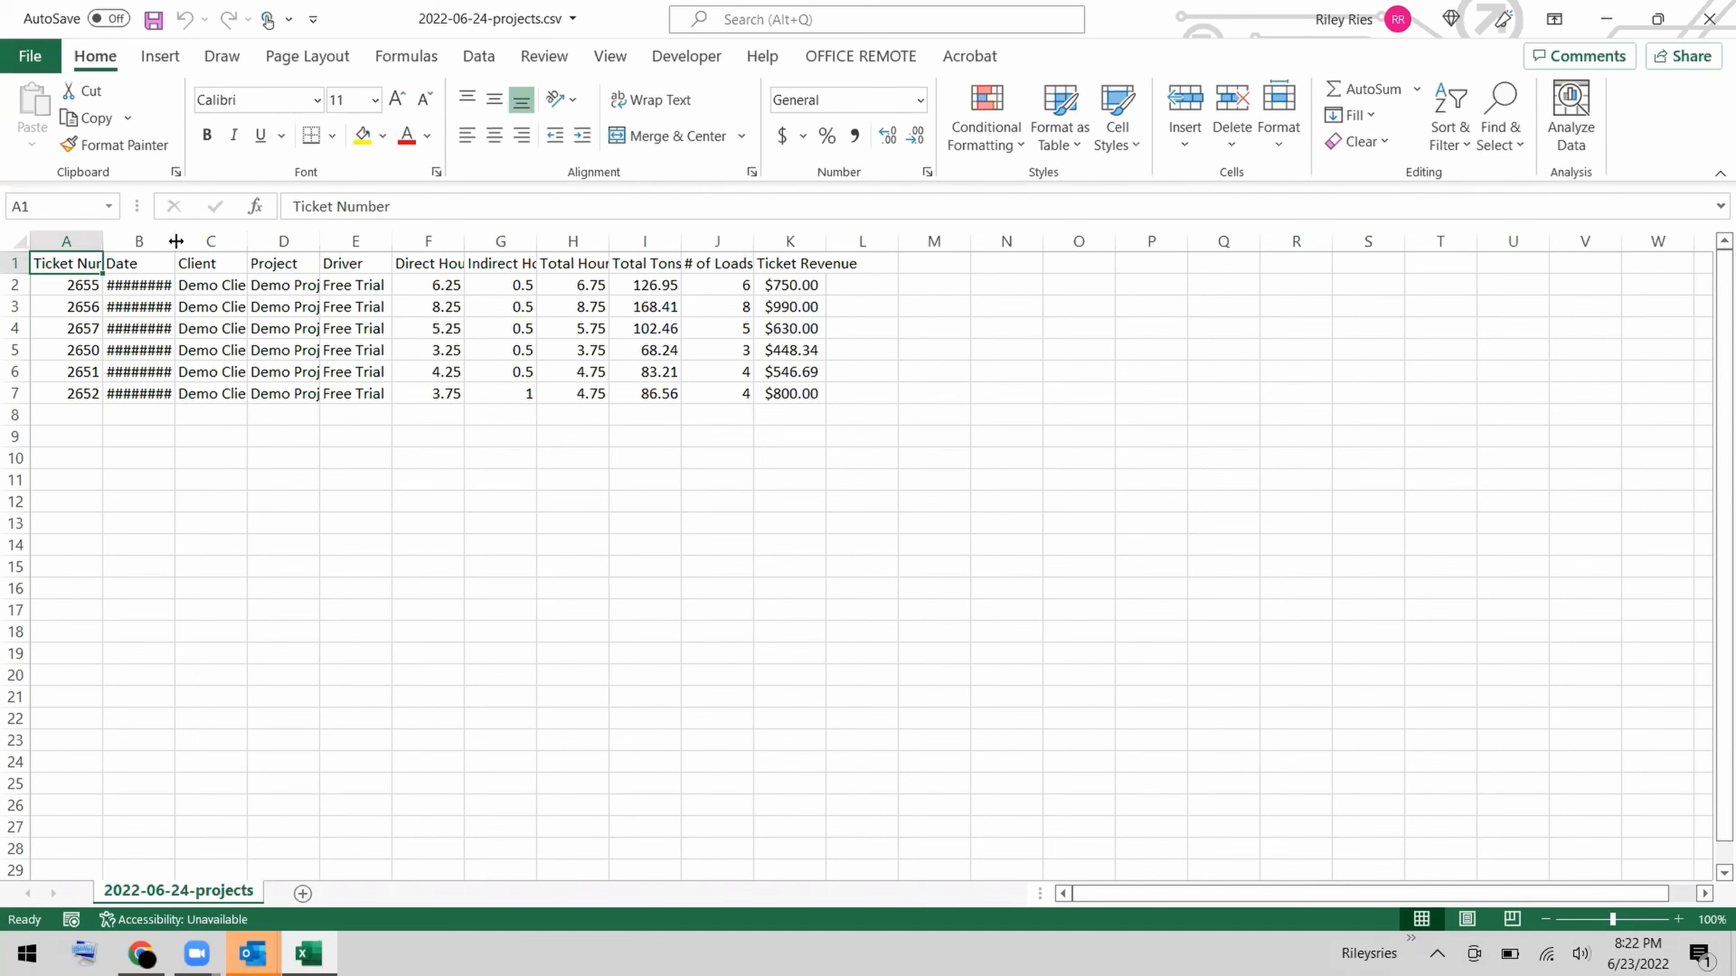
Widen the Date, Client, Project, Direct Hours, Indirect Hours and Total Hours columns to fit their contents.
{"action": "left_click_drag", "start_coordinate": [175, 241], "coordinate": [181, 240]}
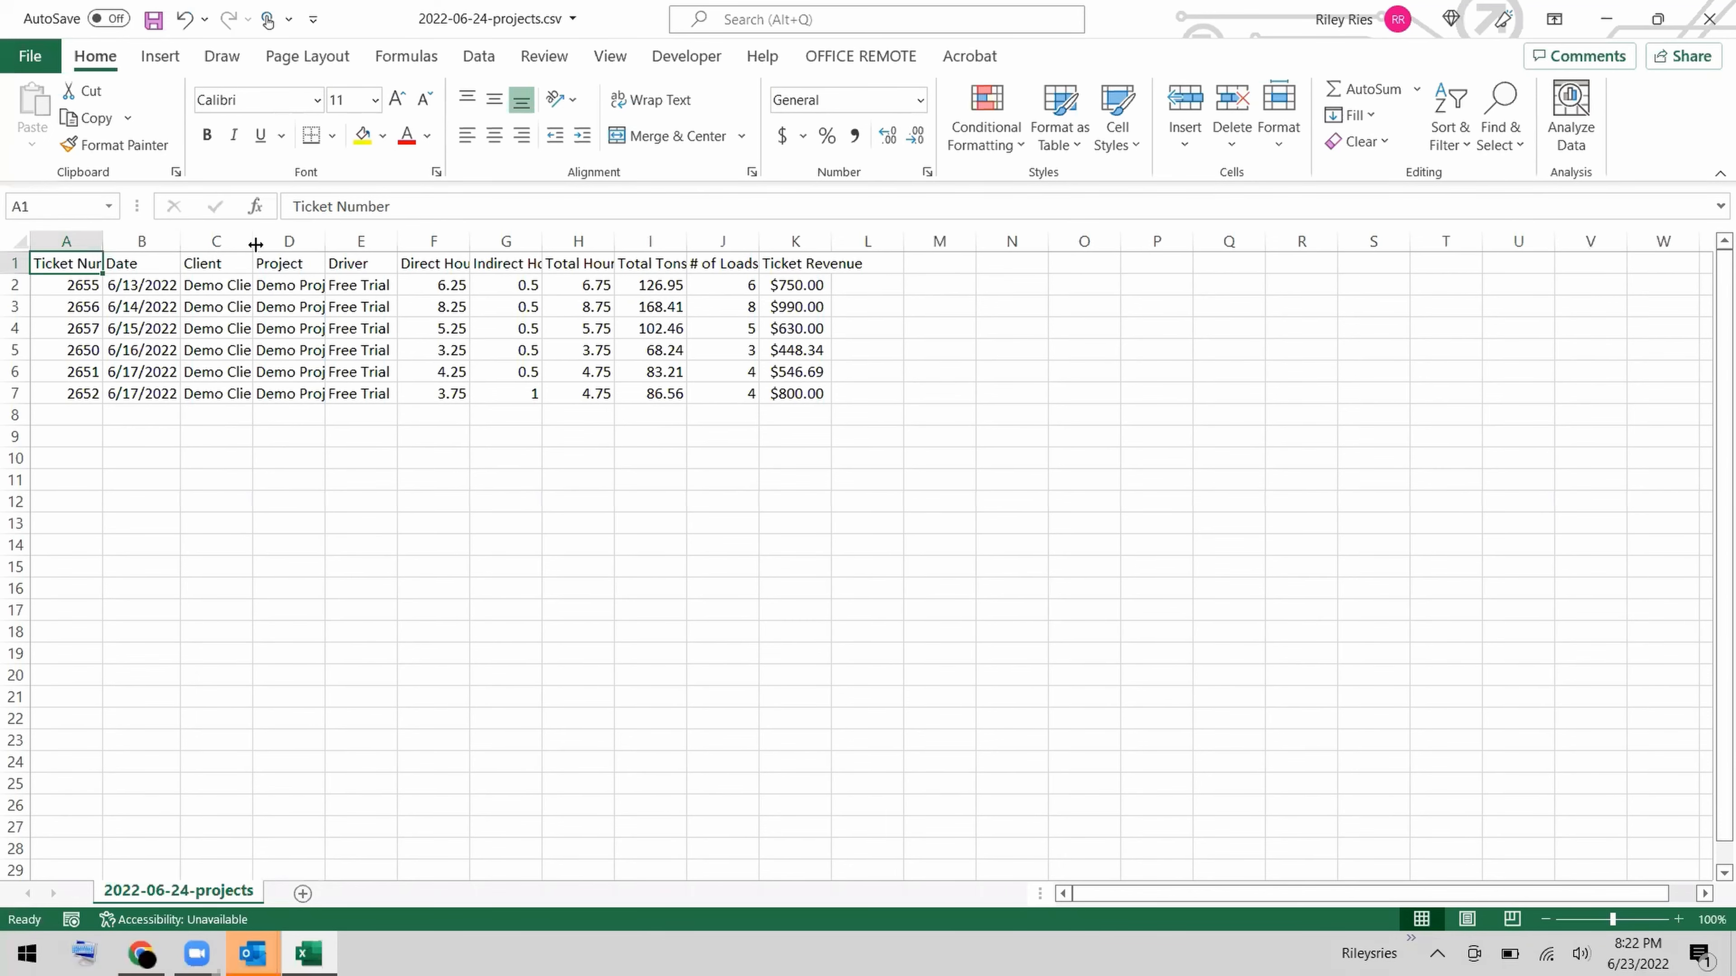
{"action": "double_click", "coordinate": [325, 240]}
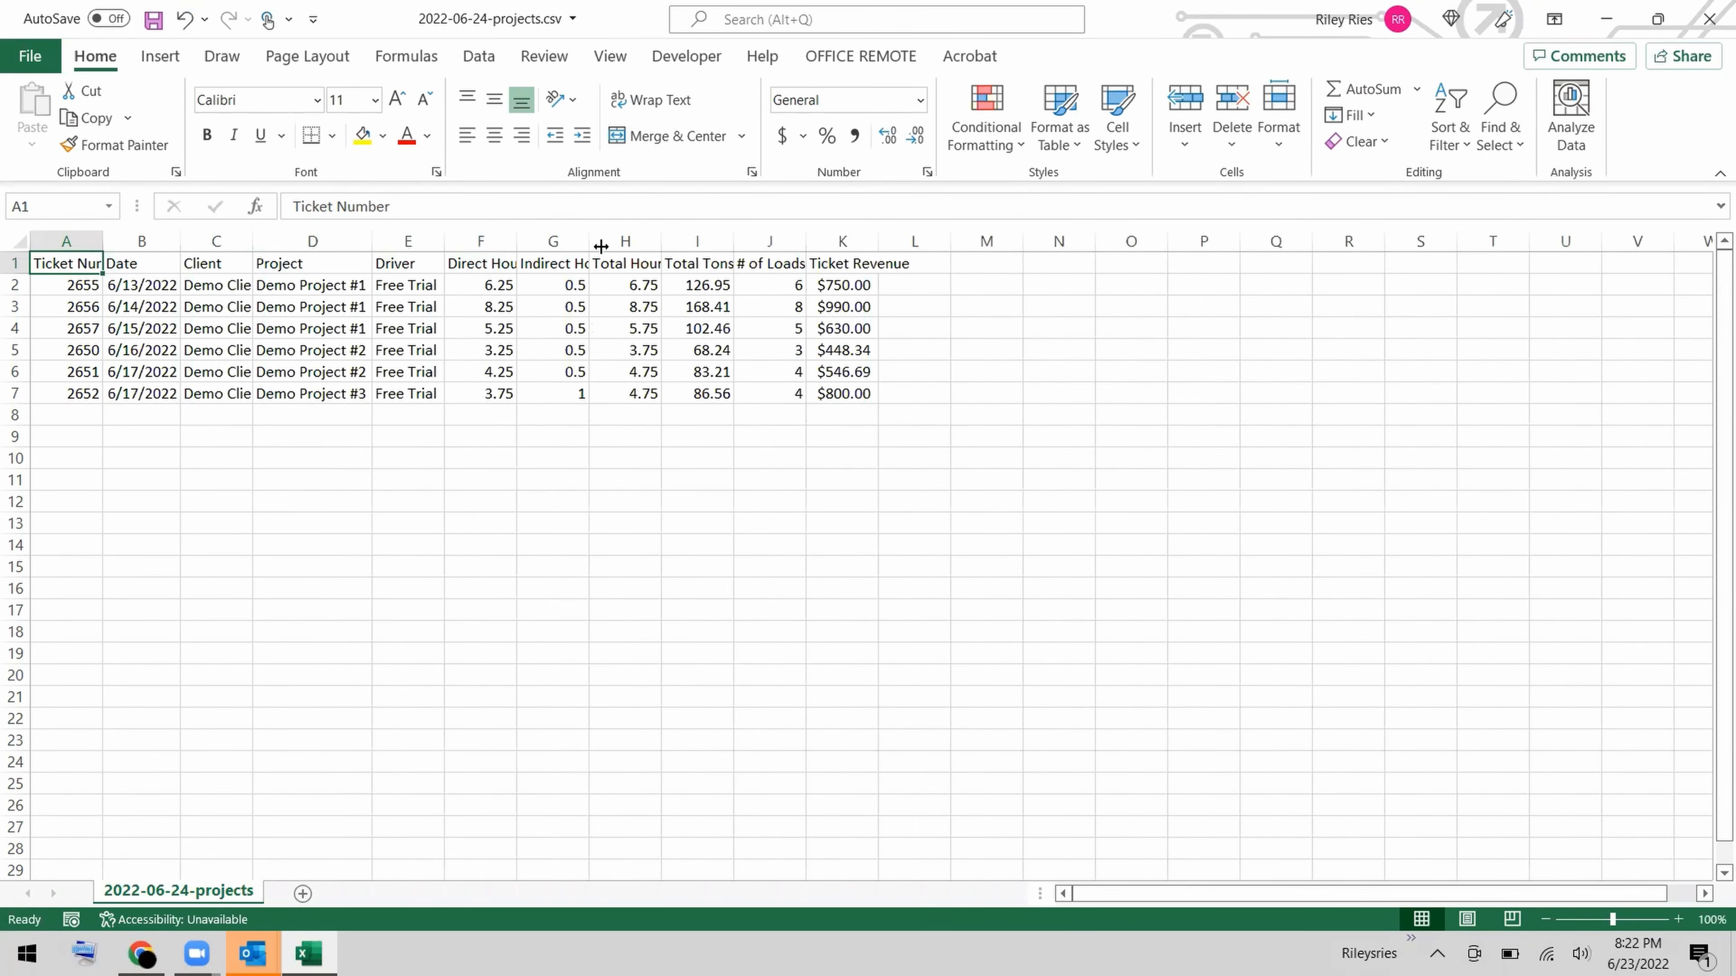
{"action": "double_click", "coordinate": [663, 242]}
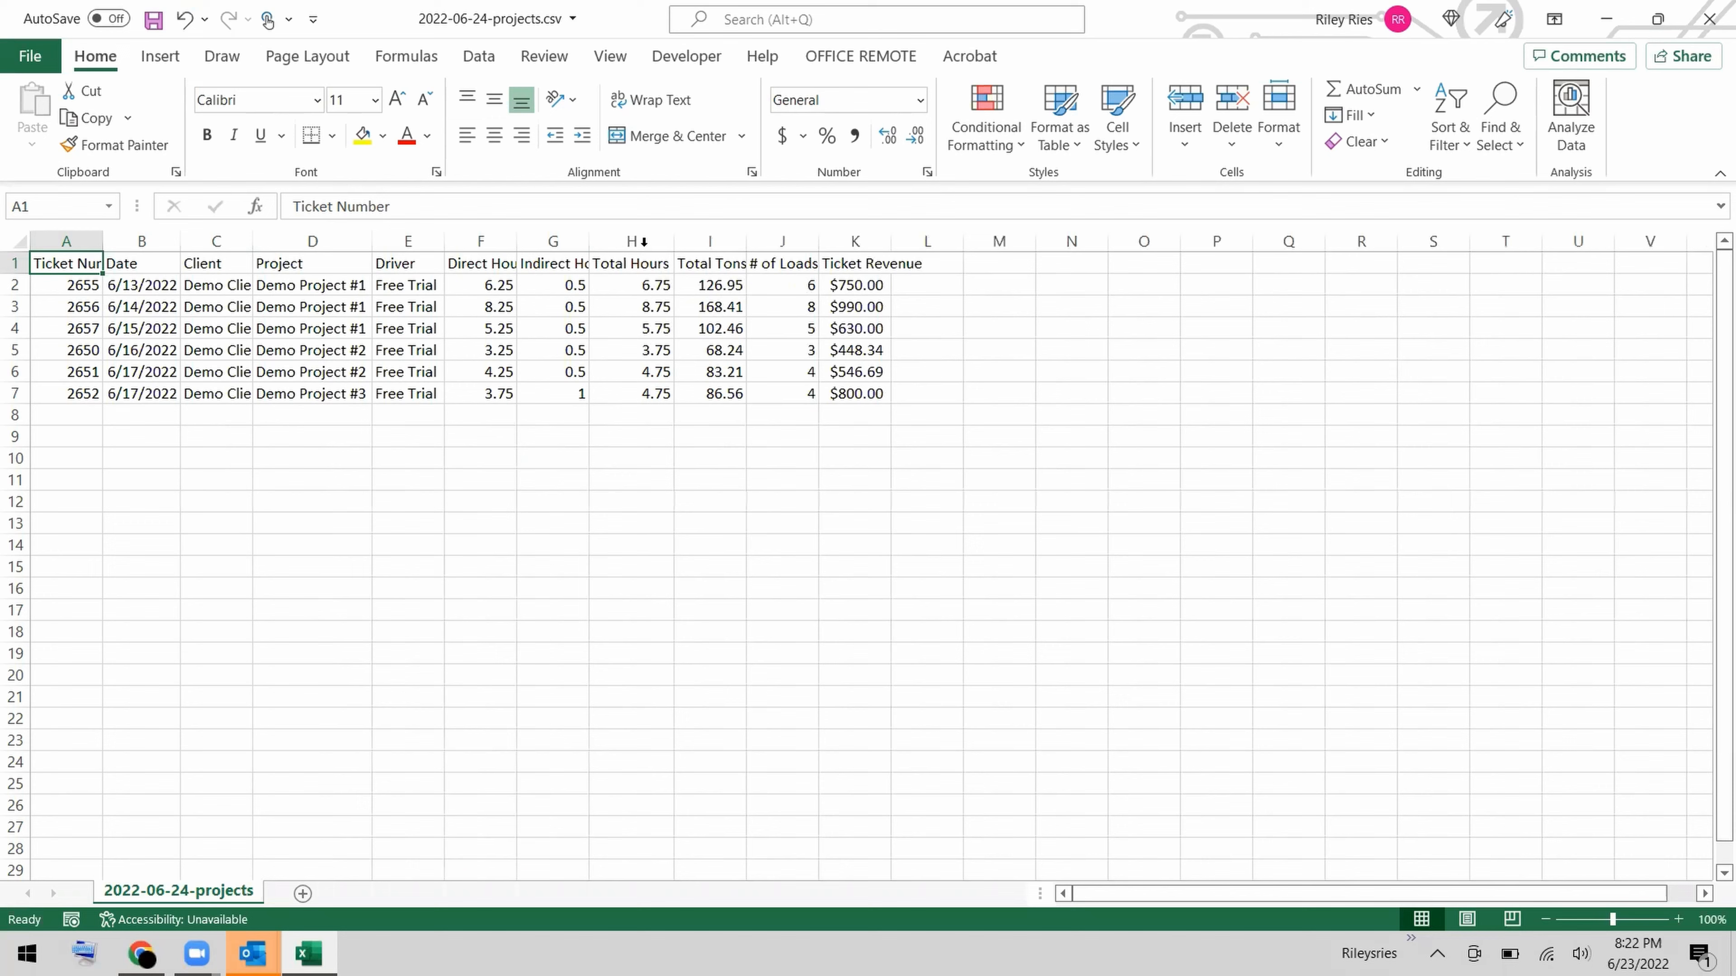
{"action": "double_click", "coordinate": [587, 241]}
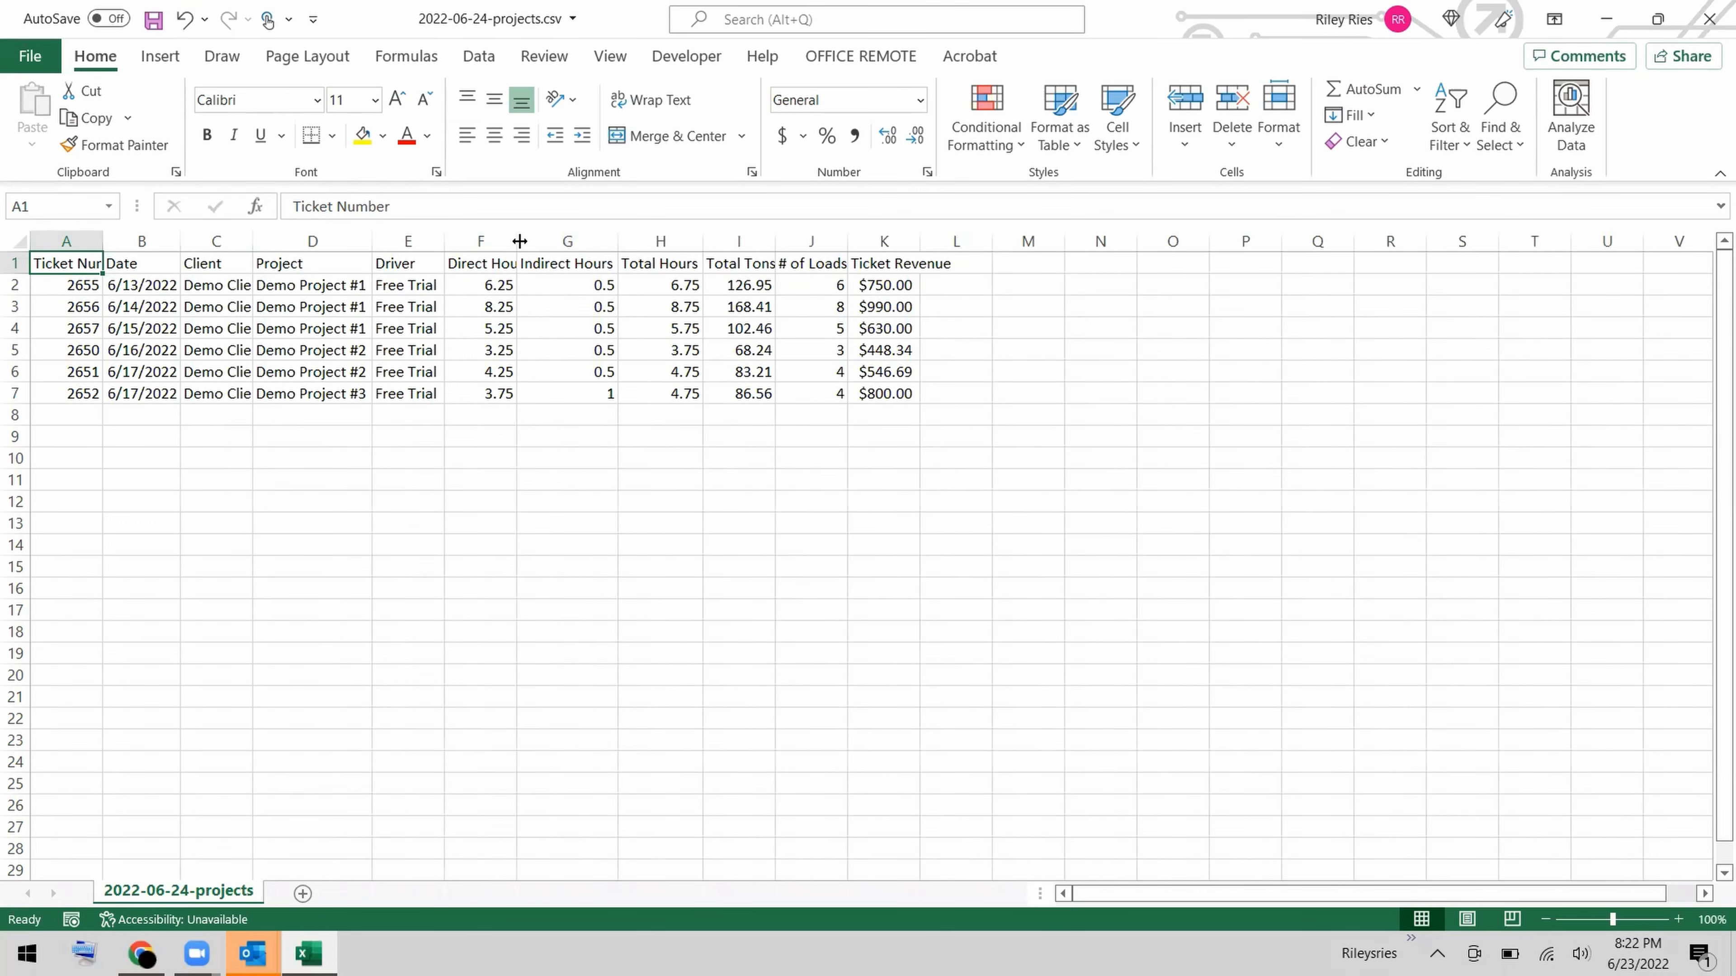
{"action": "double_click", "coordinate": [514, 241]}
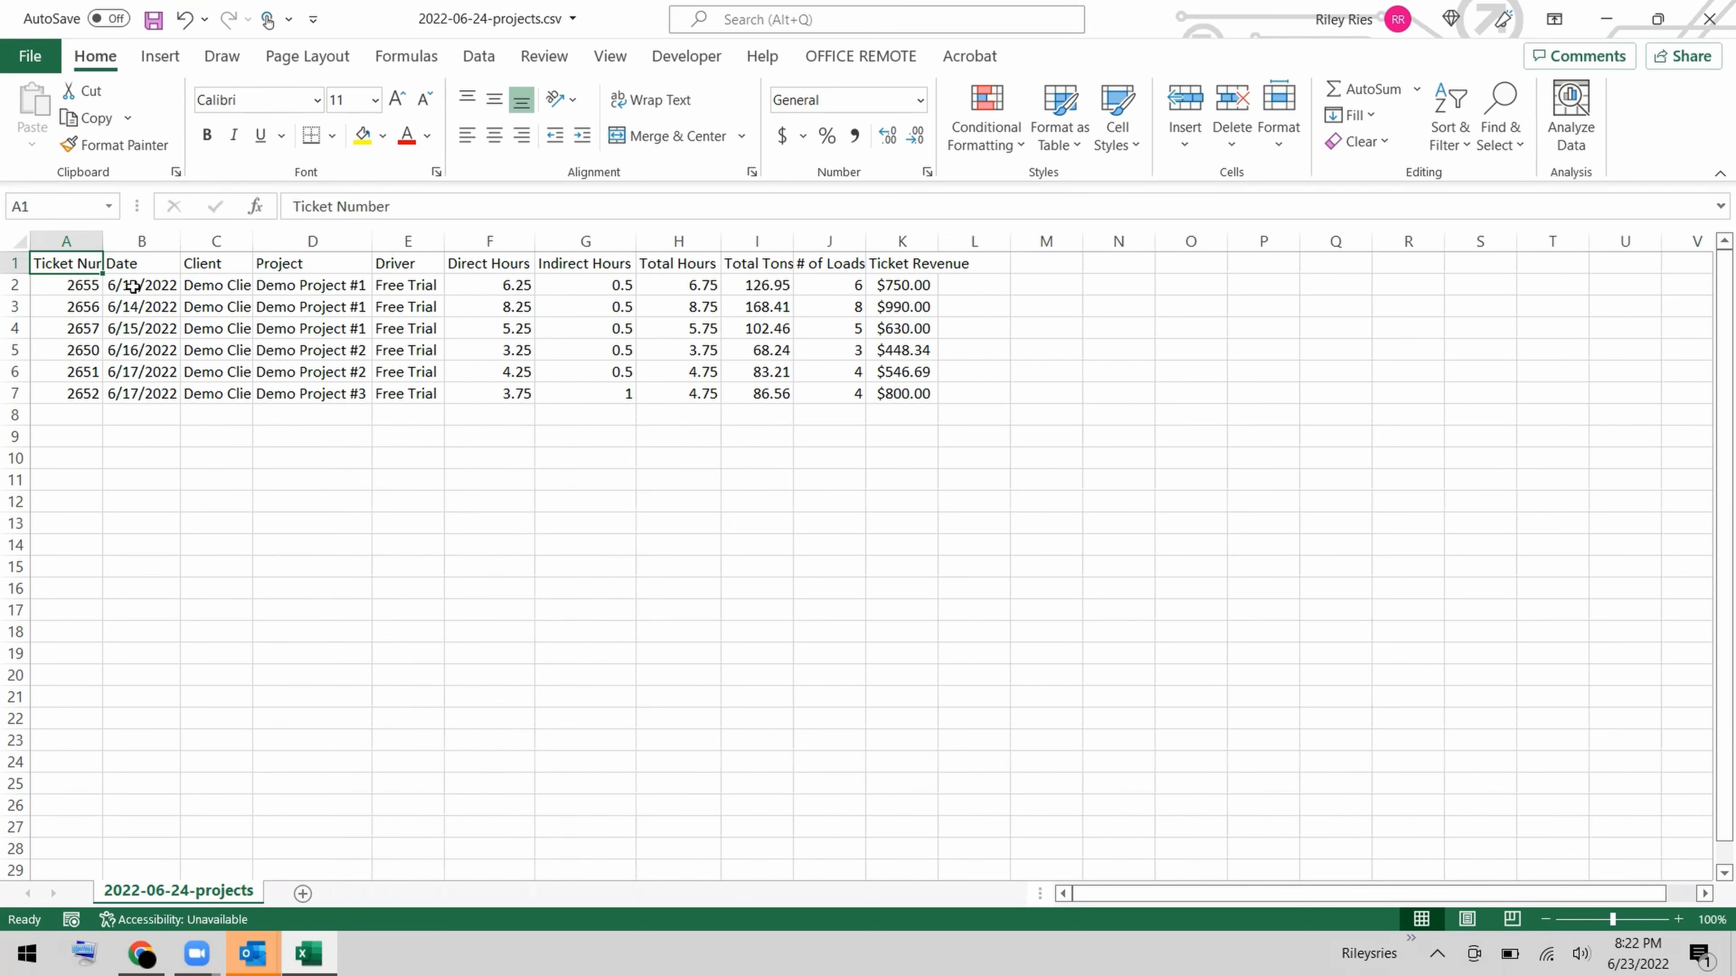
{"action": "double_click", "coordinate": [253, 242]}
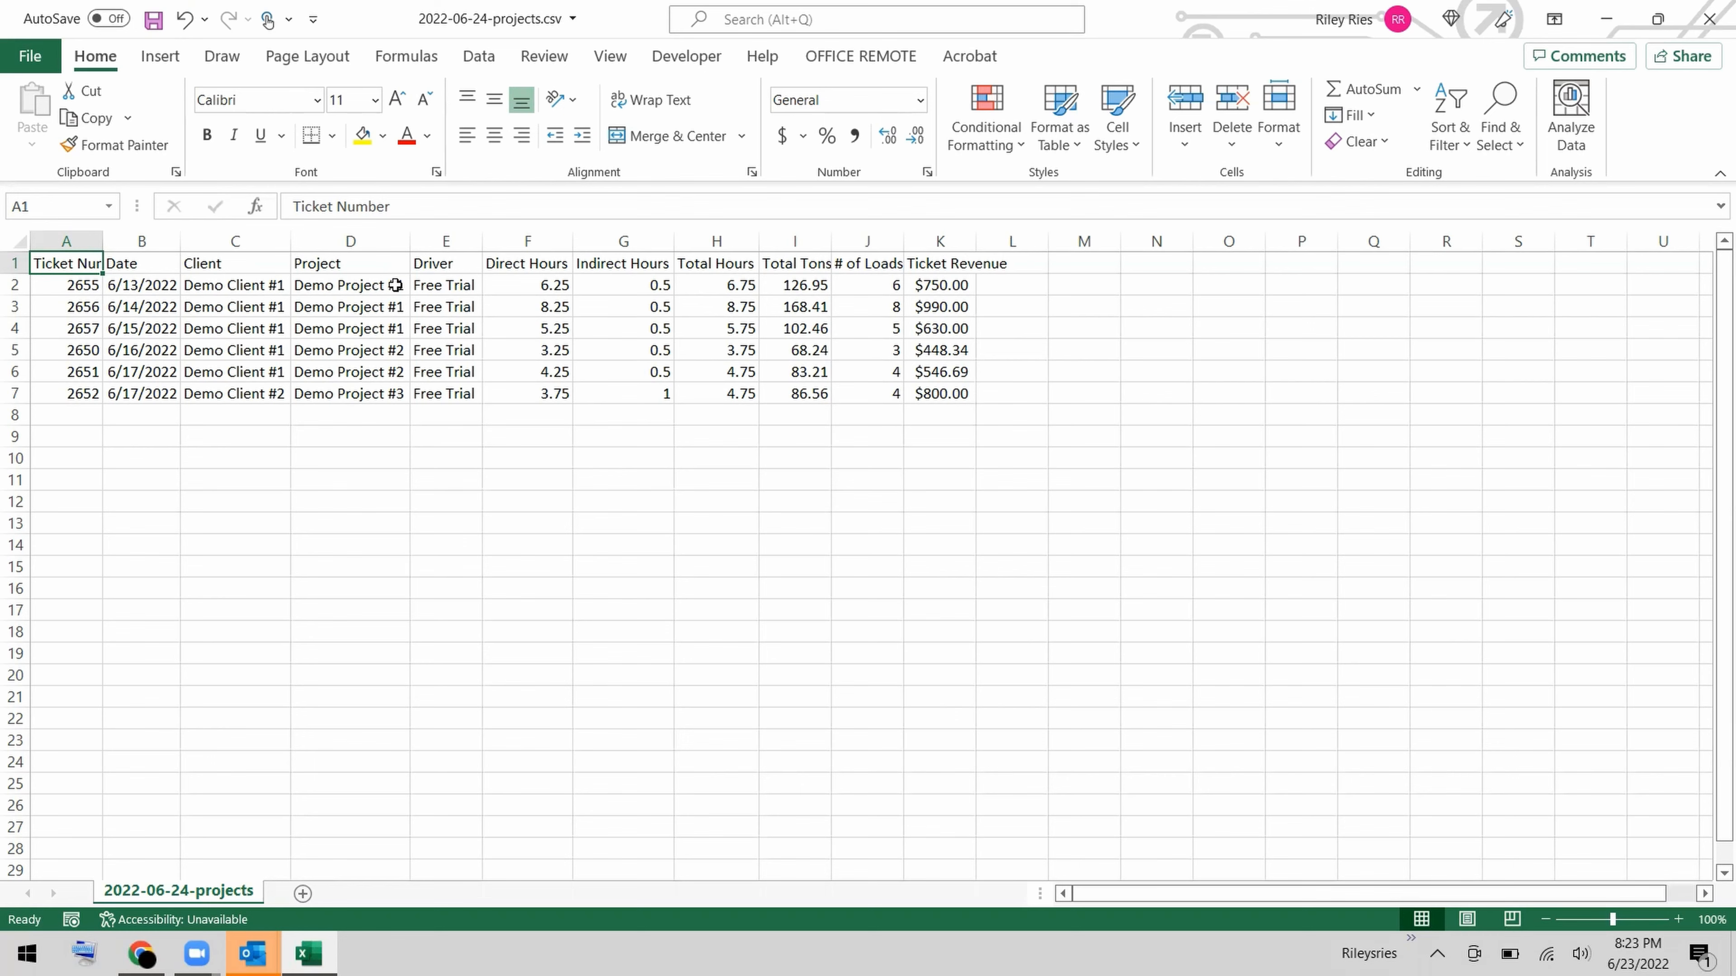
Insert three blank columns before the Ticket Number column.
{"action": "left_click", "coordinate": [60, 235]}
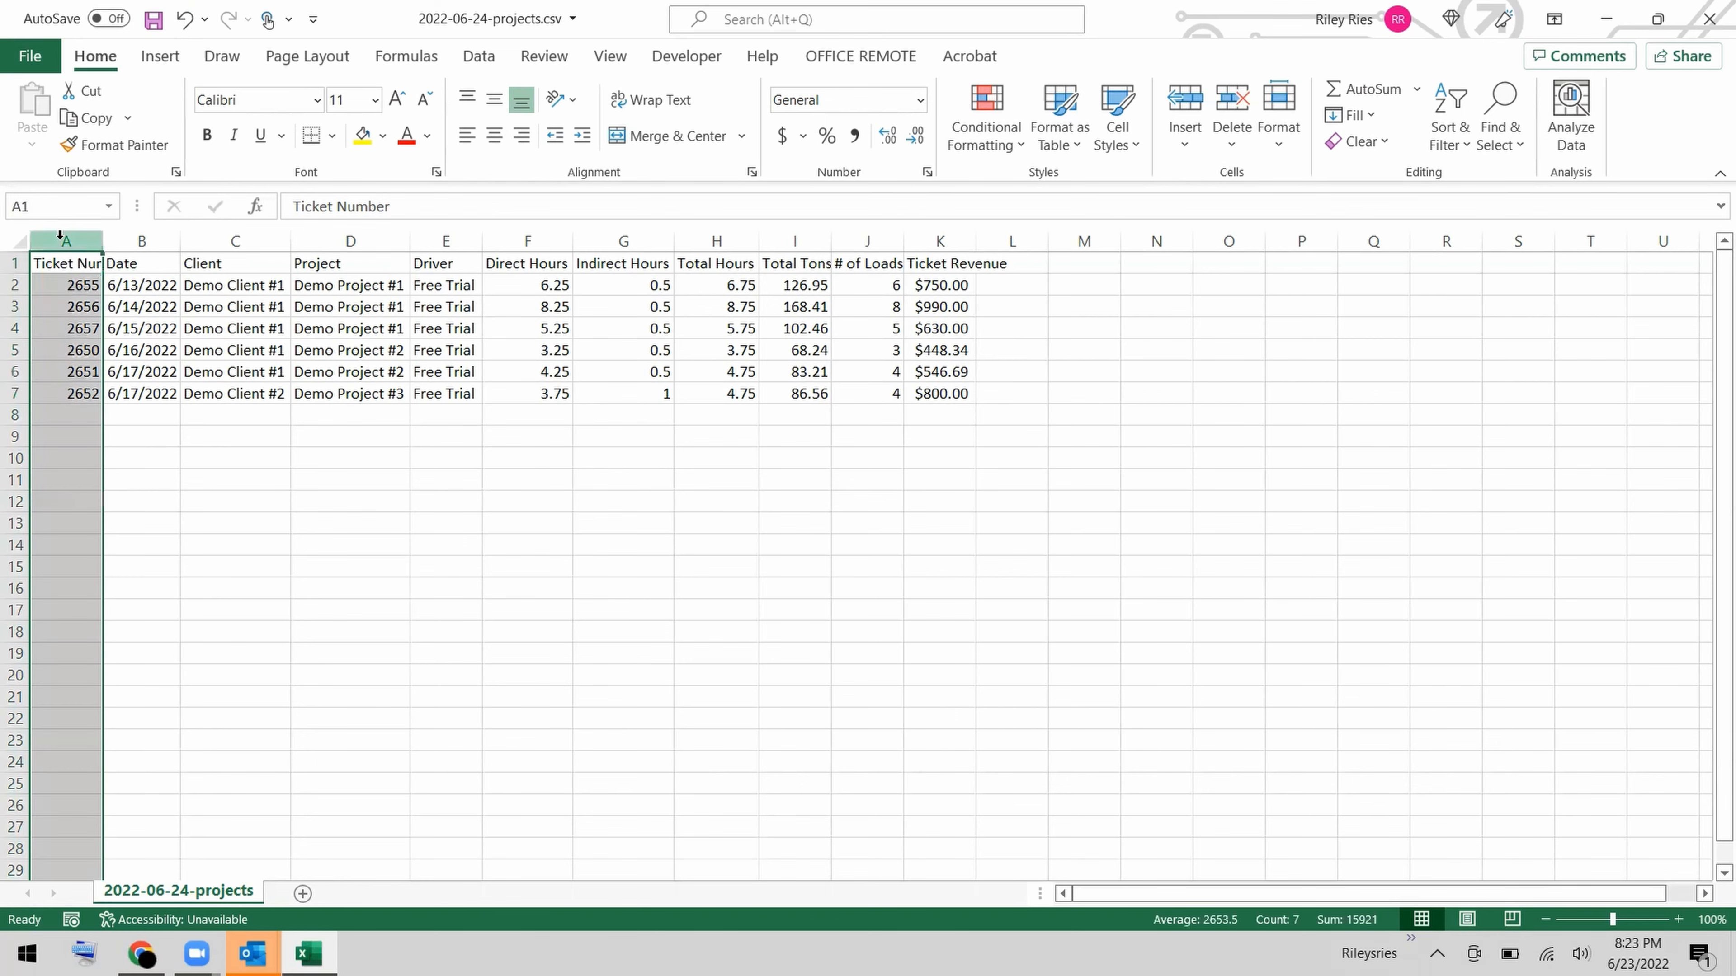
{"action": "right_click", "coordinate": [61, 239]}
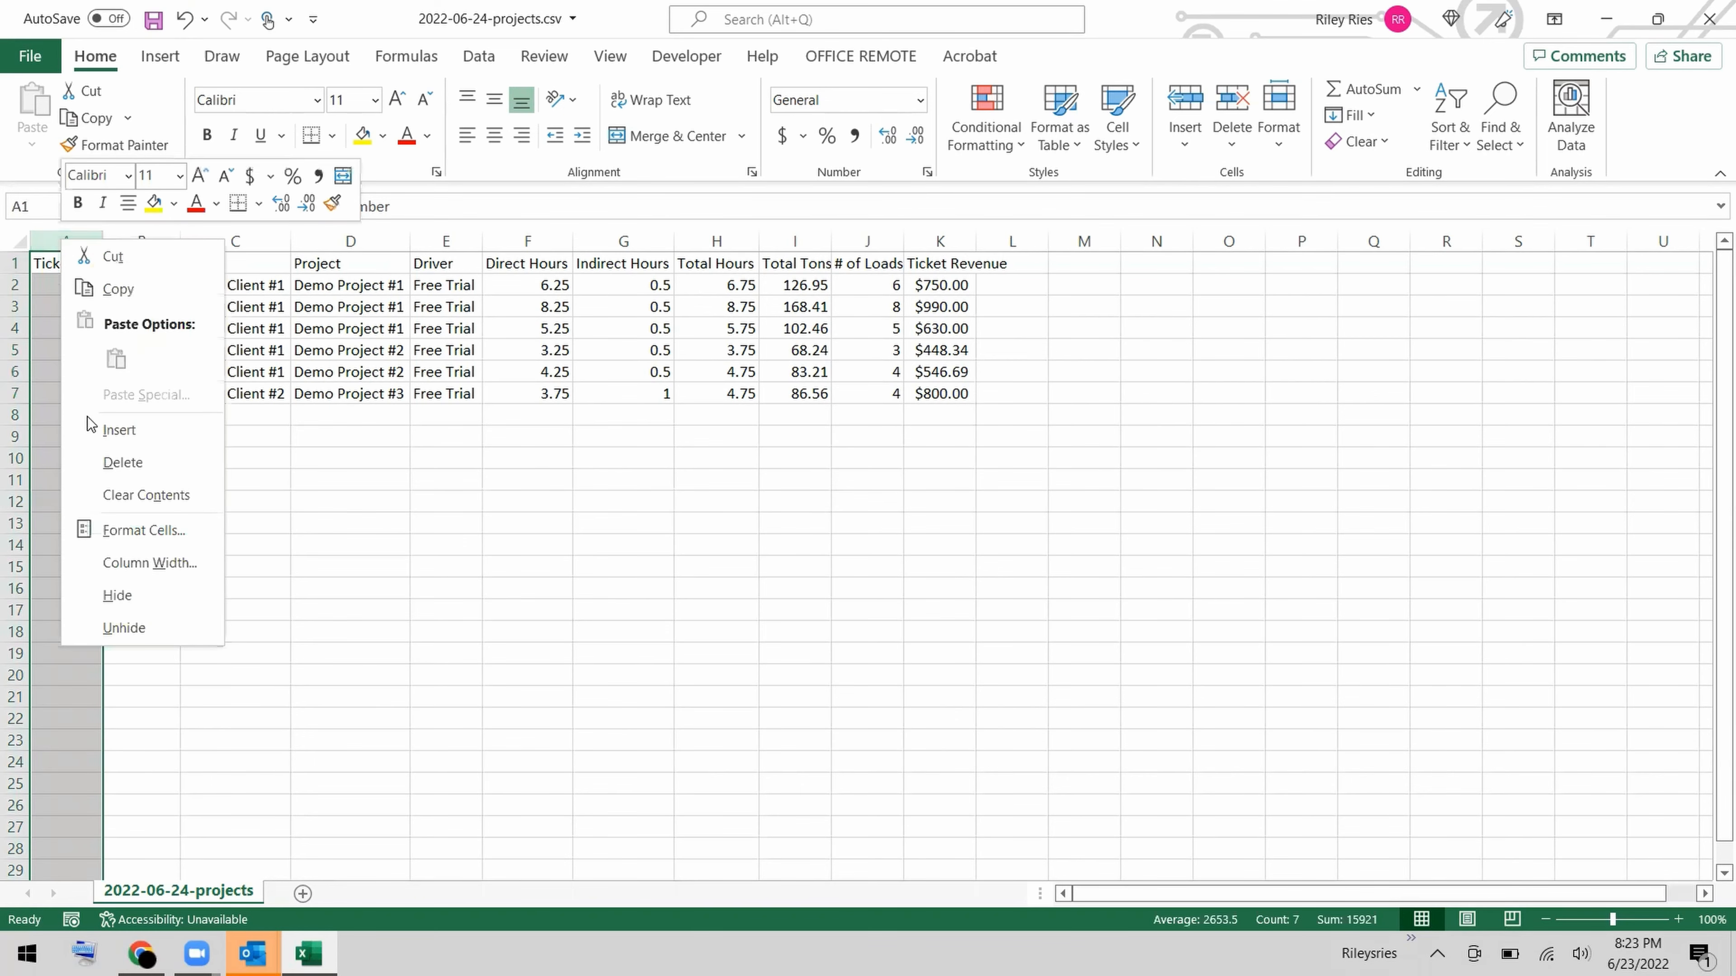
{"action": "left_click", "coordinate": [95, 435]}
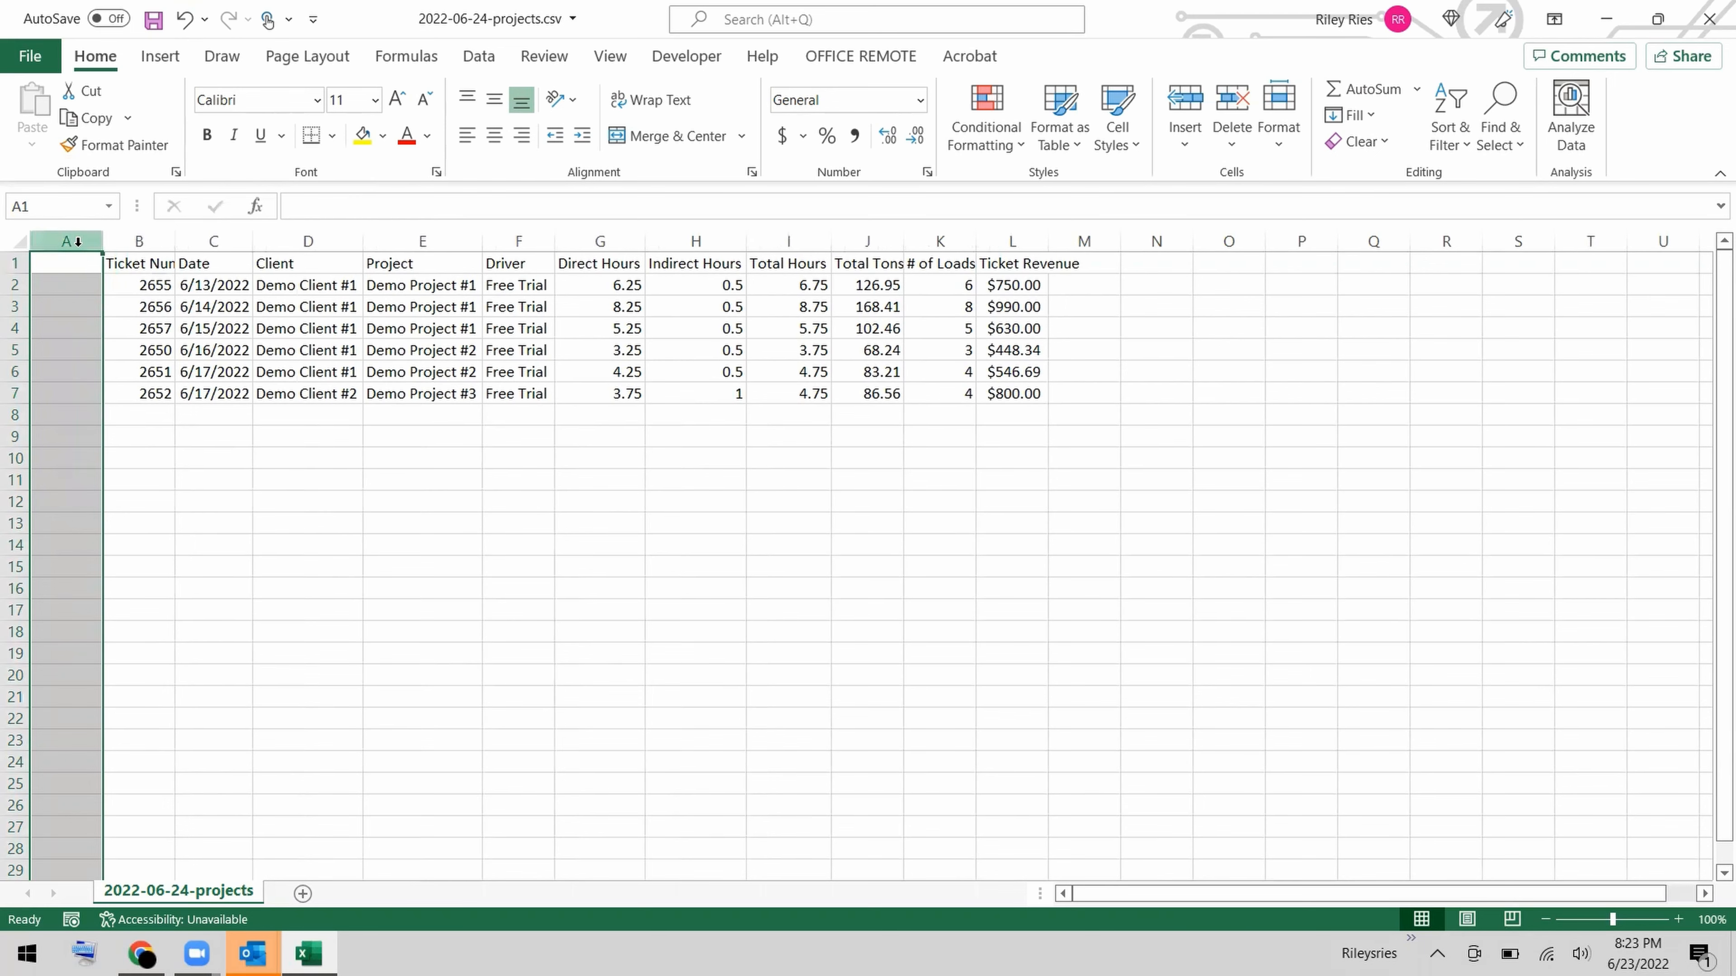
{"action": "right_click", "coordinate": [80, 240]}
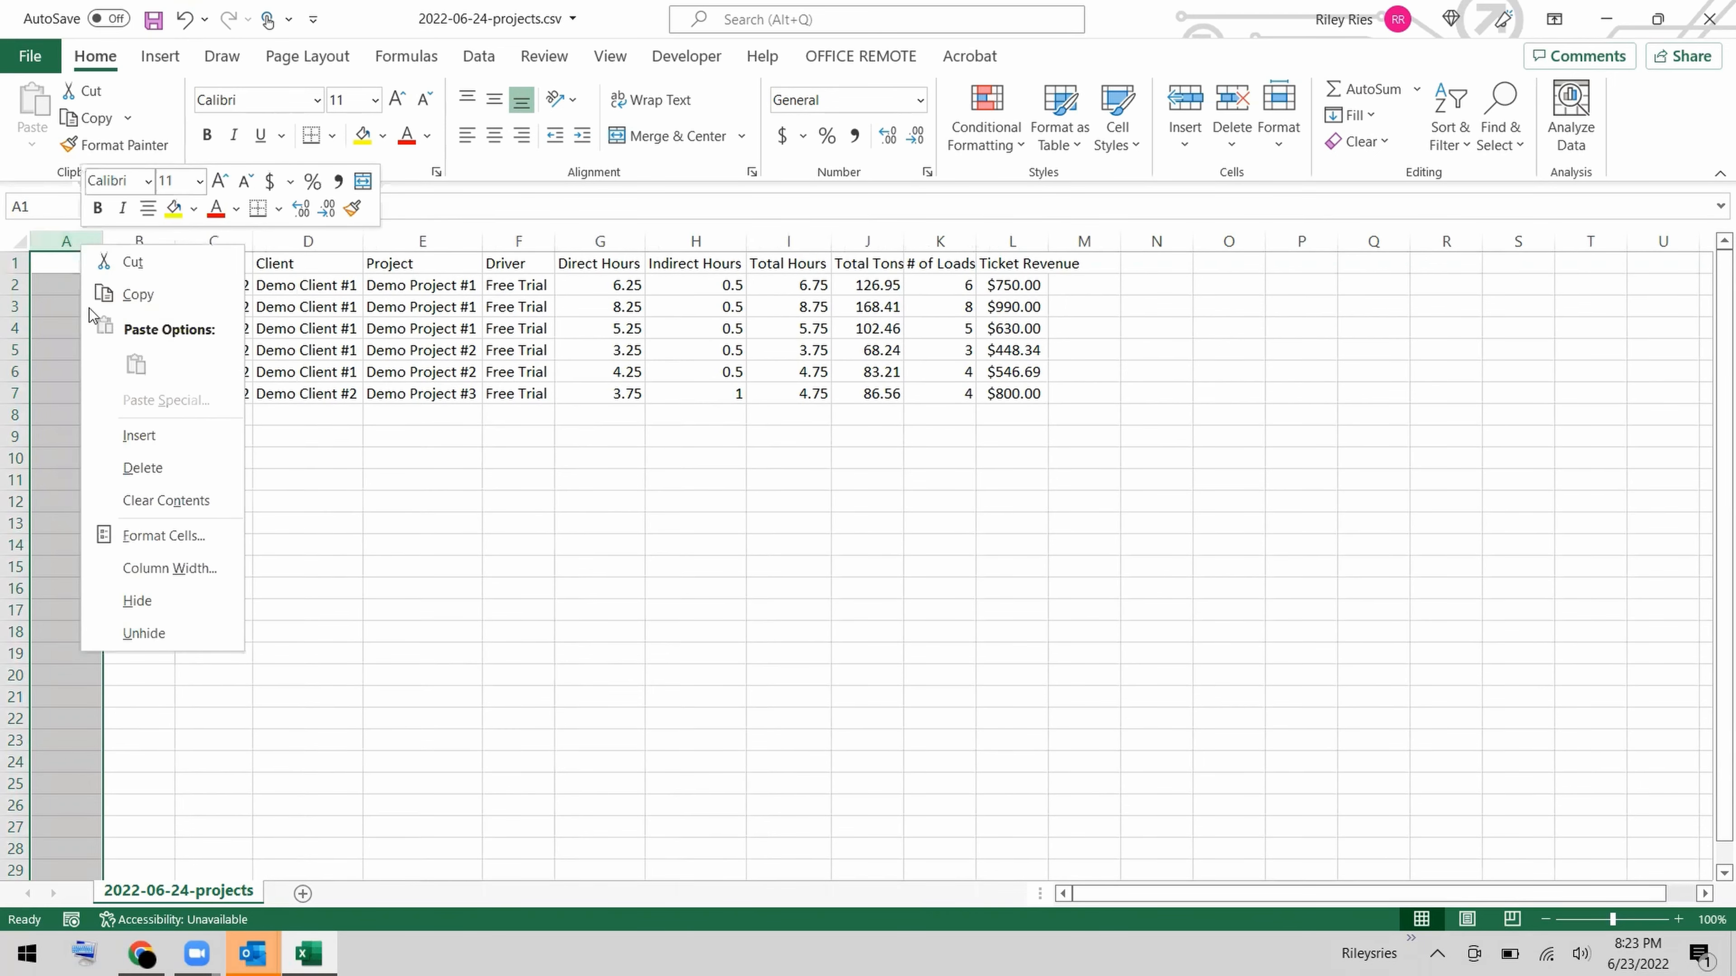
{"action": "left_click", "coordinate": [119, 436]}
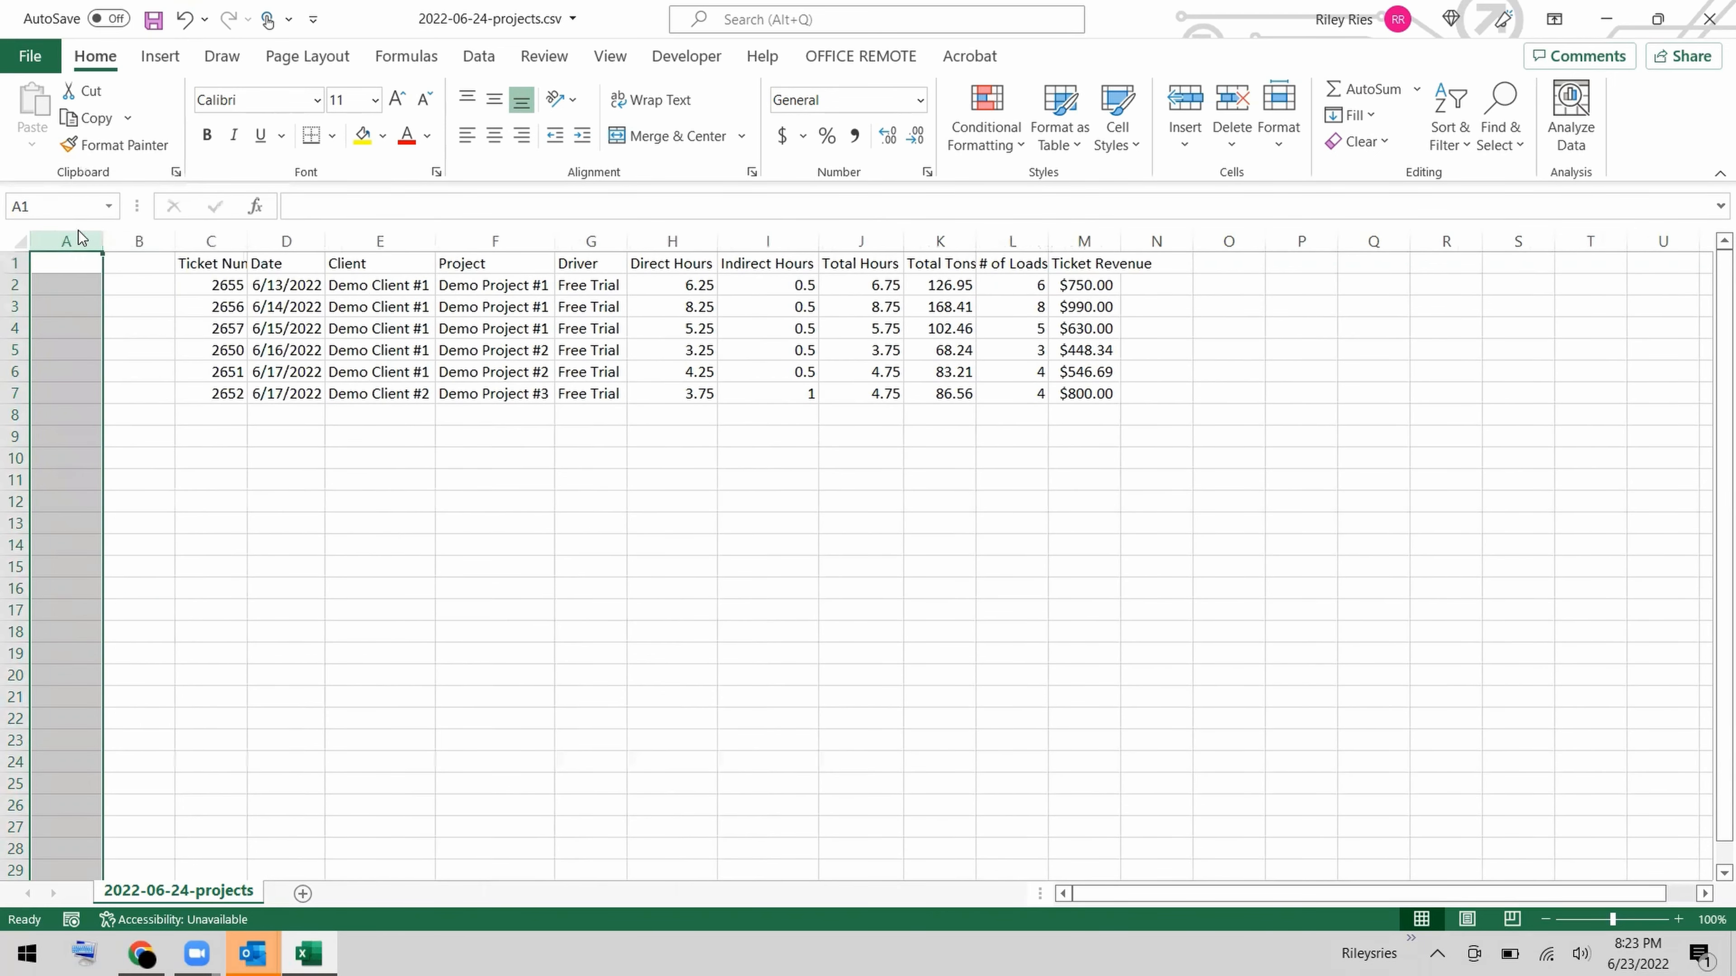
{"action": "right_click", "coordinate": [78, 232]}
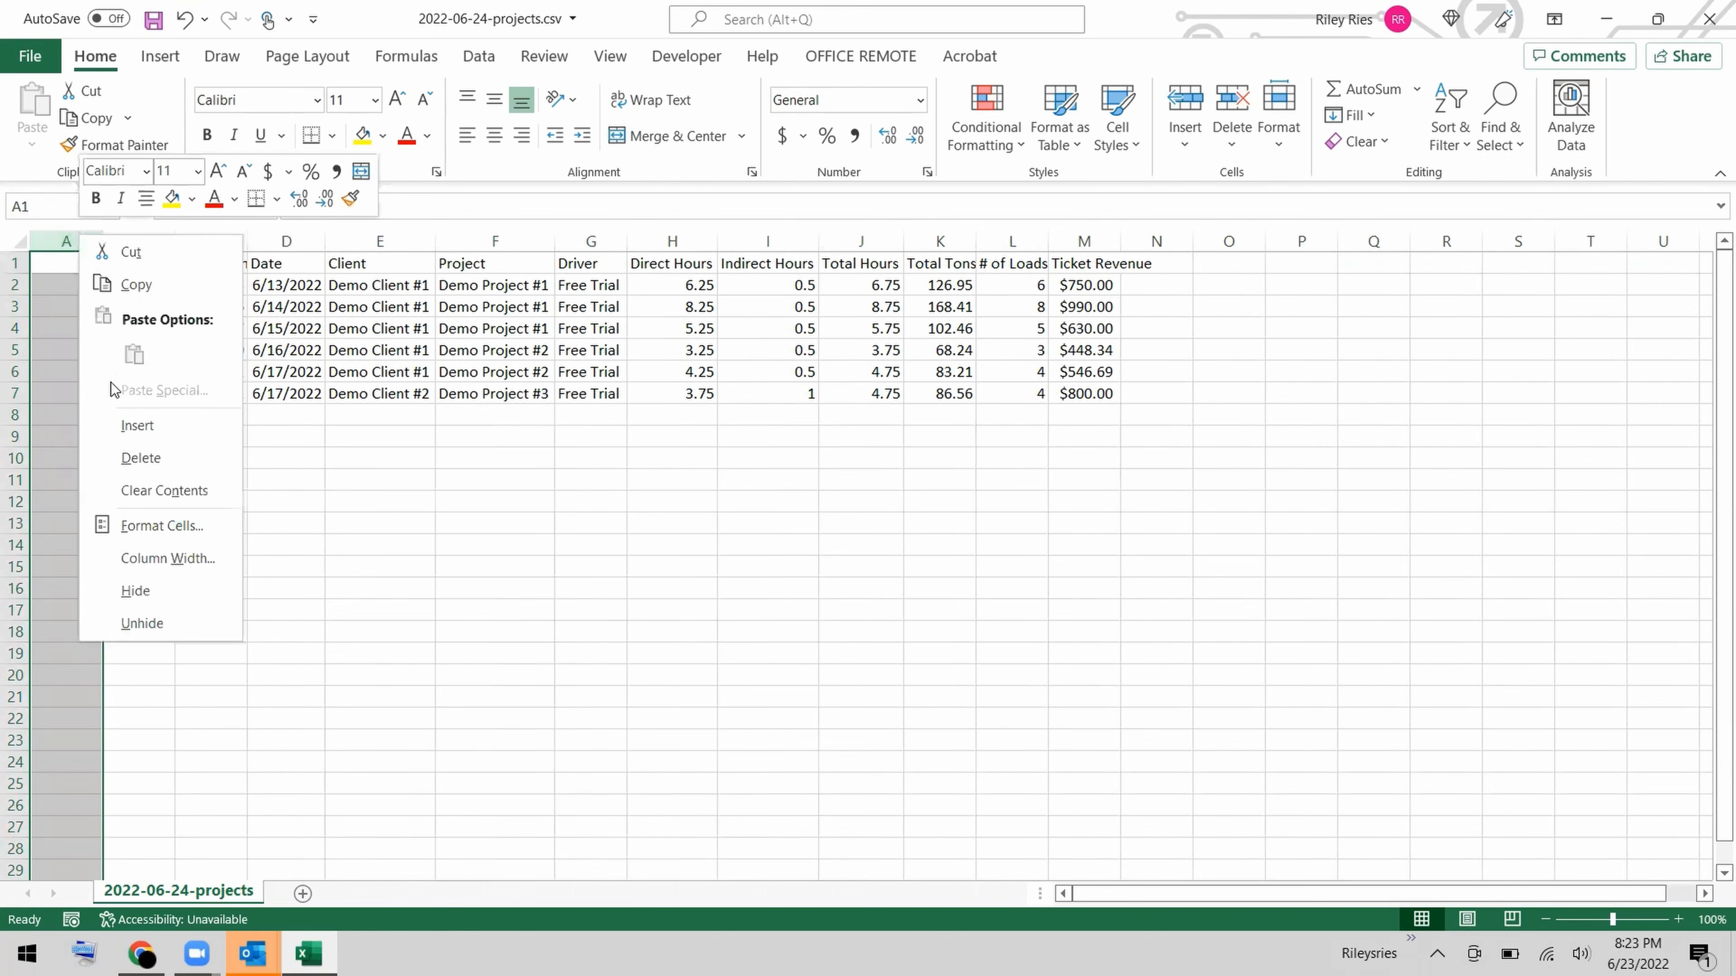
{"action": "left_click", "coordinate": [121, 424]}
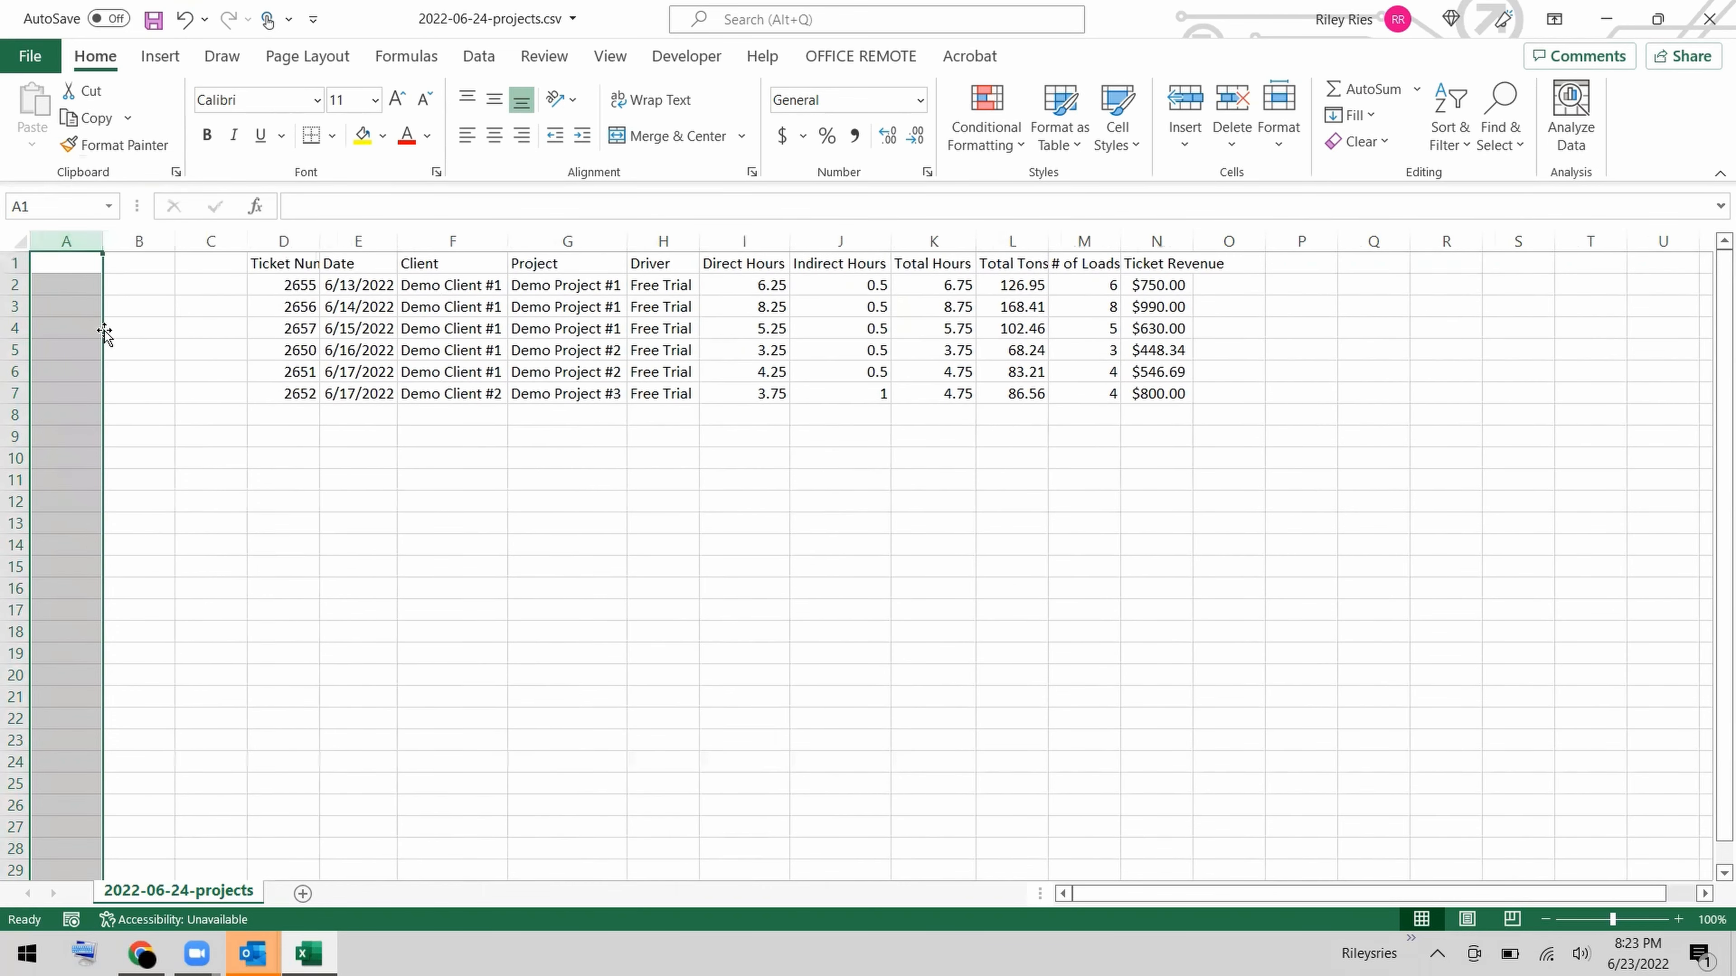
Enter the headers Invoice #, Invoice Date and Due Date in A1:C1 and fit column B to its header.
{"action": "left_click", "coordinate": [75, 260]}
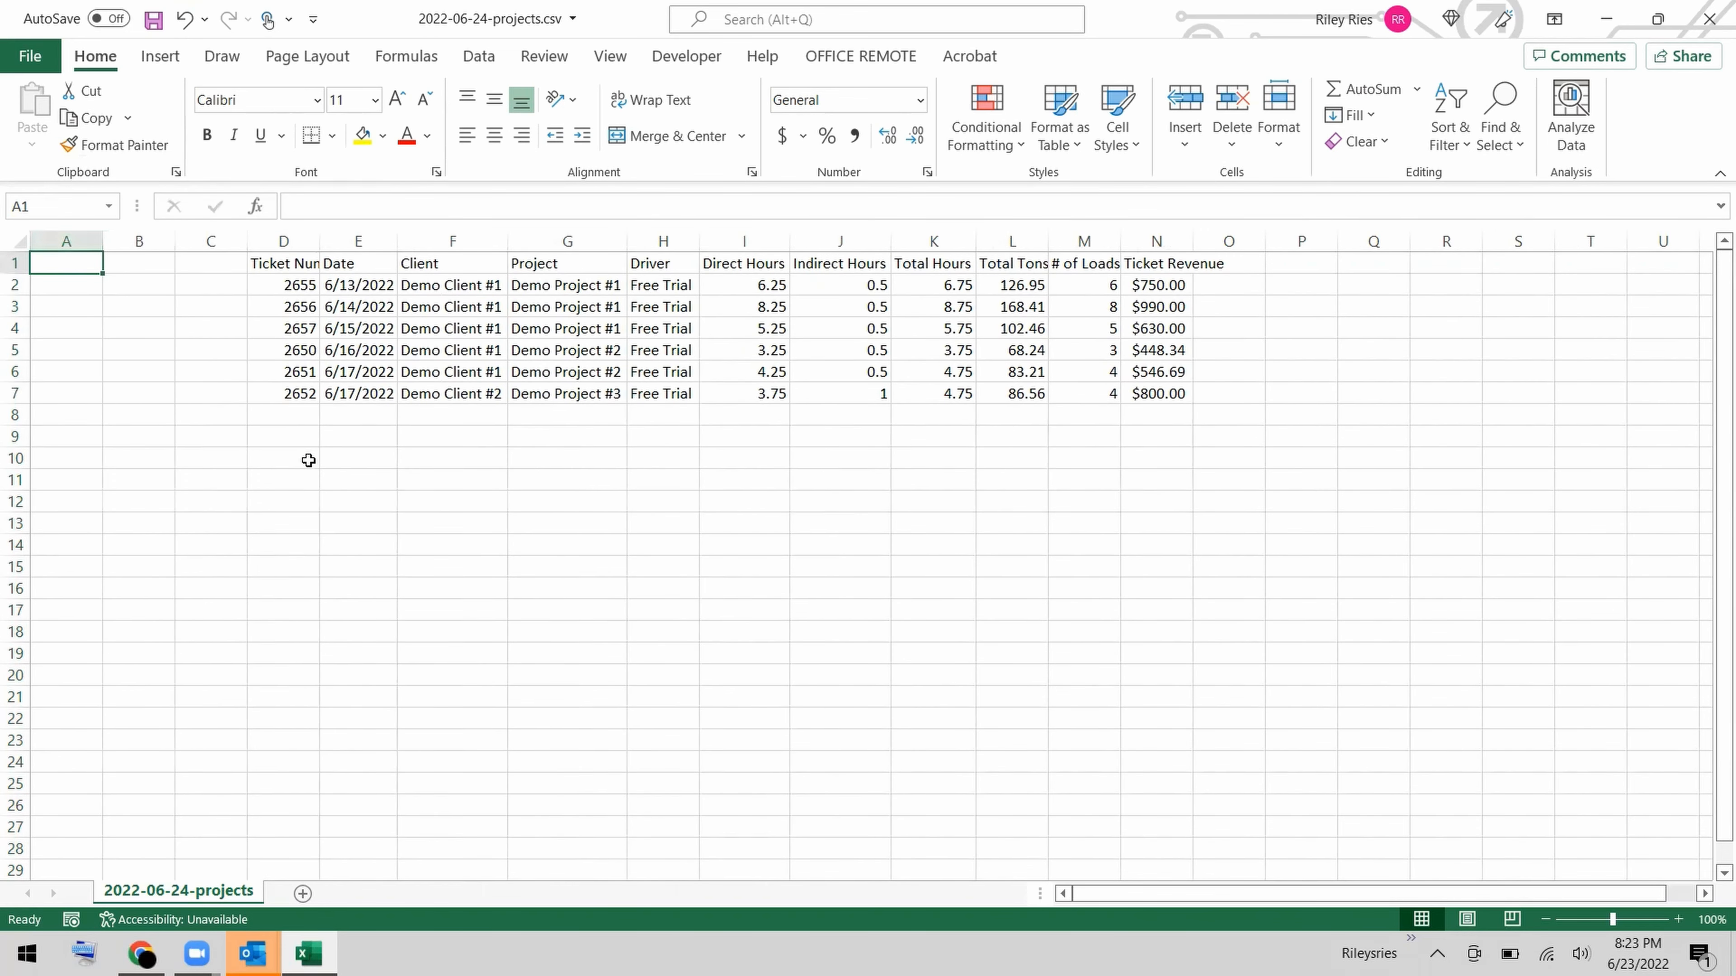
{"action": "type", "text": "Invoice"}
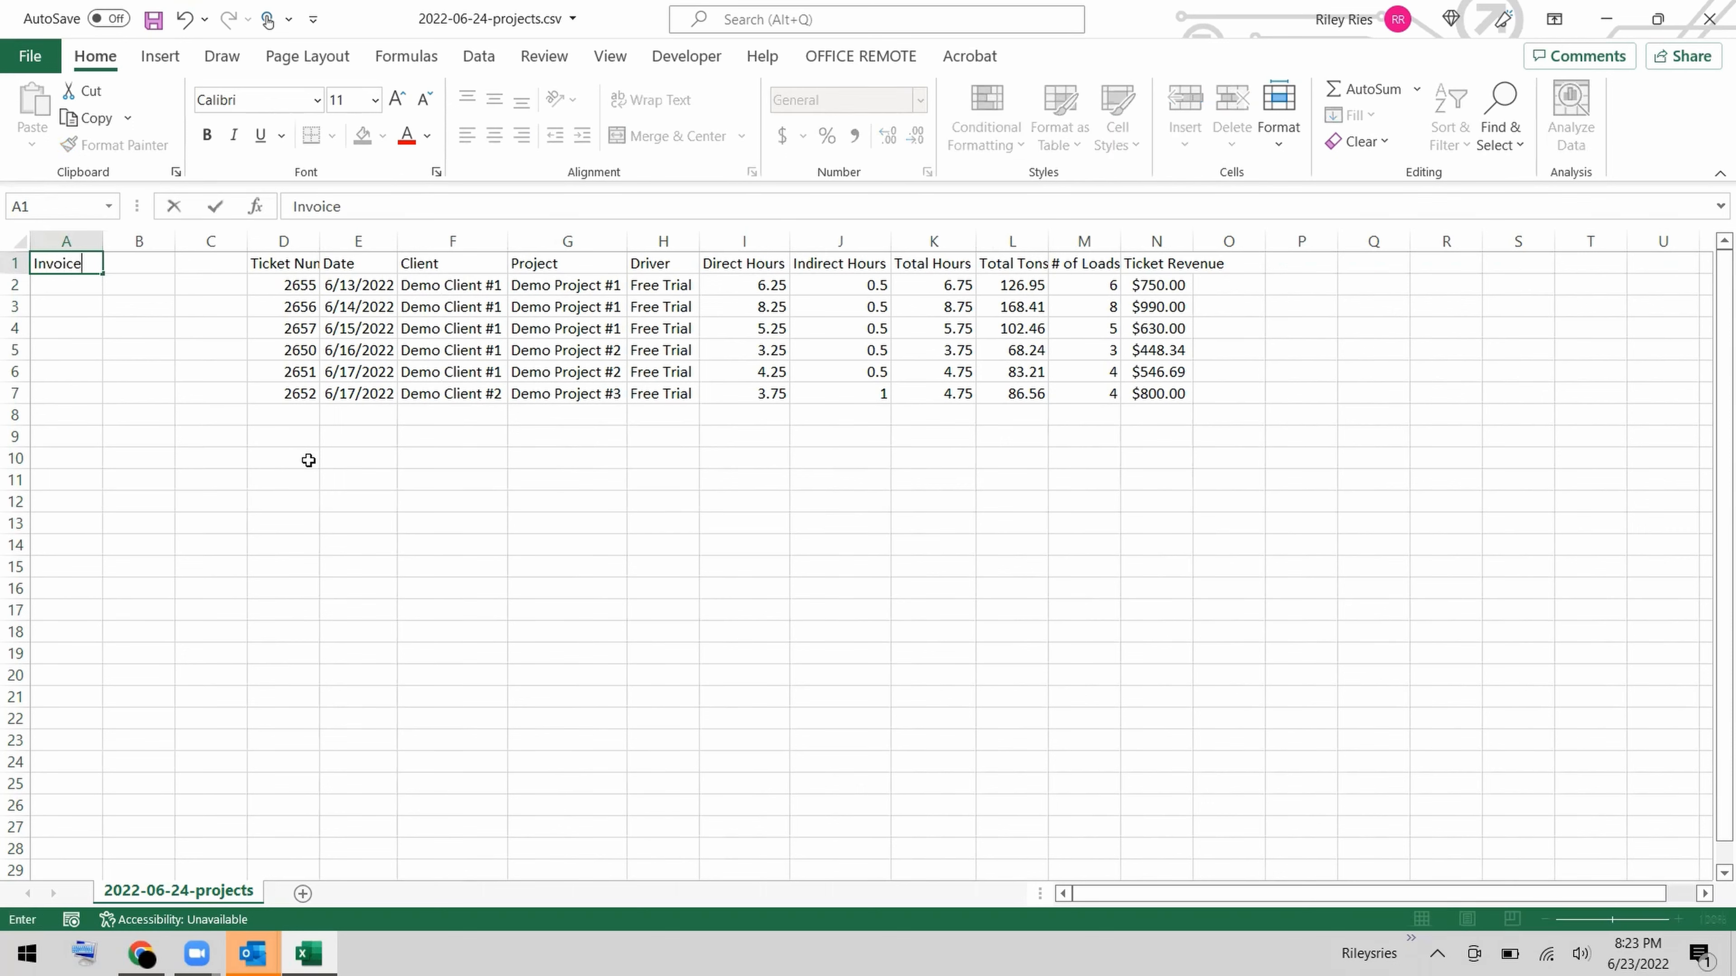
{"action": "type", "text": " #"}
{"action": "key", "text": "Tab"}
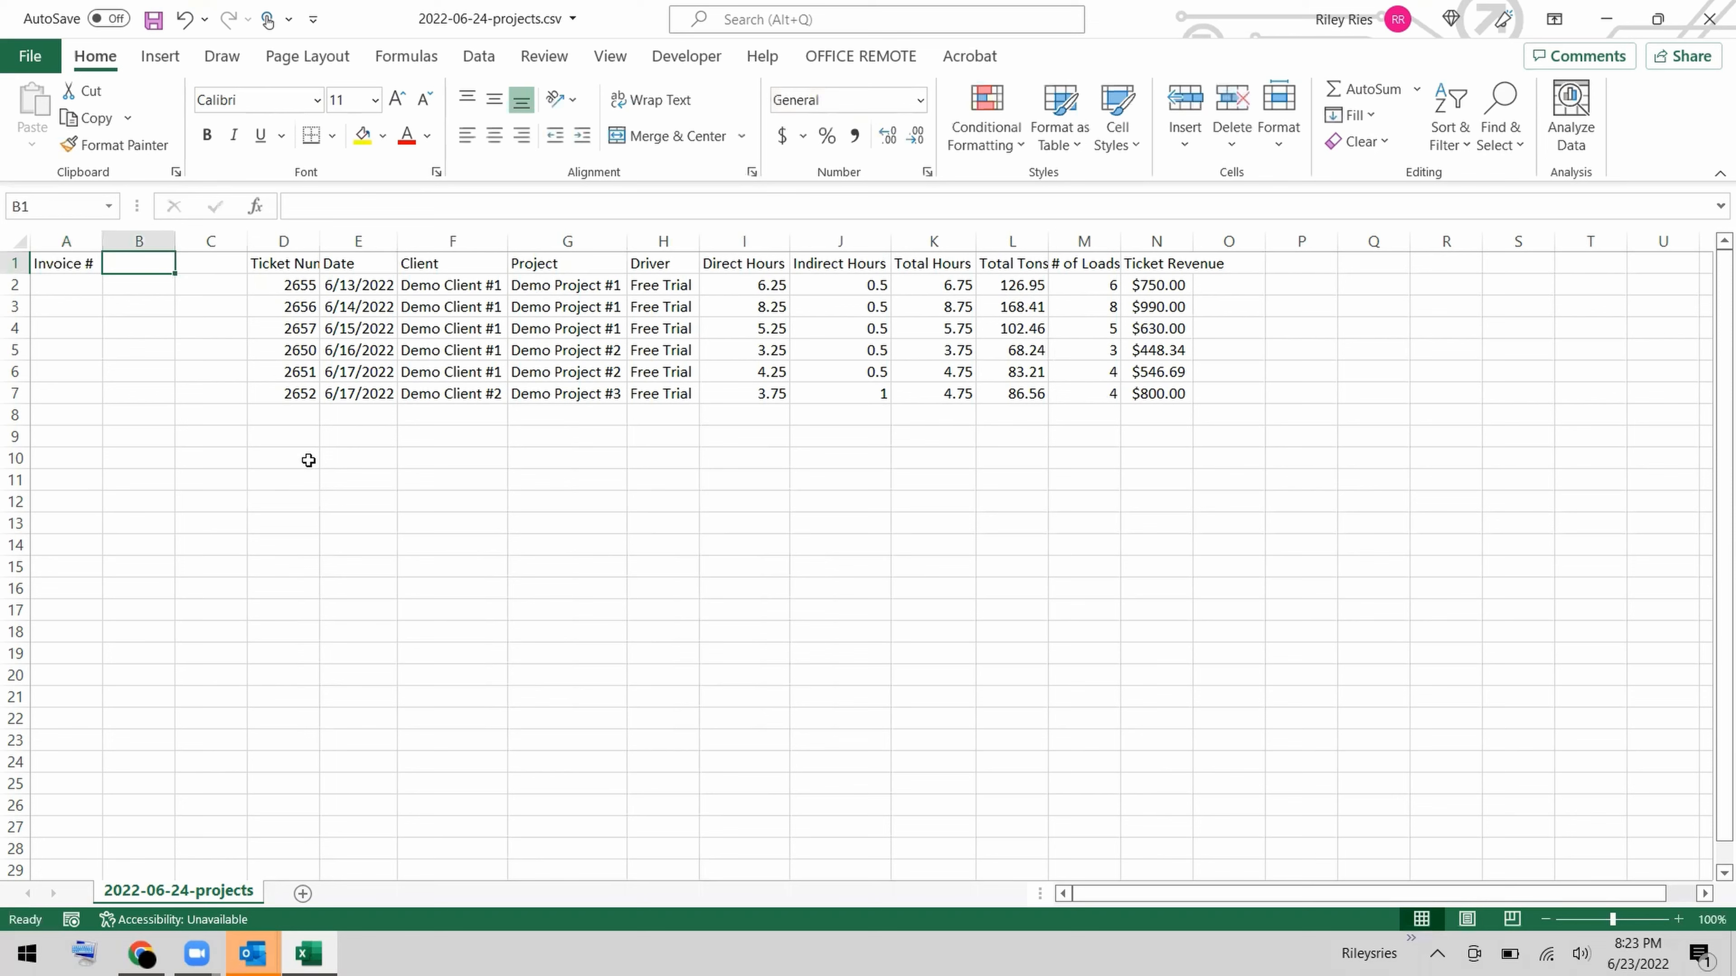
{"action": "type", "text": "Invoic"}
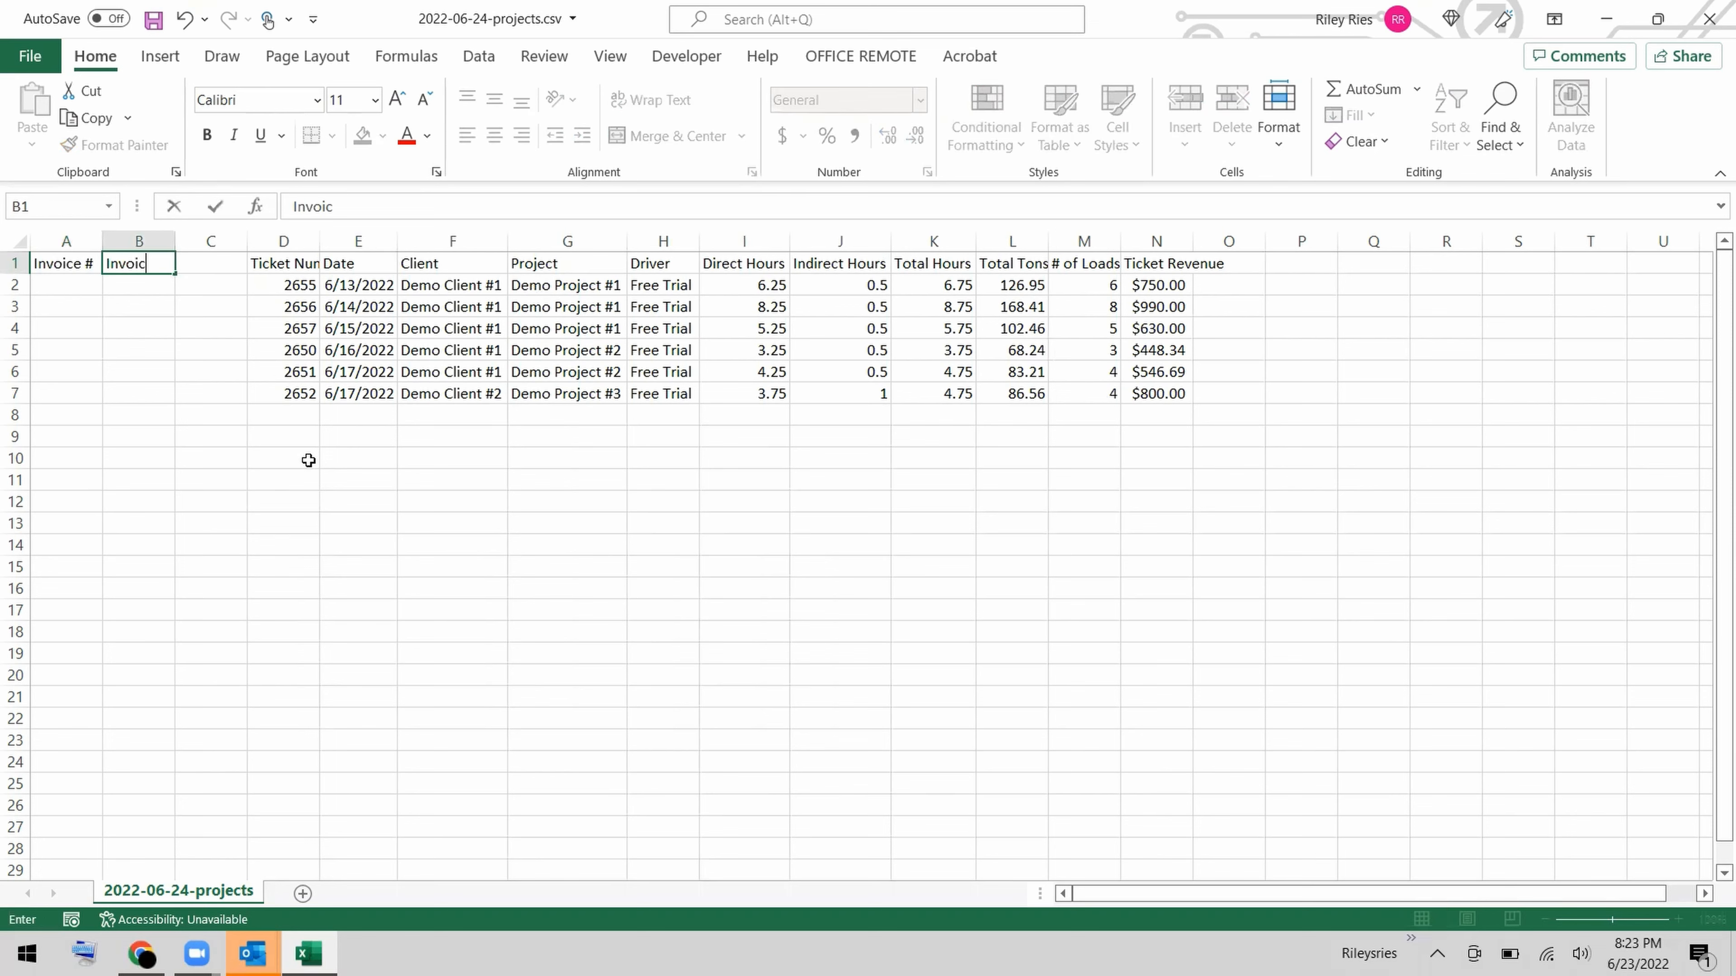
{"action": "type", "text": "e Date"}
{"action": "key", "text": "Tab"}
{"action": "type", "text": "Due"}
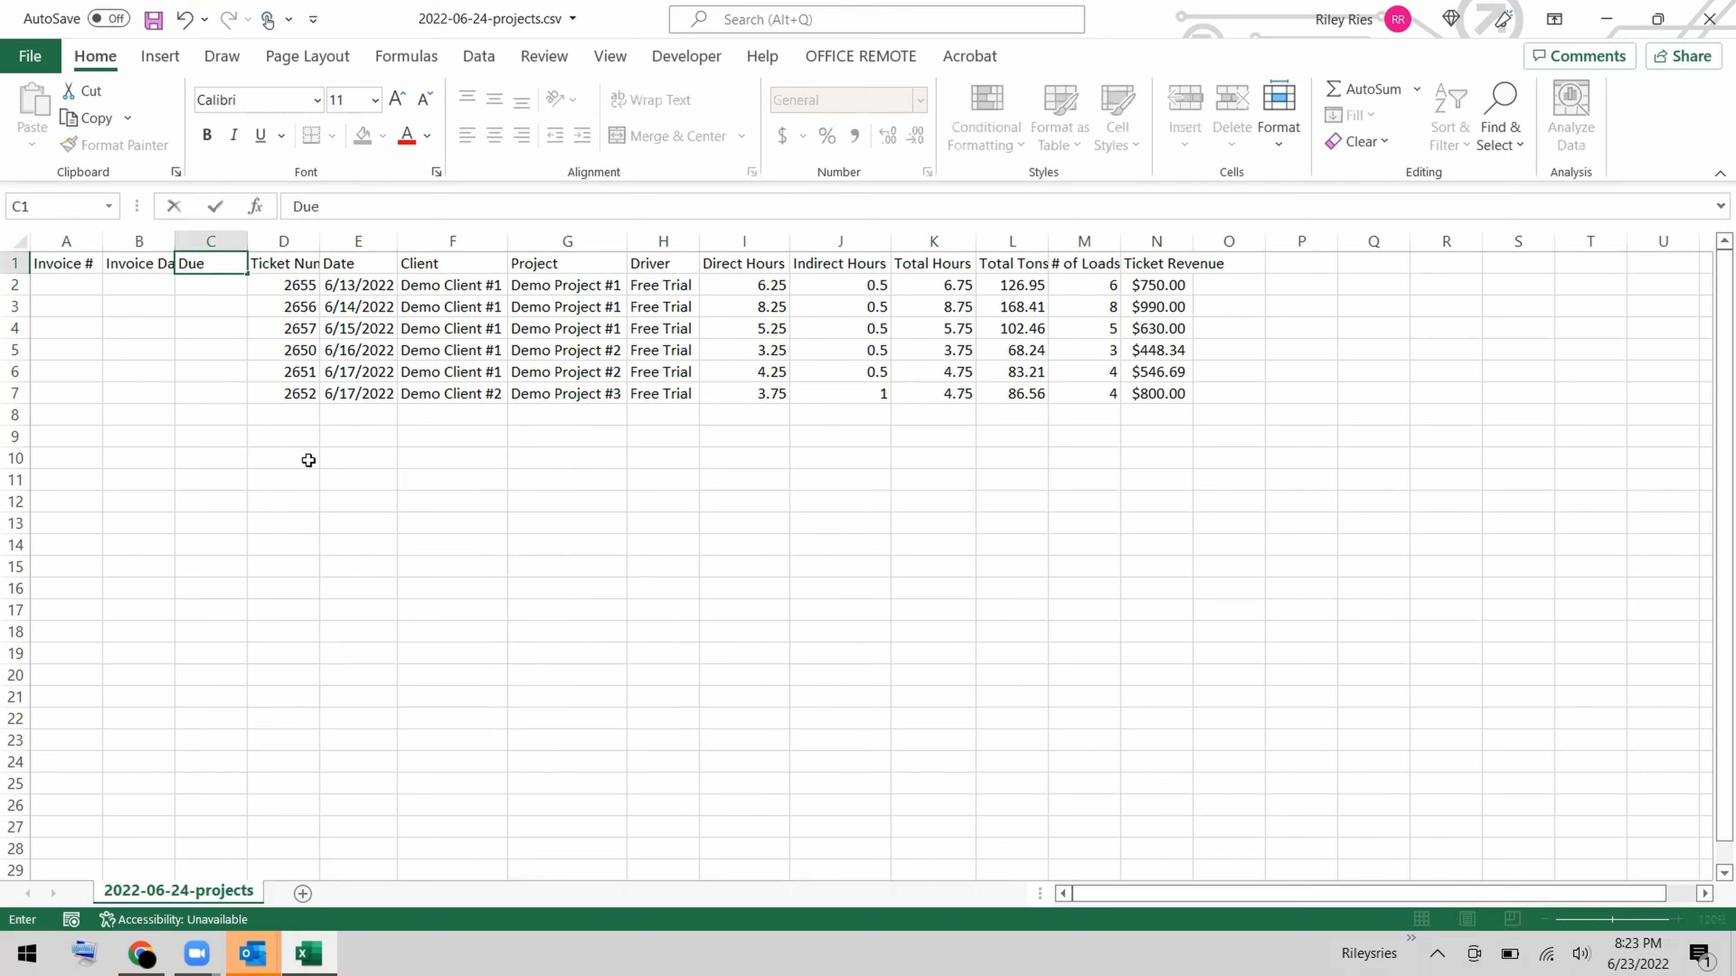
{"action": "type", "text": " Date"}
{"action": "key", "text": "Return"}
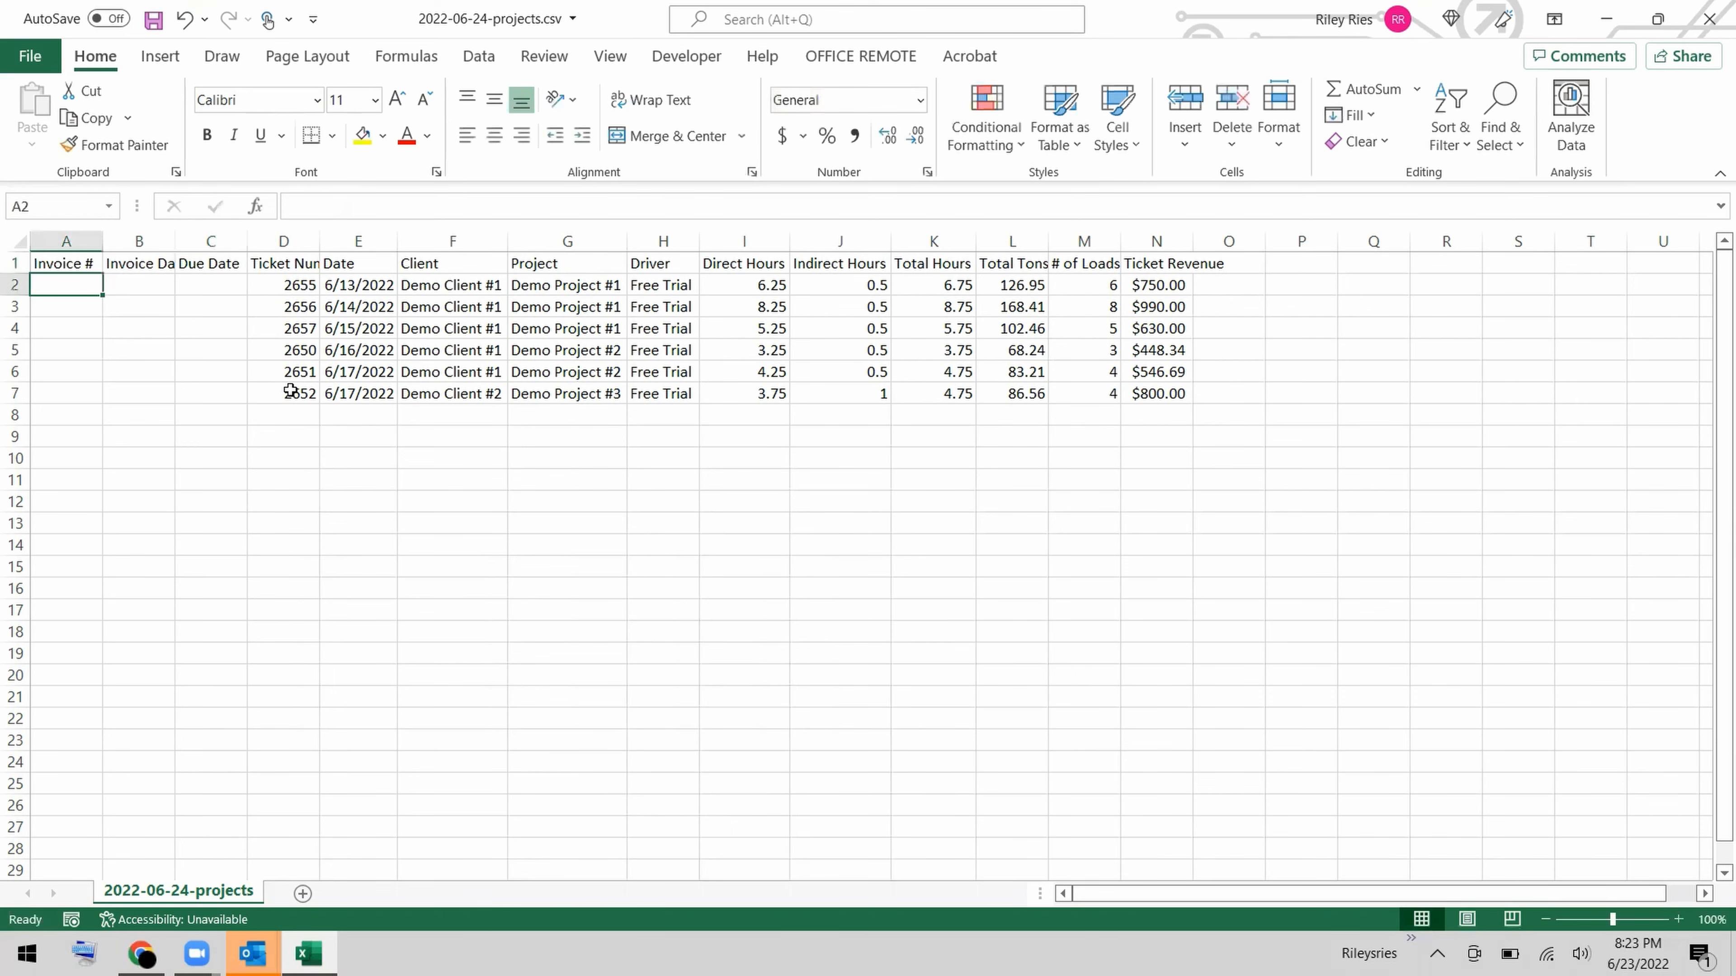
{"action": "double_click", "coordinate": [178, 242]}
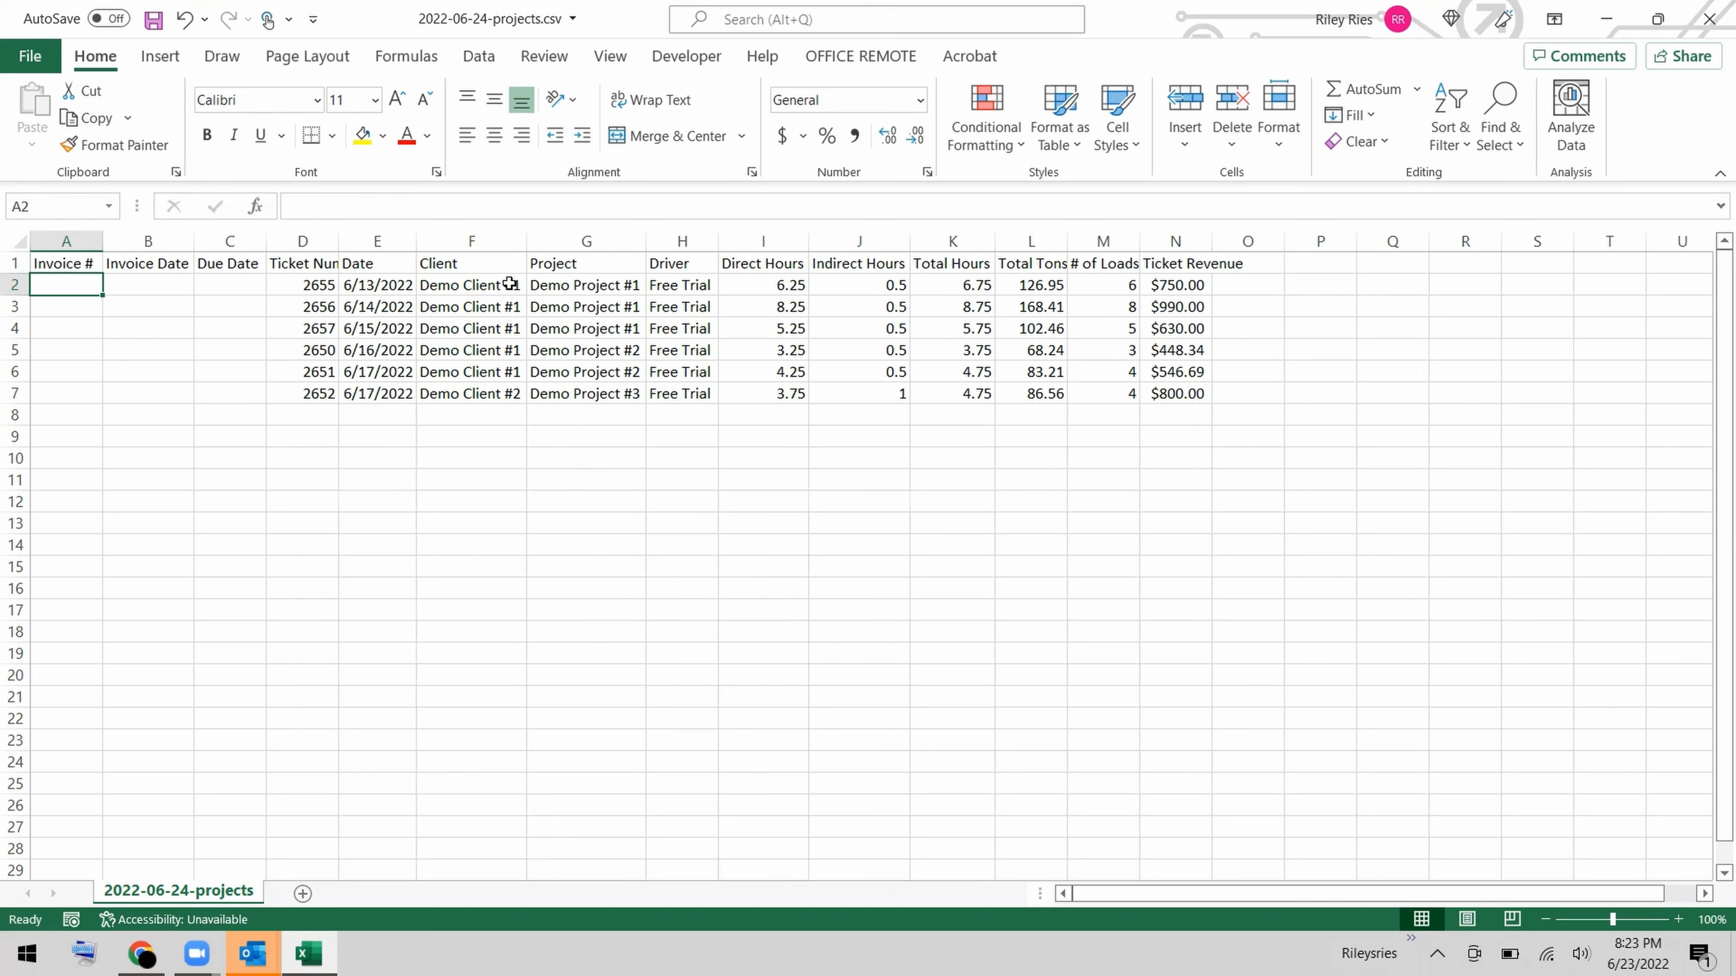
Assign invoice number 1 to the three Demo Client #1 tickets for Demo Project #1 in A2:A4.
{"action": "left_click_drag", "start_coordinate": [510, 283], "coordinate": [490, 370]}
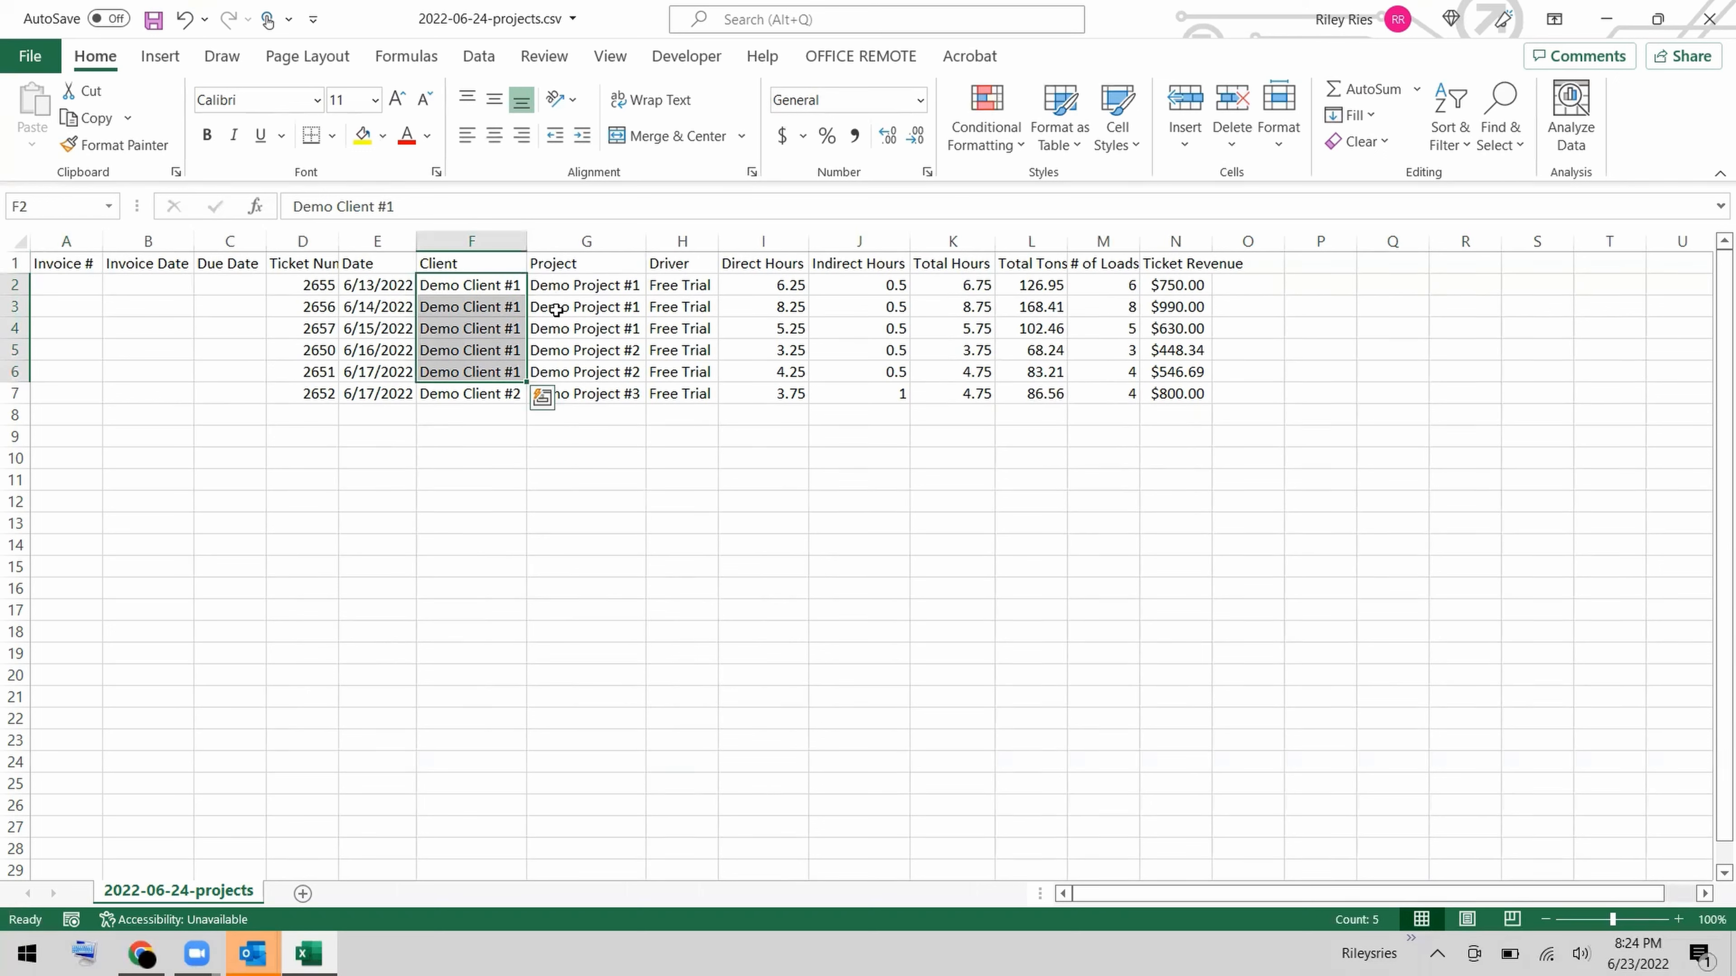
{"action": "left_click_drag", "start_coordinate": [560, 288], "coordinate": [555, 325]}
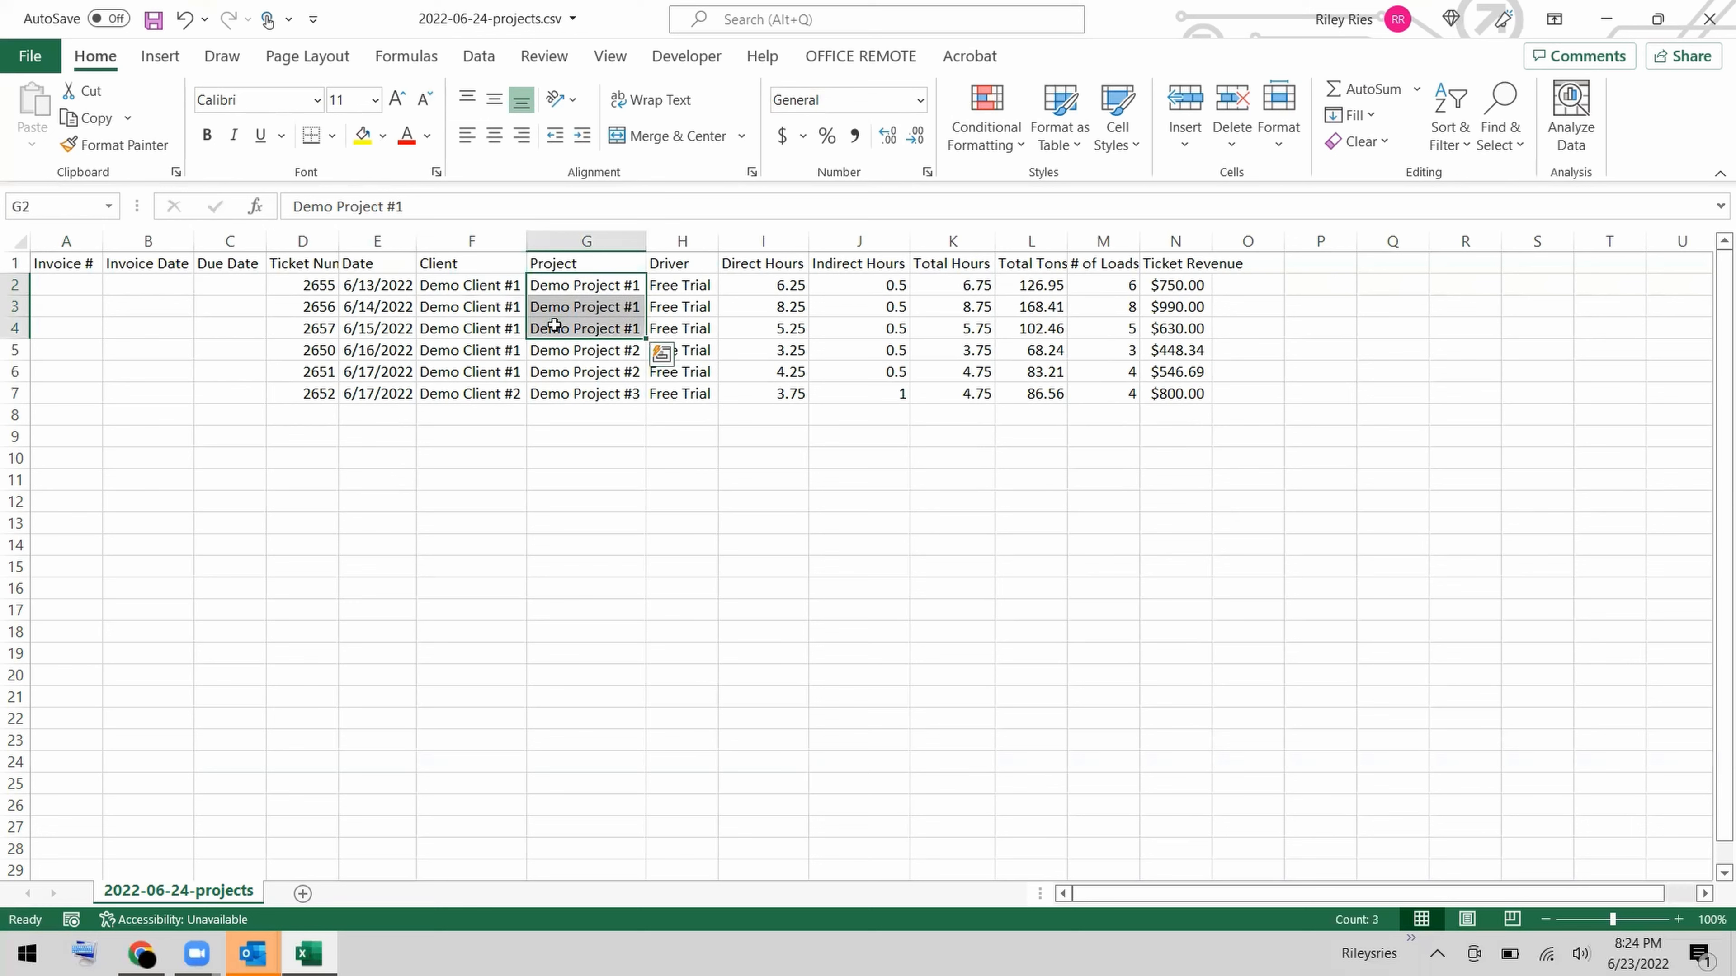
{"action": "left_click", "coordinate": [65, 287]}
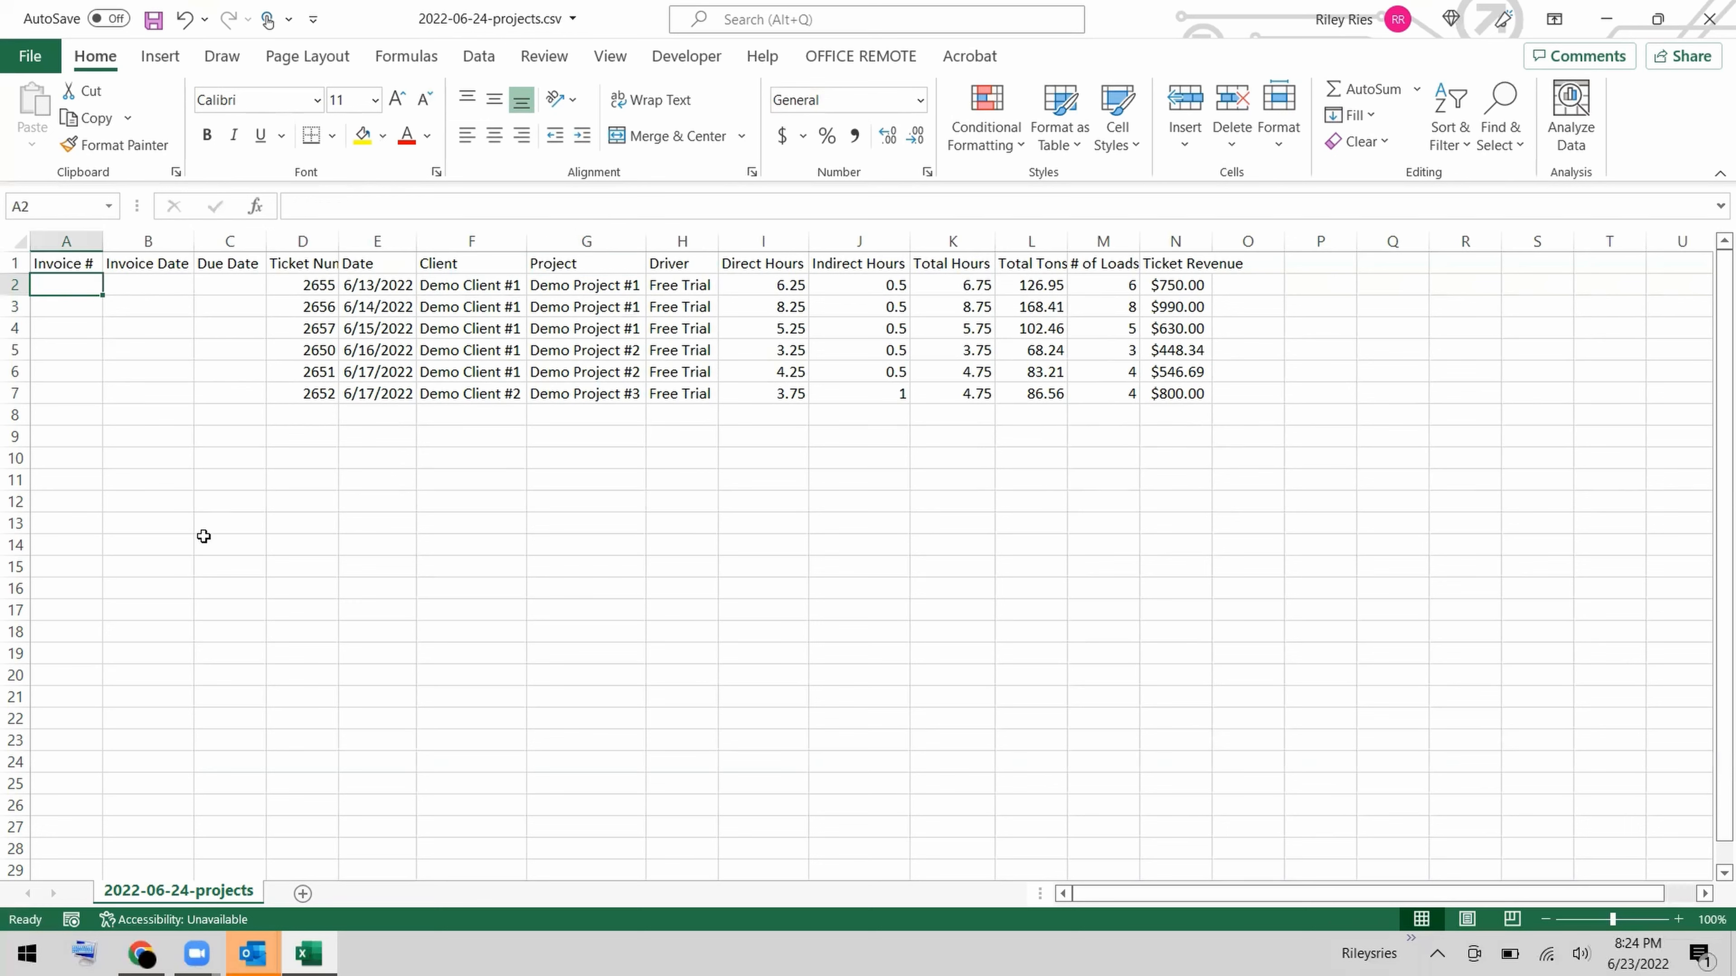
{"action": "type", "text": "1"}
{"action": "key", "text": "Return"}
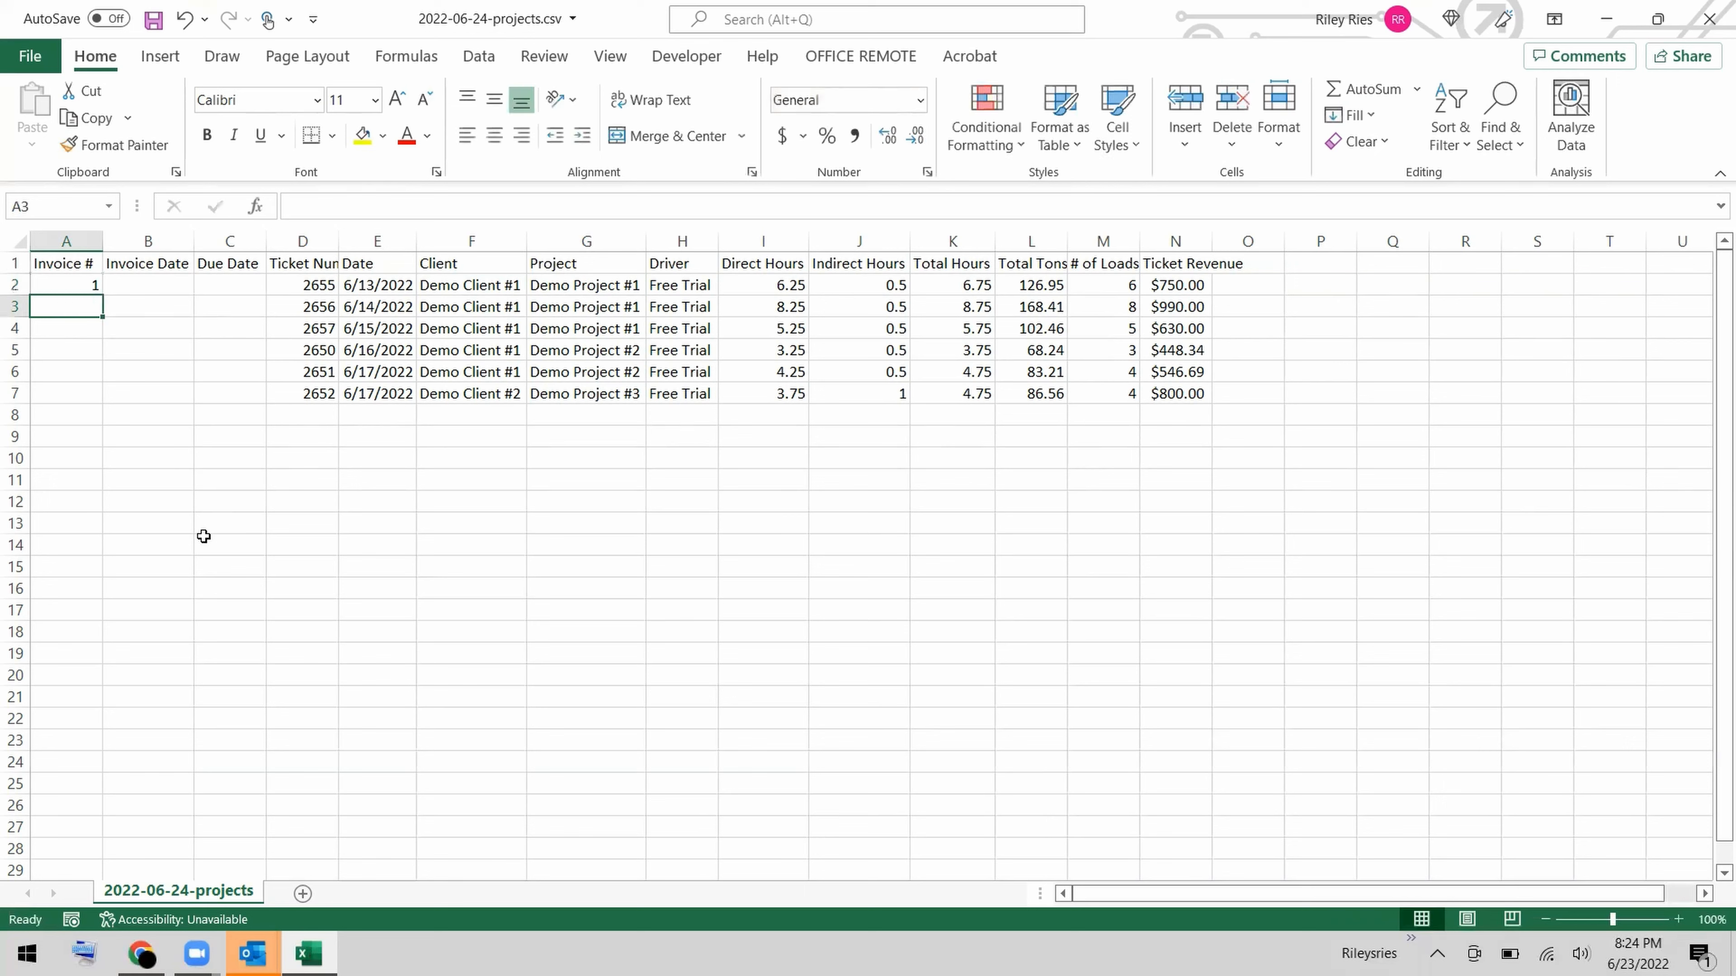
{"action": "type", "text": "1"}
{"action": "key", "text": "Return"}
{"action": "type", "text": "1"}
{"action": "key", "text": "Return"}
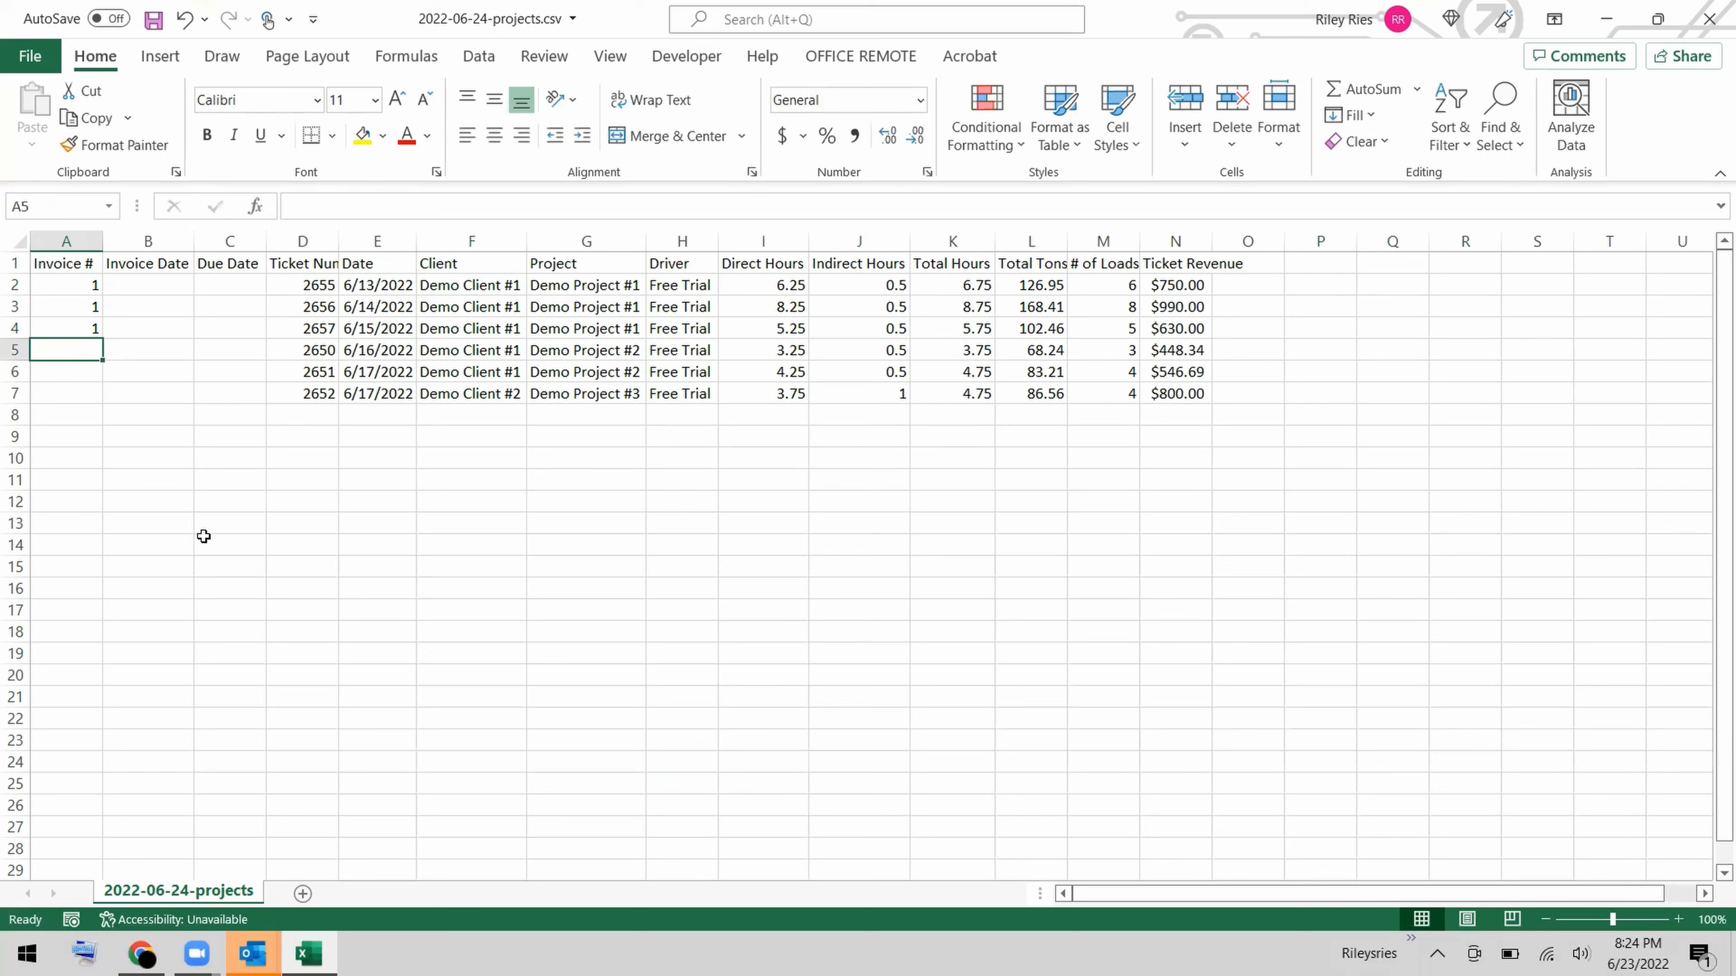
Assign invoice number 2 to the Demo Project #2 tickets in A5:A6 and 3 to the Demo Project #3 ticket in A7.
{"action": "type", "text": "2"}
{"action": "key", "text": "Return"}
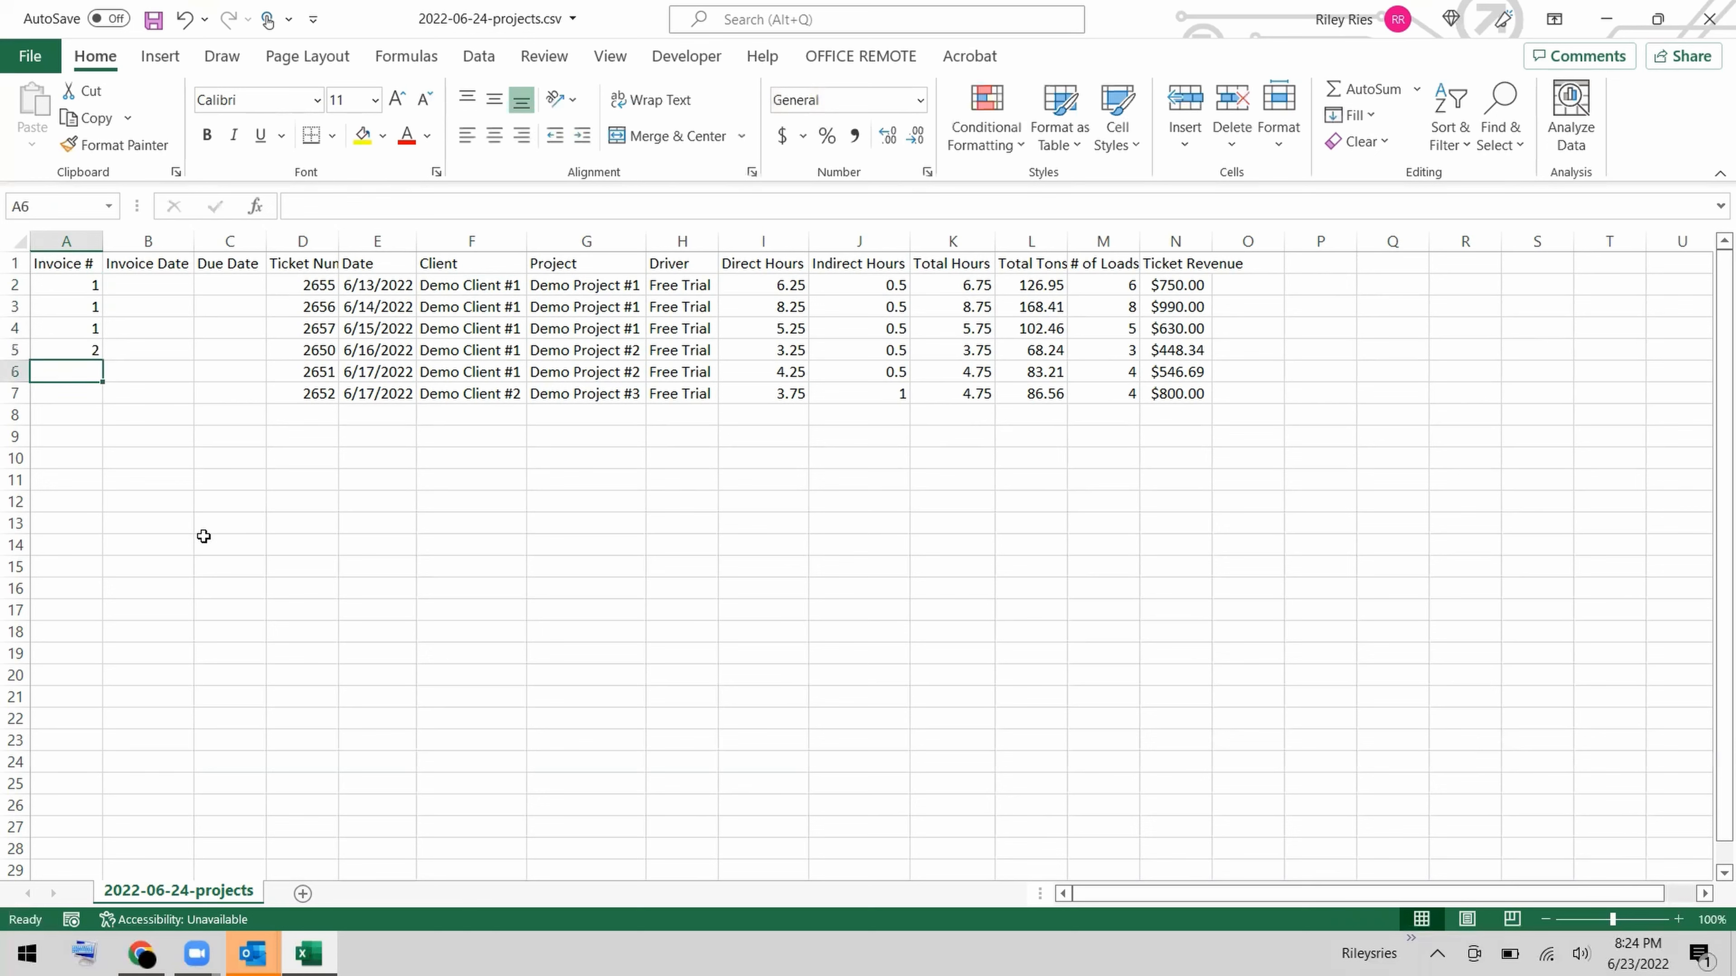
{"action": "type", "text": "2"}
{"action": "key", "text": "Return"}
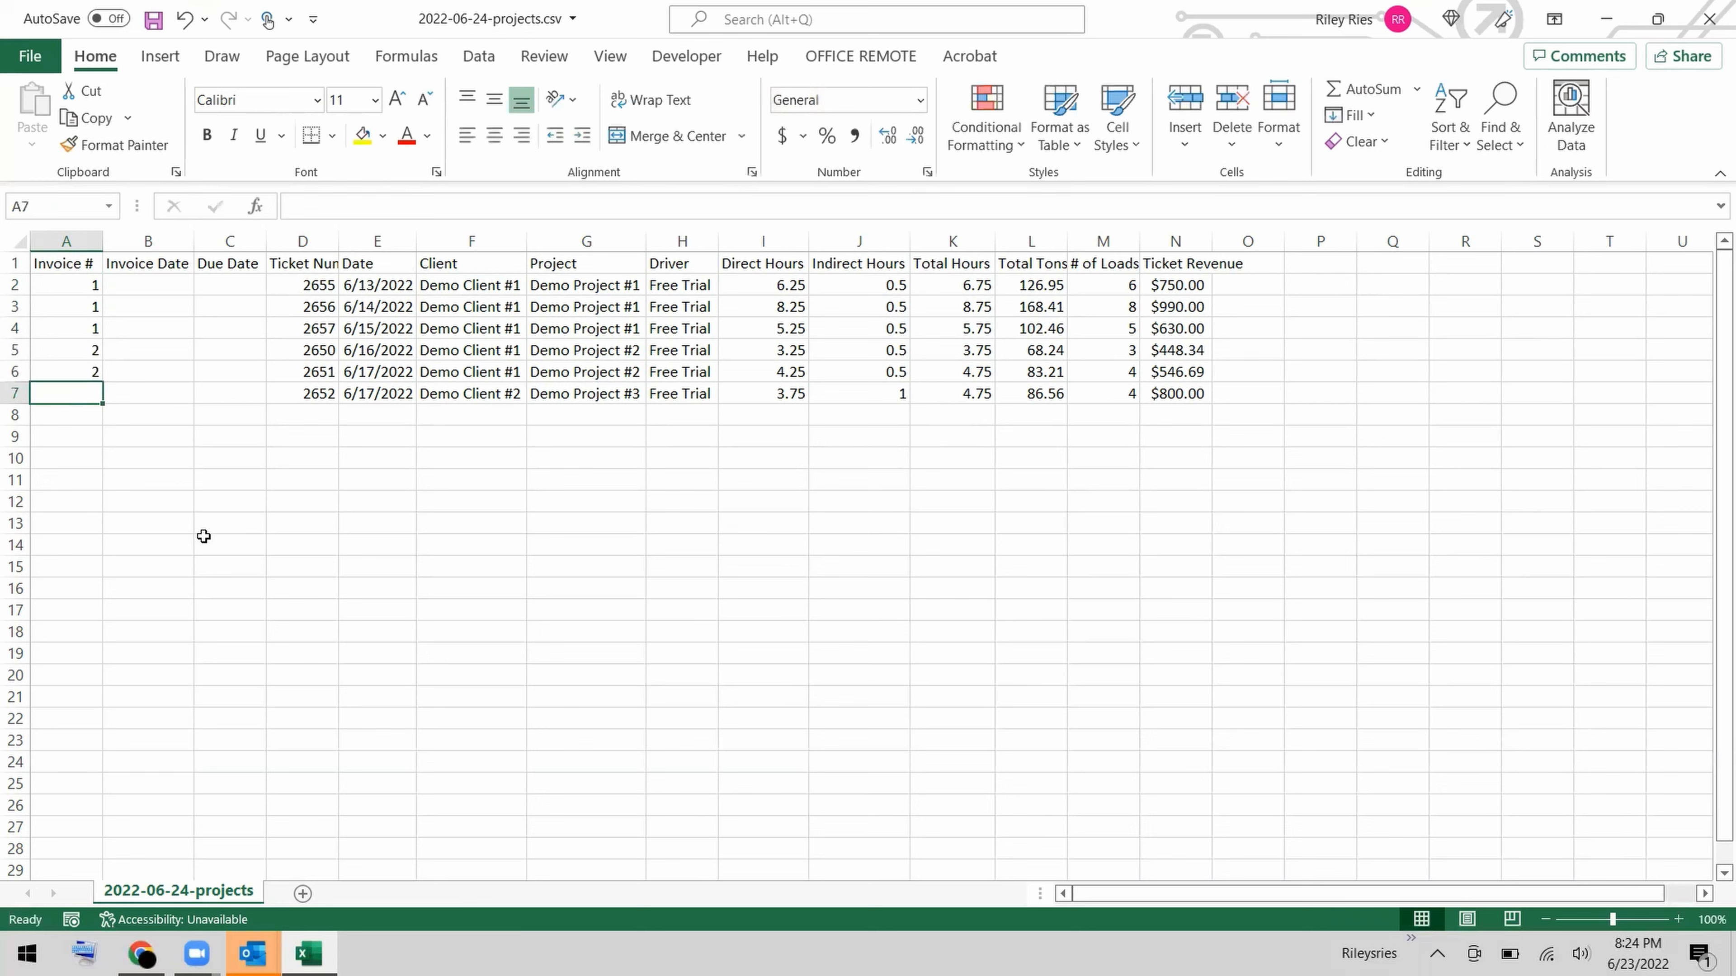
{"action": "type", "text": "3"}
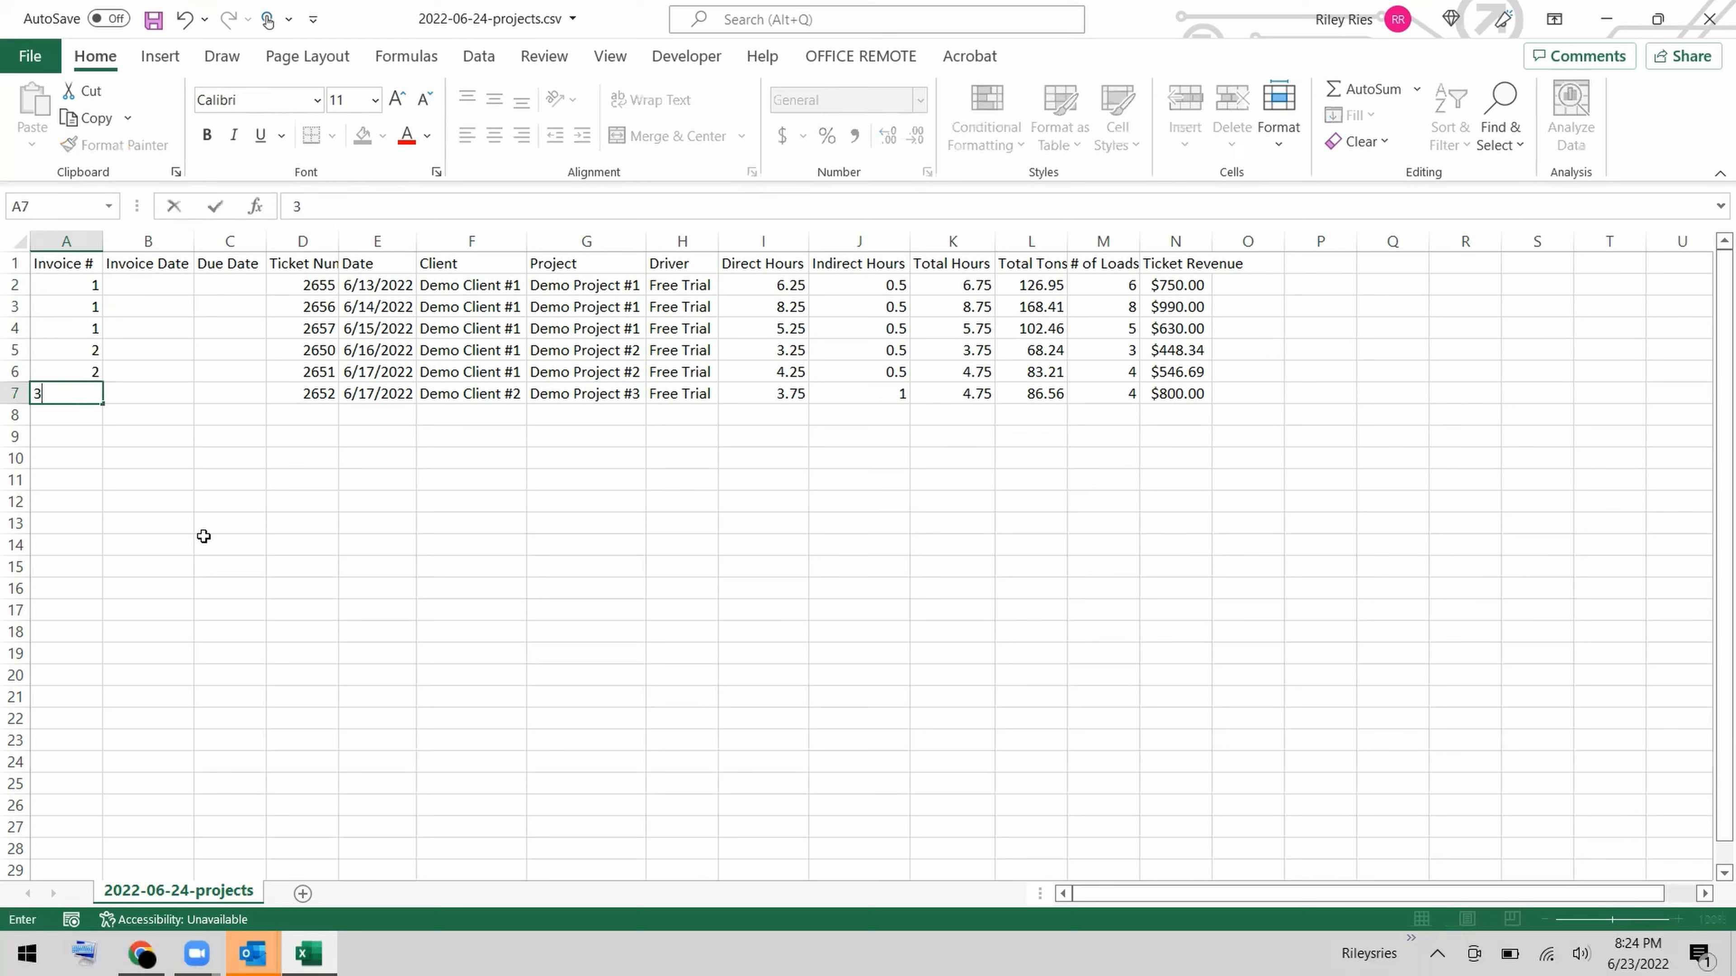
{"action": "key", "text": "Return"}
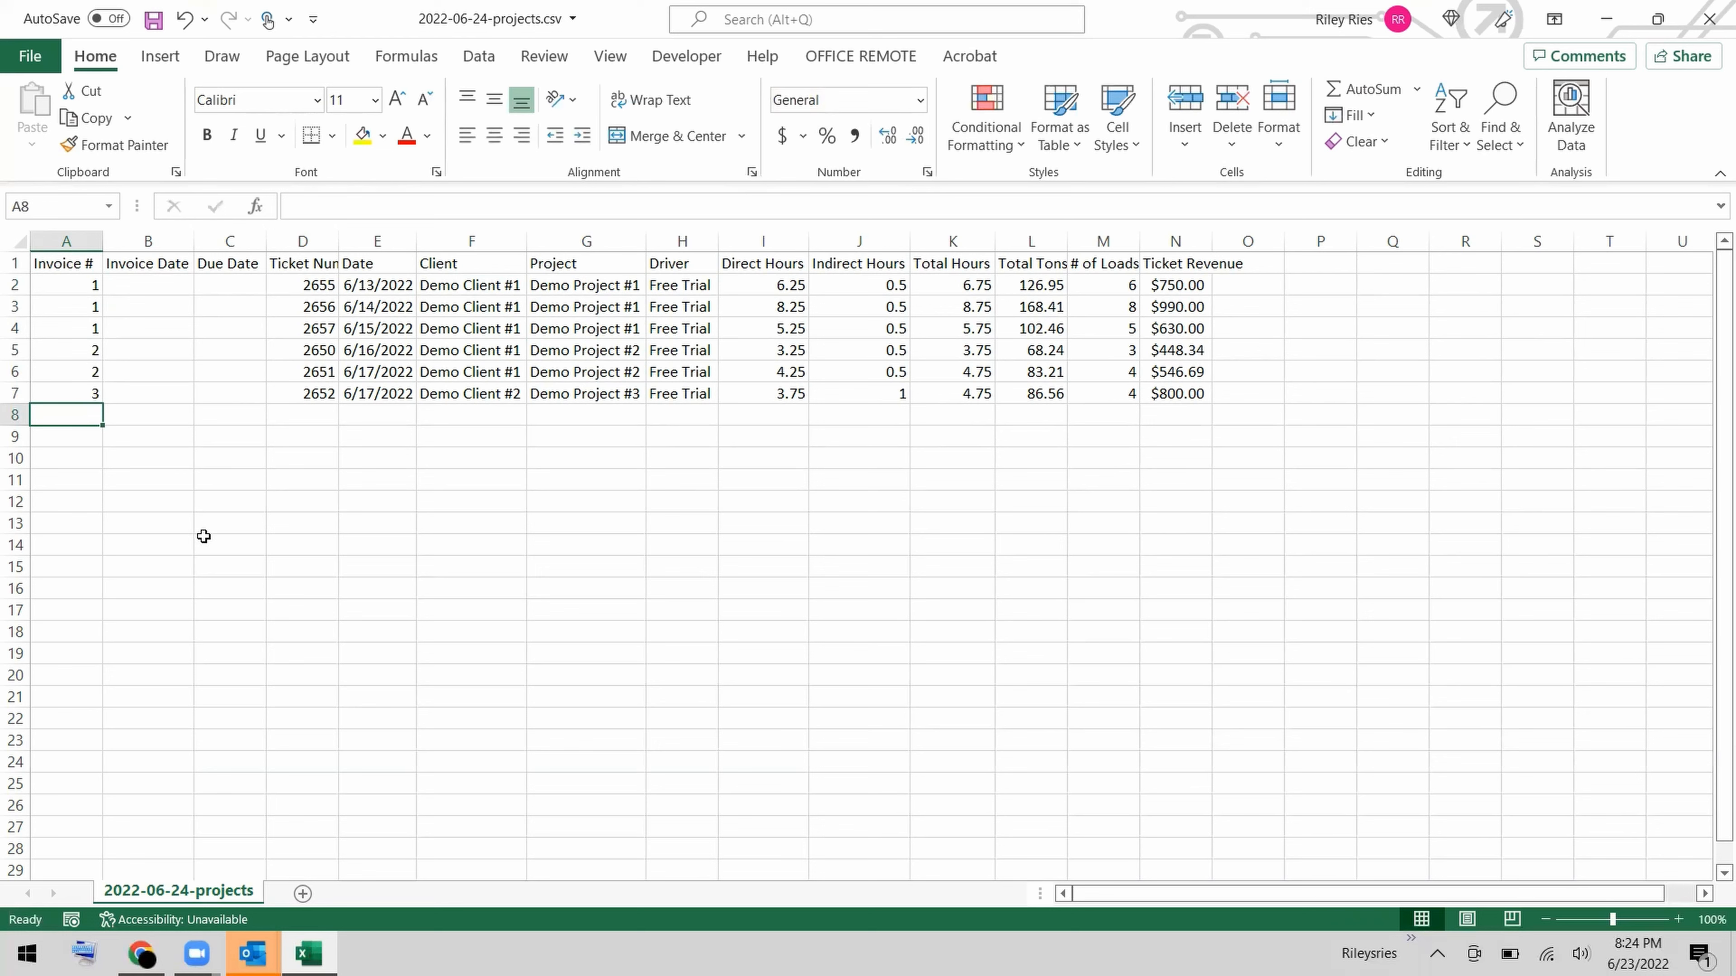
Check today's date on the system calendar and enter 06-23-2022 as the invoice date in B2.
{"action": "left_click", "coordinate": [162, 287]}
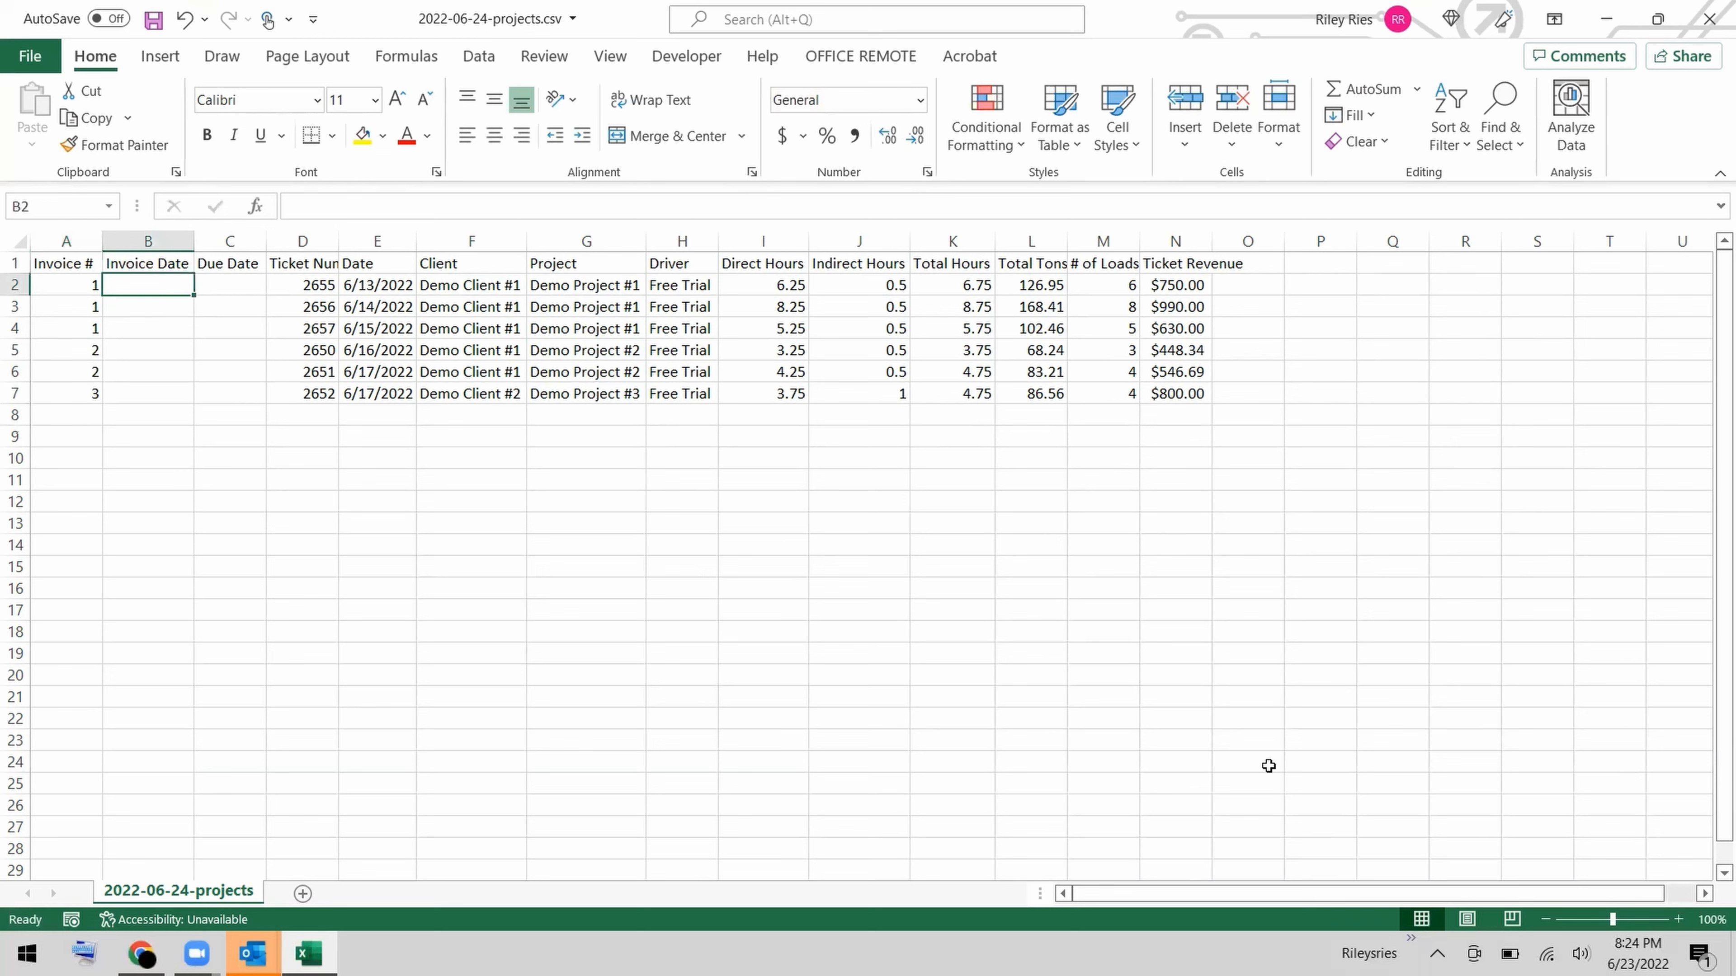
{"action": "left_click", "coordinate": [1639, 954]}
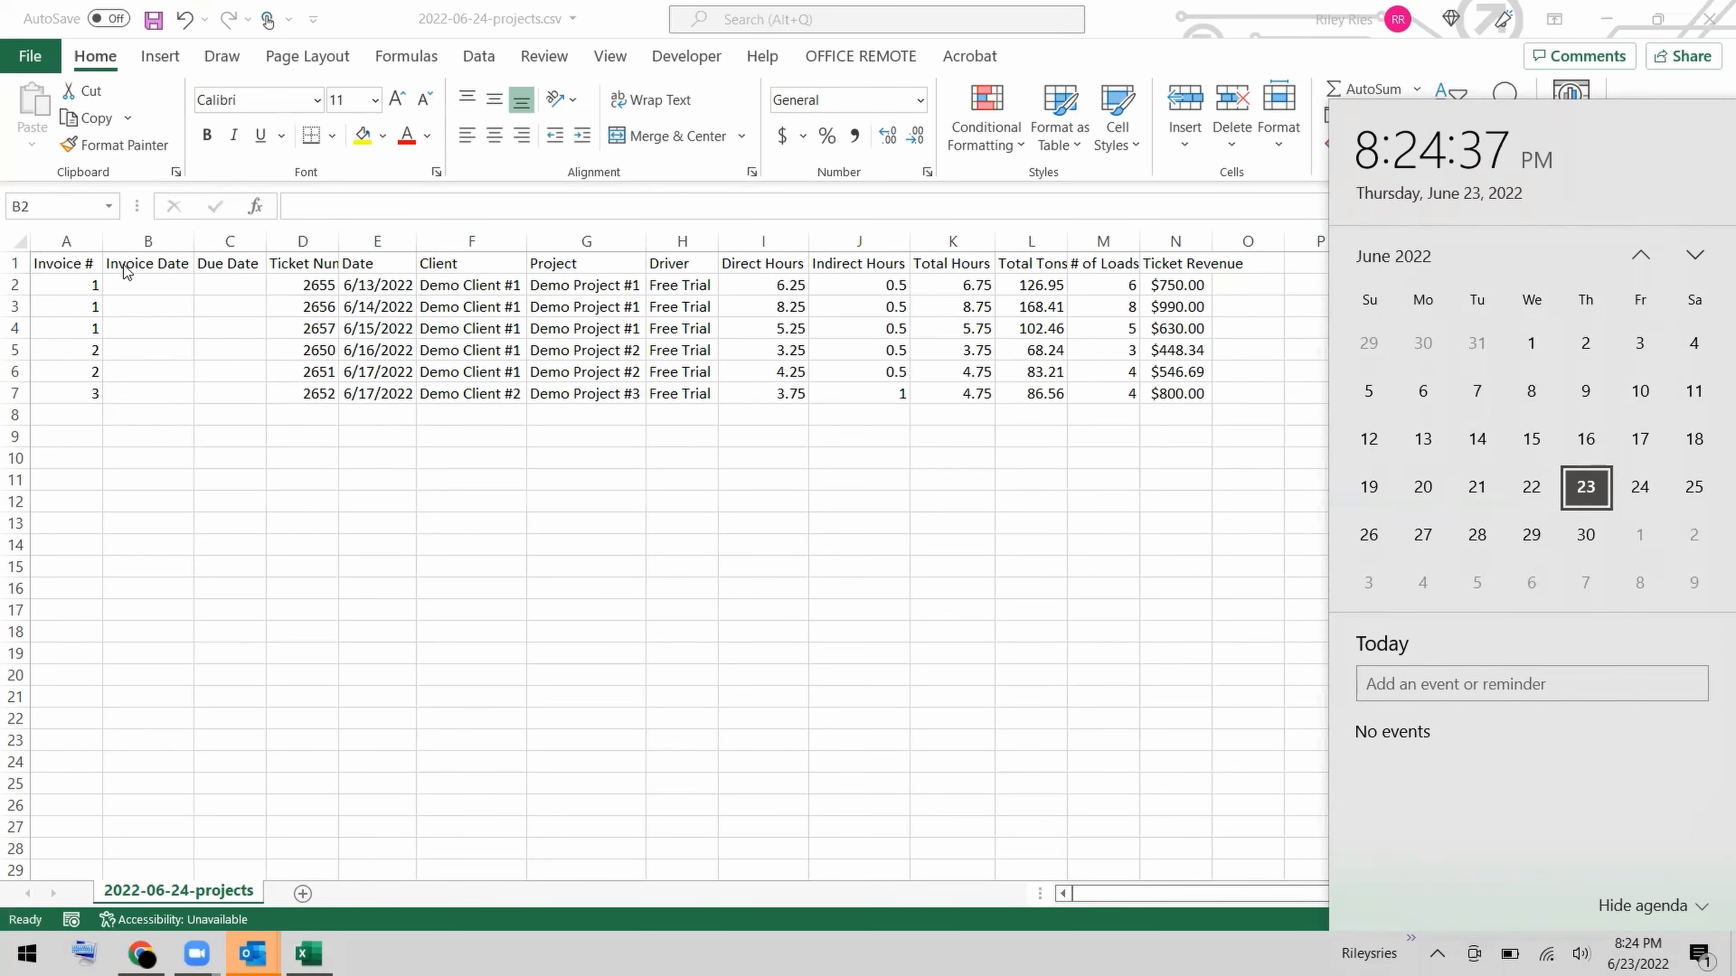
{"action": "left_click", "coordinate": [132, 287]}
{"action": "double_click", "coordinate": [130, 283]}
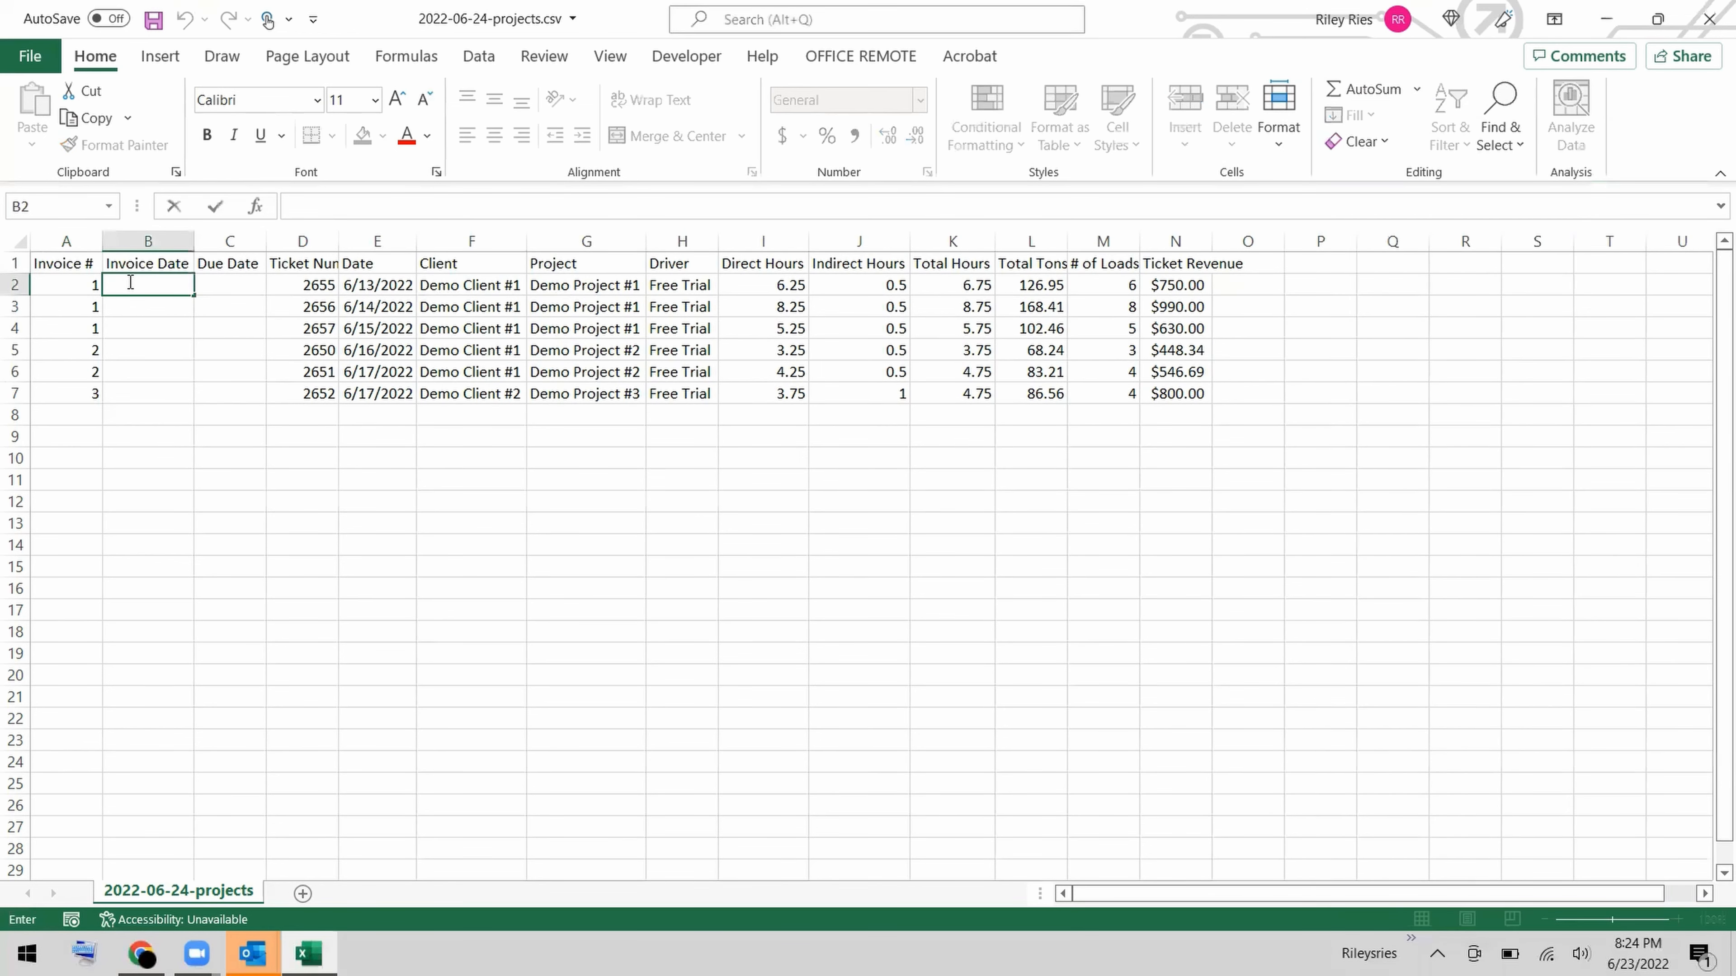
{"action": "type", "text": "06-23-2022"}
{"action": "key", "text": "Return"}
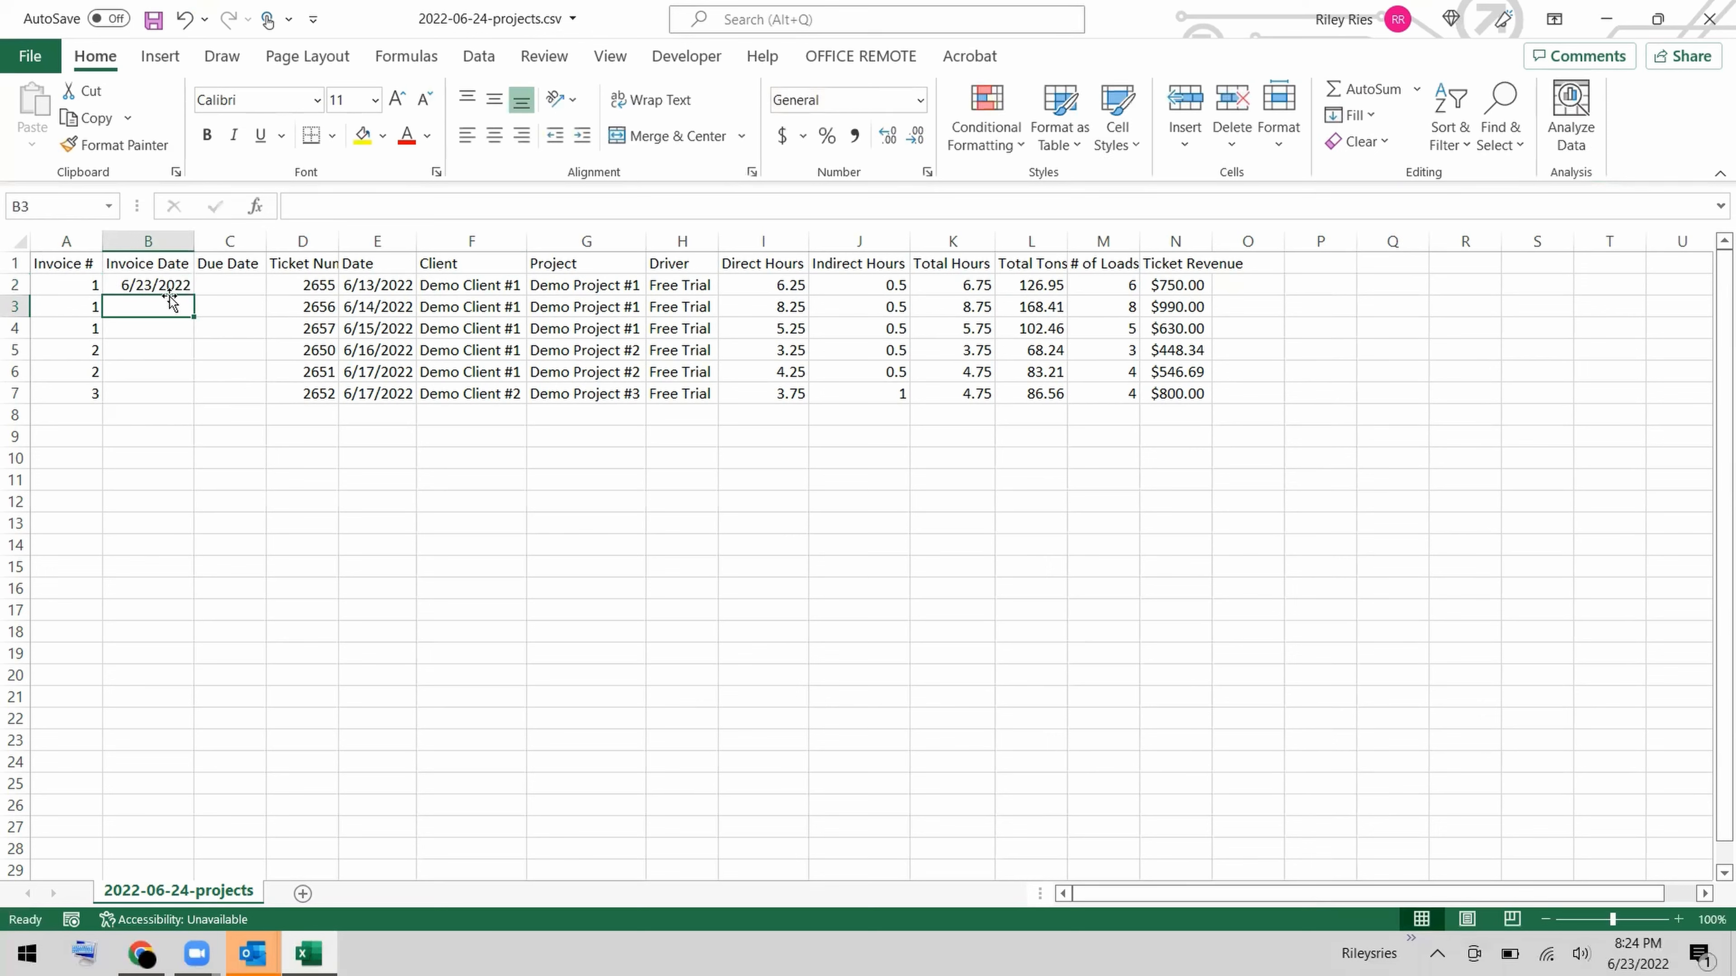
Copy the invoice date from B2 into B3:B7.
{"action": "left_click", "coordinate": [166, 283]}
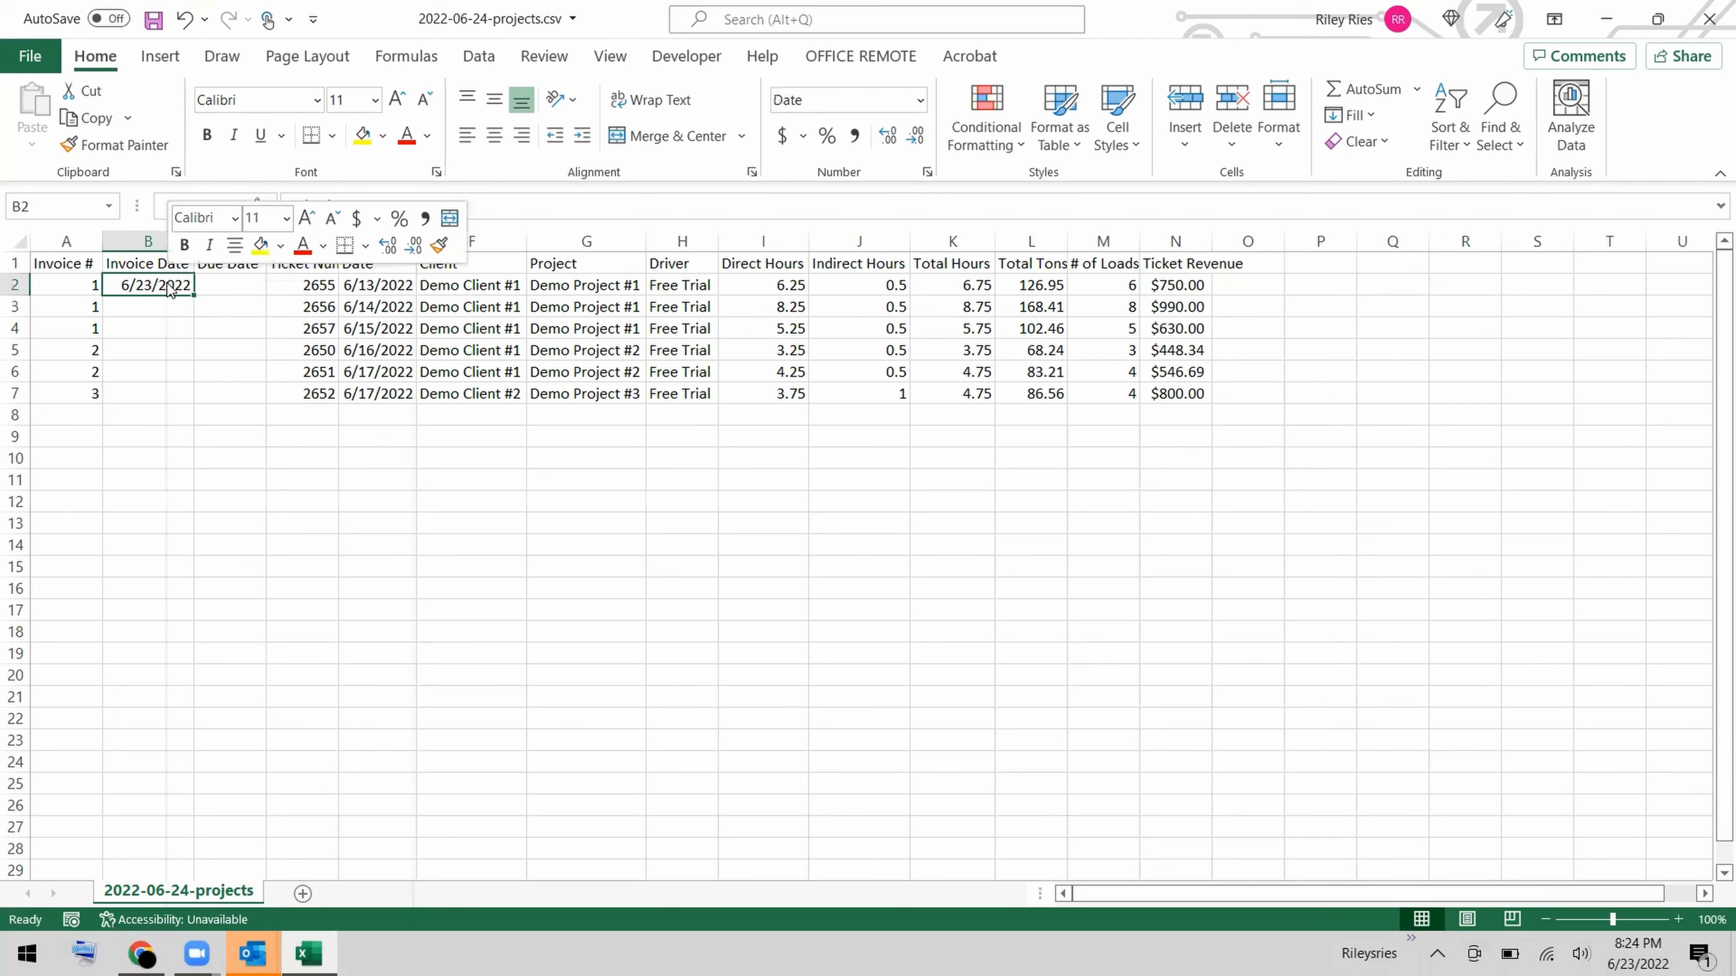
{"action": "right_click", "coordinate": [165, 283]}
{"action": "left_click", "coordinate": [196, 334]}
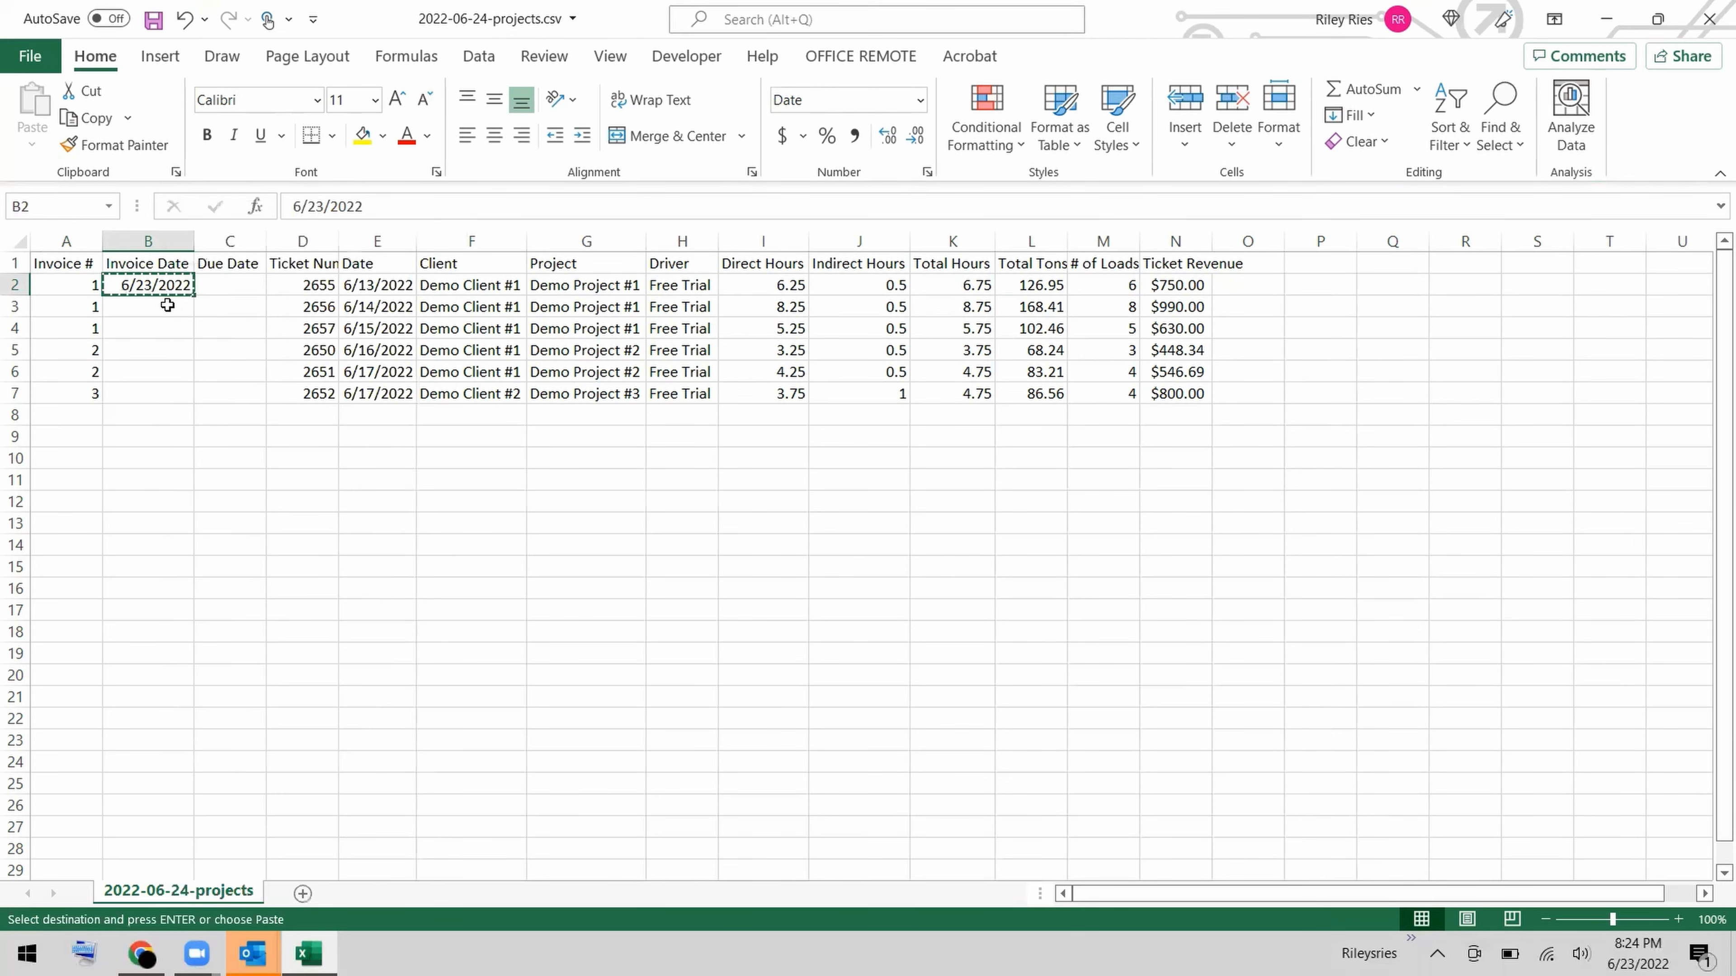
{"action": "left_click_drag", "start_coordinate": [168, 308], "coordinate": [143, 388]}
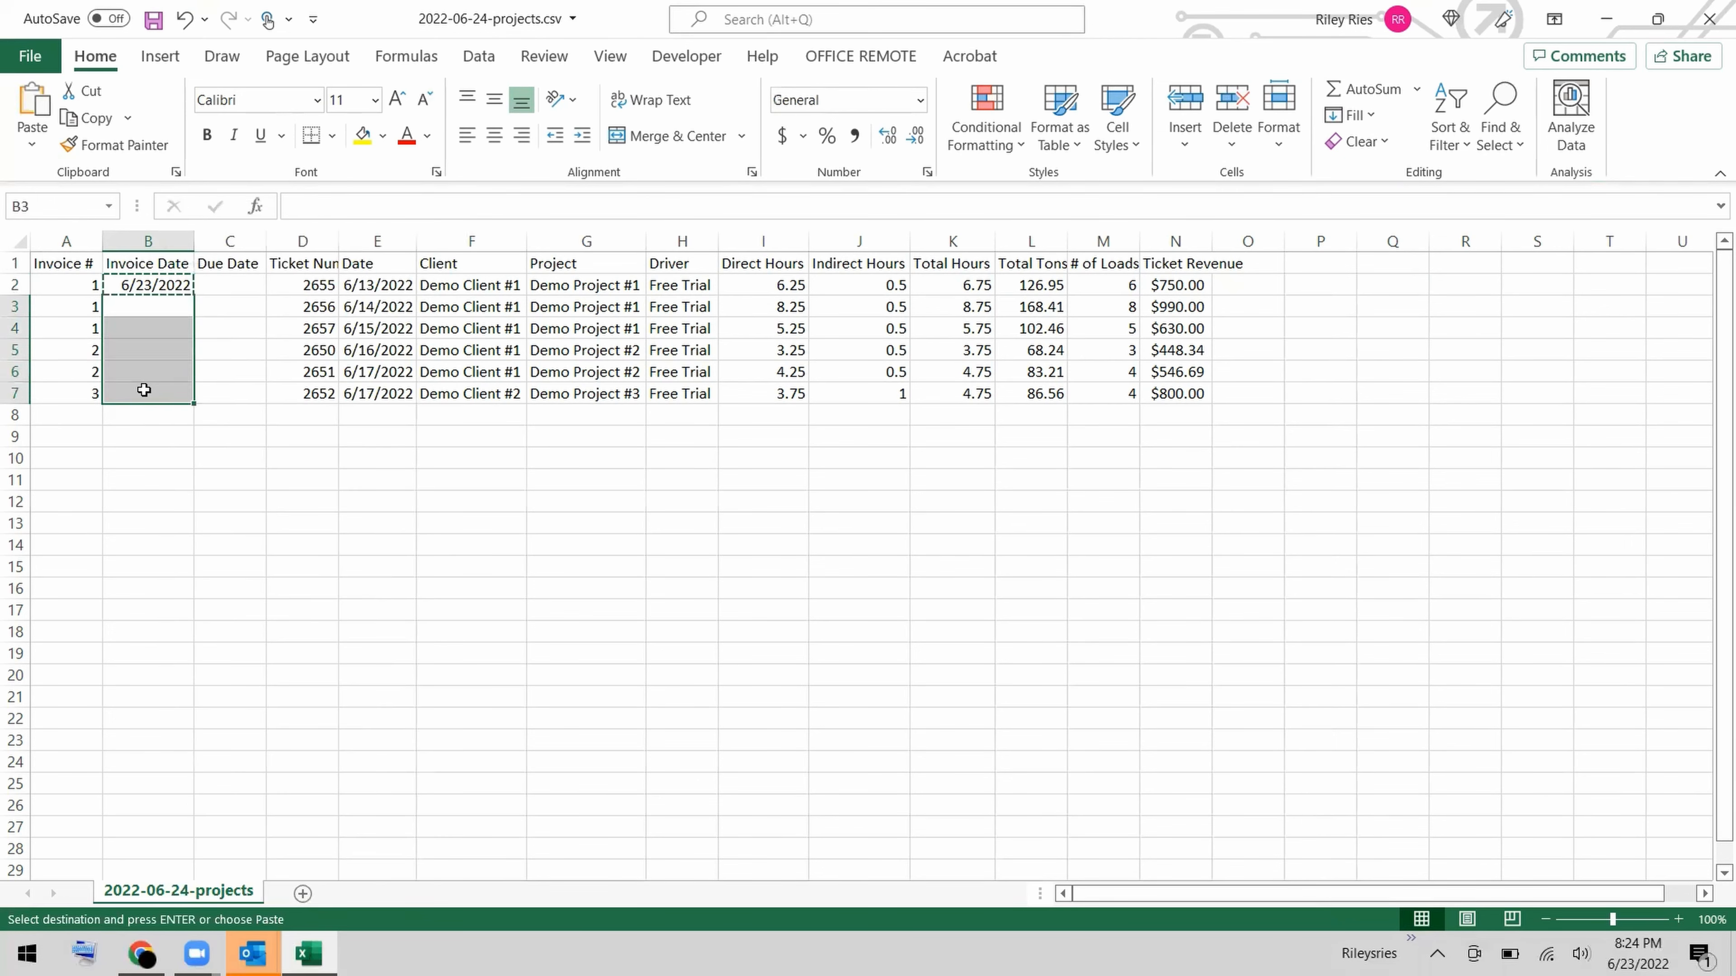
{"action": "right_click", "coordinate": [143, 388]}
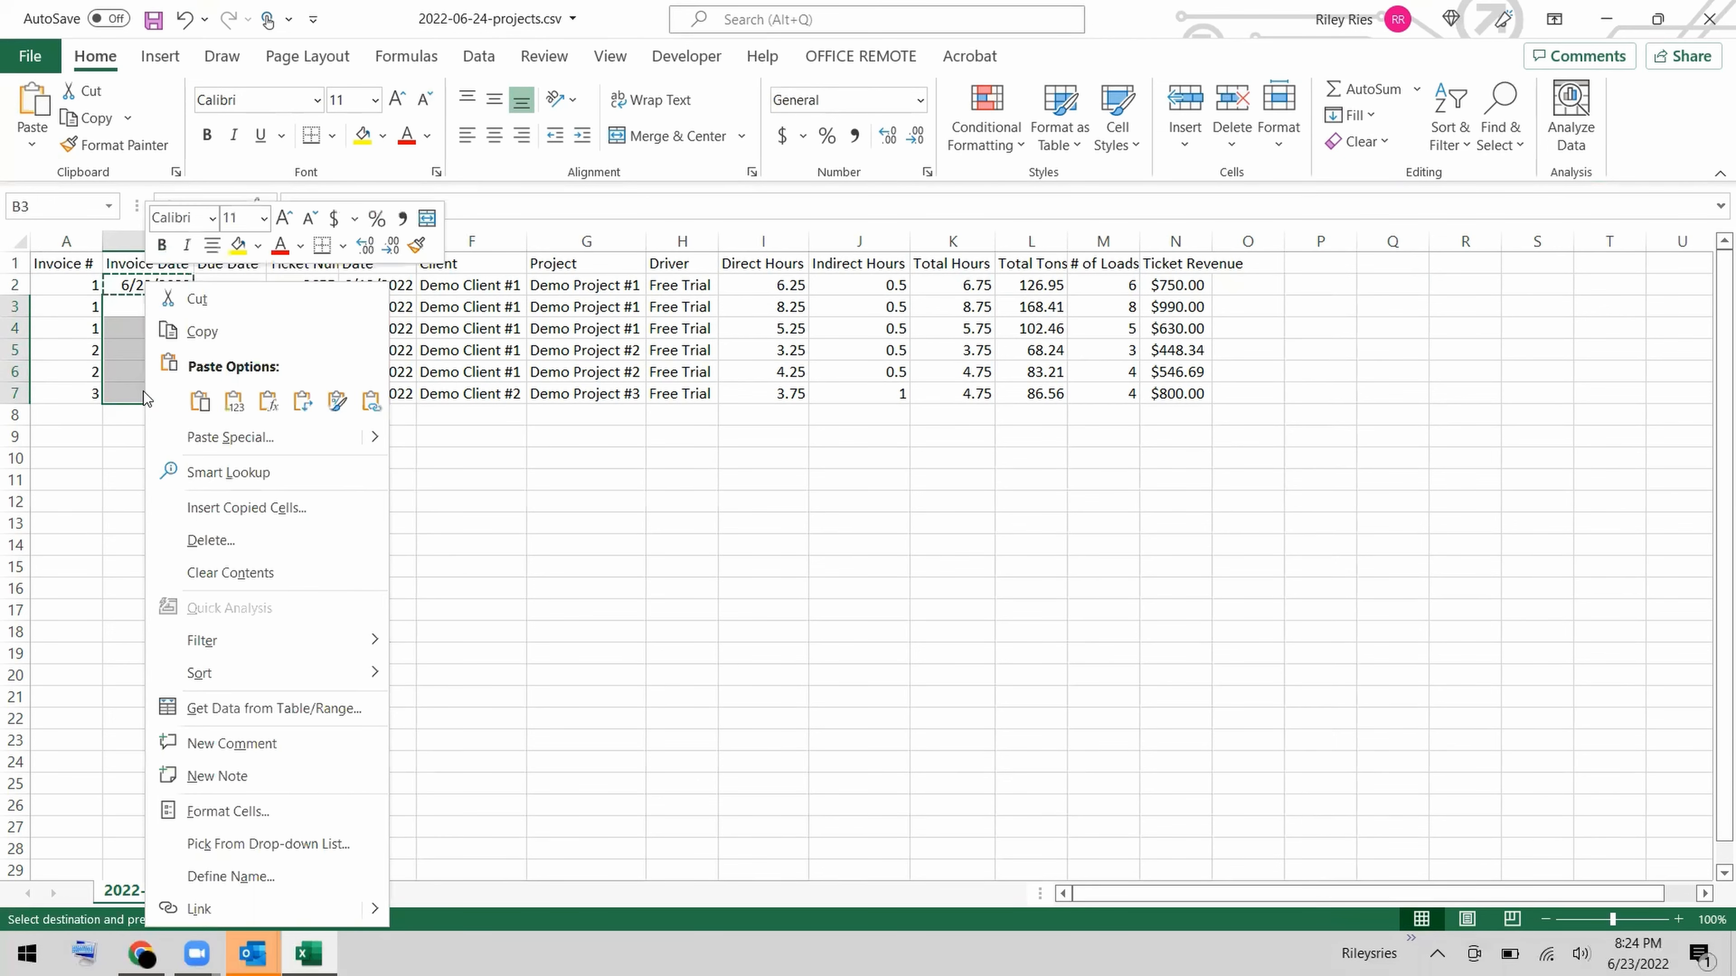
{"action": "left_click", "coordinate": [199, 401]}
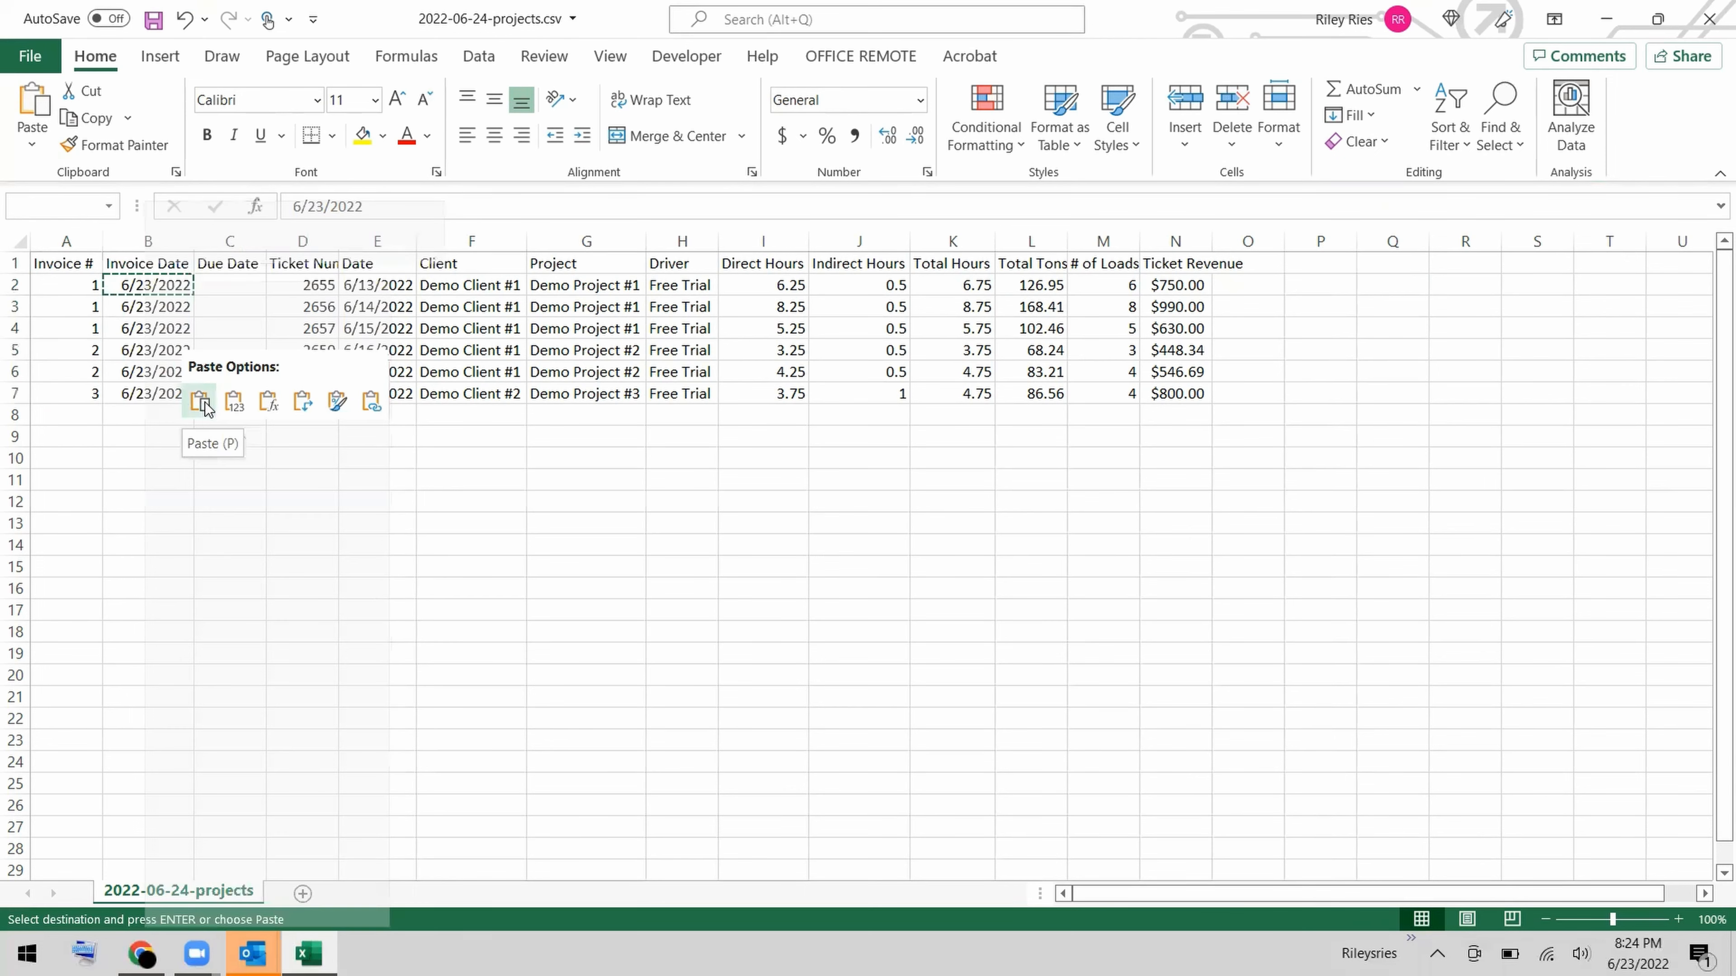
Calculate the due date in C2 as 30 days after the invoice date with the formula =B2+30.
{"action": "left_click", "coordinate": [228, 283]}
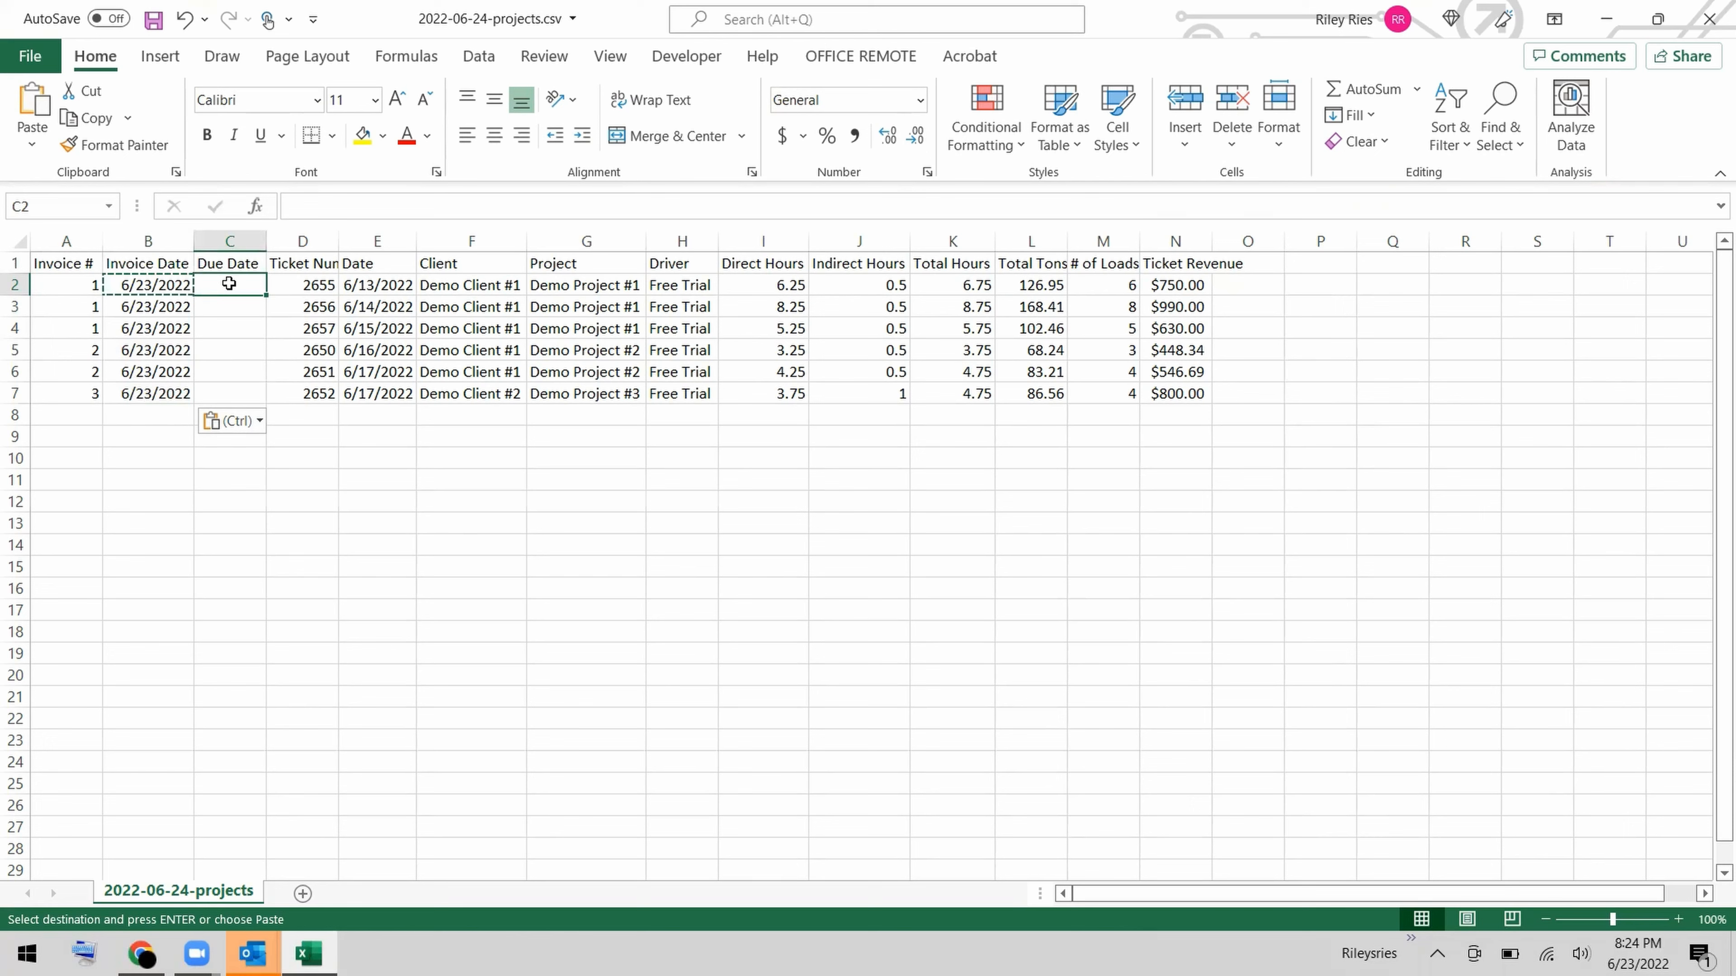
{"action": "type", "text": "="}
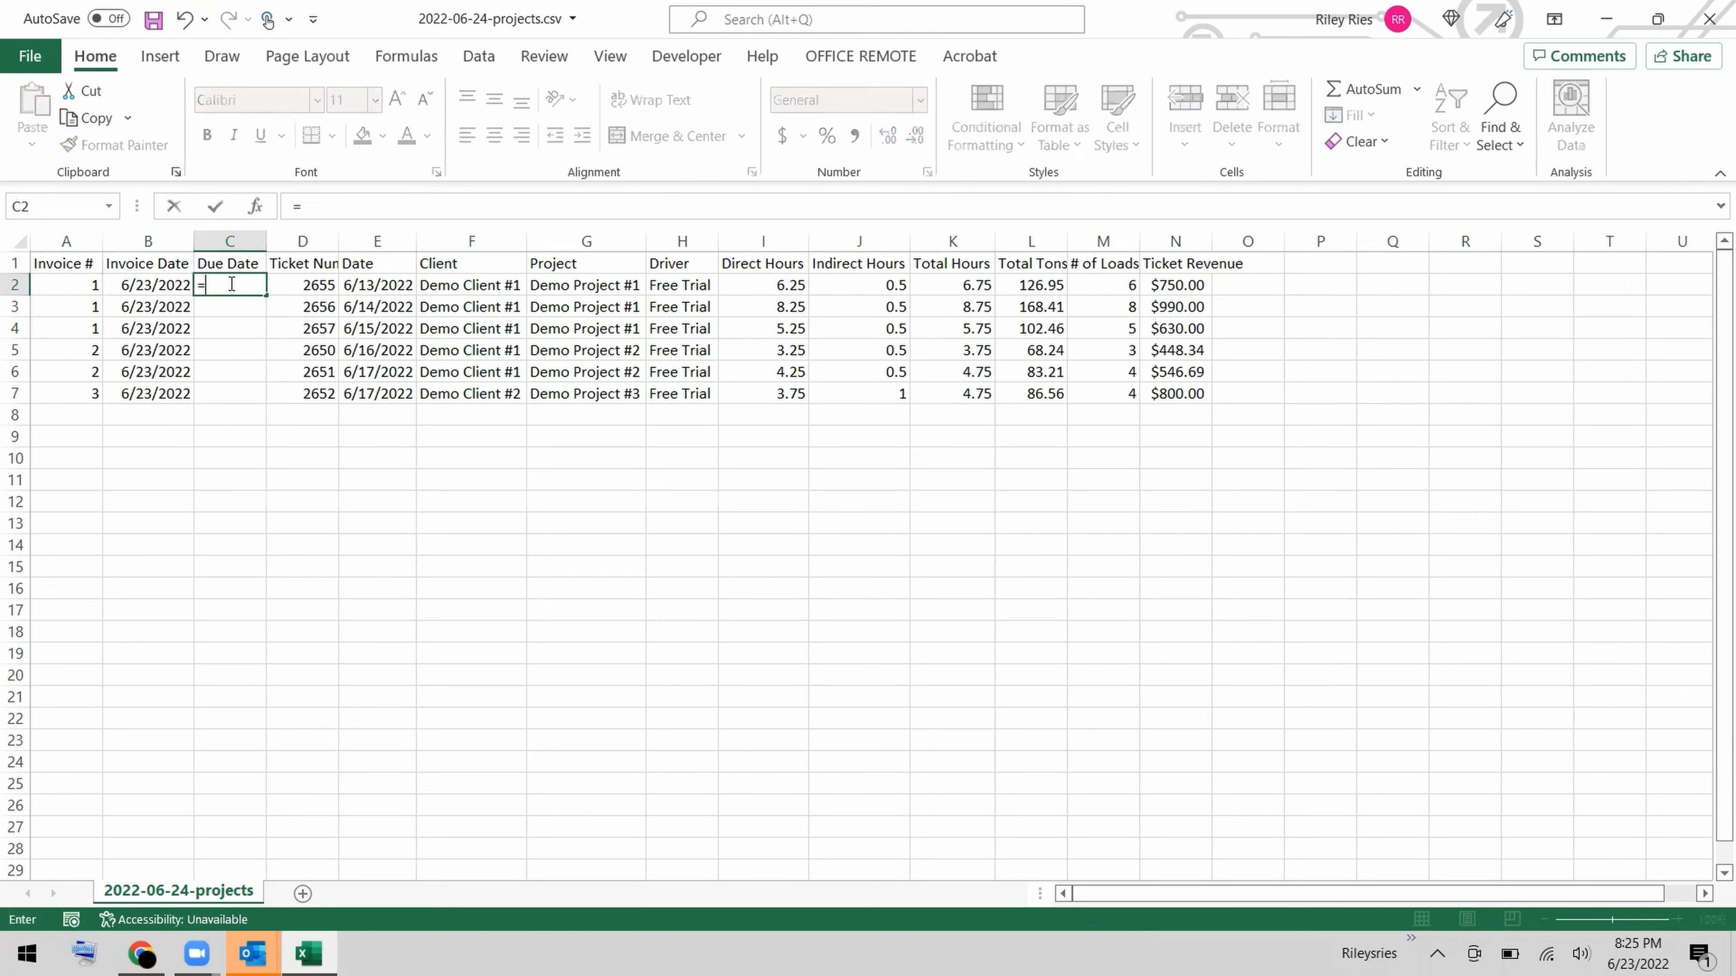
{"action": "left_click", "coordinate": [176, 287]}
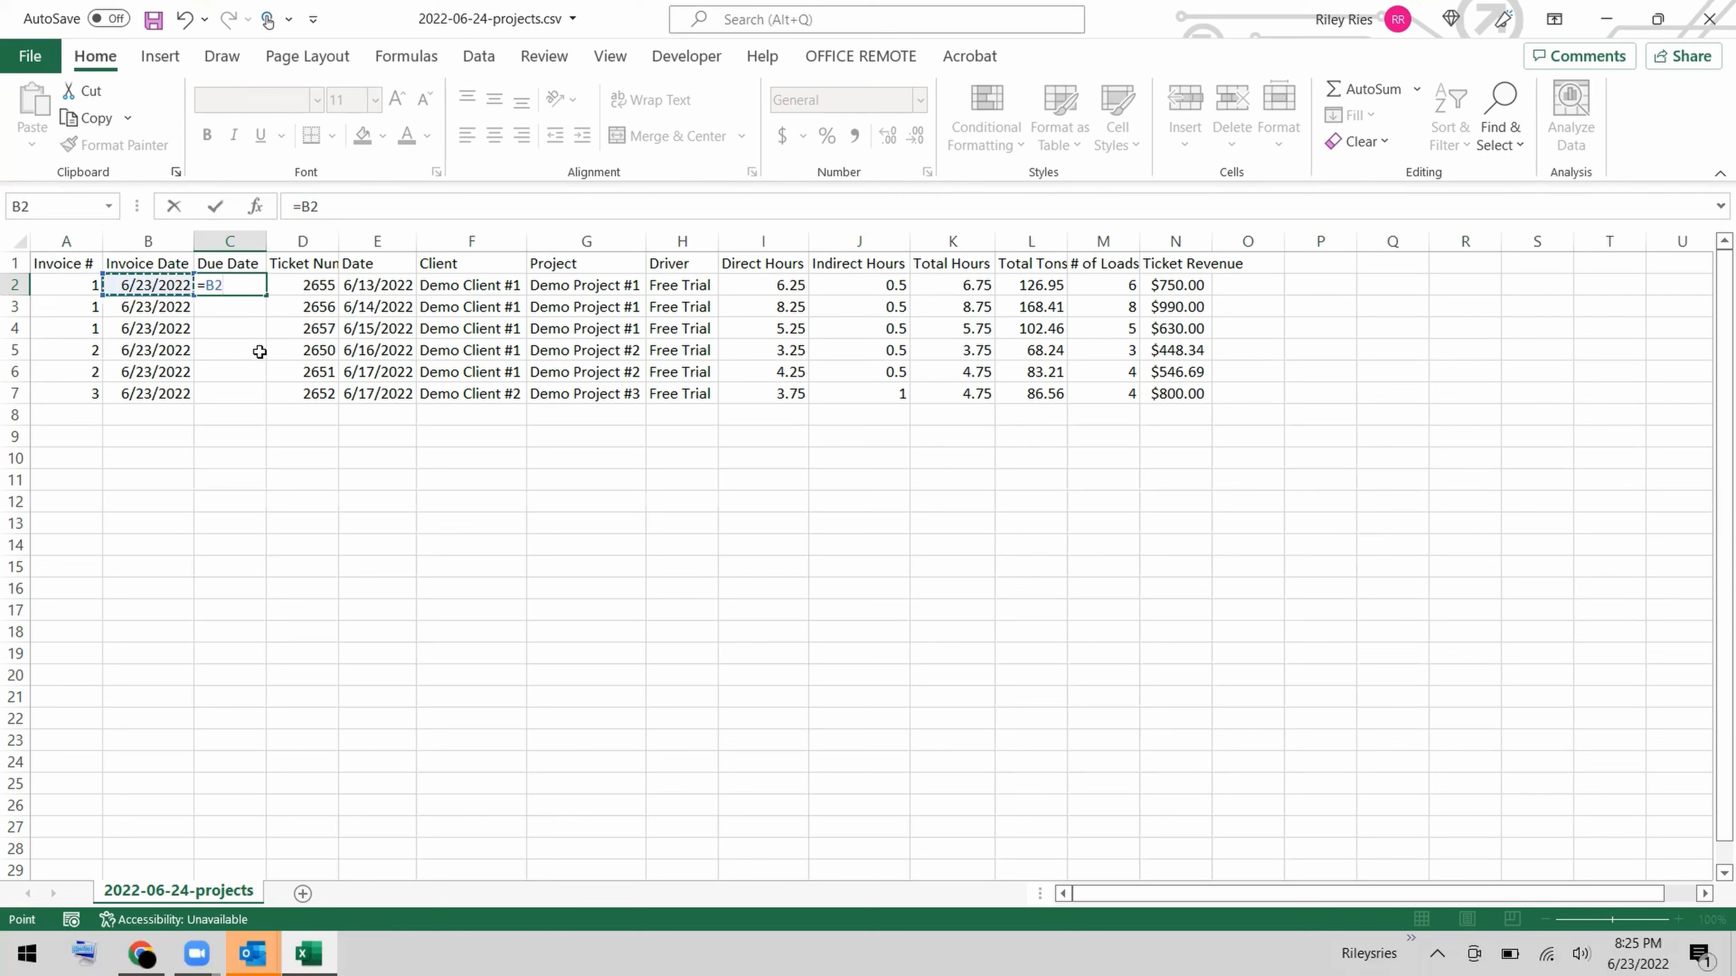
{"action": "type", "text": "+30"}
{"action": "key", "text": "Return"}
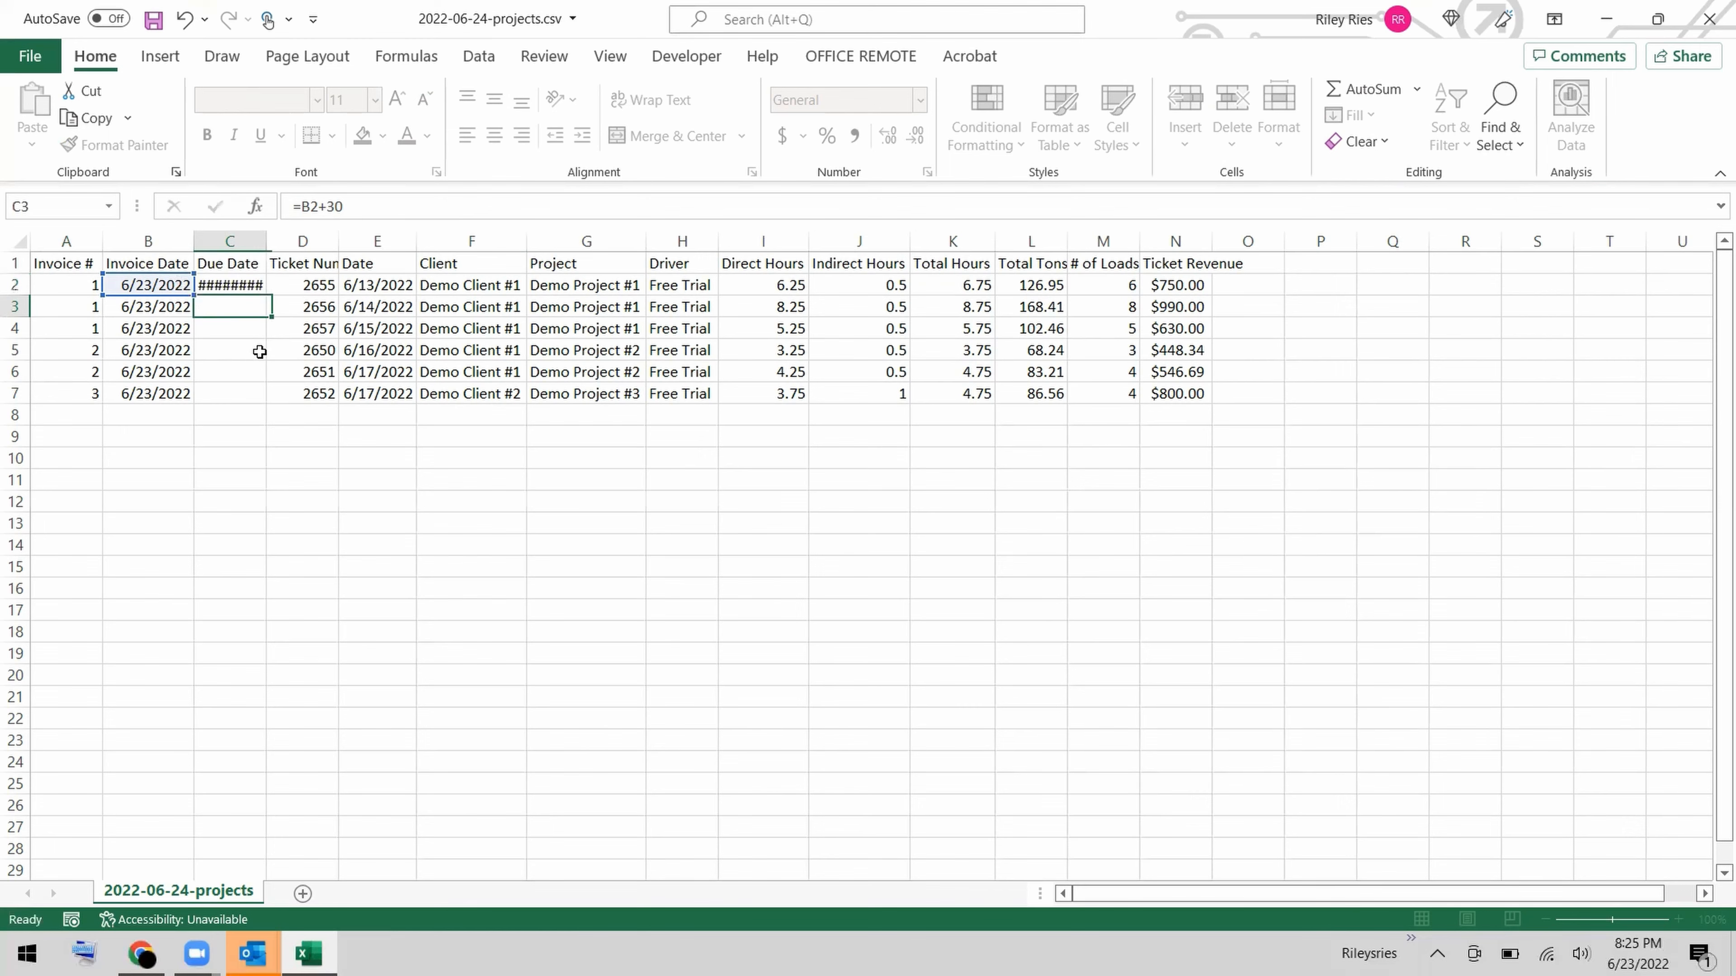
Fill the due date formula from C2 down to C7 and save the CSV file.
{"action": "left_click", "coordinate": [254, 284]}
{"action": "left_click_drag", "start_coordinate": [268, 291], "coordinate": [257, 404]}
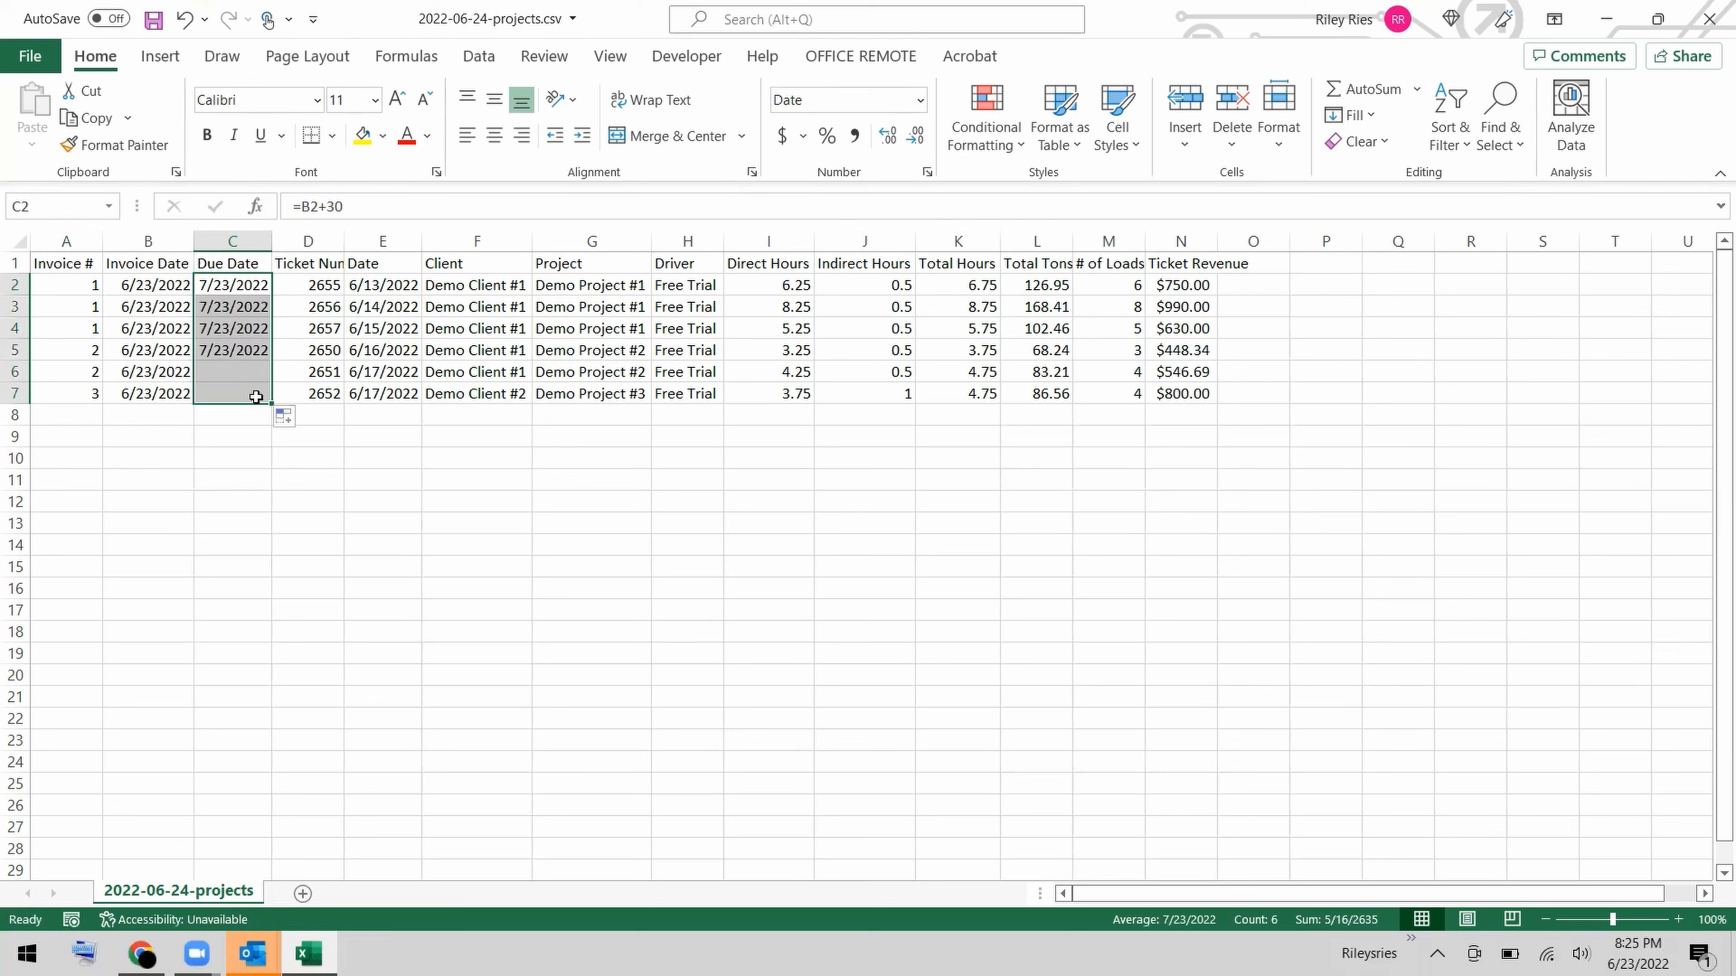
{"action": "left_click", "coordinate": [378, 422]}
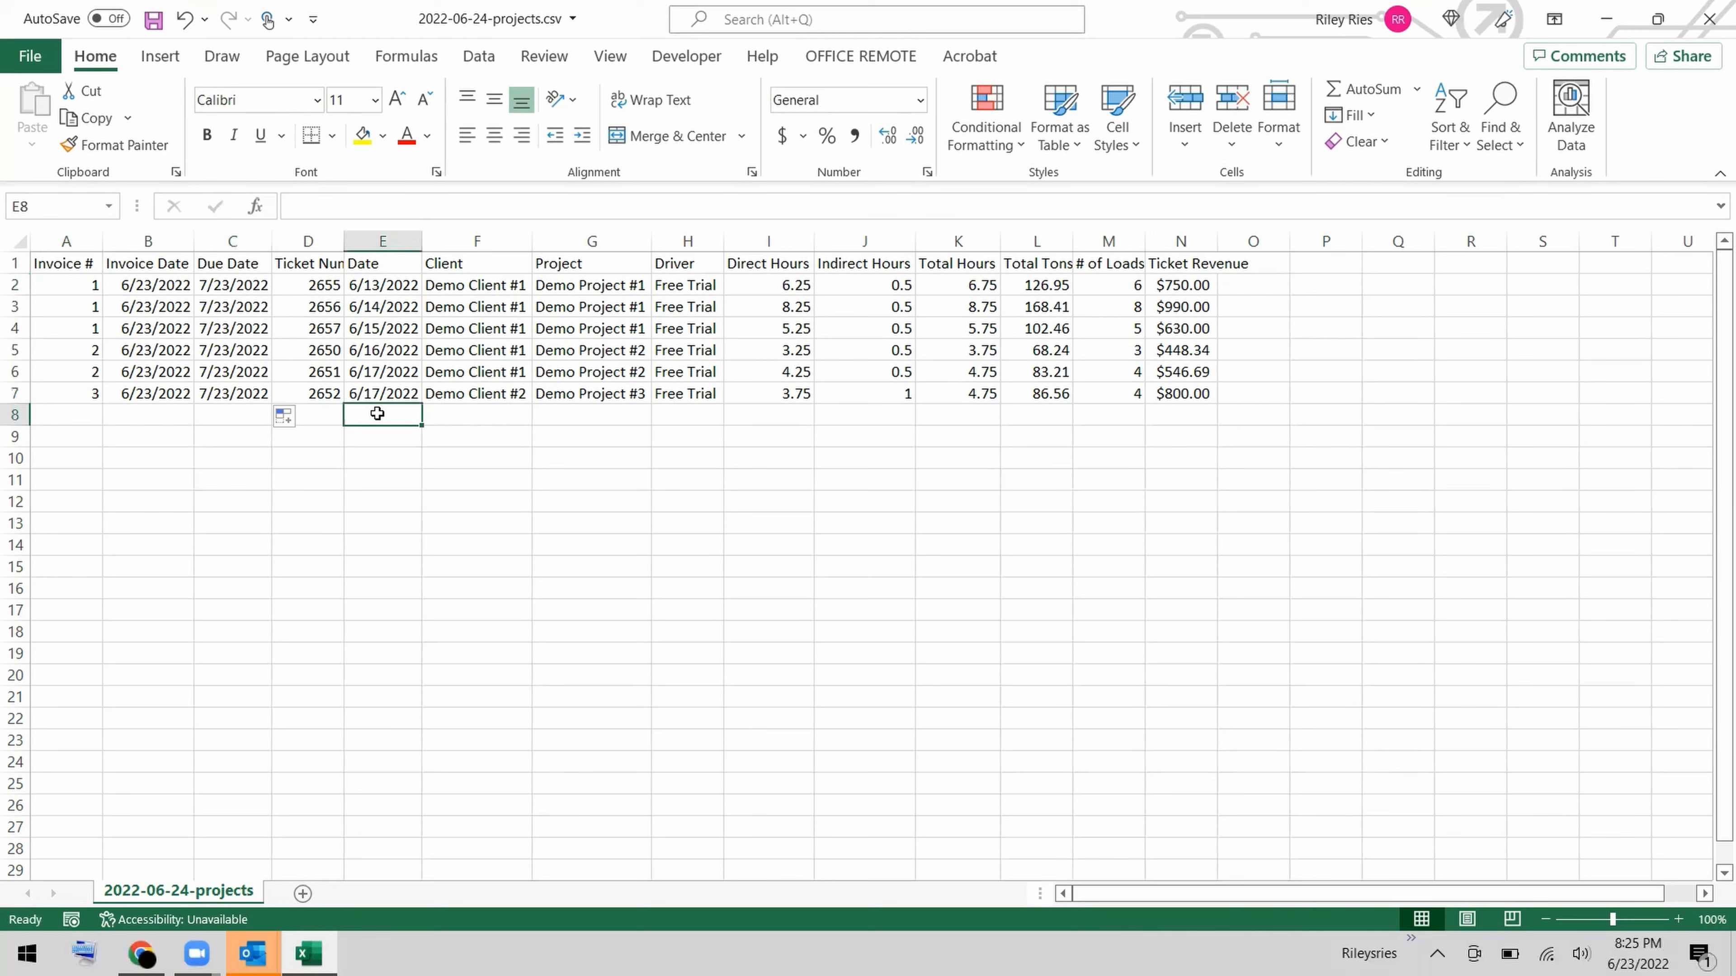
{"action": "left_click", "coordinate": [155, 20]}
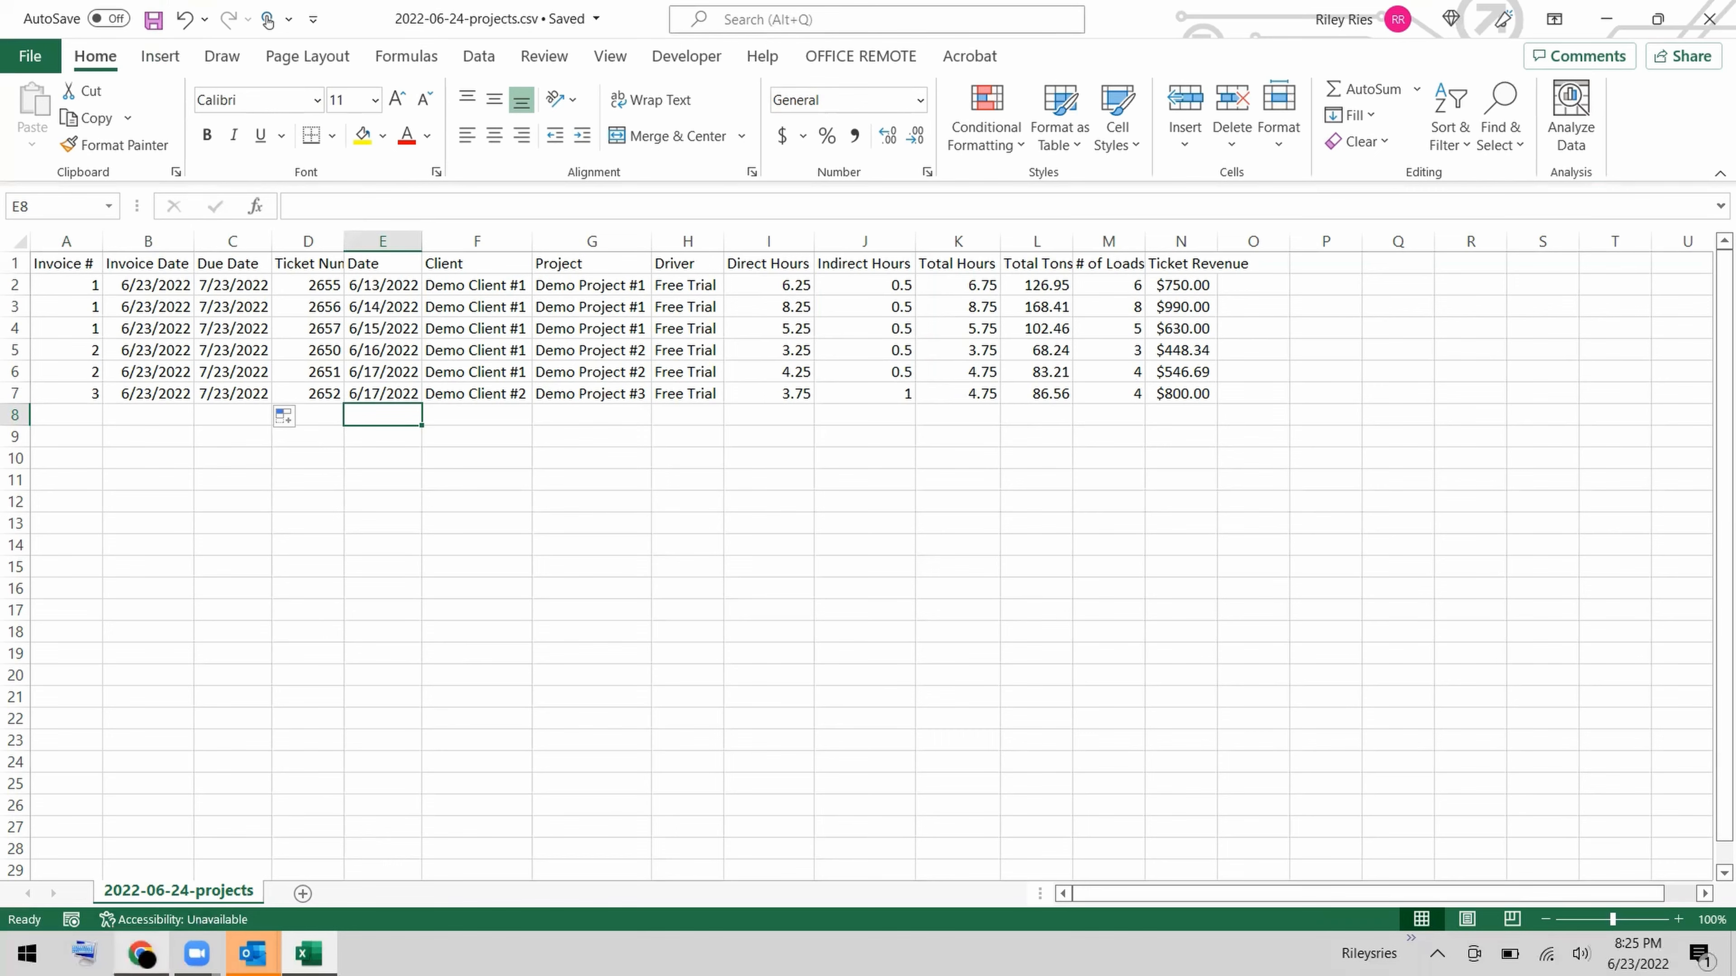
Switch to QuickBooks in Chrome and open the Import Data tool for invoices.
{"action": "mouse_move", "coordinate": [142, 954]}
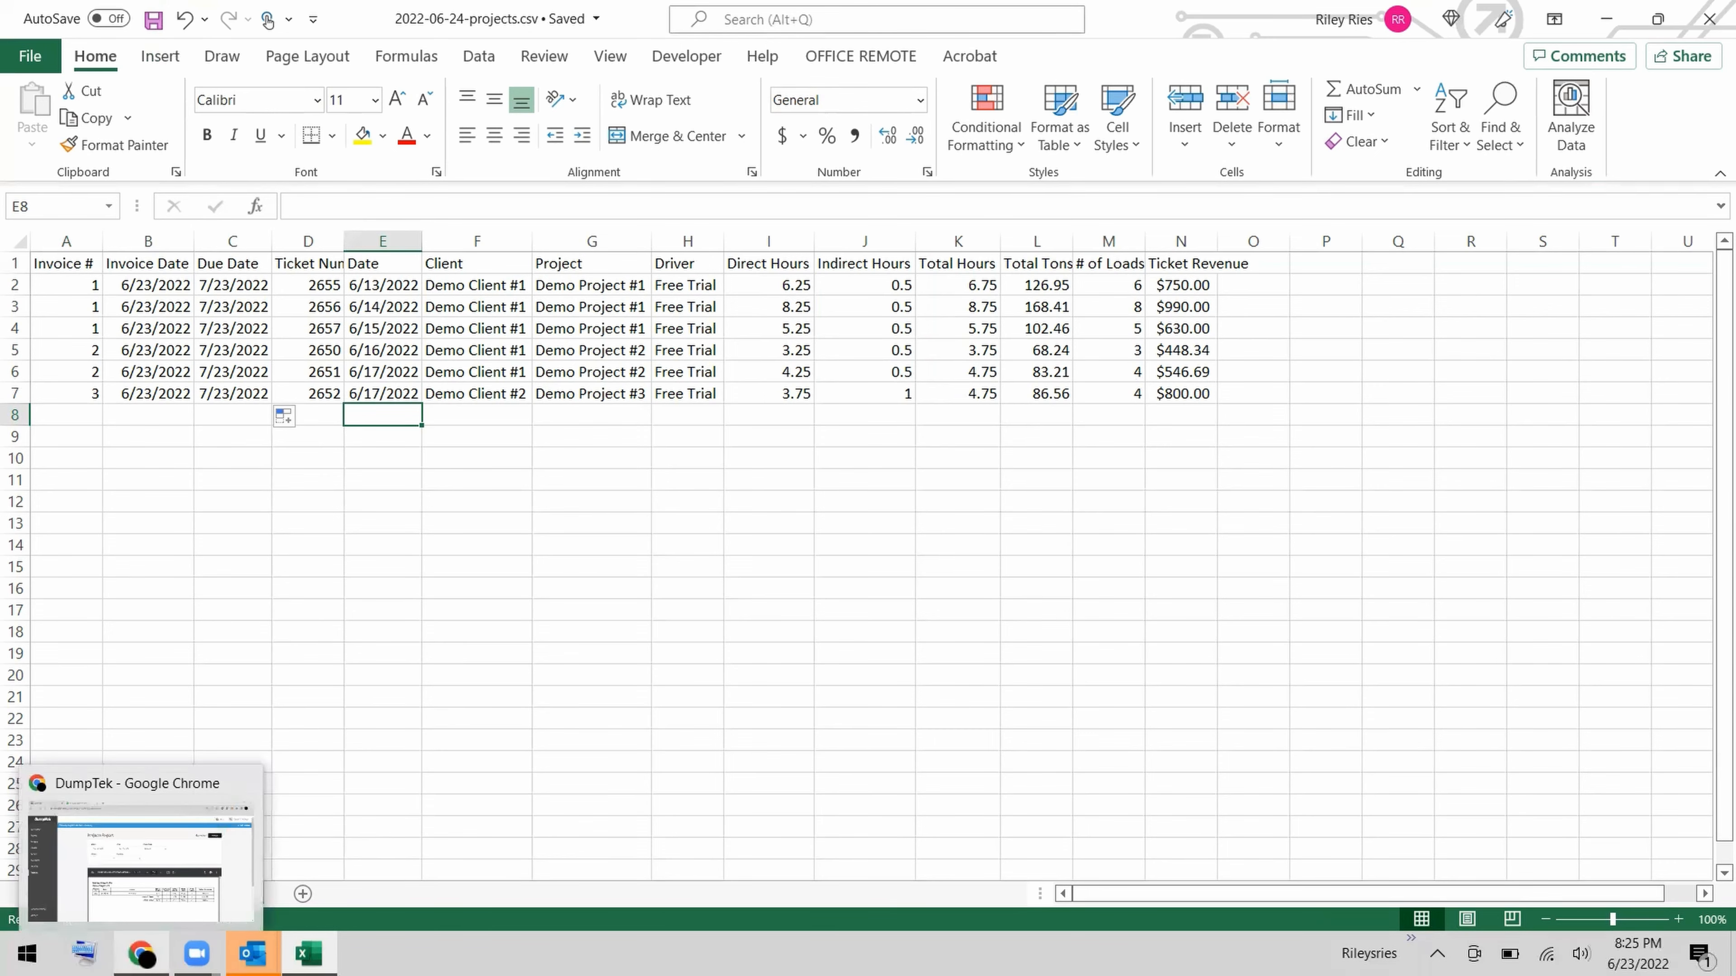
{"action": "left_click", "coordinate": [147, 907]}
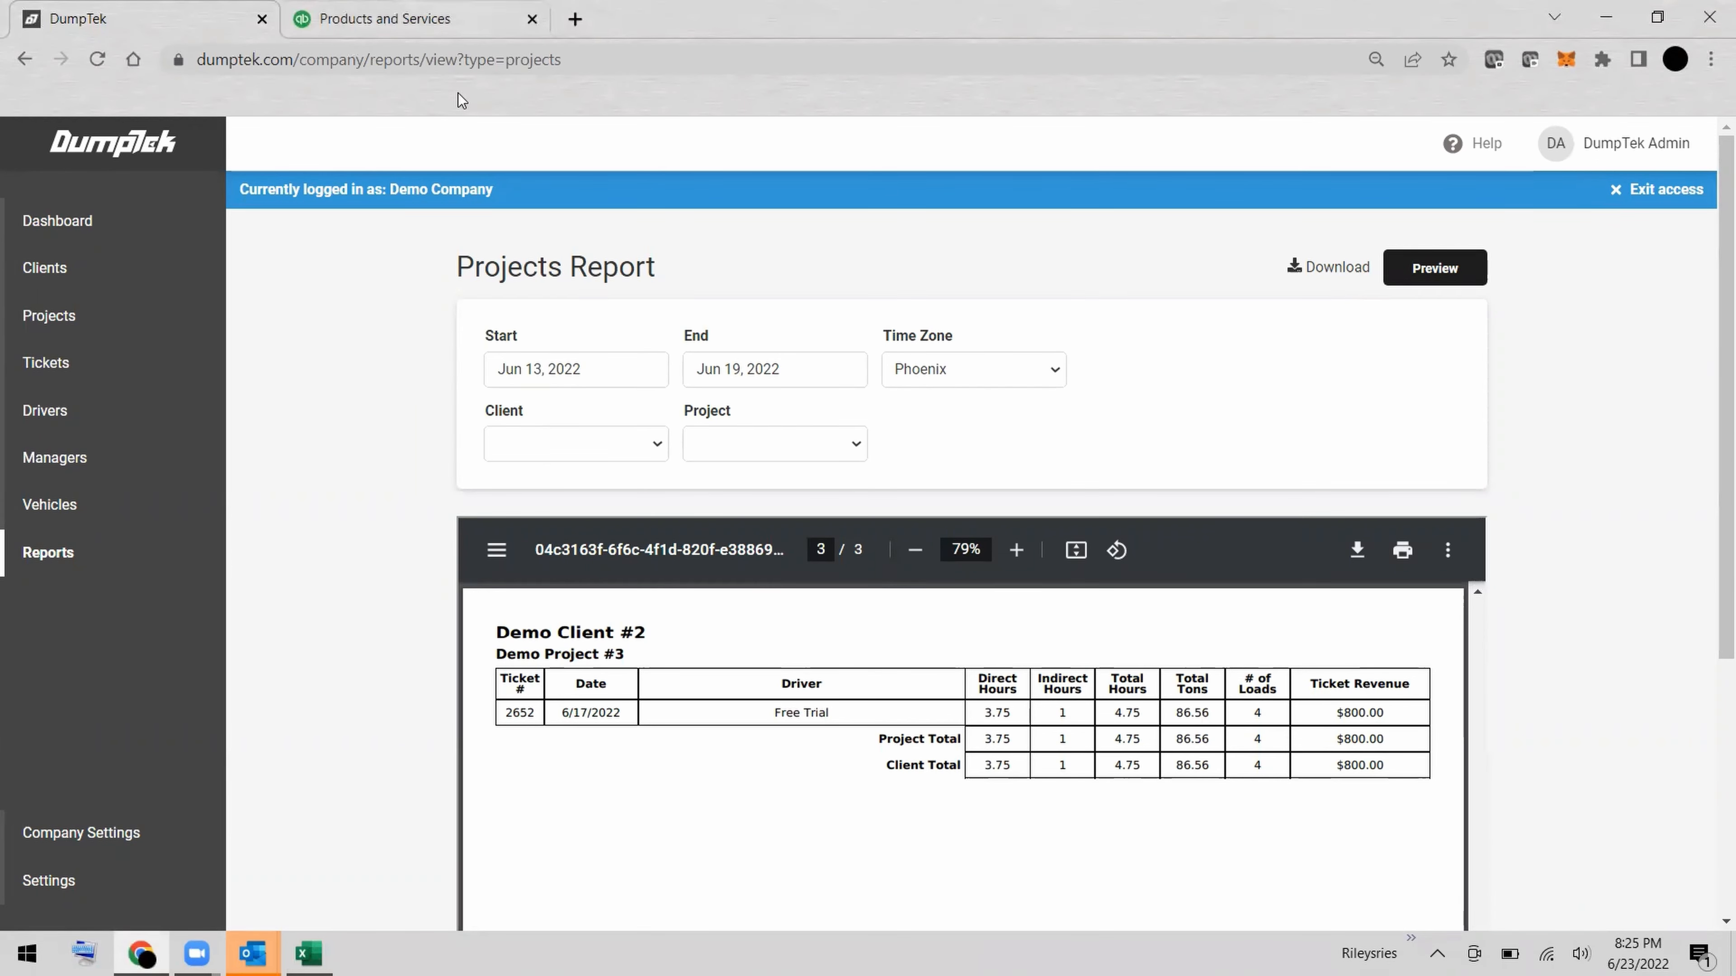
{"action": "key", "text": "ctrl+Tab"}
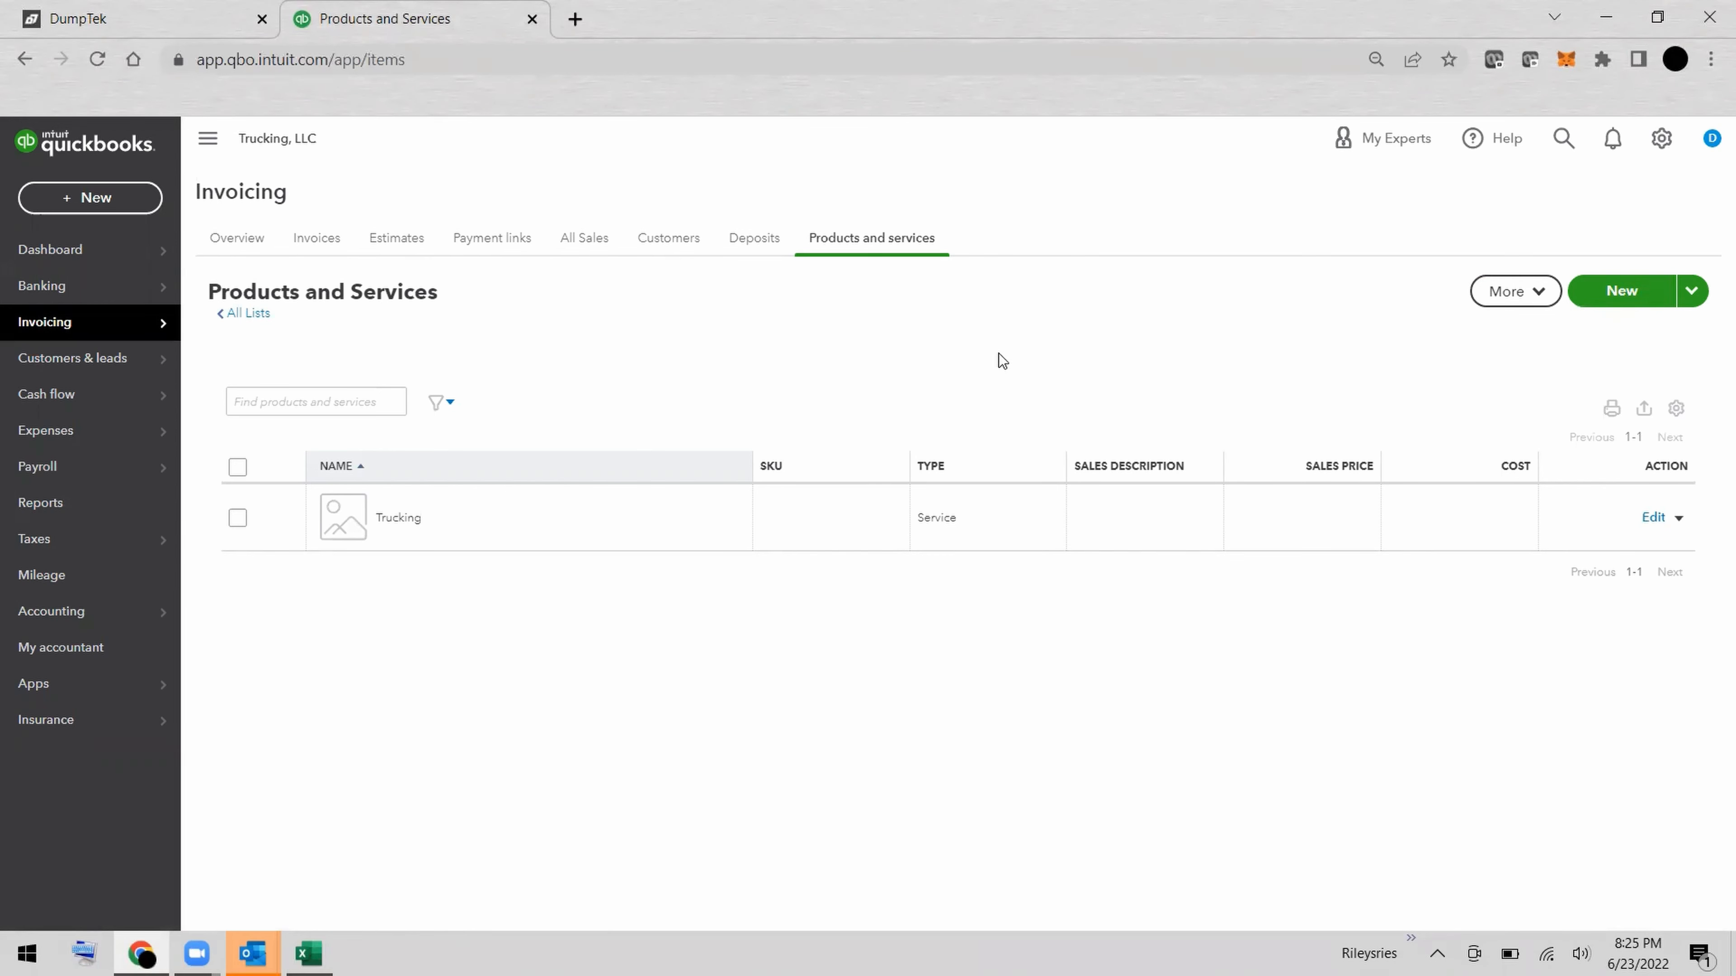
{"action": "left_click", "coordinate": [1663, 139]}
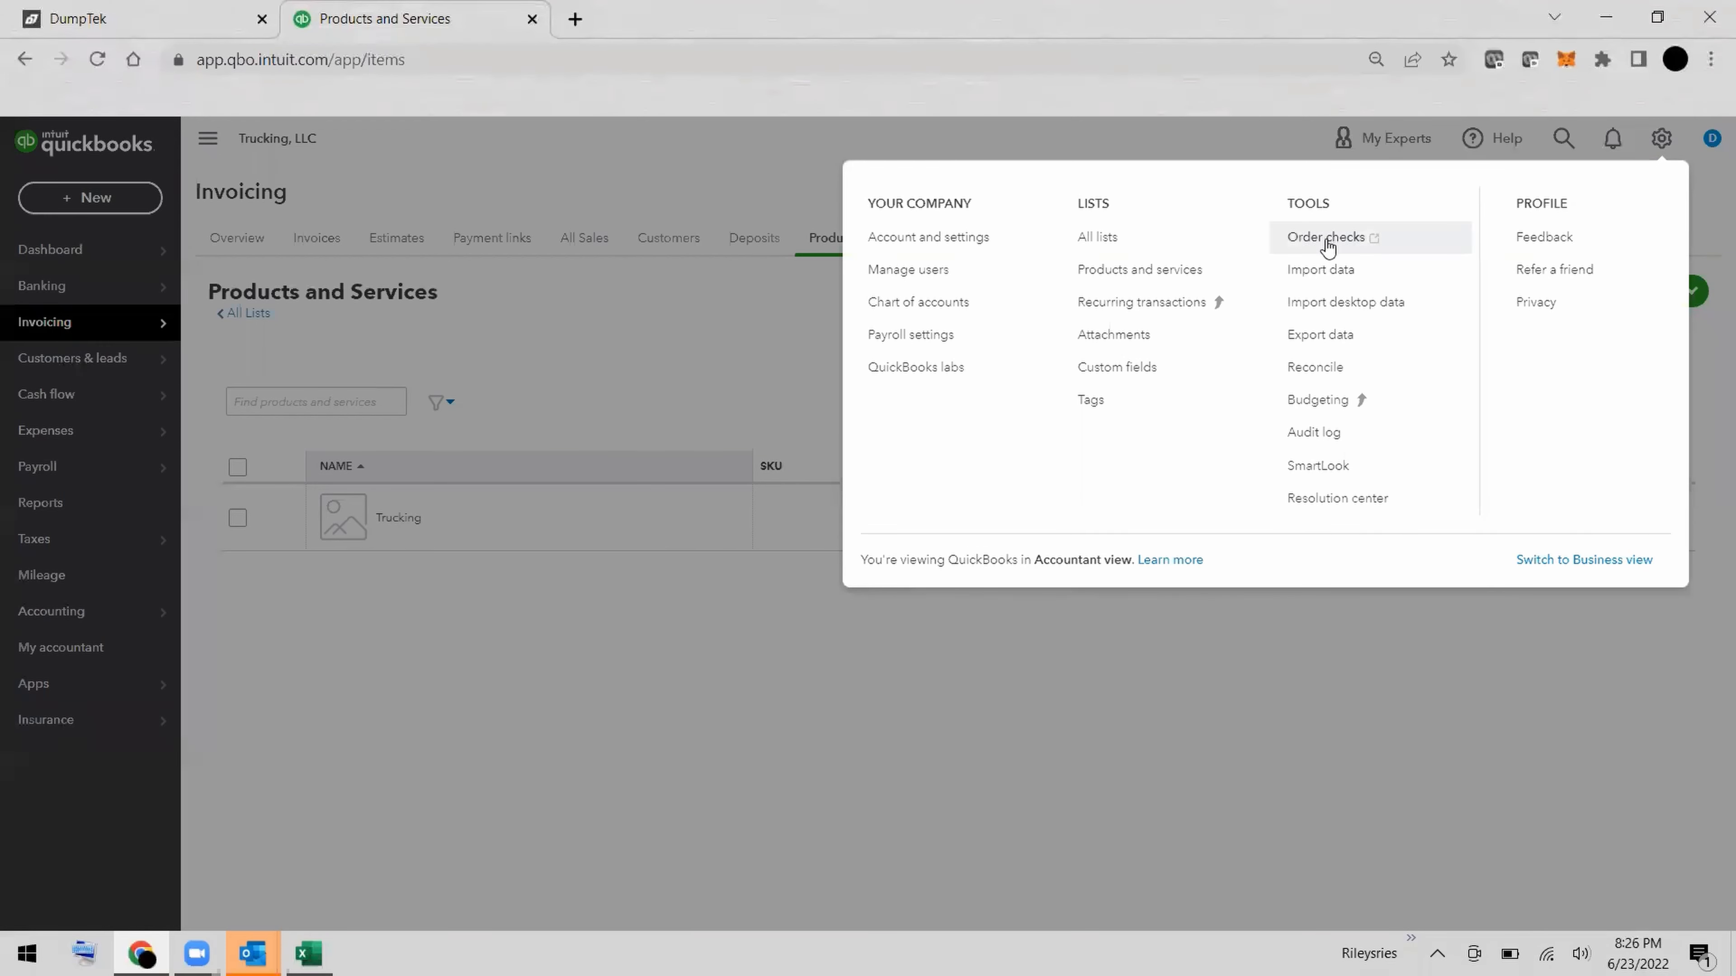
{"action": "left_click", "coordinate": [1335, 270]}
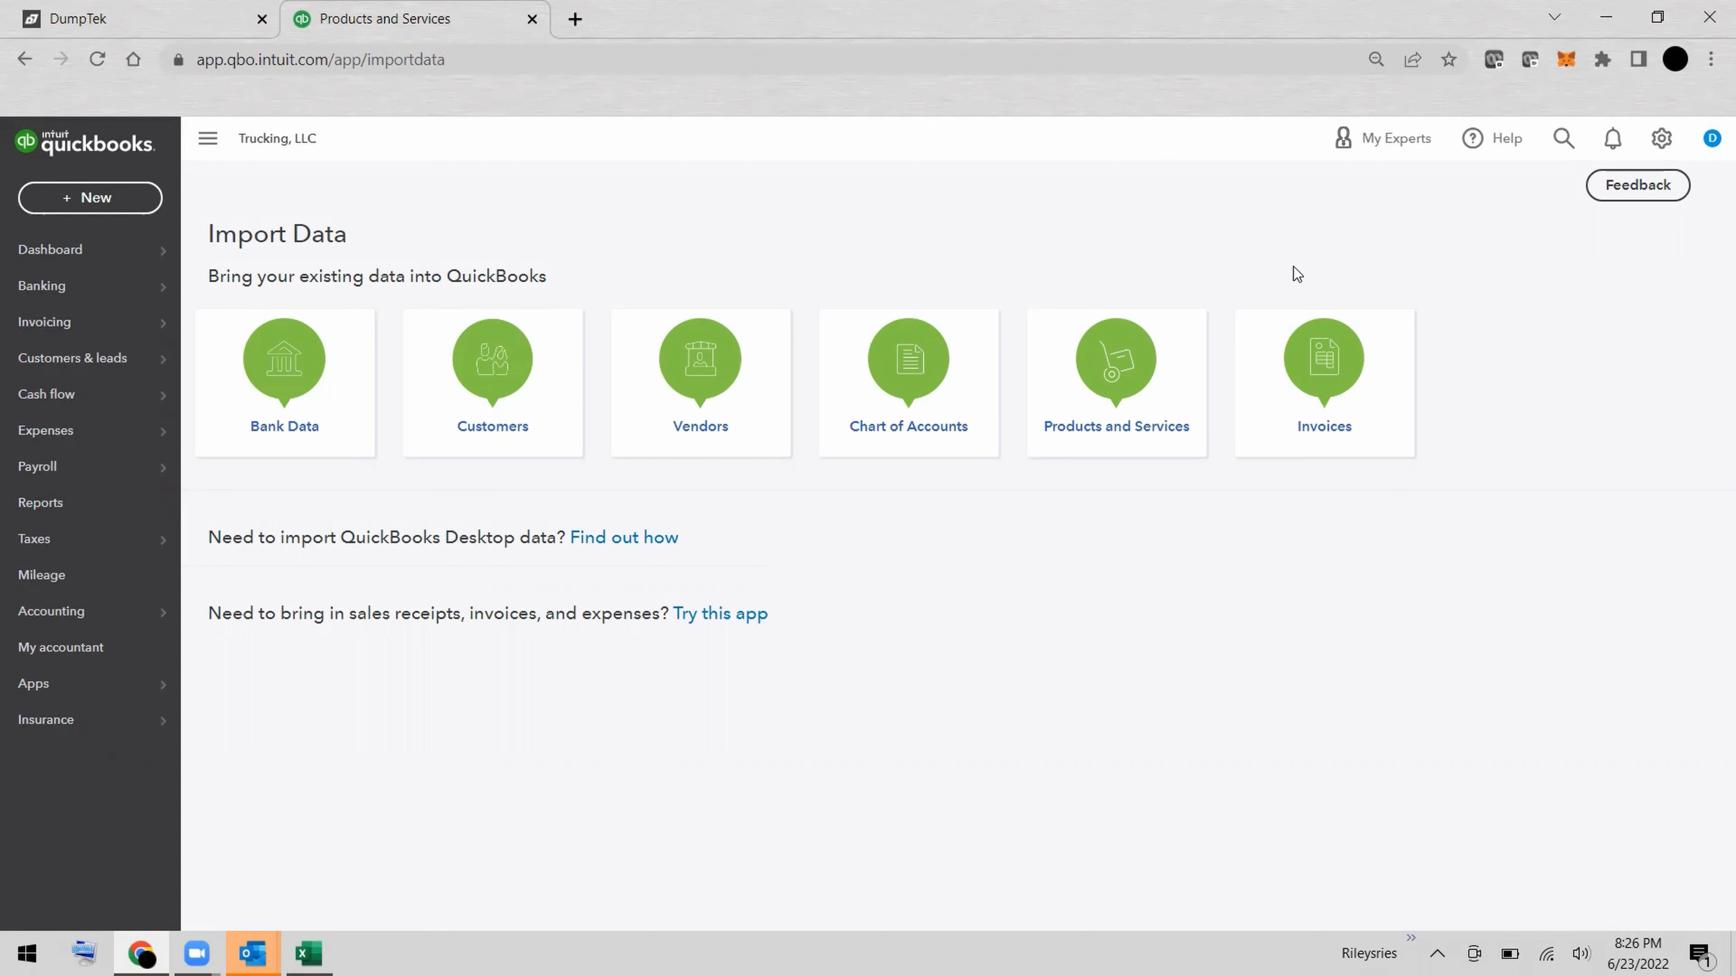
{"action": "left_click", "coordinate": [1335, 385]}
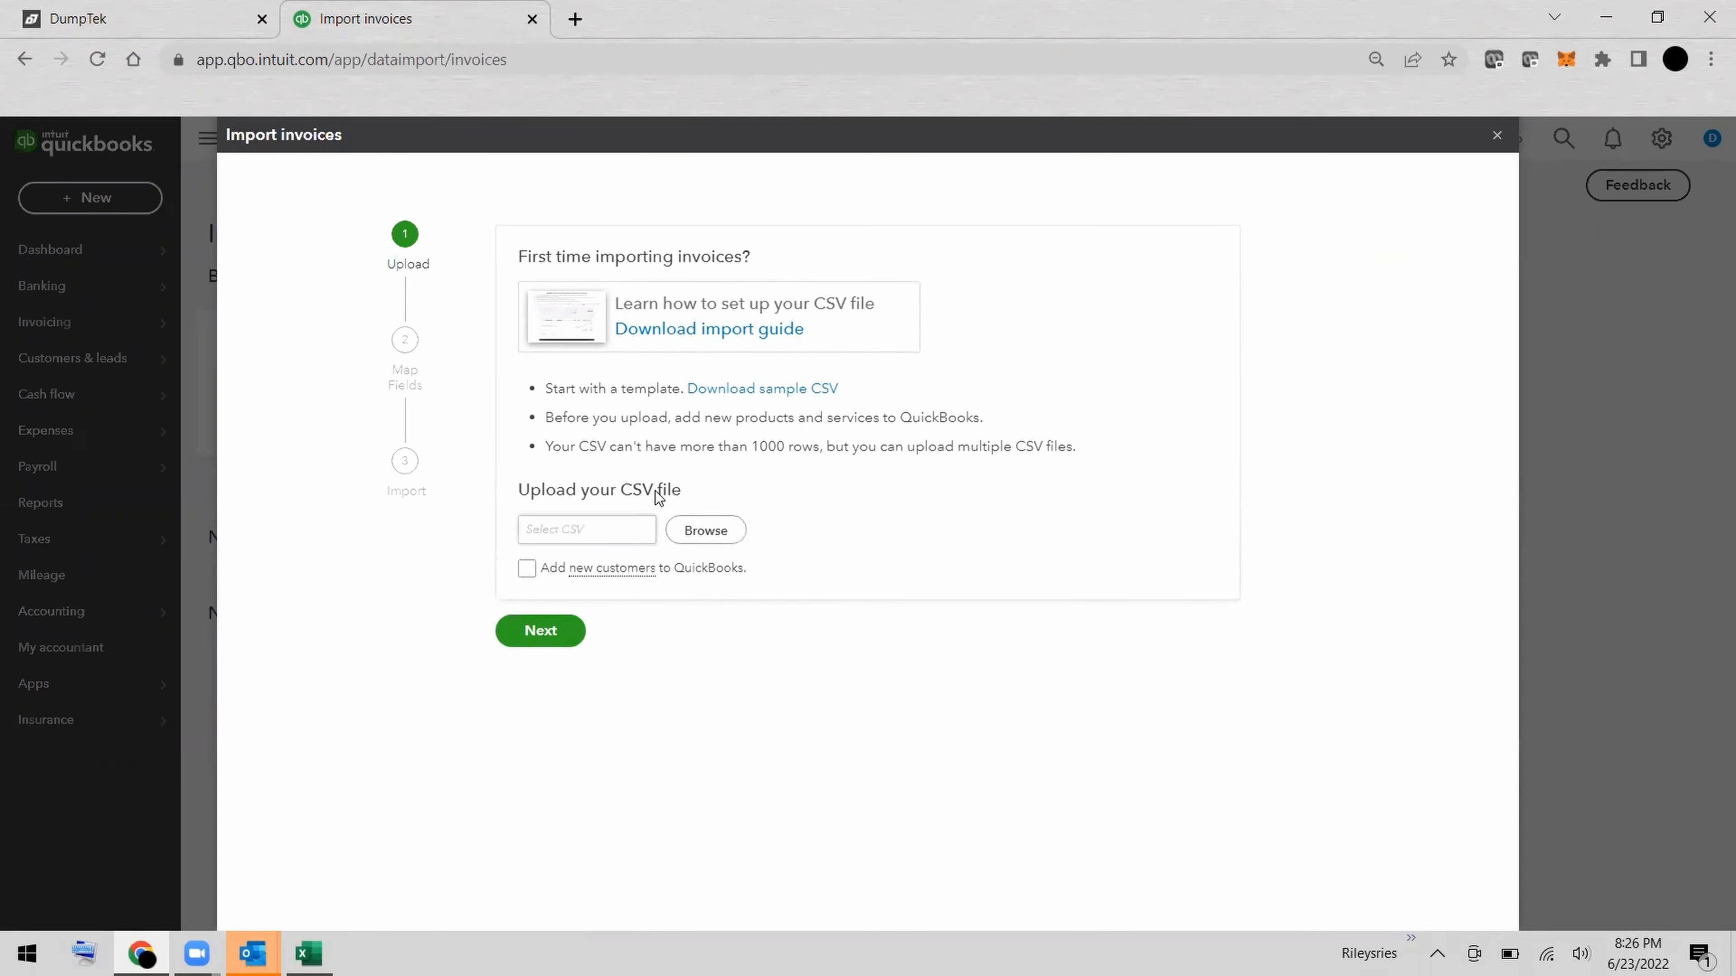
Choose 2022-06-24-projects.csv from the Downloads folder as the invoice CSV file to upload.
{"action": "left_click", "coordinate": [708, 538]}
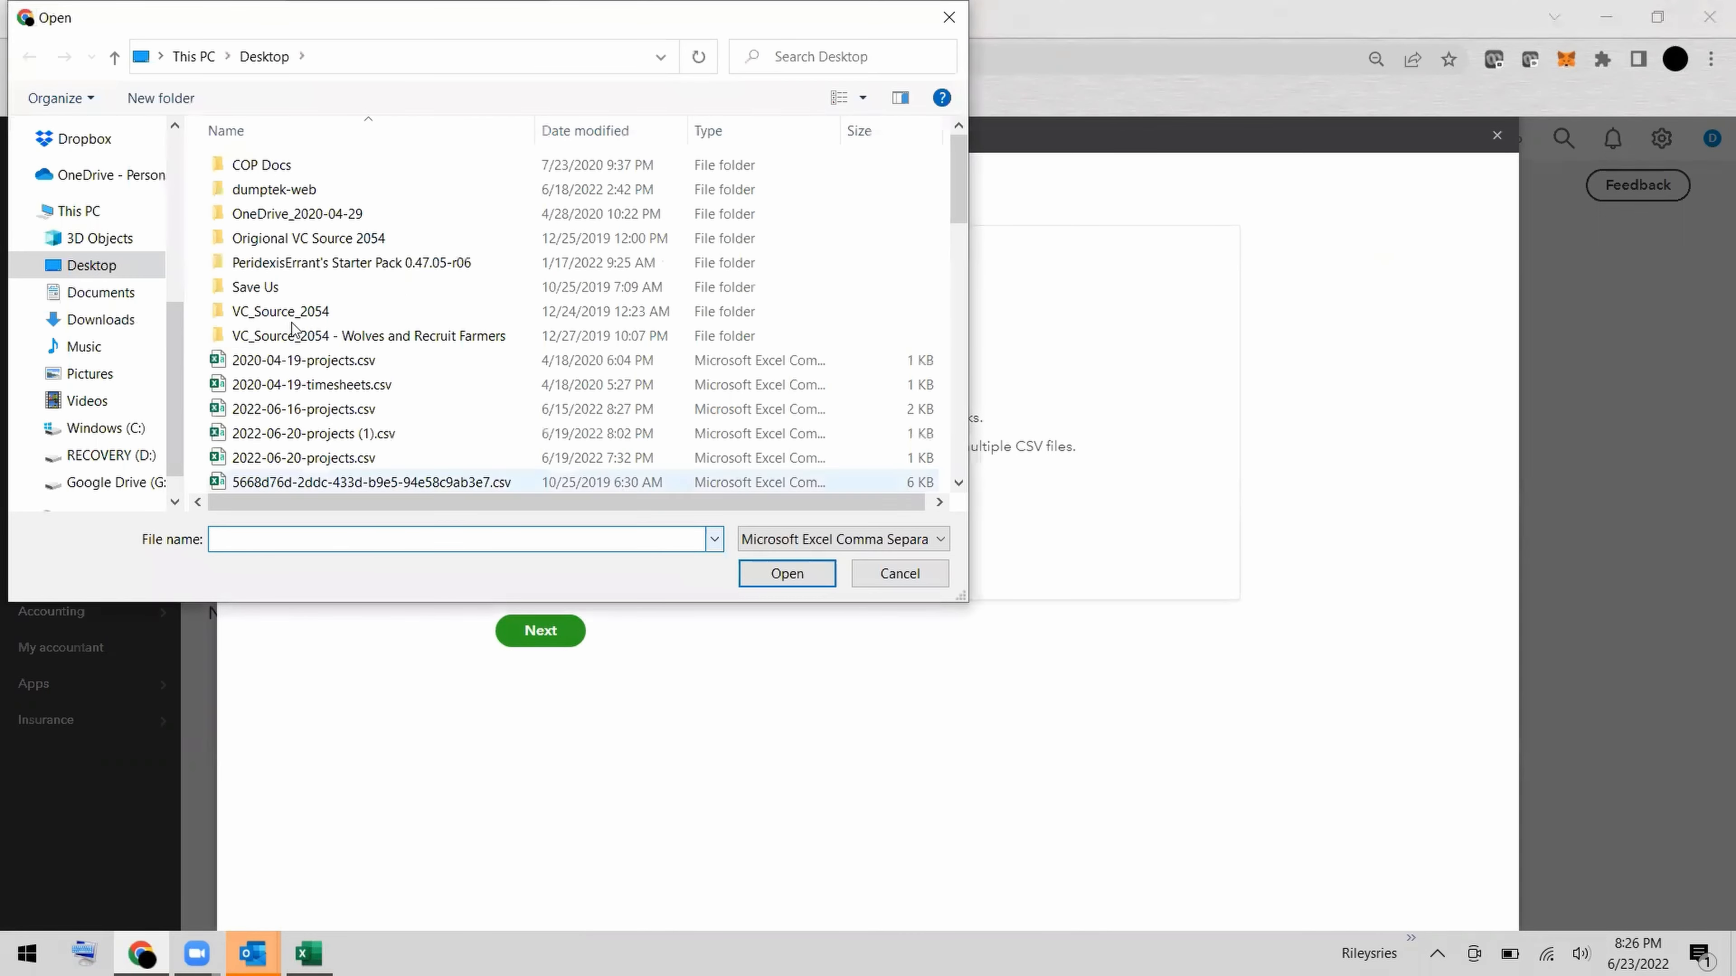
{"action": "left_click", "coordinate": [139, 311]}
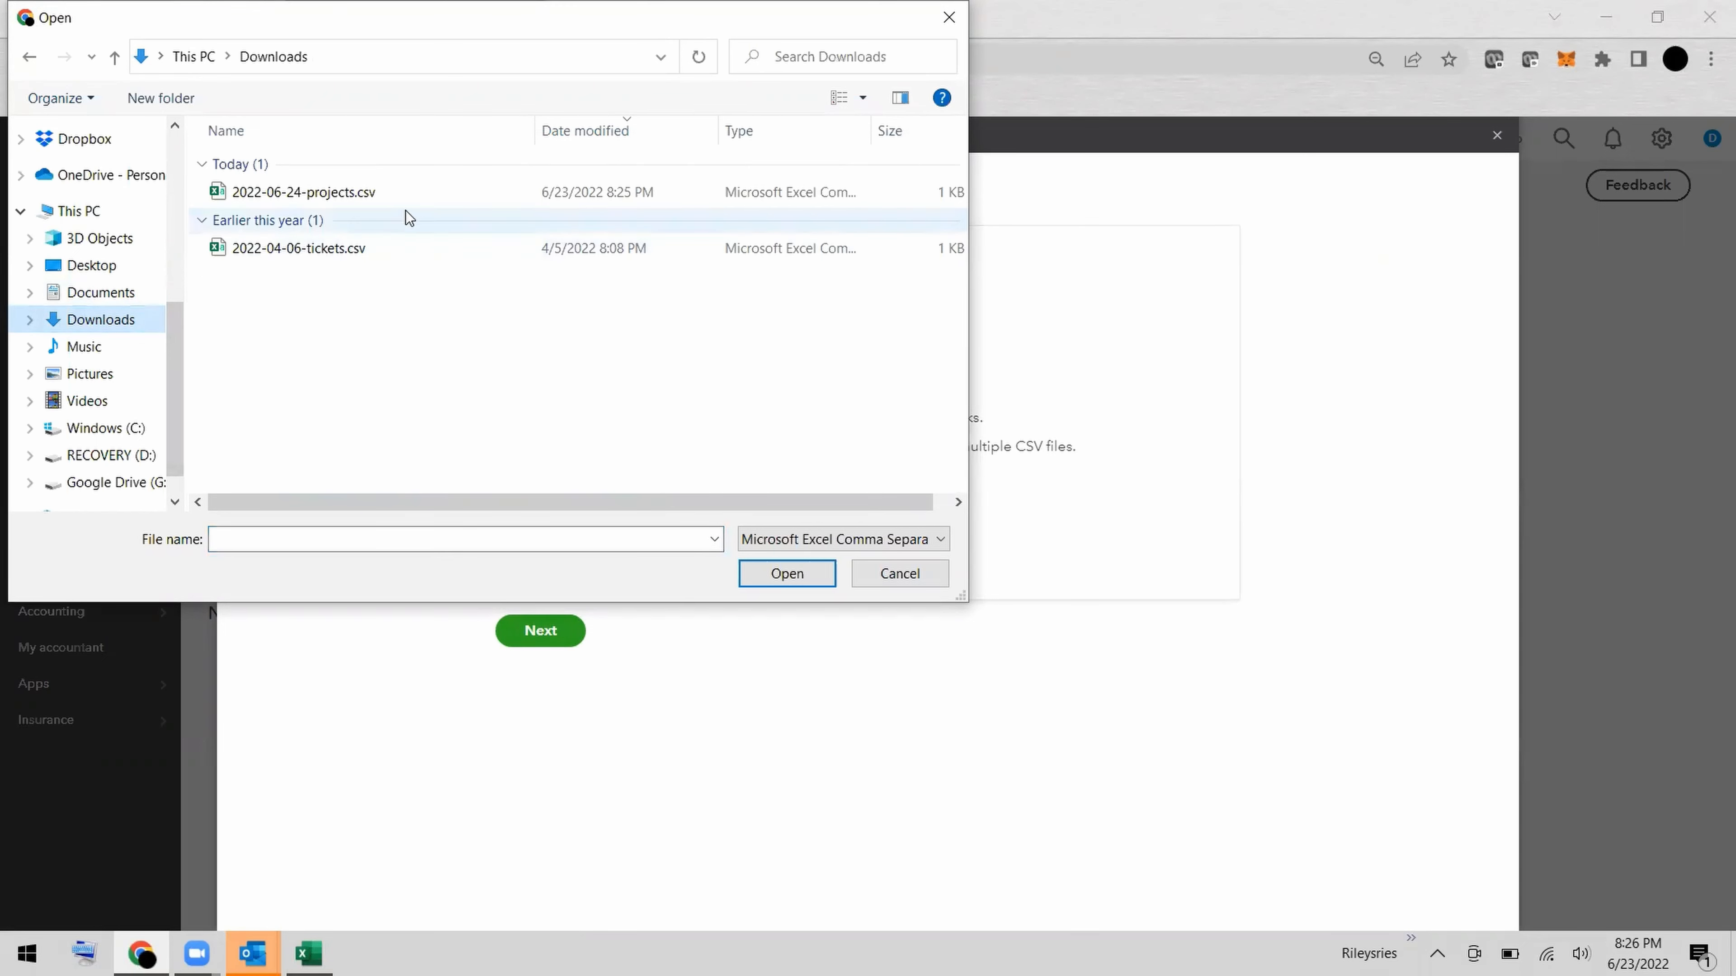
{"action": "left_click", "coordinate": [373, 191]}
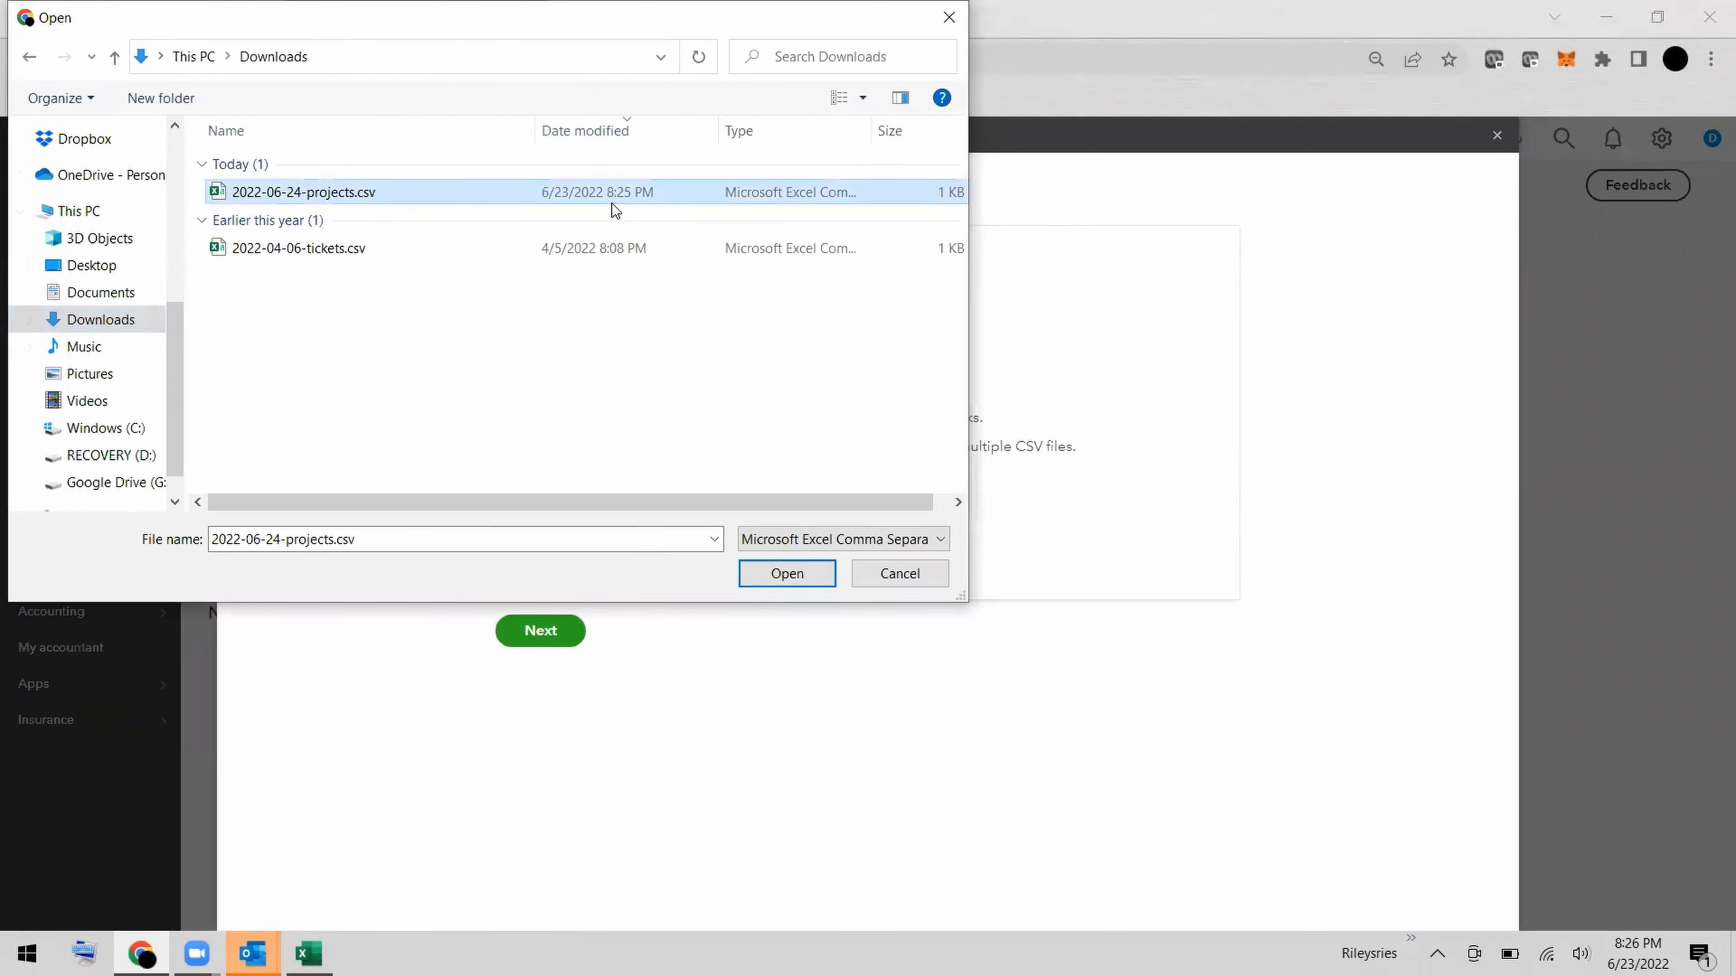
{"action": "left_click", "coordinate": [776, 585]}
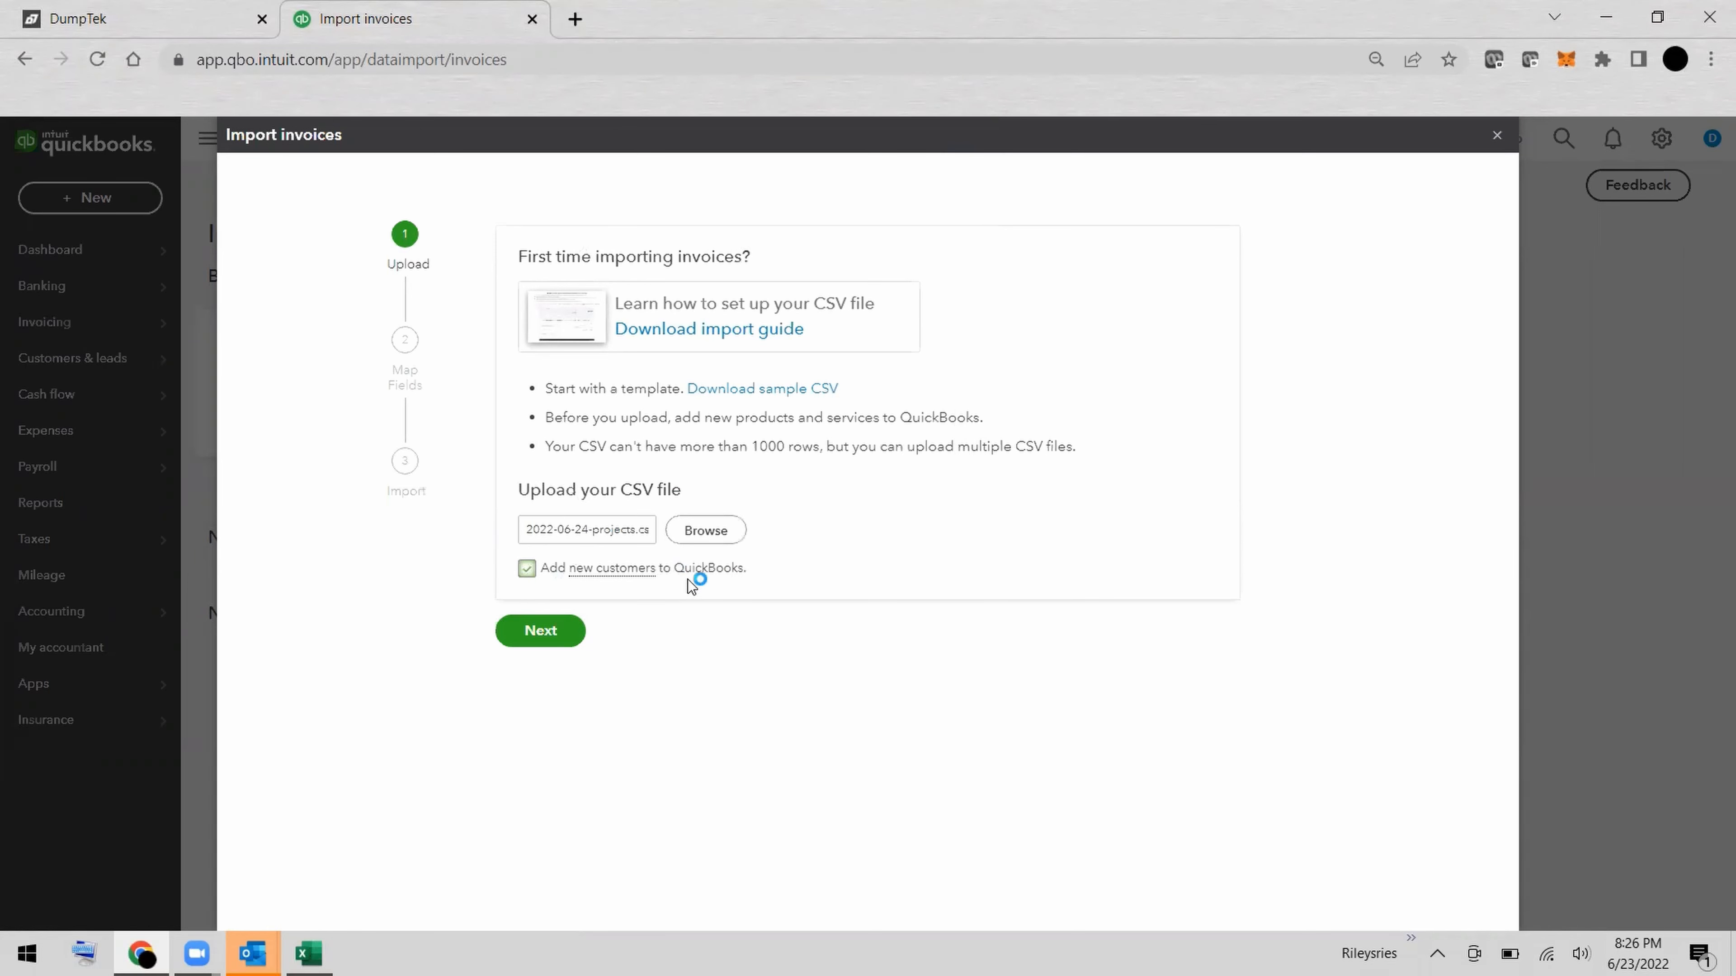
Proceed to the column mapping and map Invoice No to Invoice # and Customer to Client.
{"action": "left_click", "coordinate": [555, 637]}
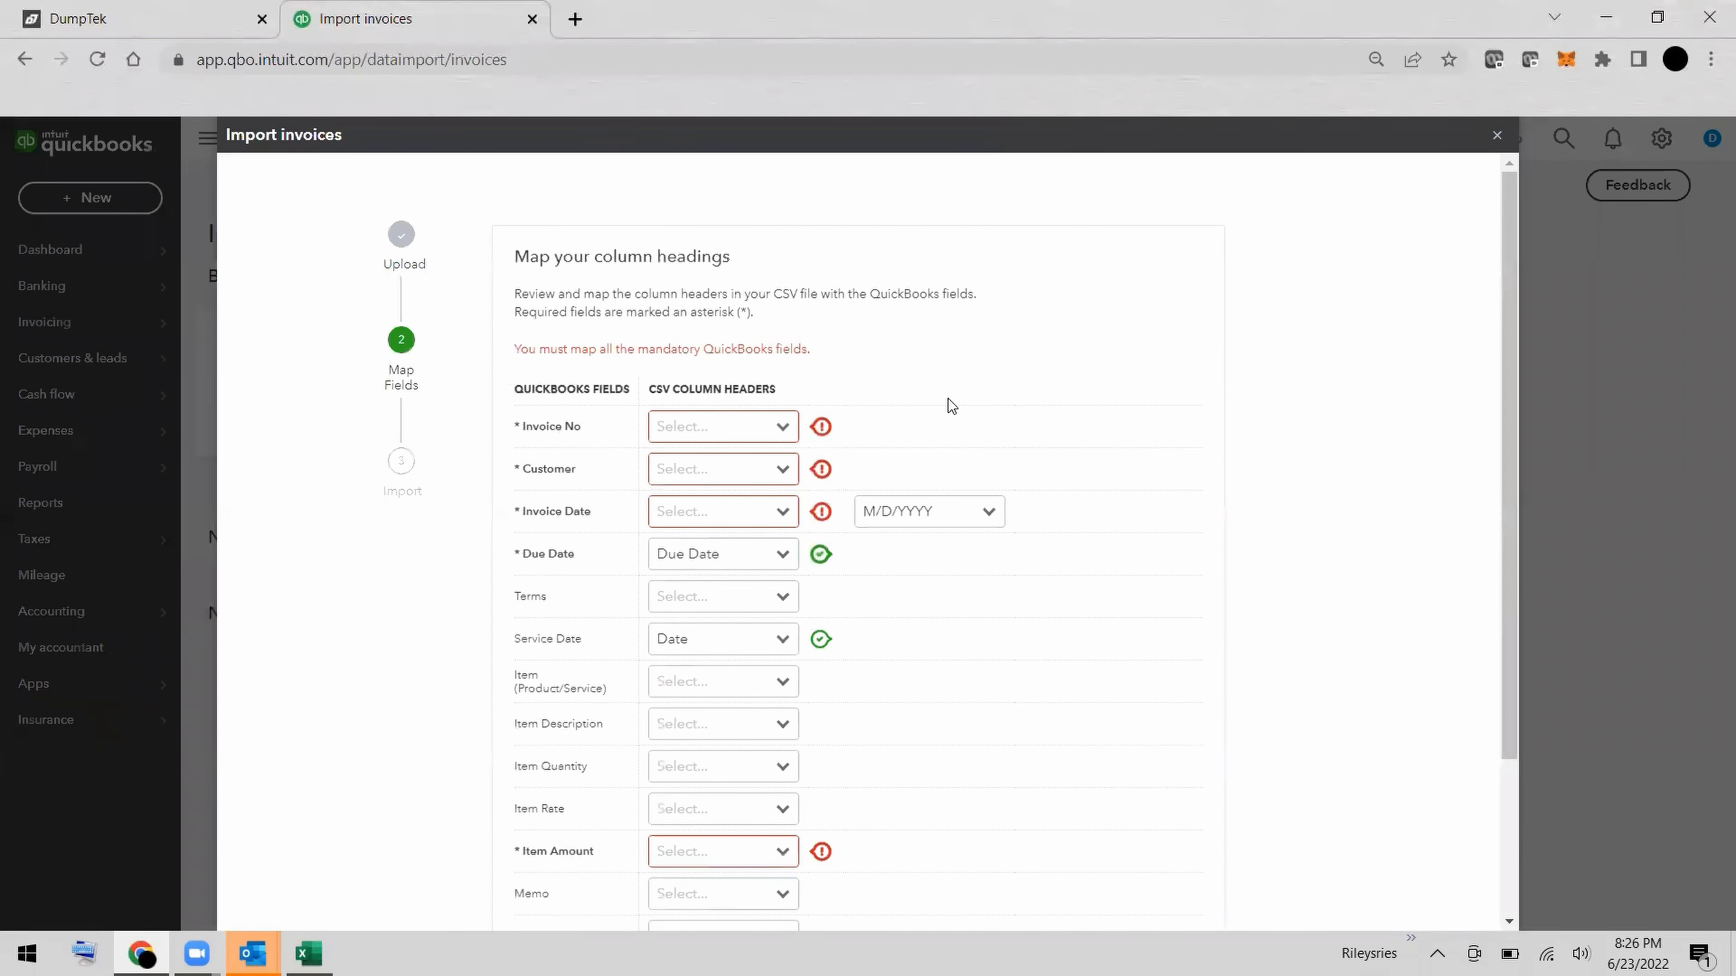
{"action": "scroll", "coordinate": [948, 399], "scroll_direction": "down", "scroll_amount": 1}
{"action": "scroll", "coordinate": [948, 399], "scroll_direction": "up", "scroll_amount": 1}
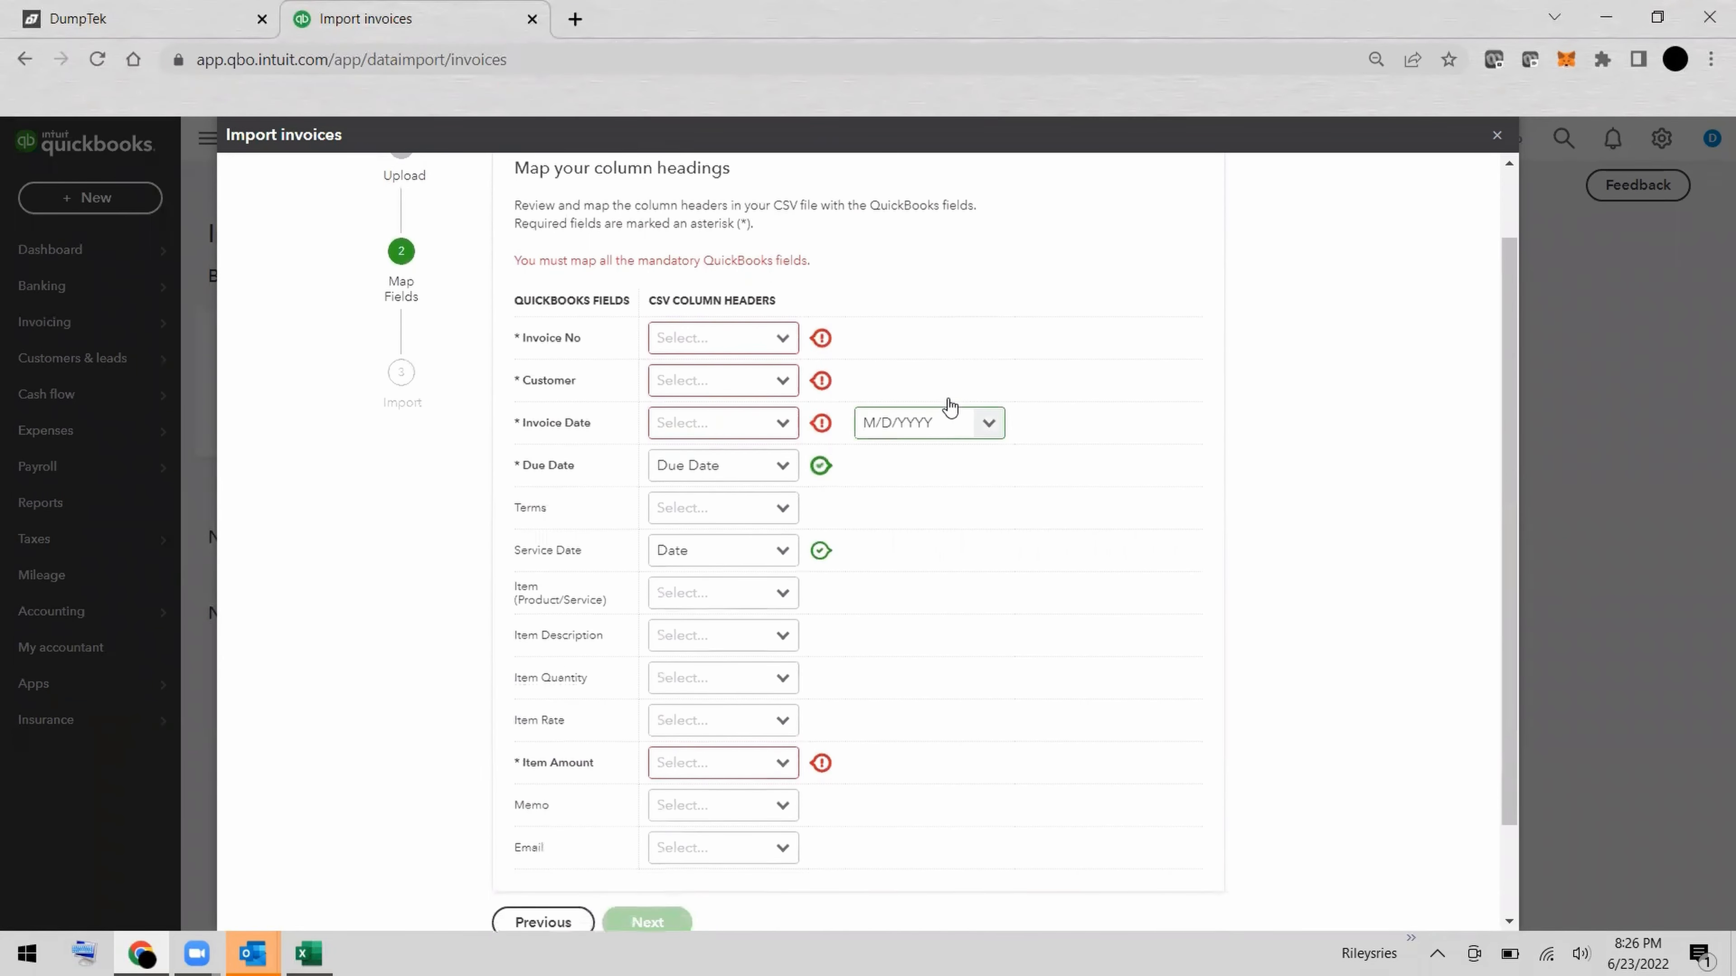
{"action": "scroll", "coordinate": [948, 405], "scroll_direction": "down", "scroll_amount": 1}
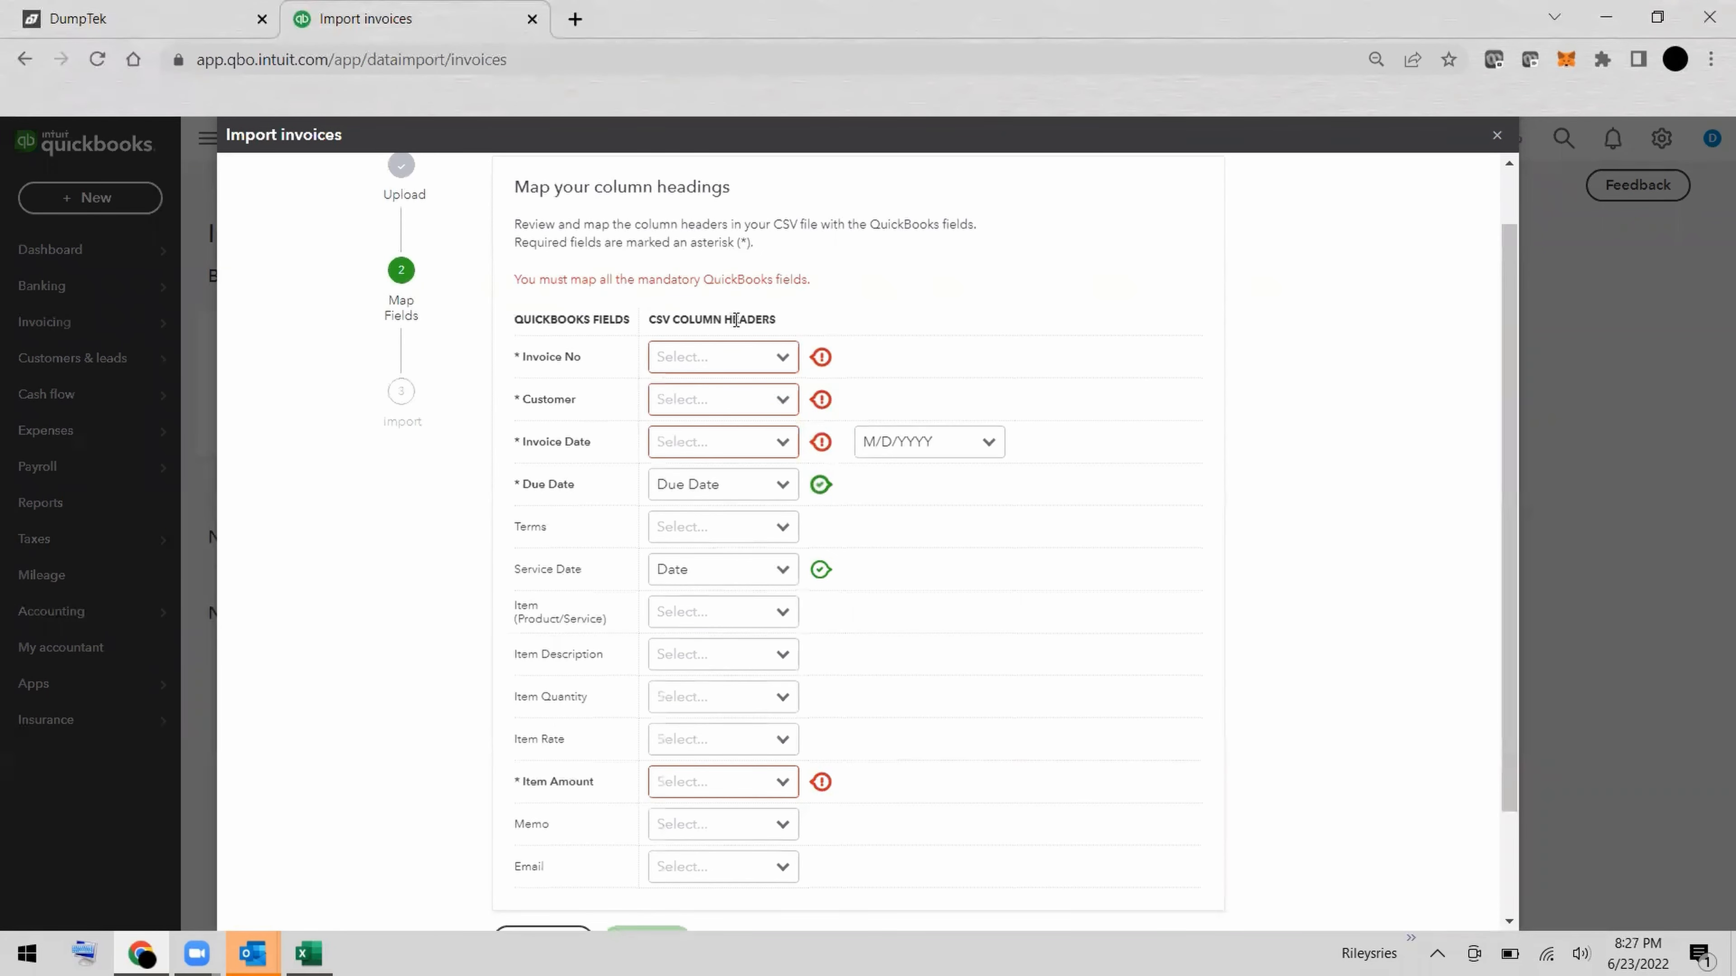
{"action": "left_click", "coordinate": [781, 359]}
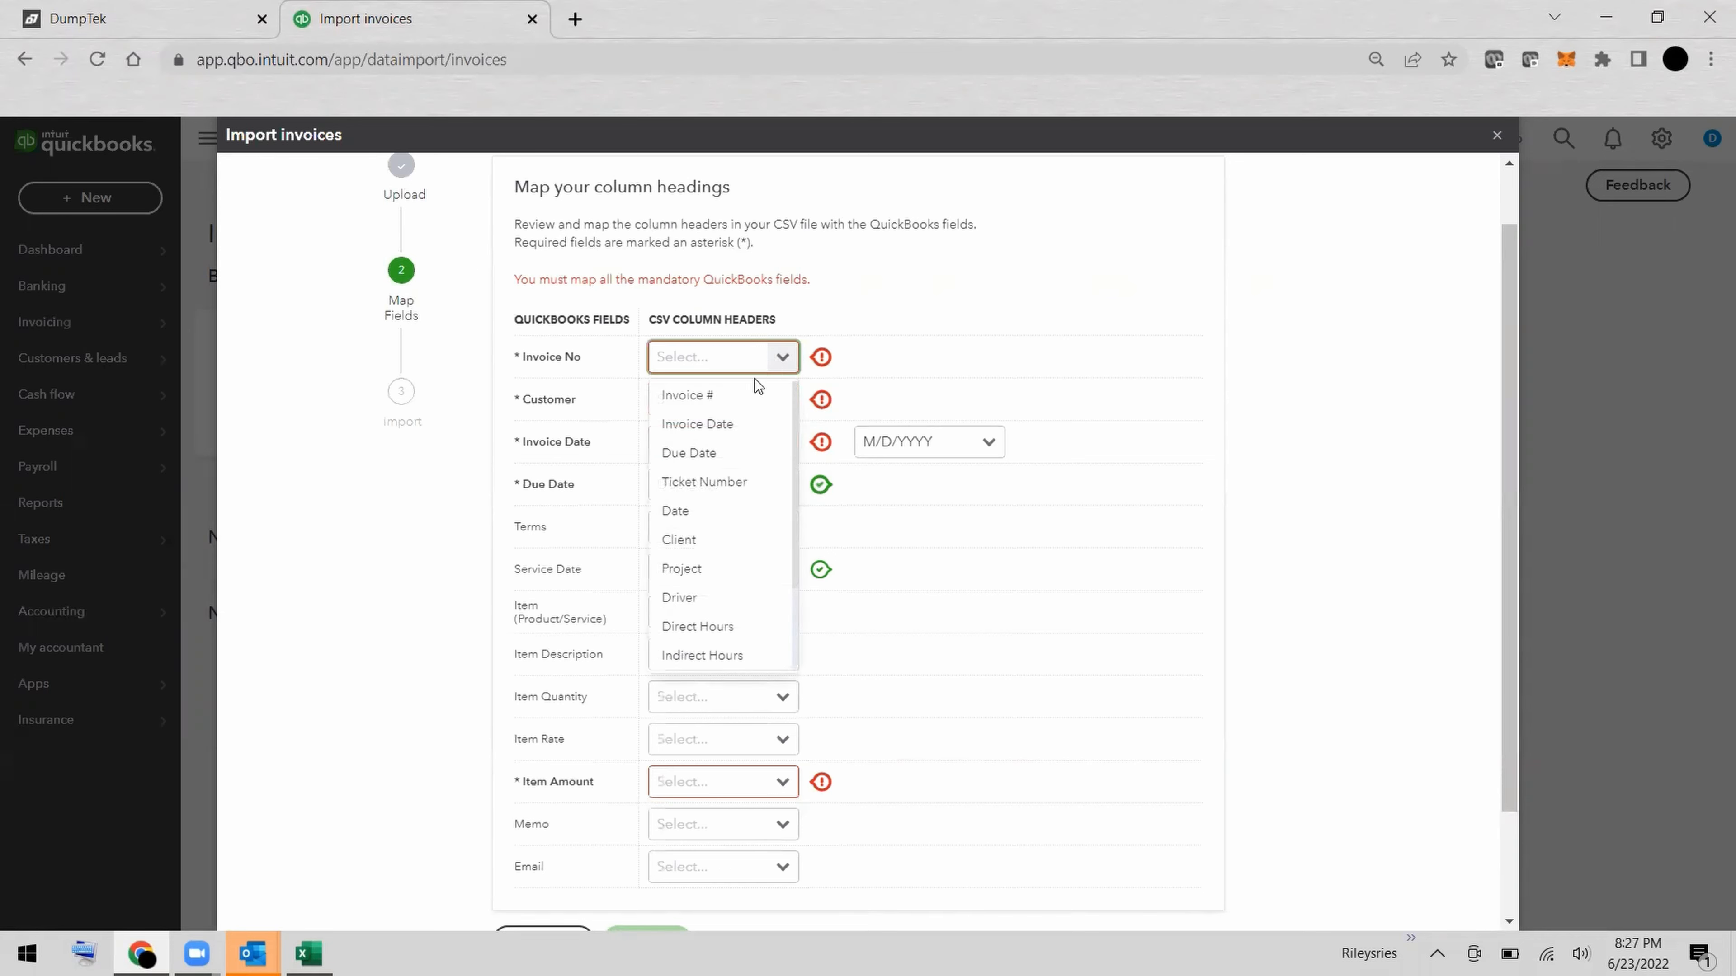
{"action": "left_click", "coordinate": [746, 403]}
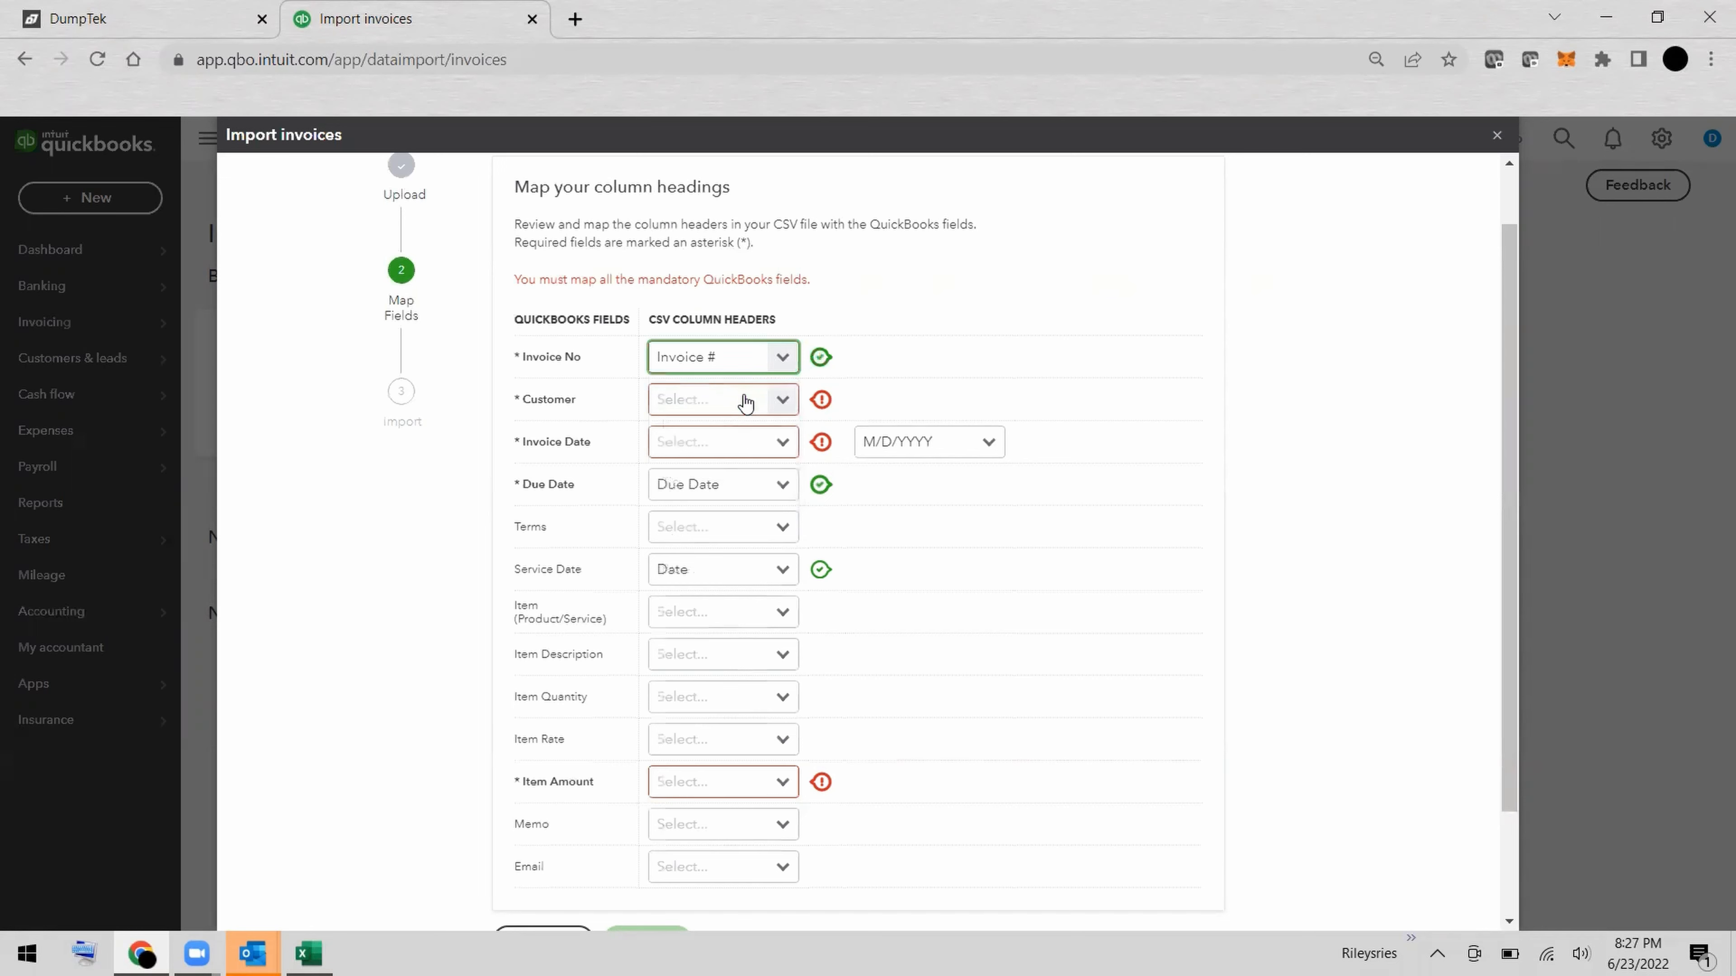
{"action": "left_click", "coordinate": [782, 402]}
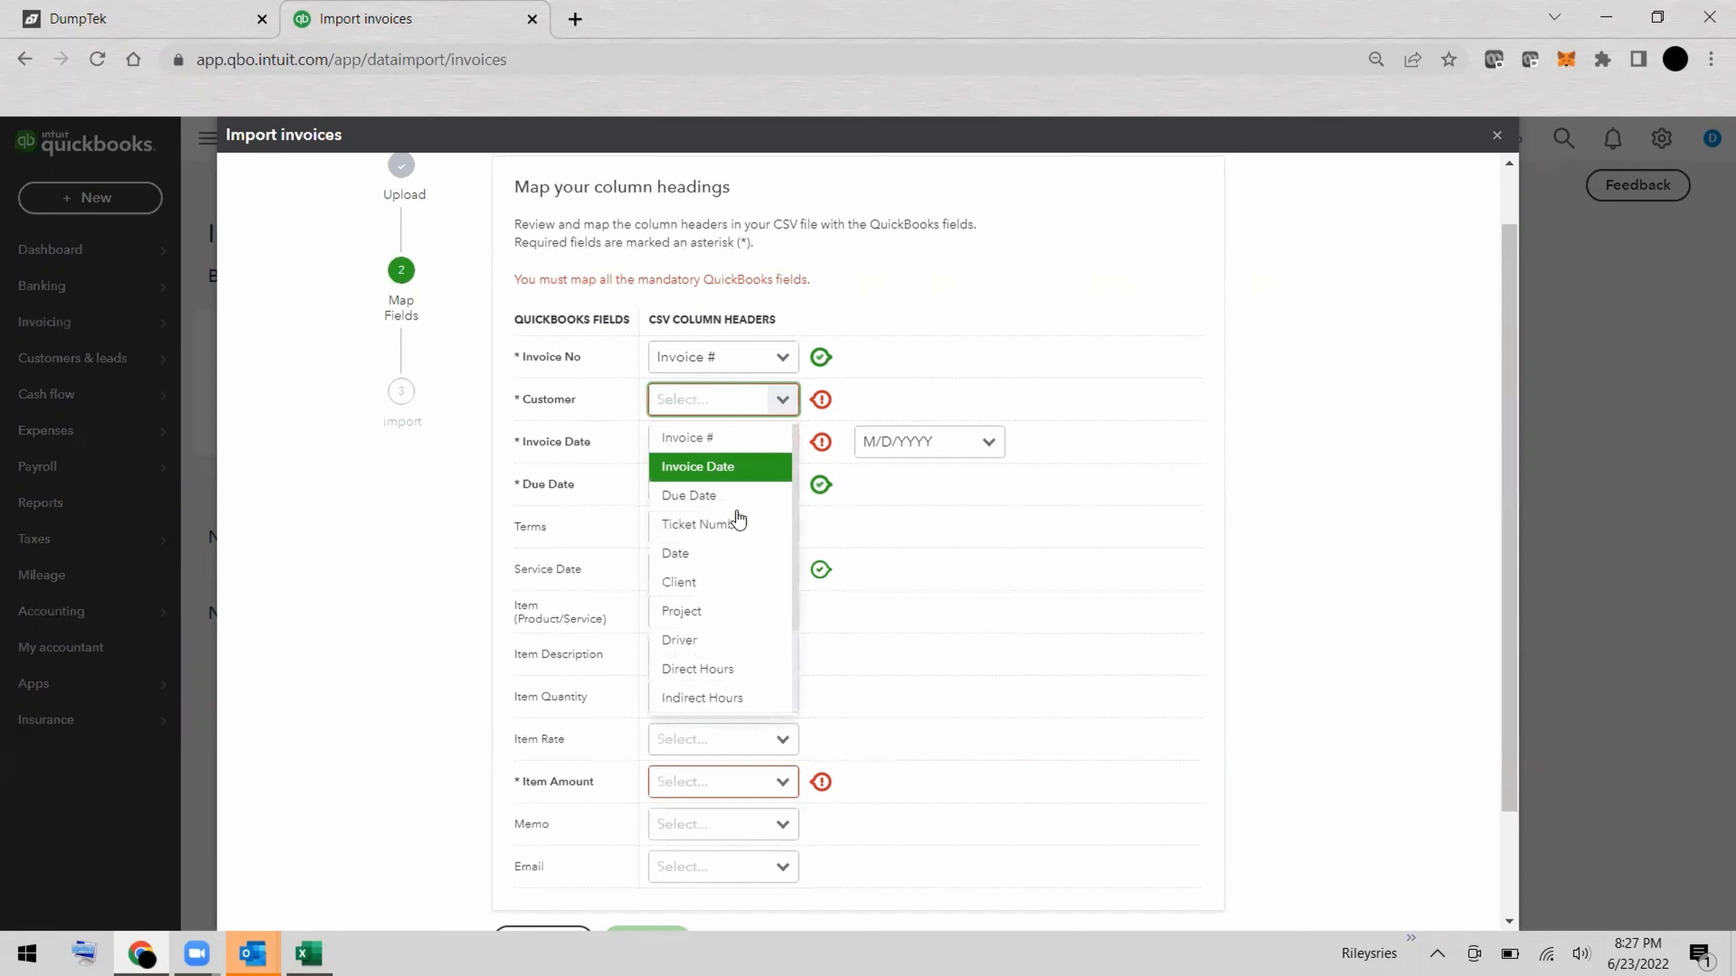
{"action": "left_click", "coordinate": [720, 587]}
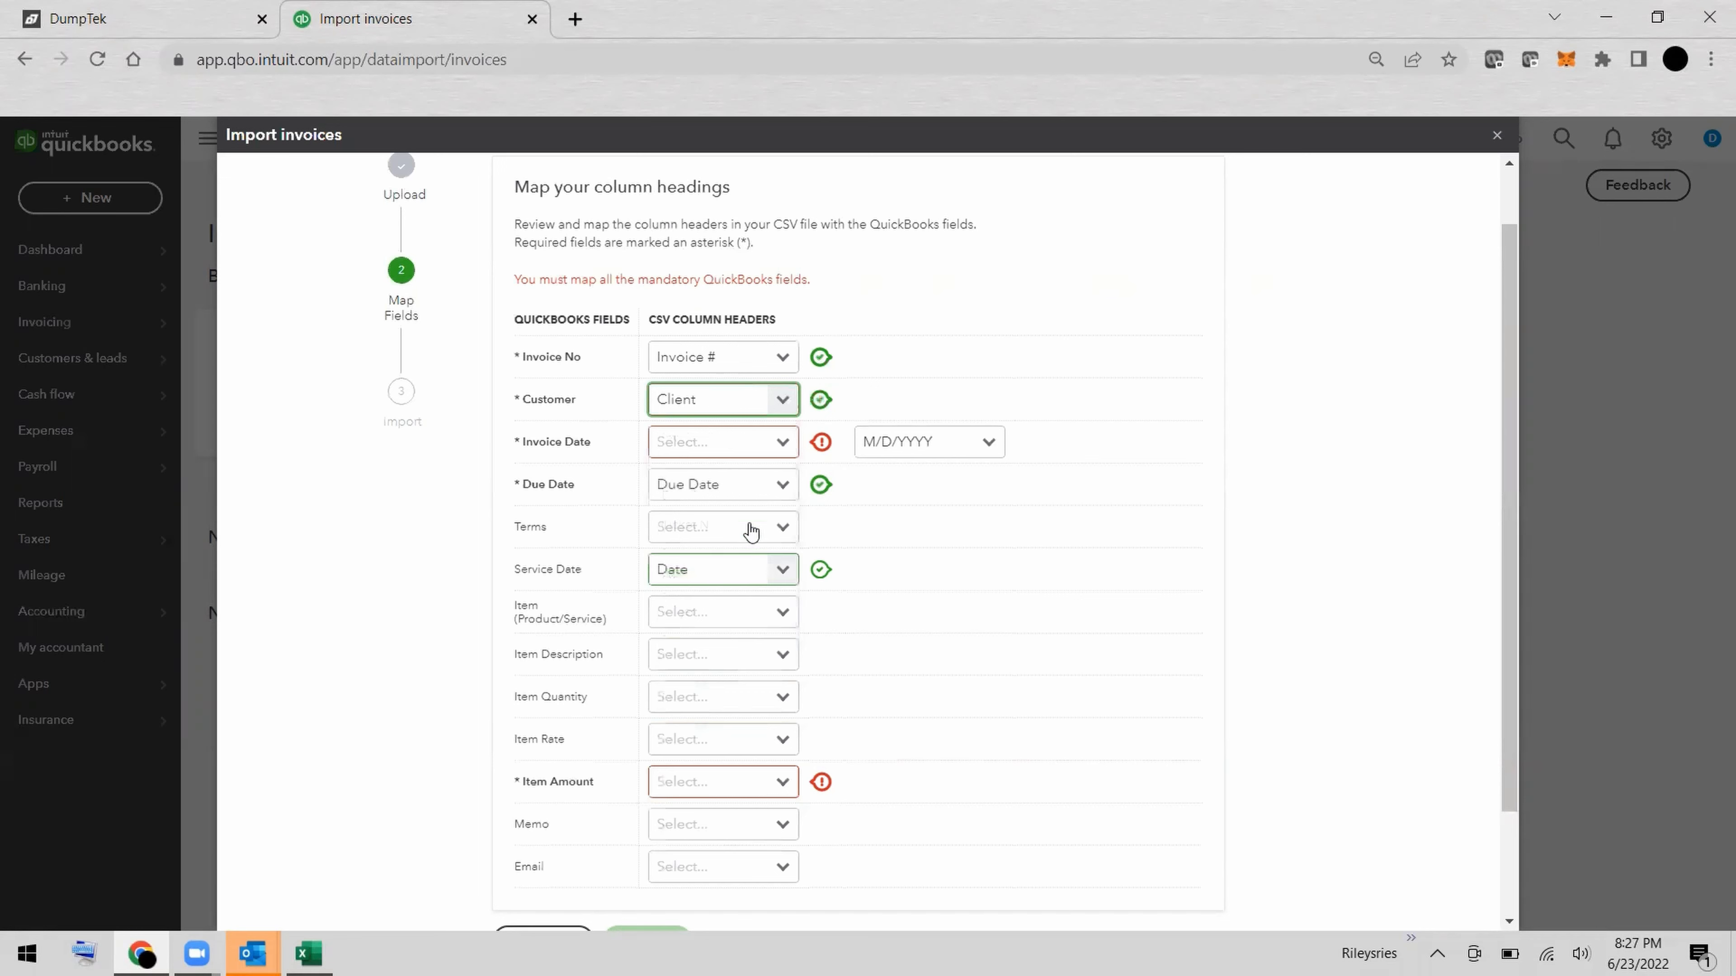
Map the required Invoice Date field to the Invoice Date column and Due Date to the Due Date column.
{"action": "left_click", "coordinate": [783, 443]}
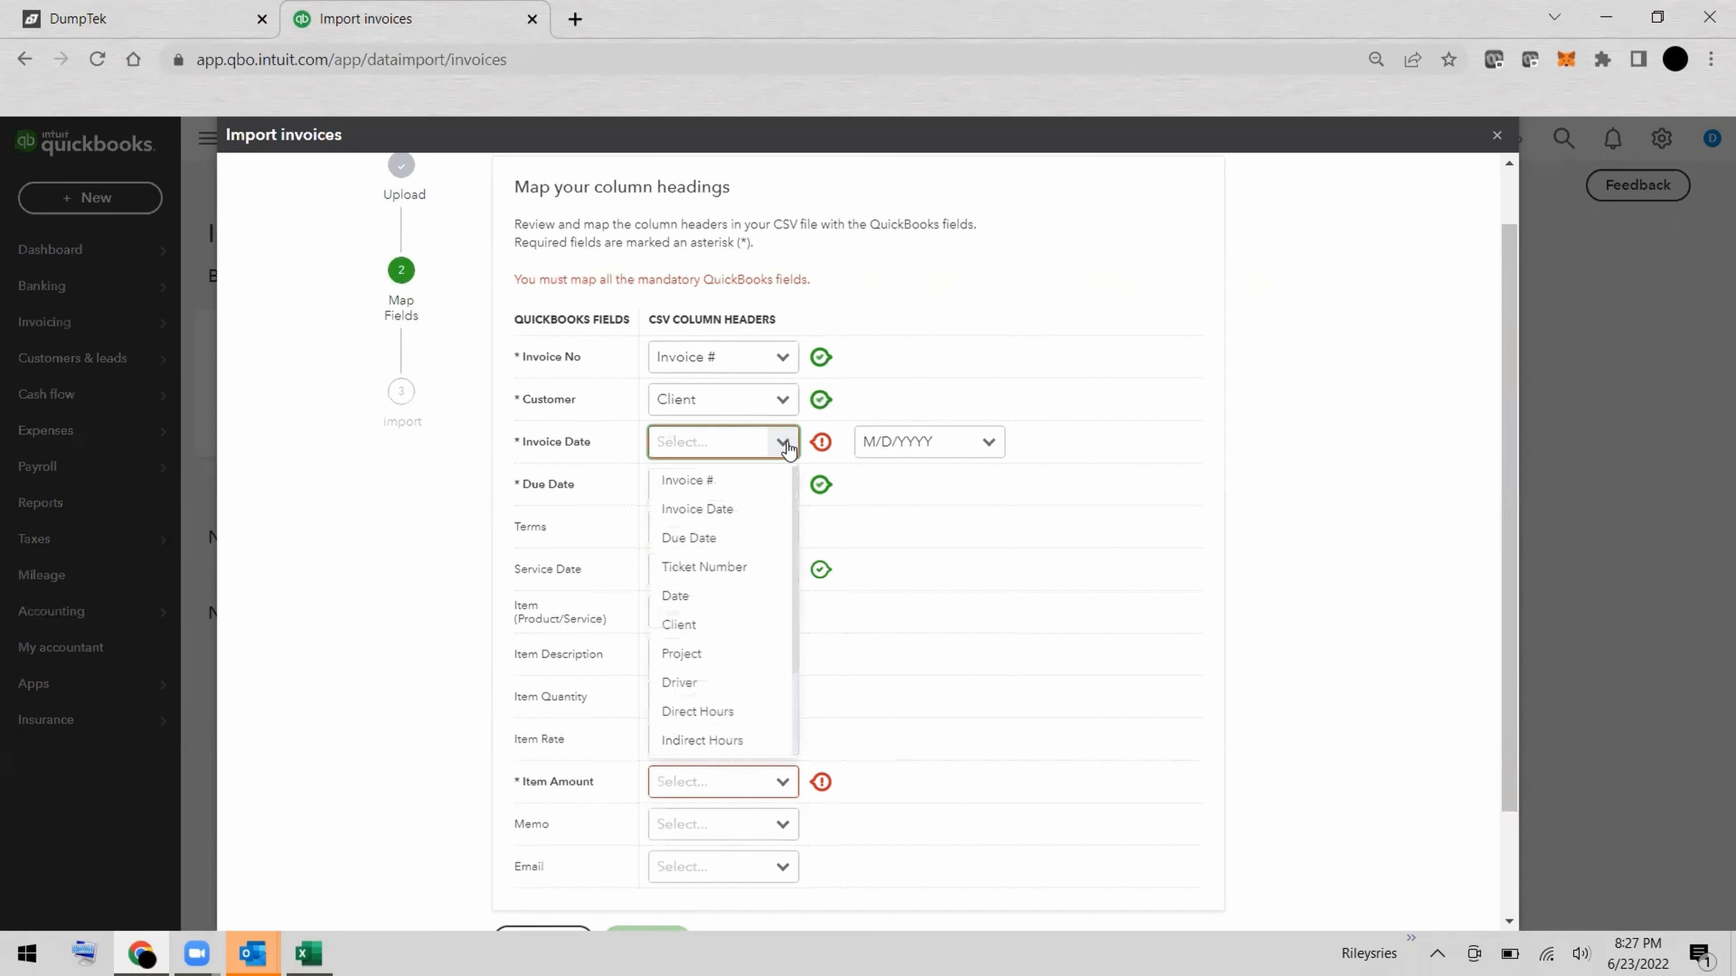
{"action": "left_click", "coordinate": [751, 519]}
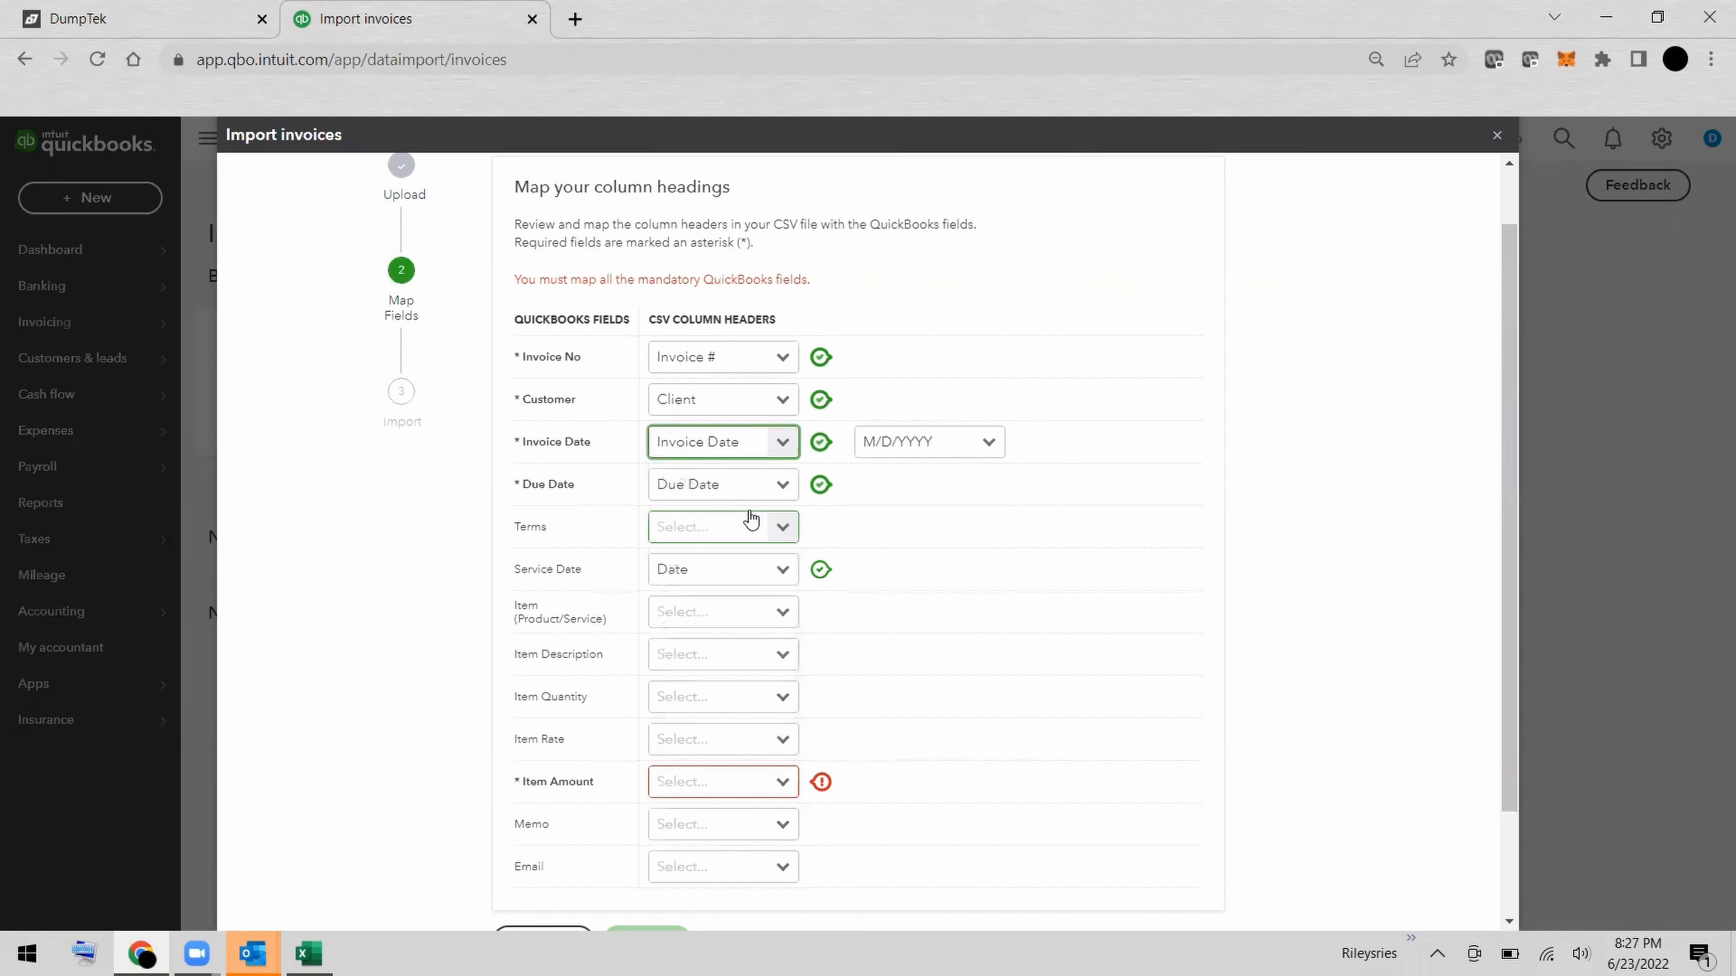
{"action": "left_click", "coordinate": [783, 485]}
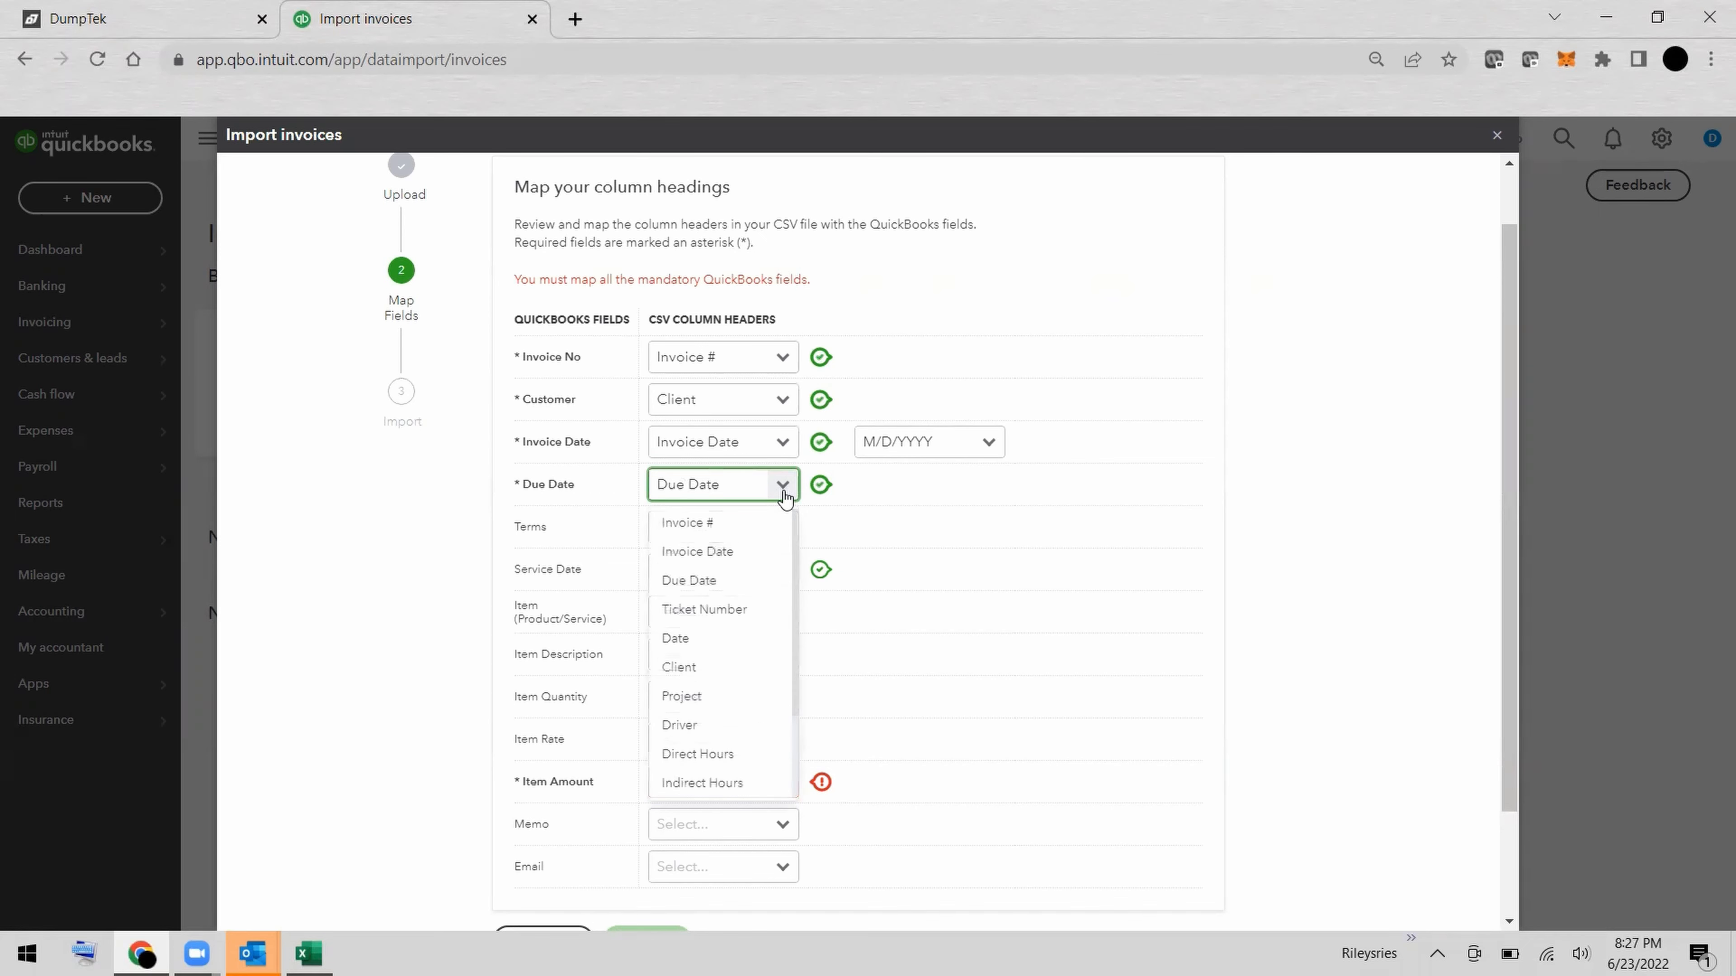
{"action": "left_click", "coordinate": [738, 591]}
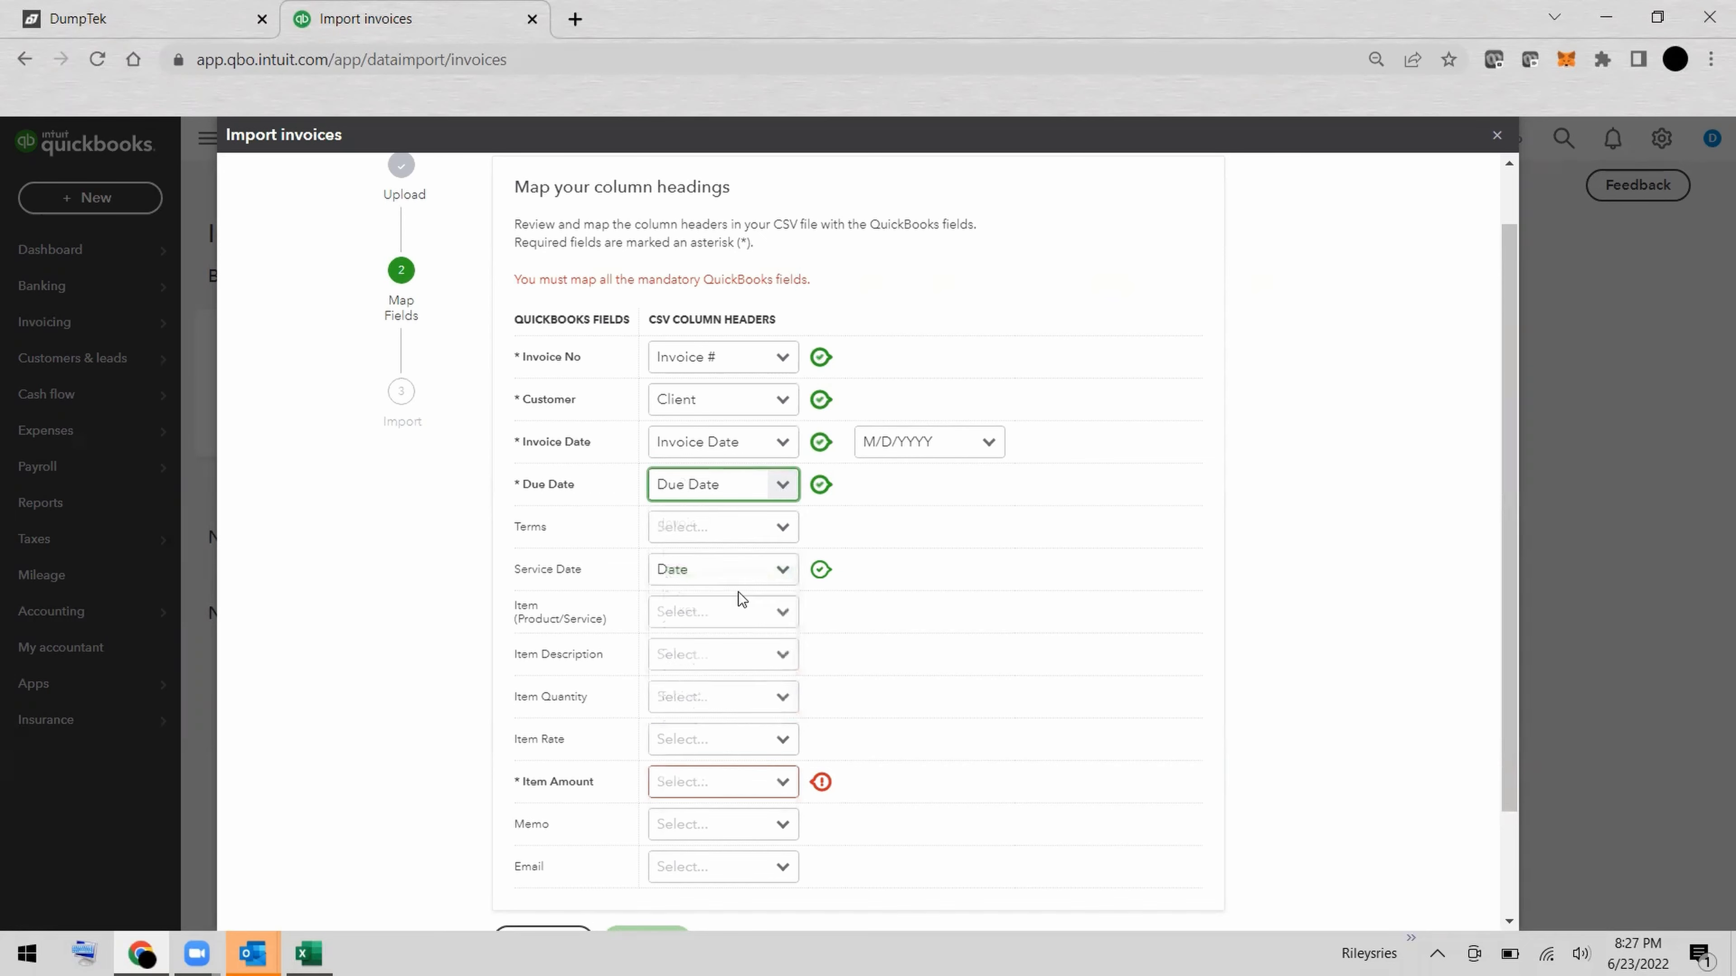
Set the Terms and Item (Product/Service) fields to Not applicable in the column mapping.
{"action": "left_click", "coordinate": [787, 532]}
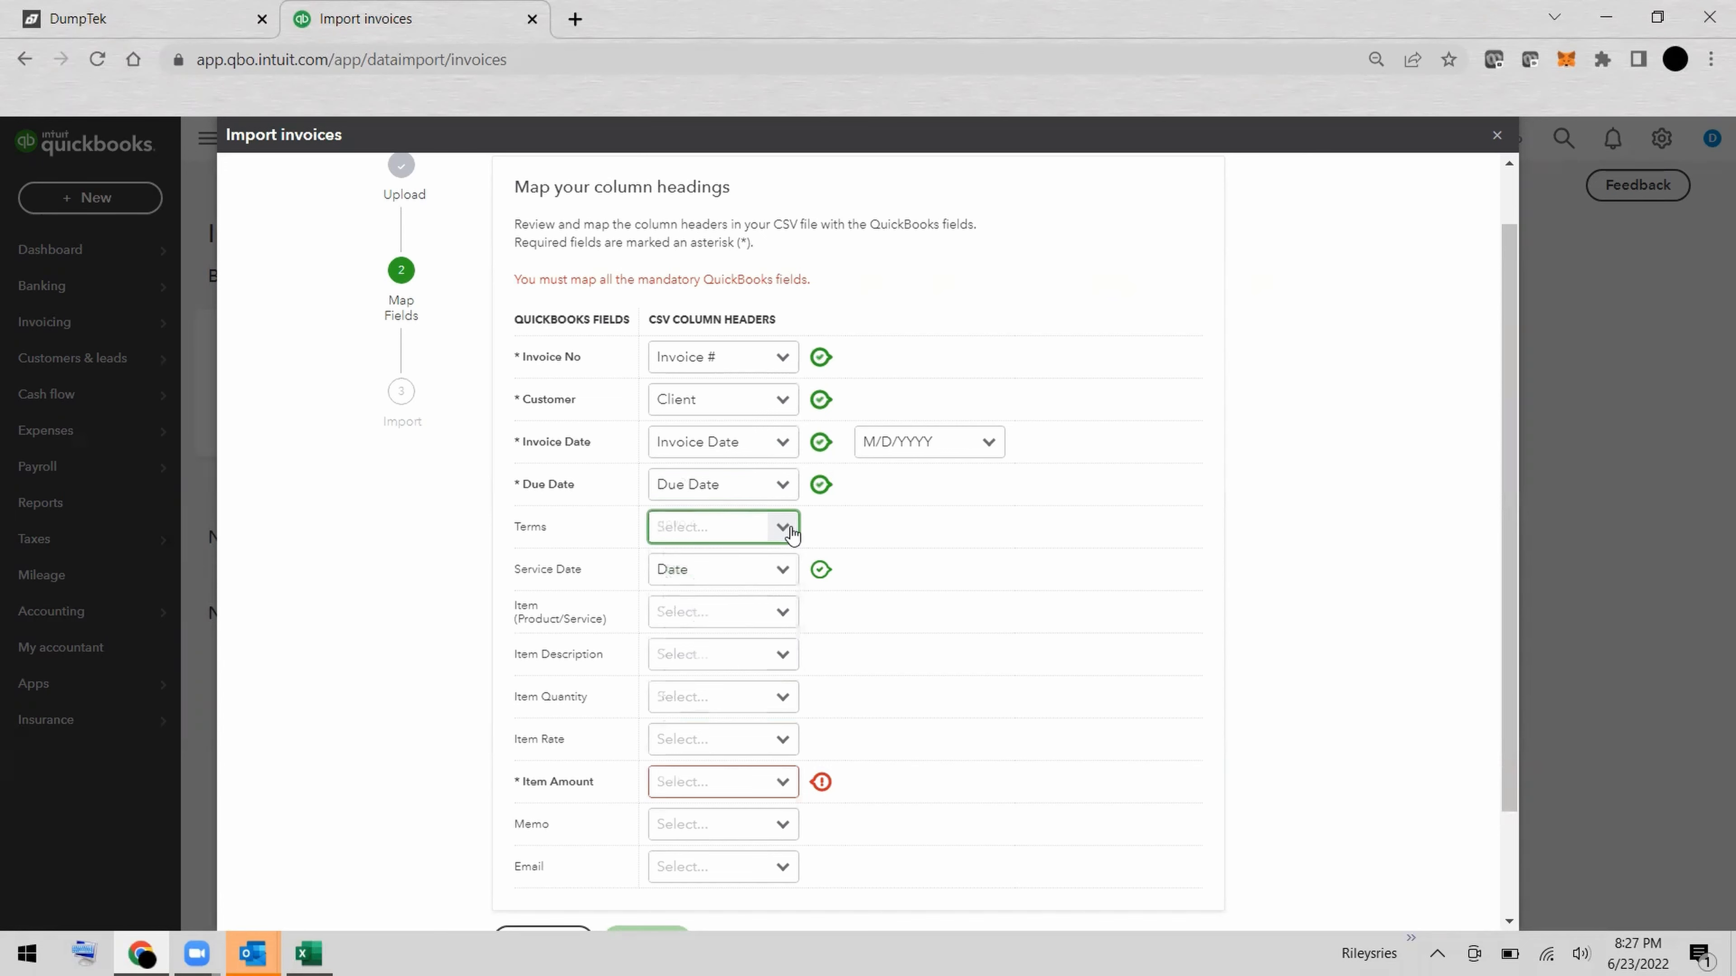
{"action": "left_click", "coordinate": [791, 534]}
{"action": "left_click", "coordinate": [763, 565]}
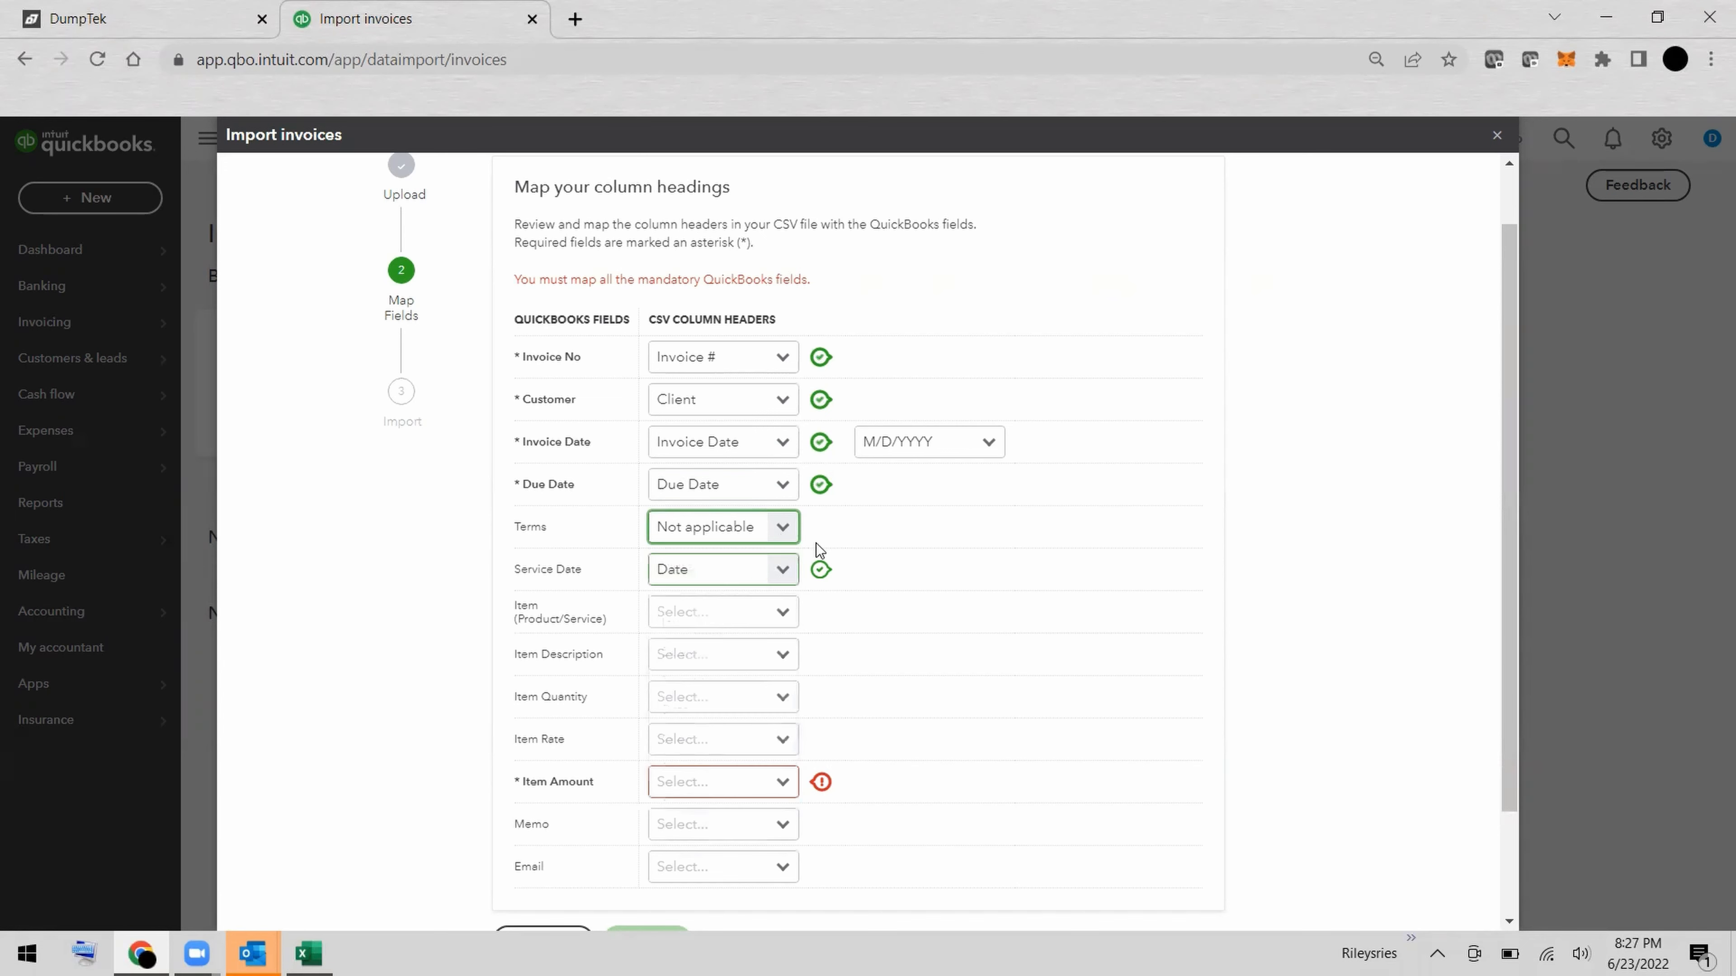
{"action": "scroll", "coordinate": [871, 547], "scroll_direction": "down", "scroll_amount": 2}
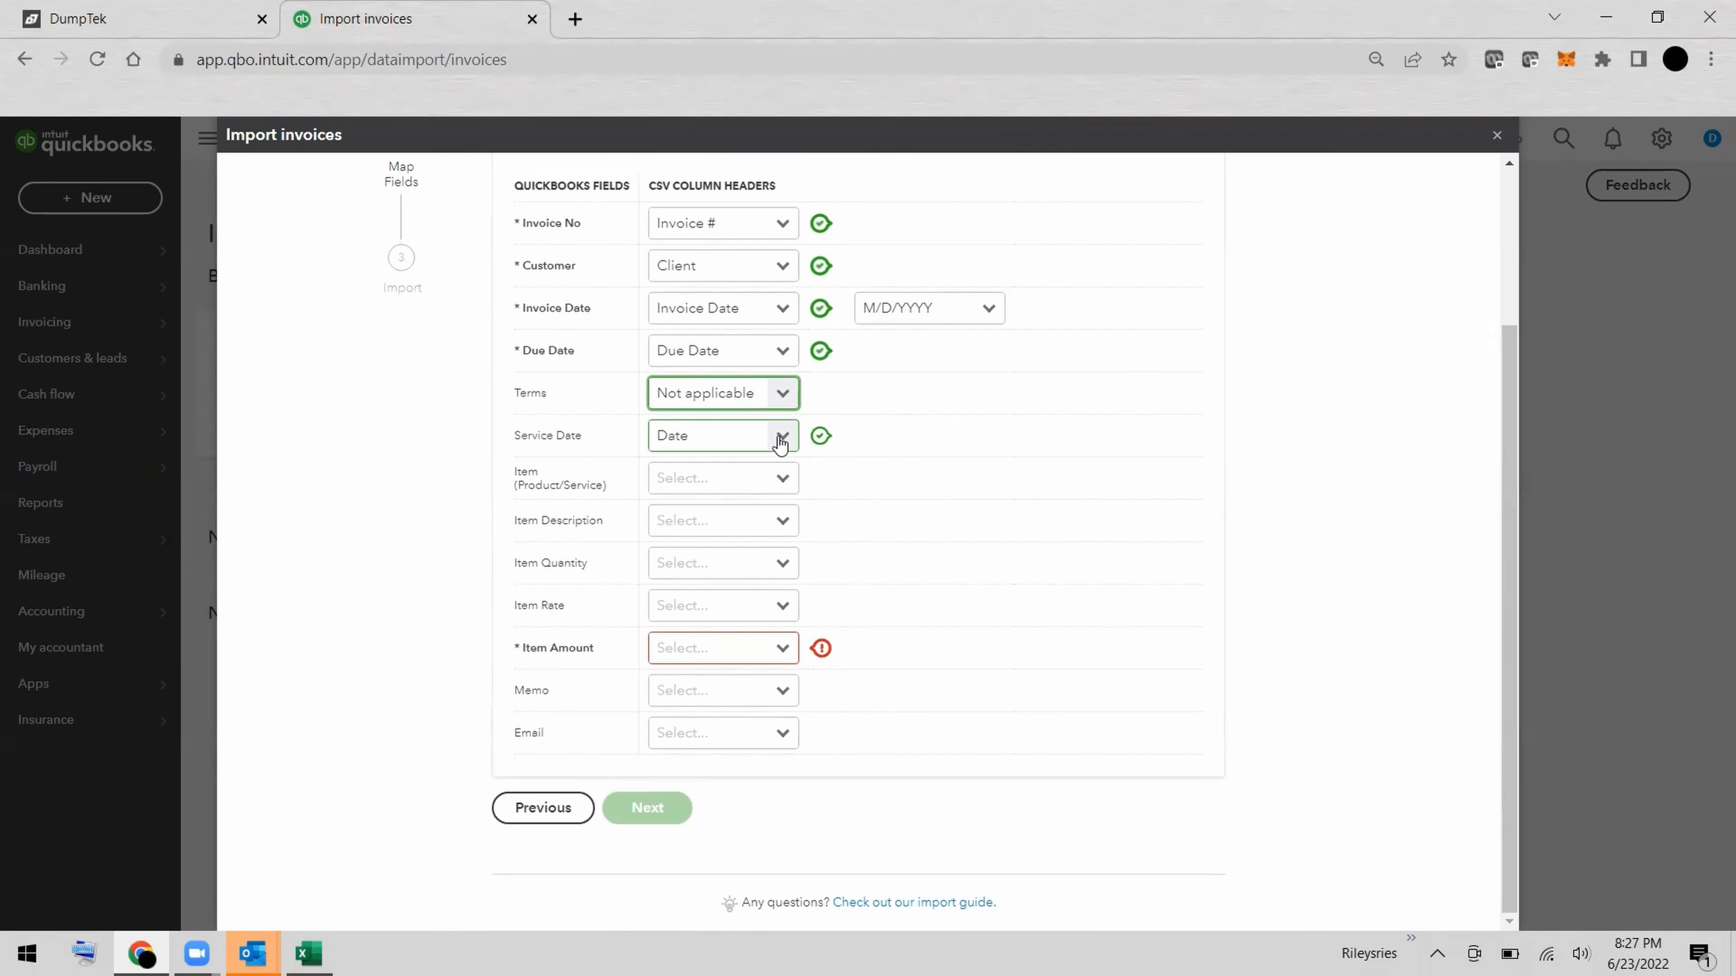
{"action": "left_click", "coordinate": [783, 479]}
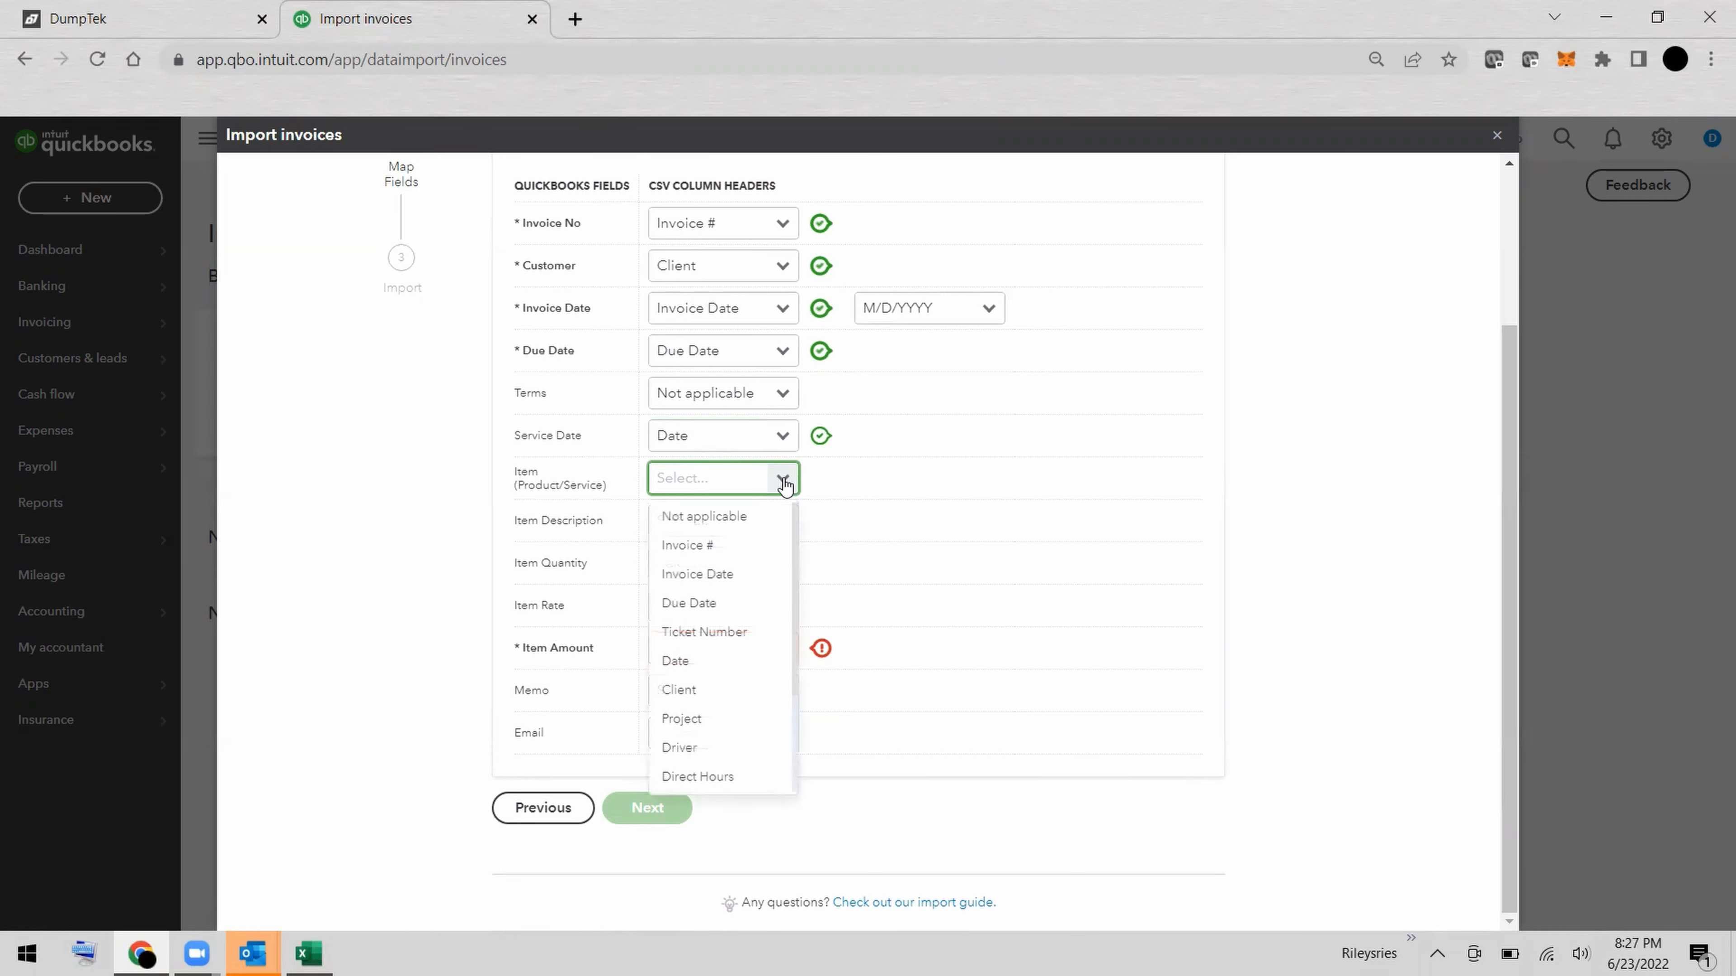
{"action": "left_click", "coordinate": [756, 524]}
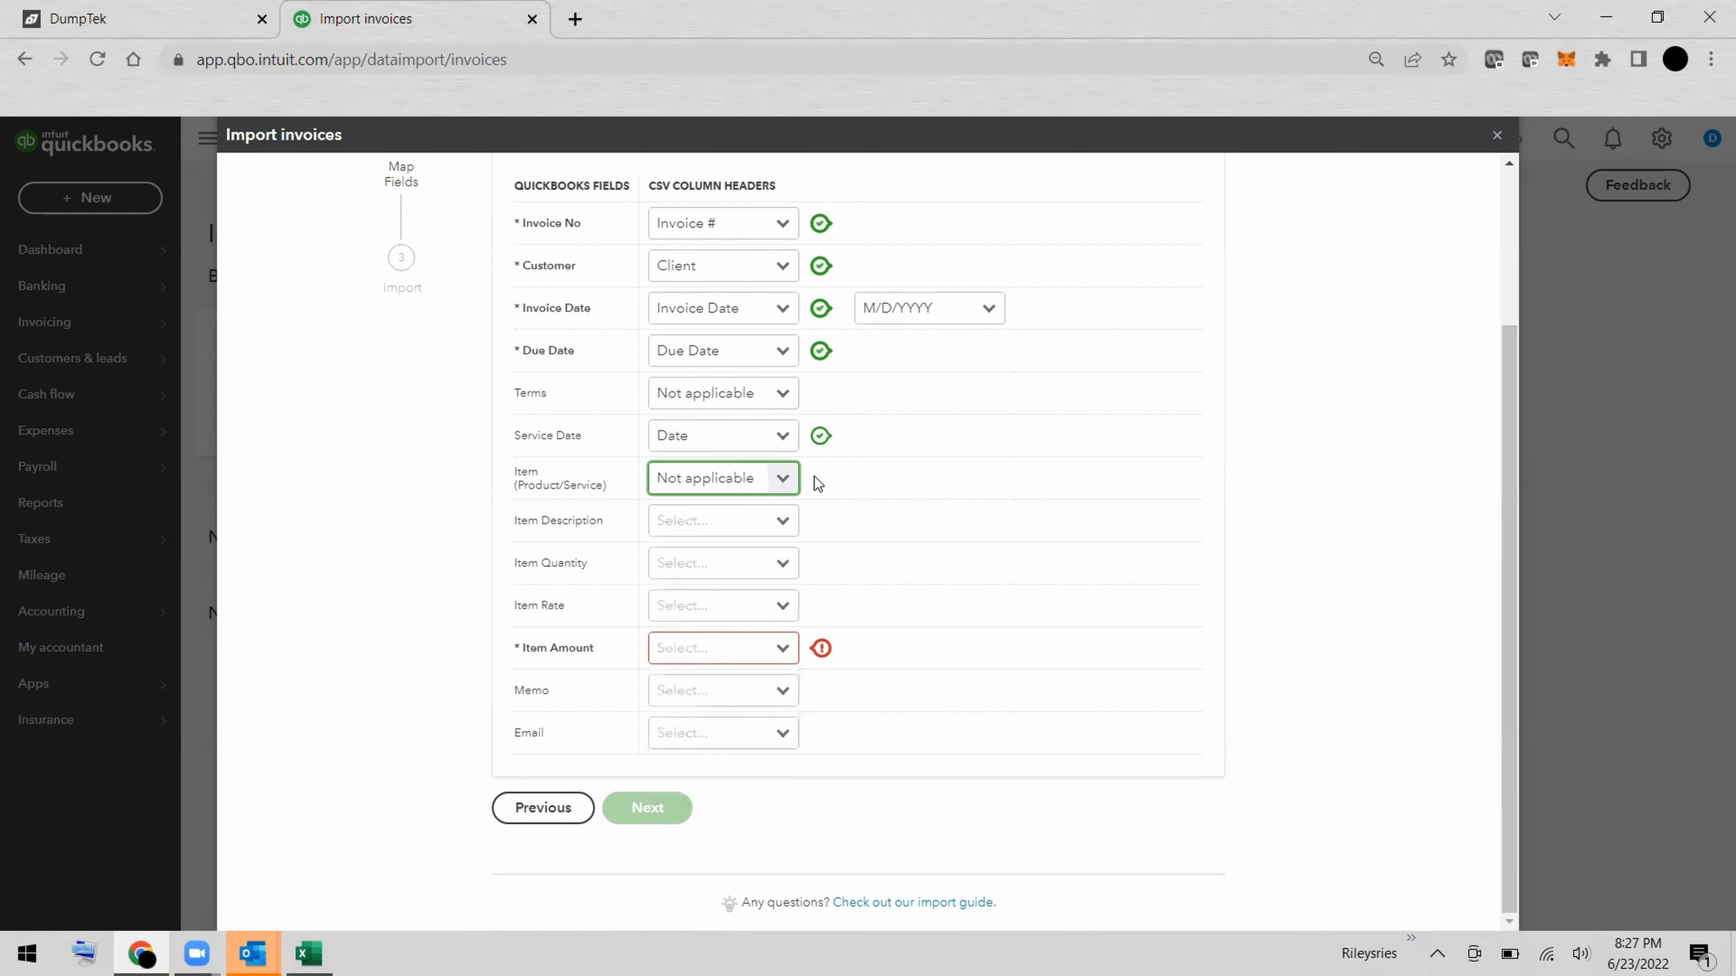
Map Item Description to Ticket Number and set Item Quantity and Item Rate to Not applicable.
{"action": "left_click", "coordinate": [782, 531]}
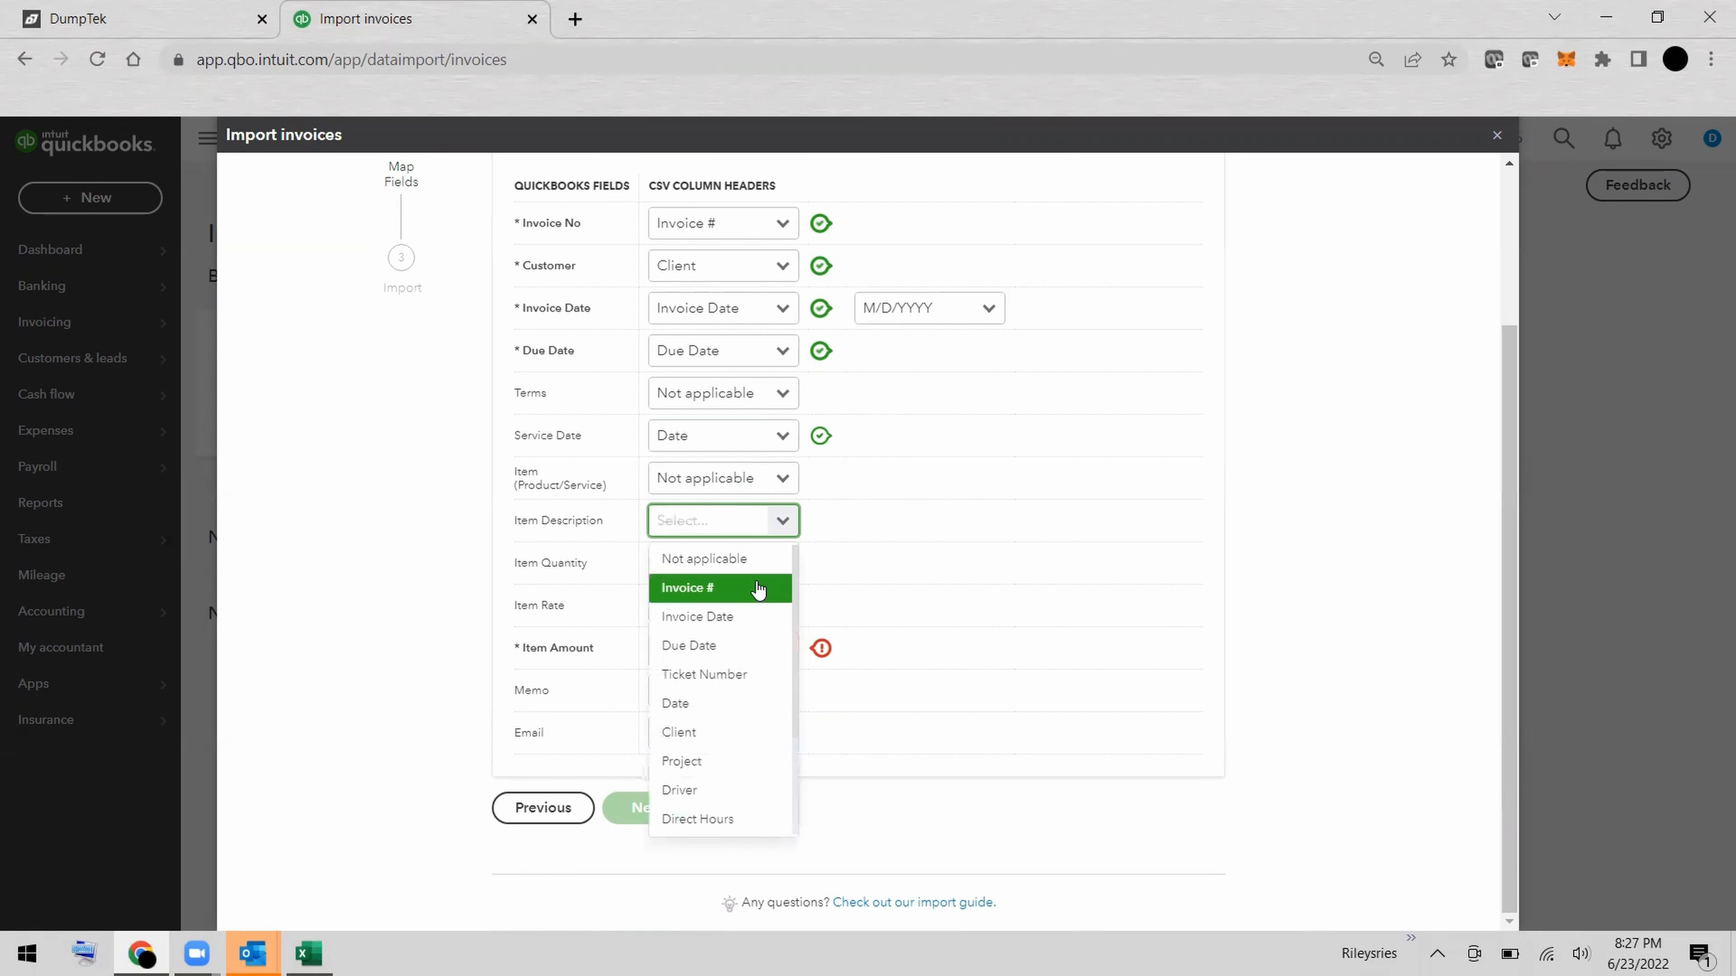
{"action": "left_click", "coordinate": [727, 676]}
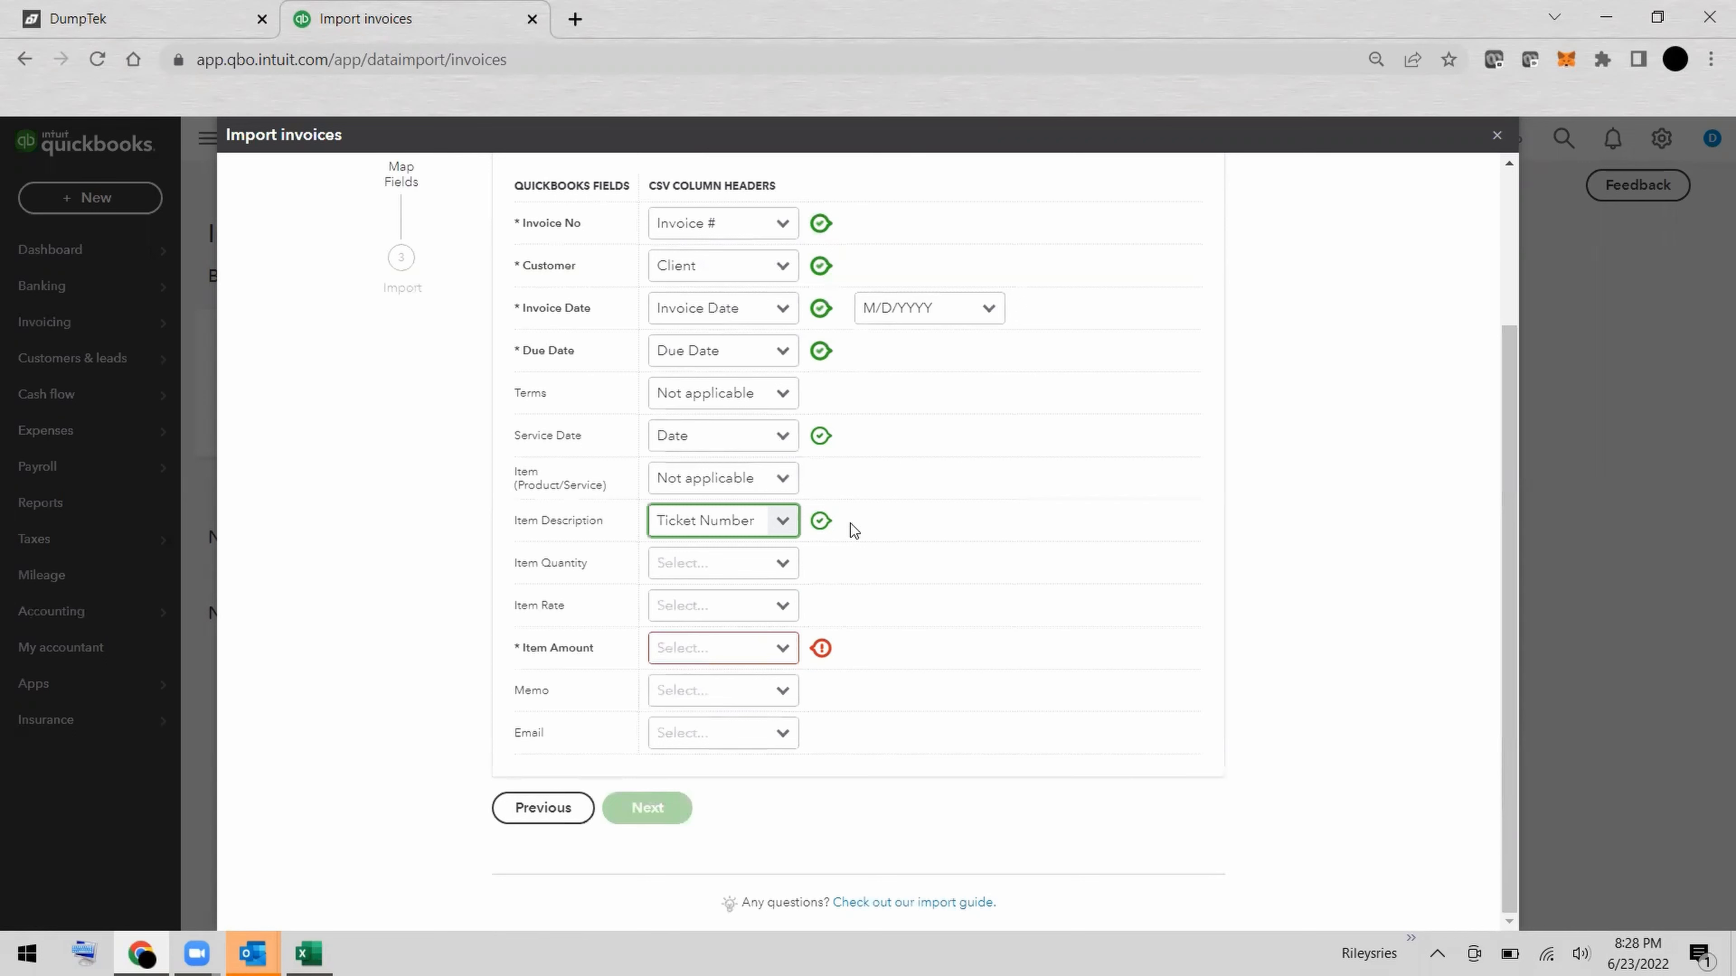
{"action": "left_click", "coordinate": [790, 567]}
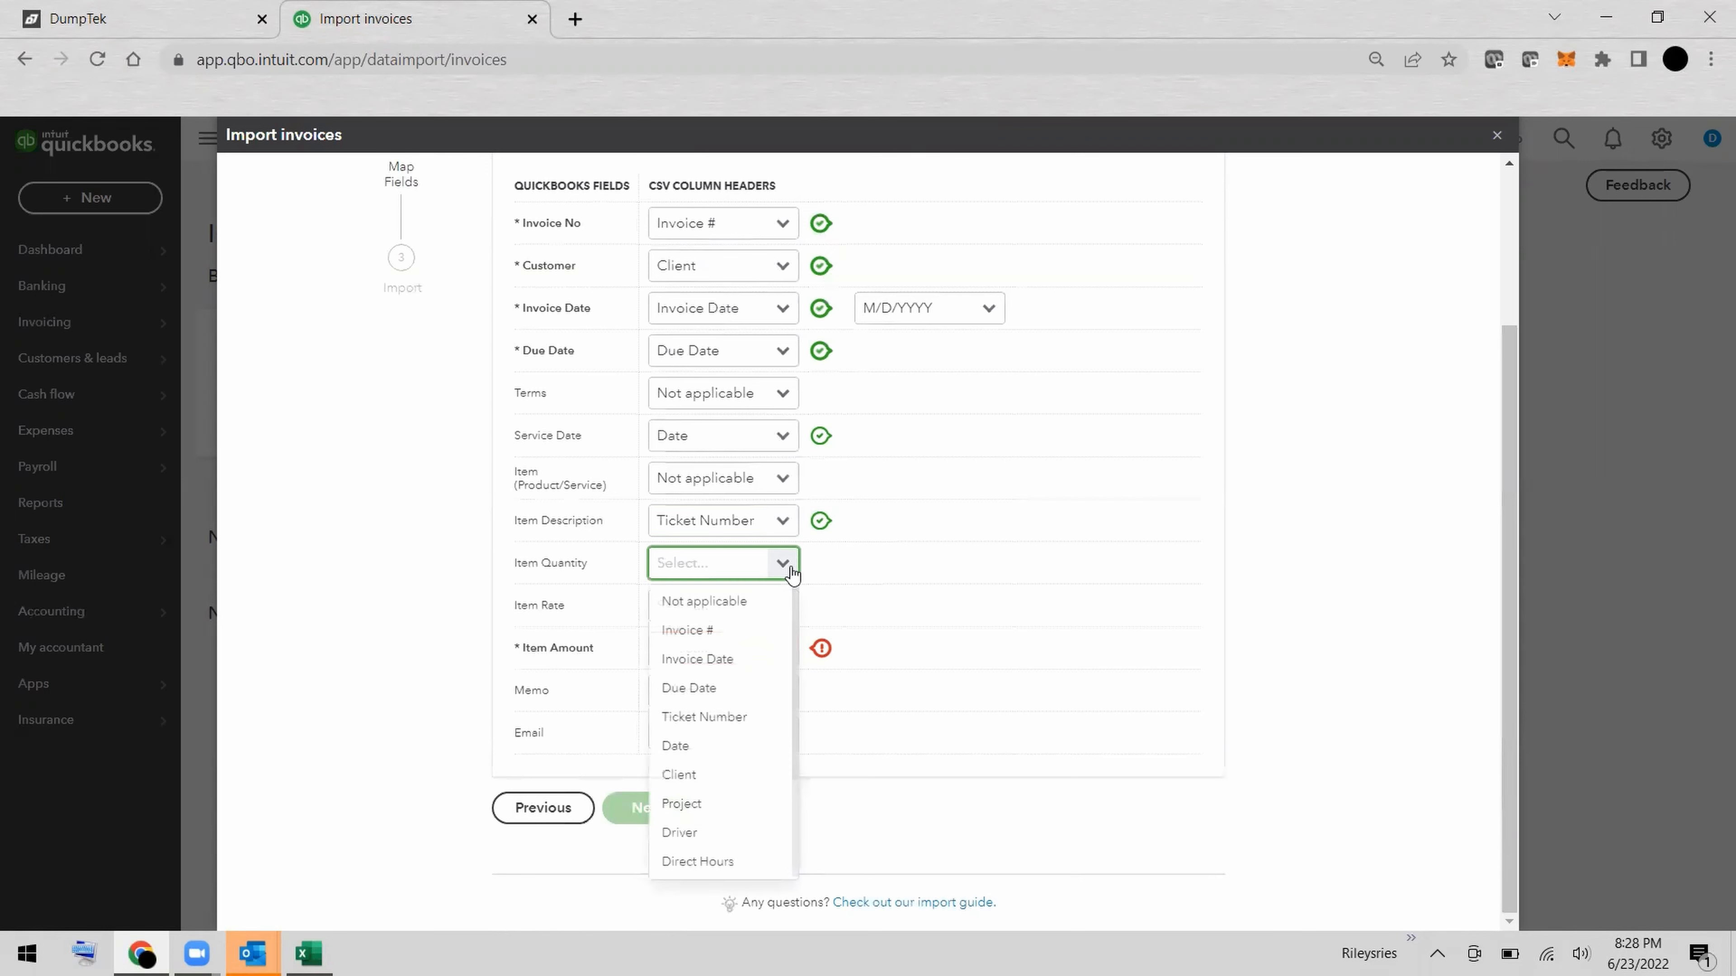
{"action": "left_click", "coordinate": [762, 603]}
{"action": "left_click", "coordinate": [781, 606]}
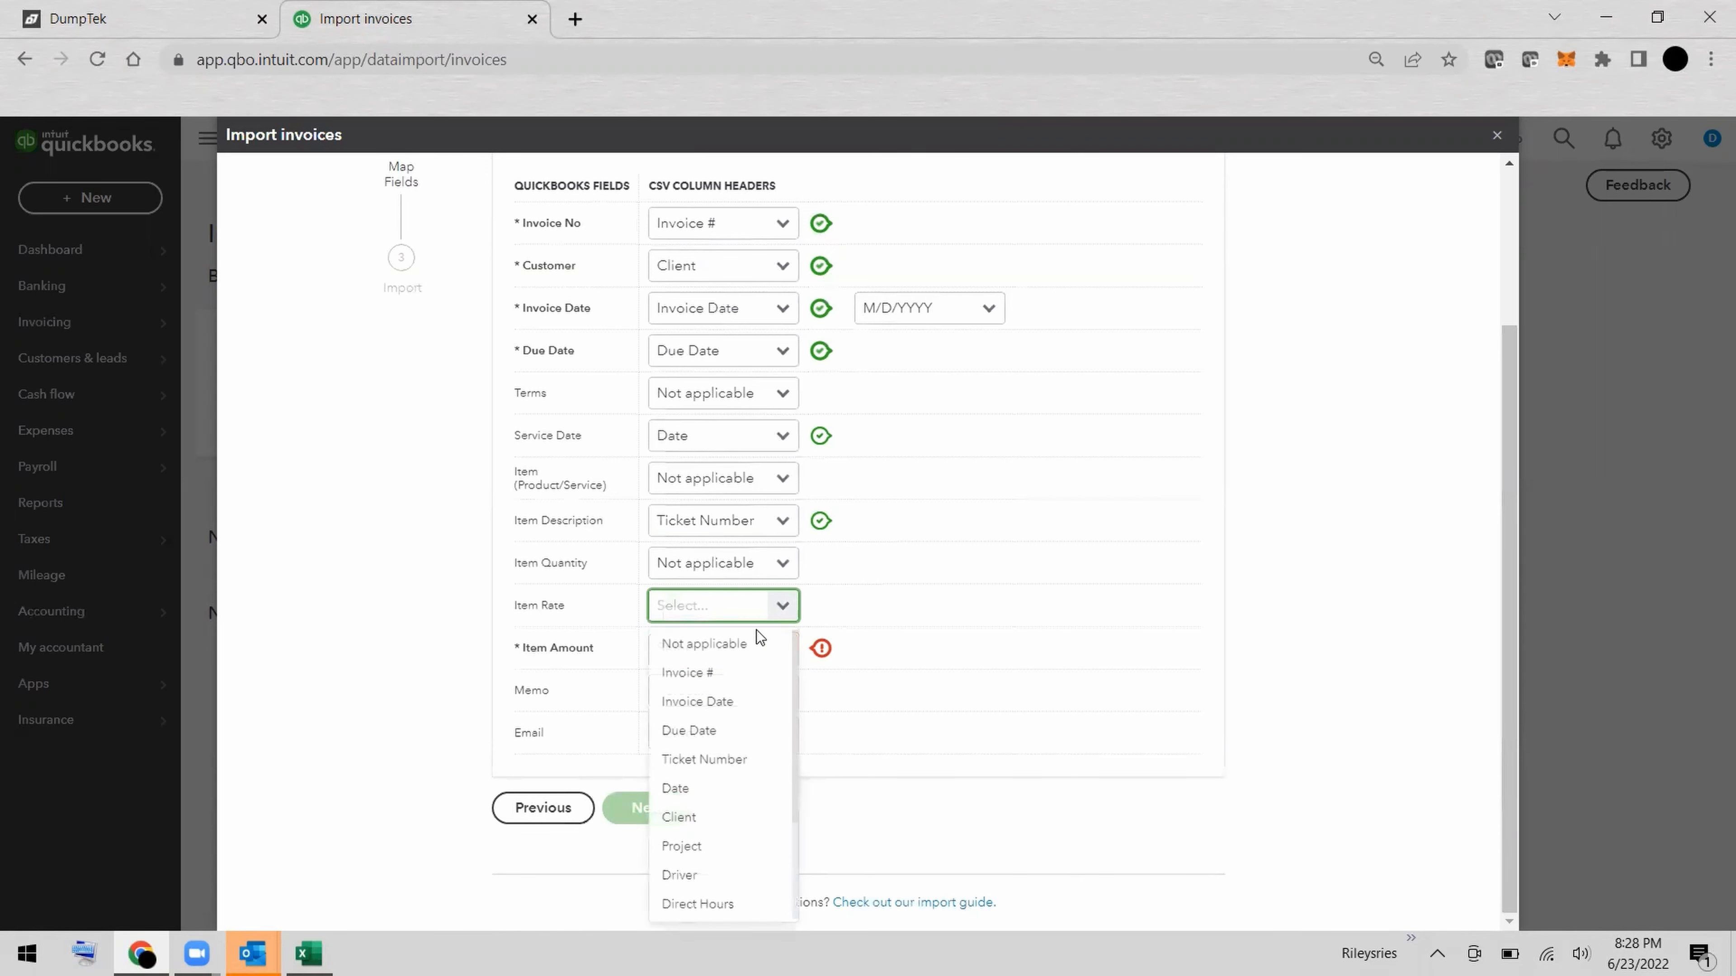
{"action": "left_click", "coordinate": [745, 645]}
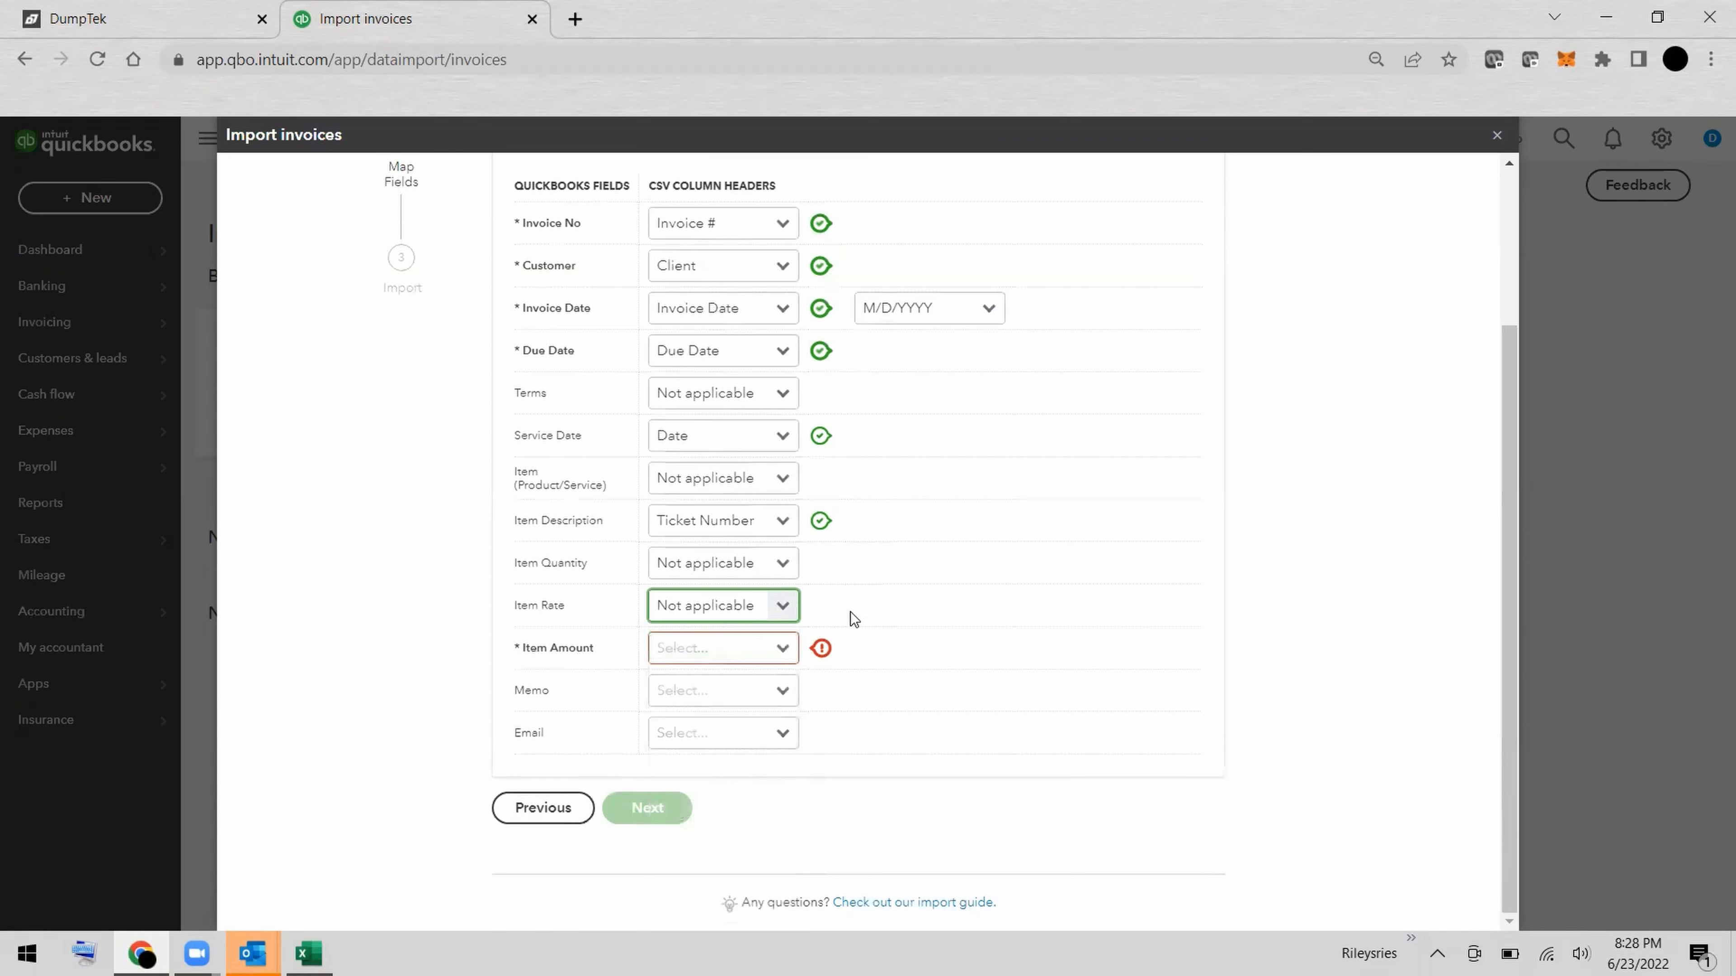
Map the required Item Amount field to the Ticket Revenue column.
{"action": "left_click", "coordinate": [782, 650]}
{"action": "left_click", "coordinate": [782, 649]}
{"action": "scroll", "coordinate": [759, 588], "scroll_direction": "down", "scroll_amount": 2}
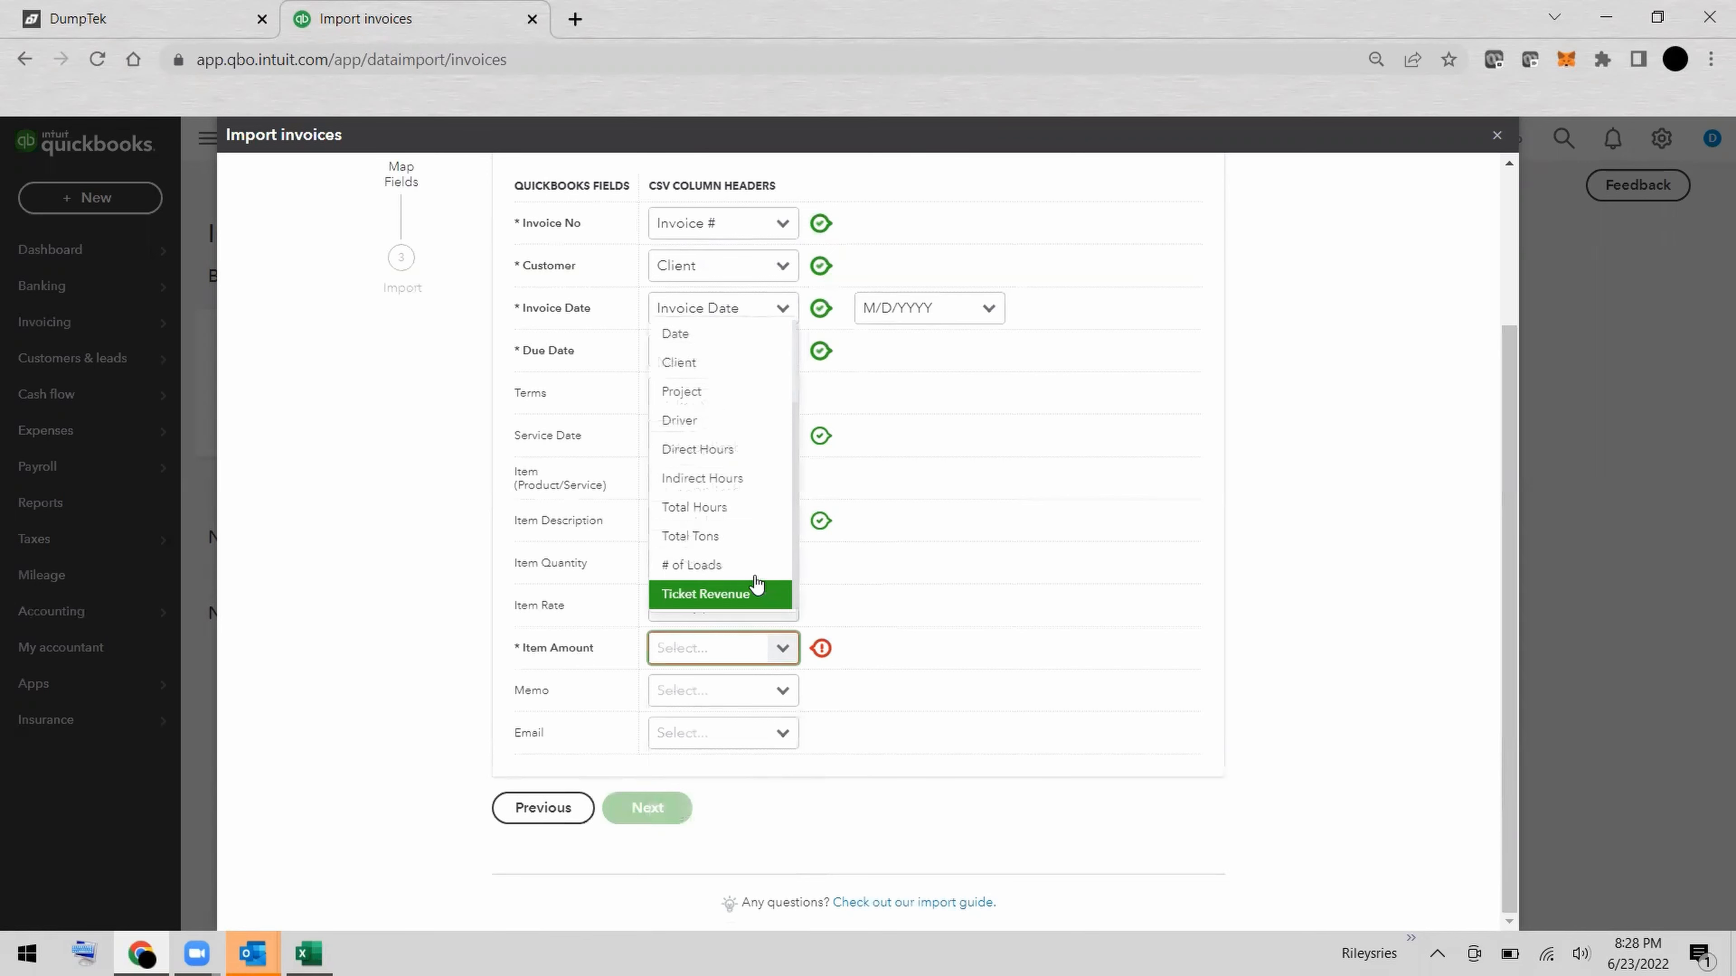
{"action": "left_click", "coordinate": [729, 595]}
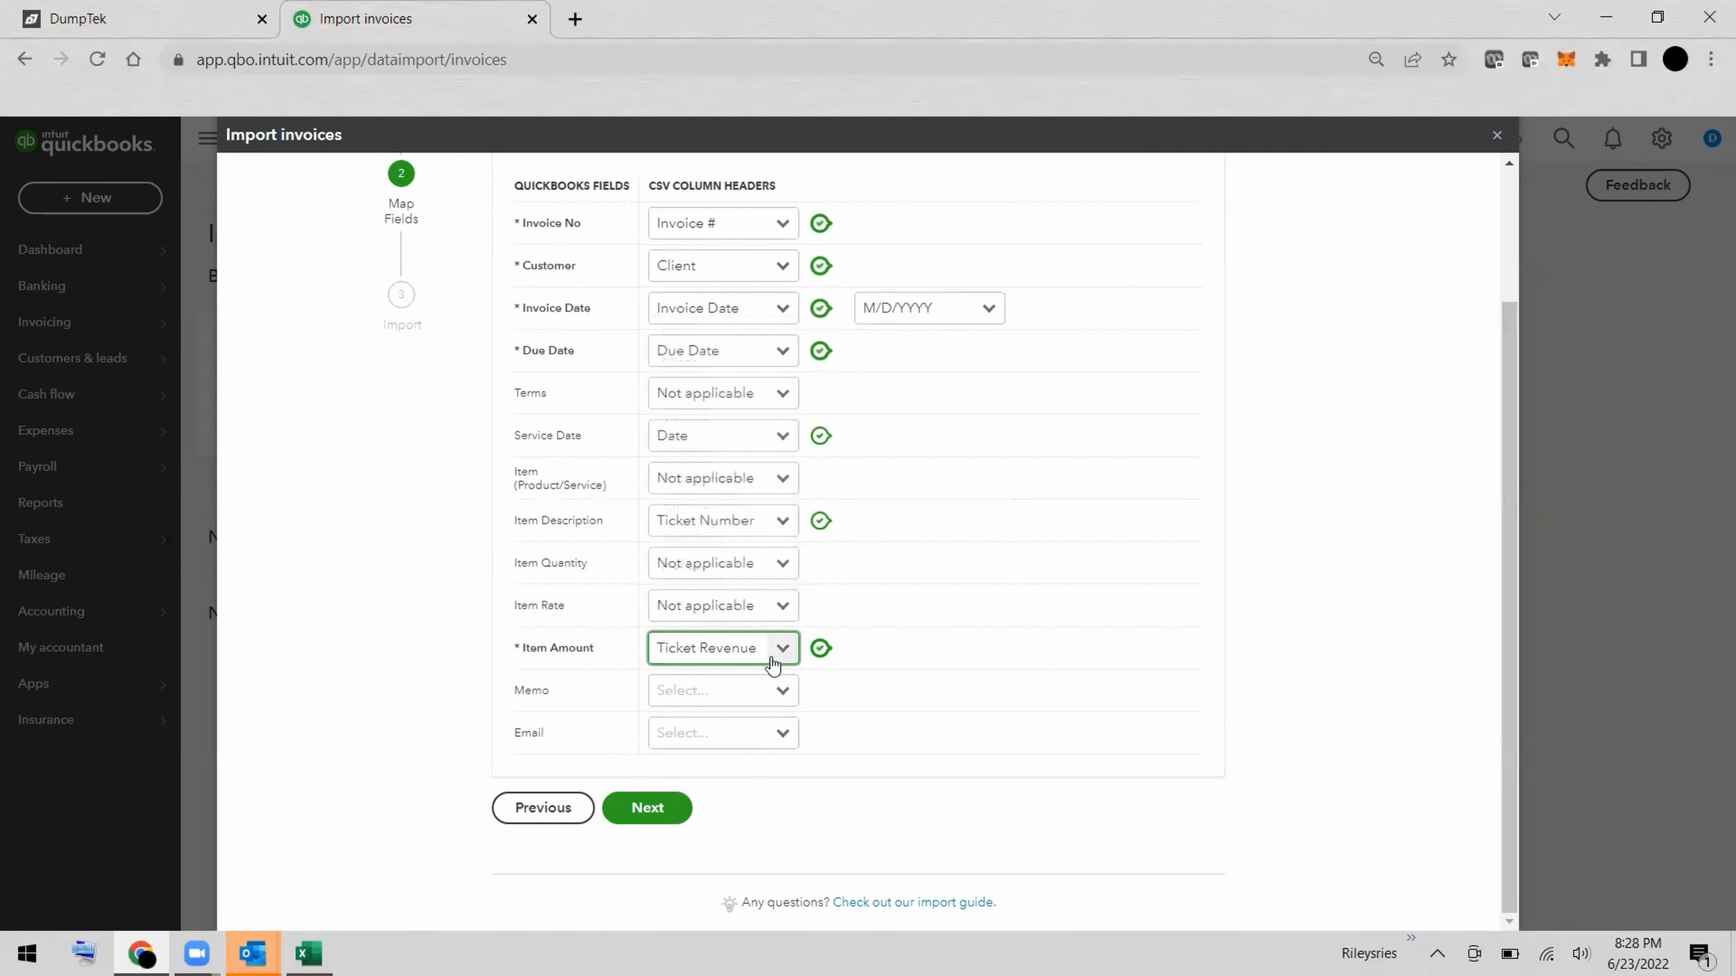
Set the Memo and Email fields to Not applicable in the column mapping.
{"action": "left_click", "coordinate": [786, 694]}
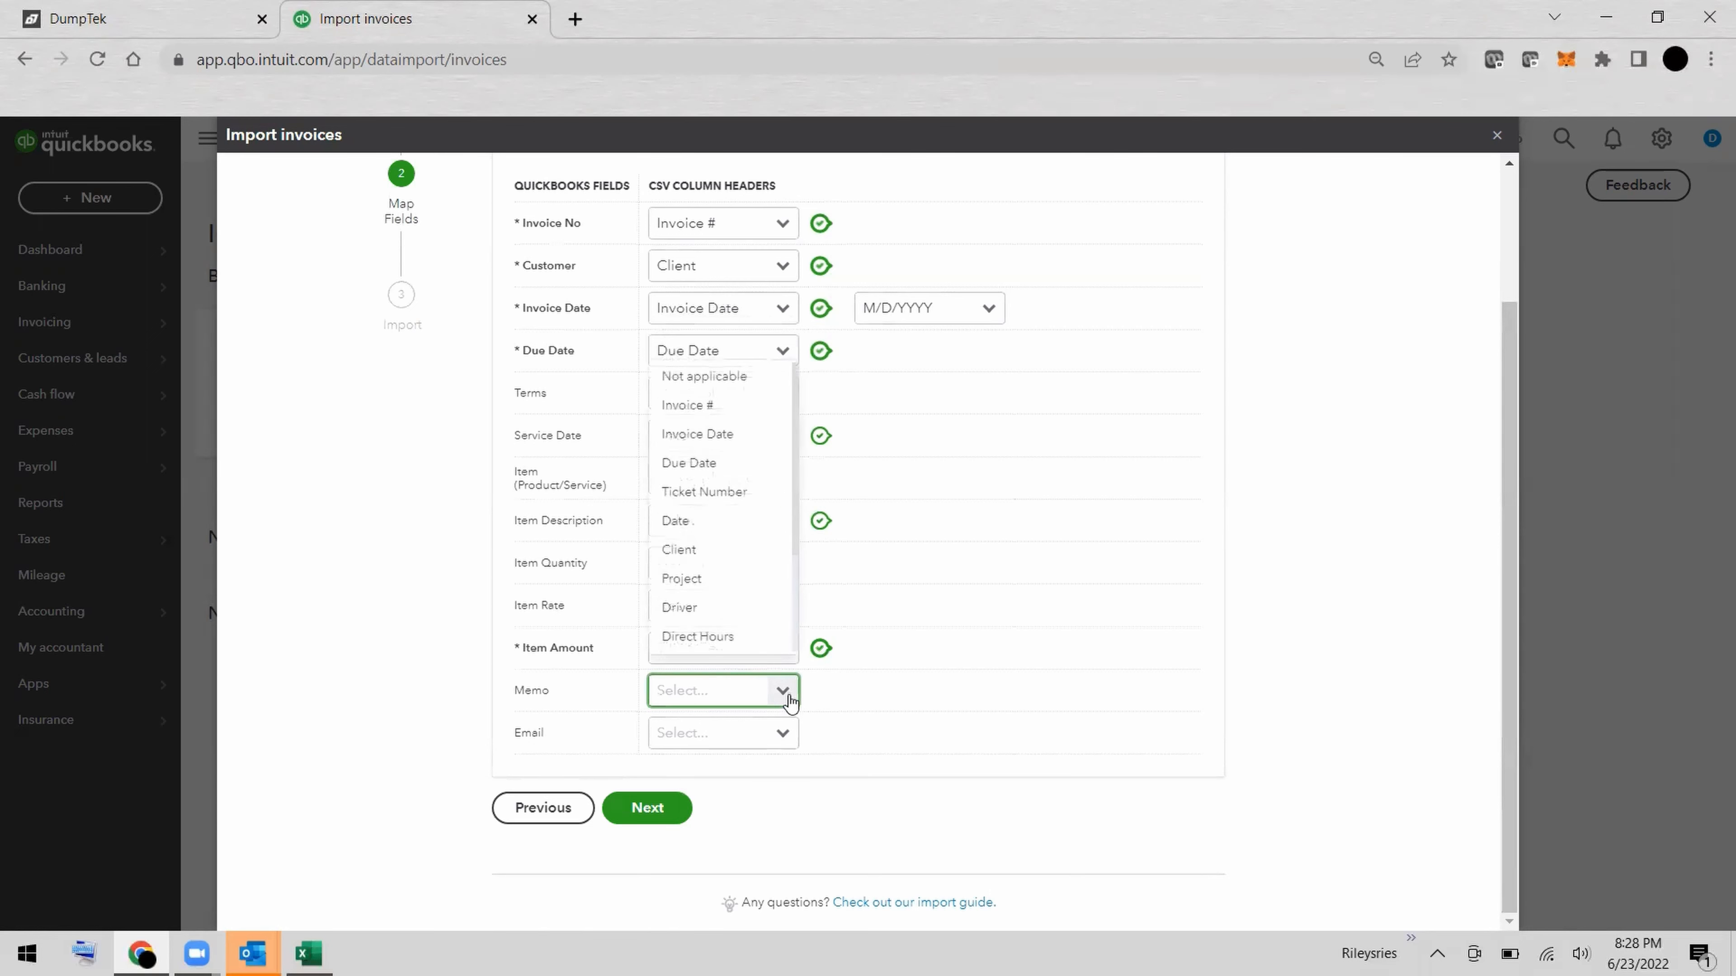
{"action": "left_click", "coordinate": [734, 391]}
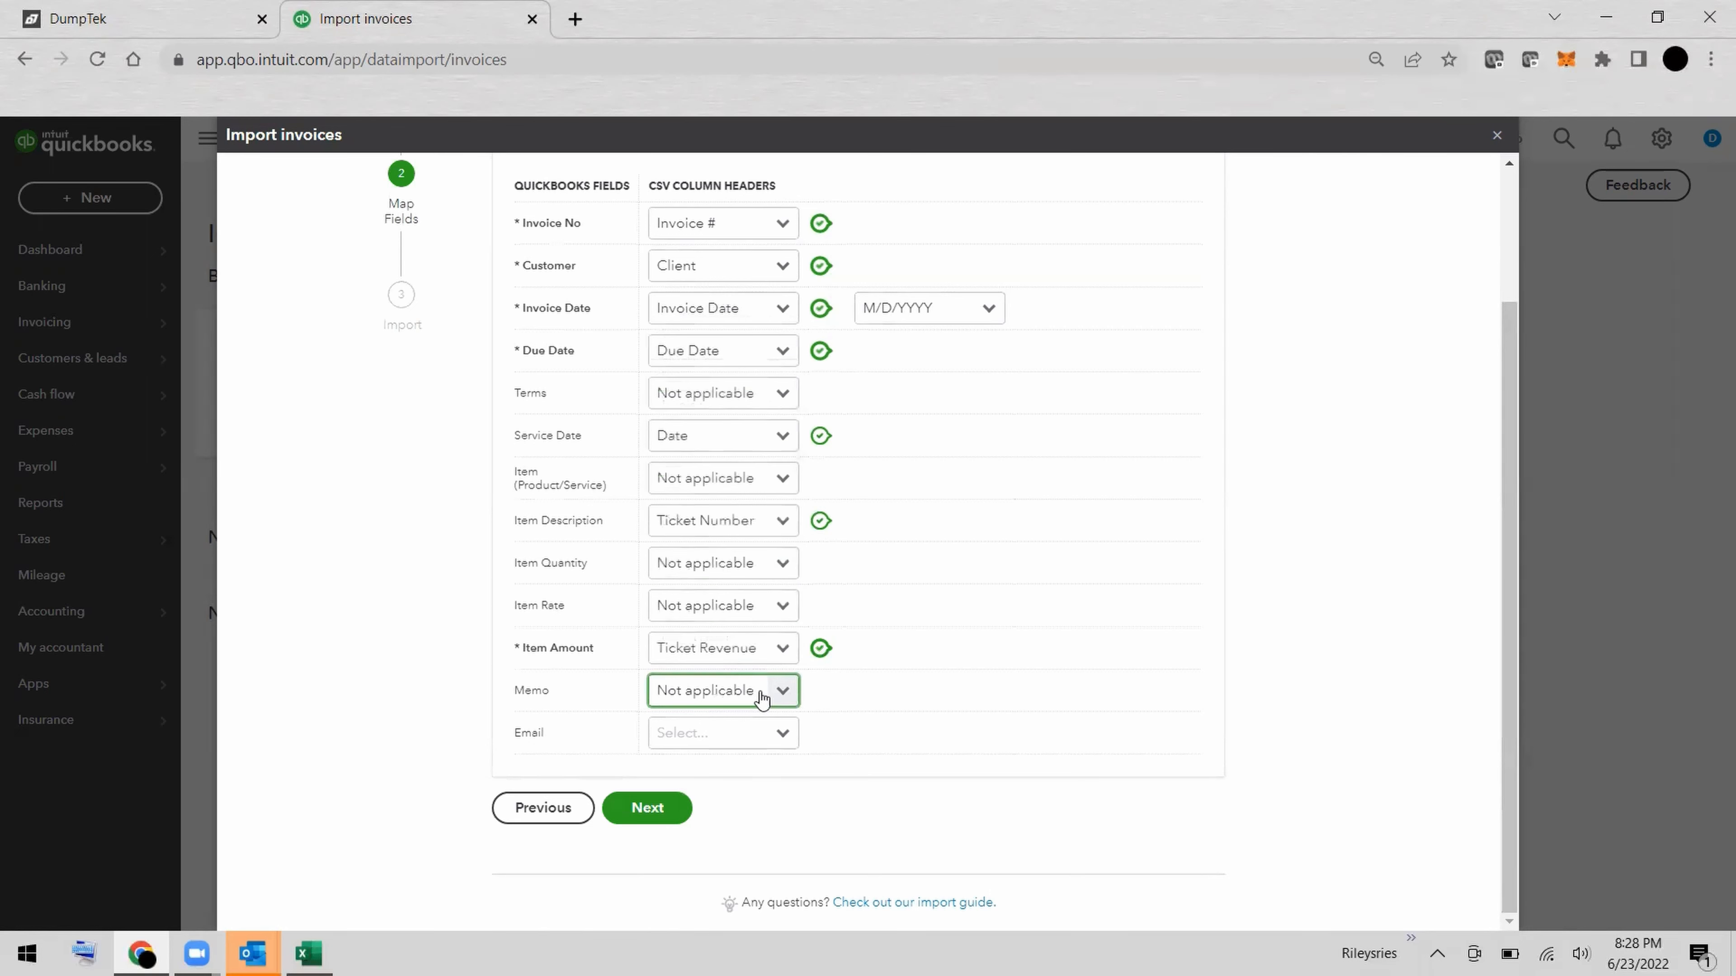
{"action": "left_click", "coordinate": [778, 733]}
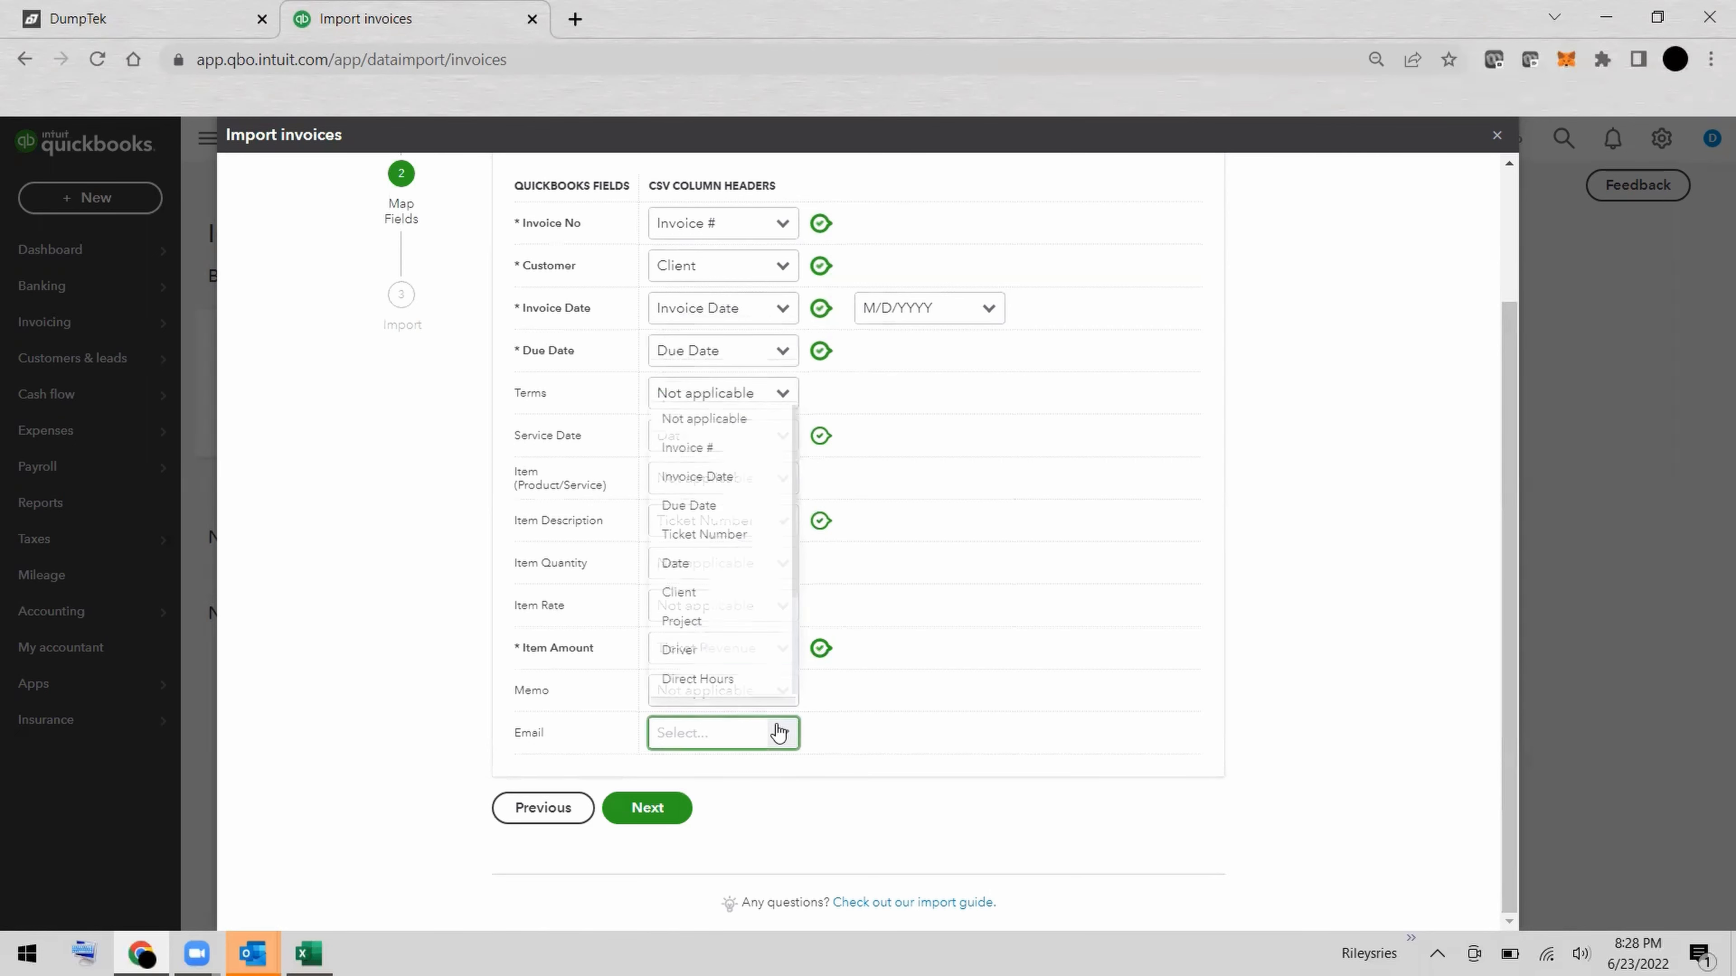
{"action": "left_click", "coordinate": [710, 418]}
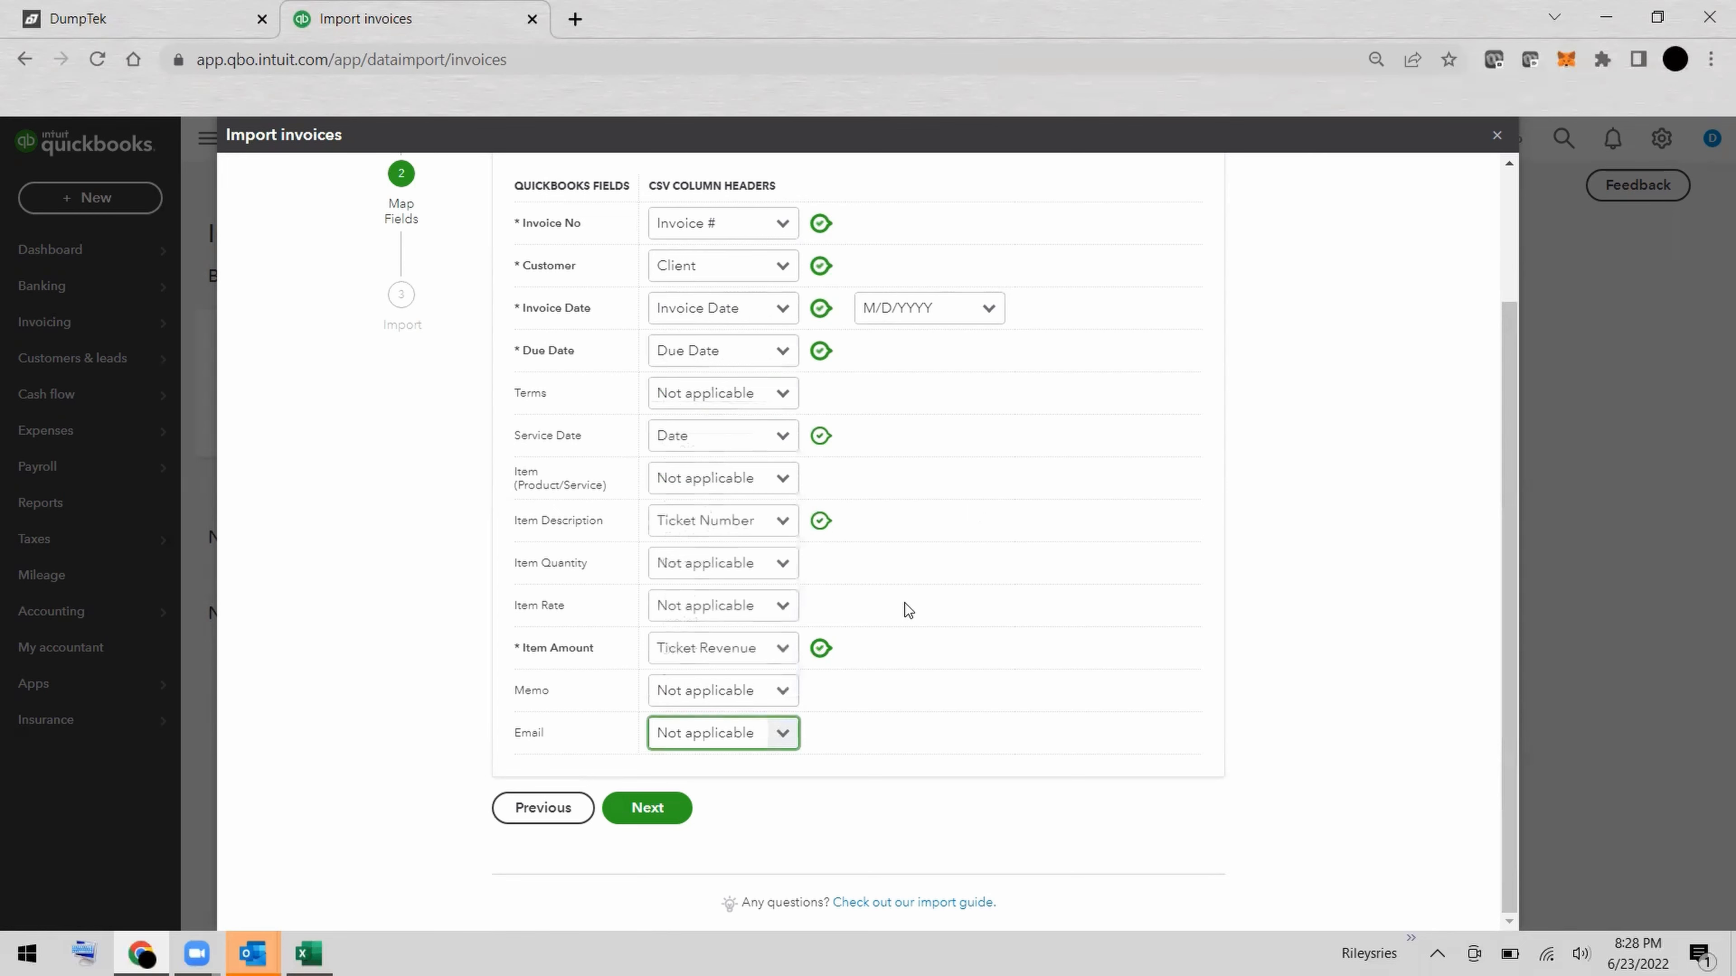
Accept the finished column mapping, complete the invoice import and close the import summary.
{"action": "left_click", "coordinate": [647, 808]}
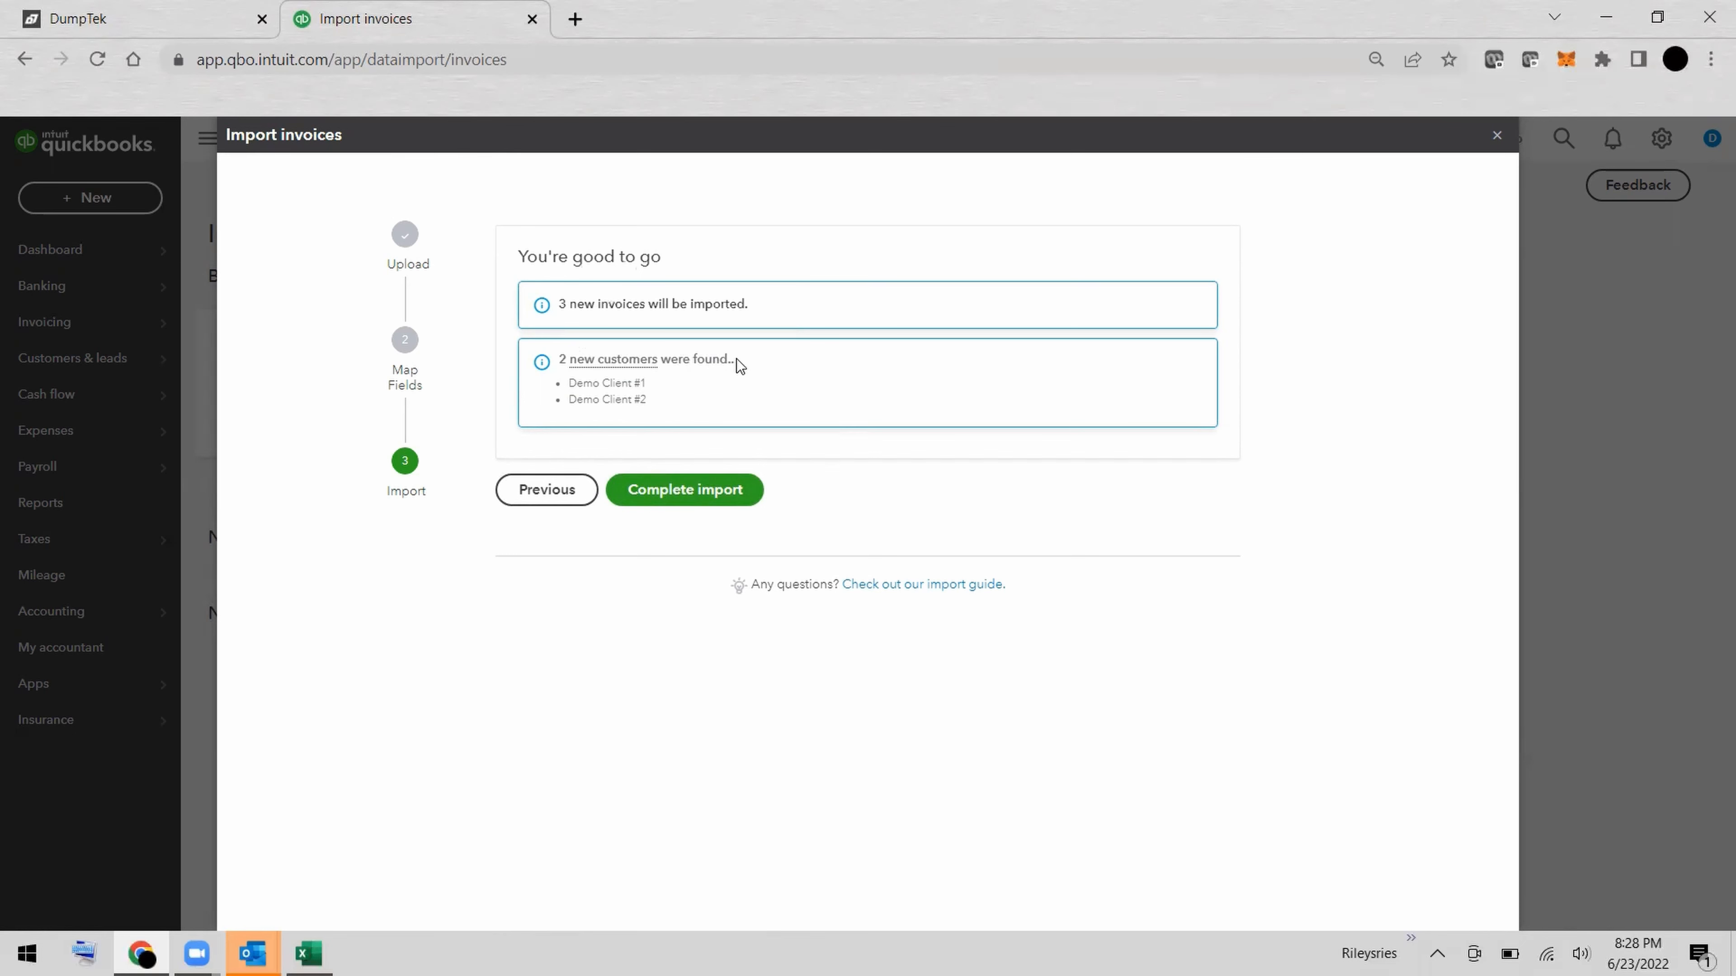
{"action": "left_click", "coordinate": [676, 491]}
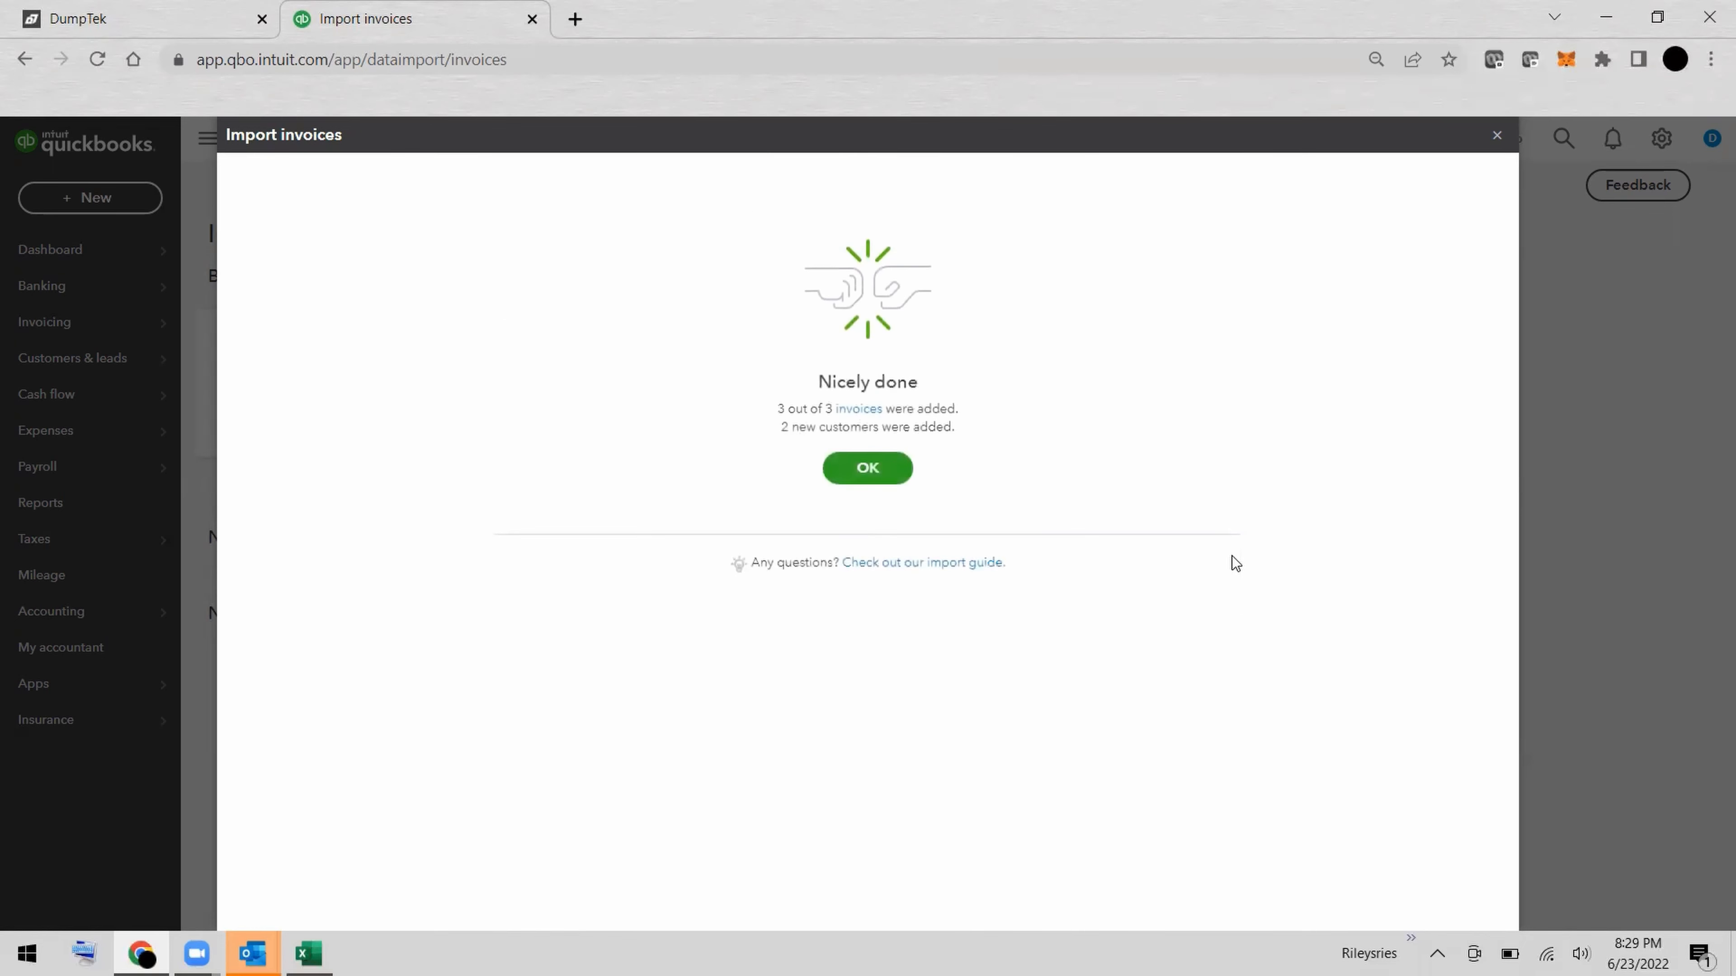
{"action": "left_click", "coordinate": [846, 468]}
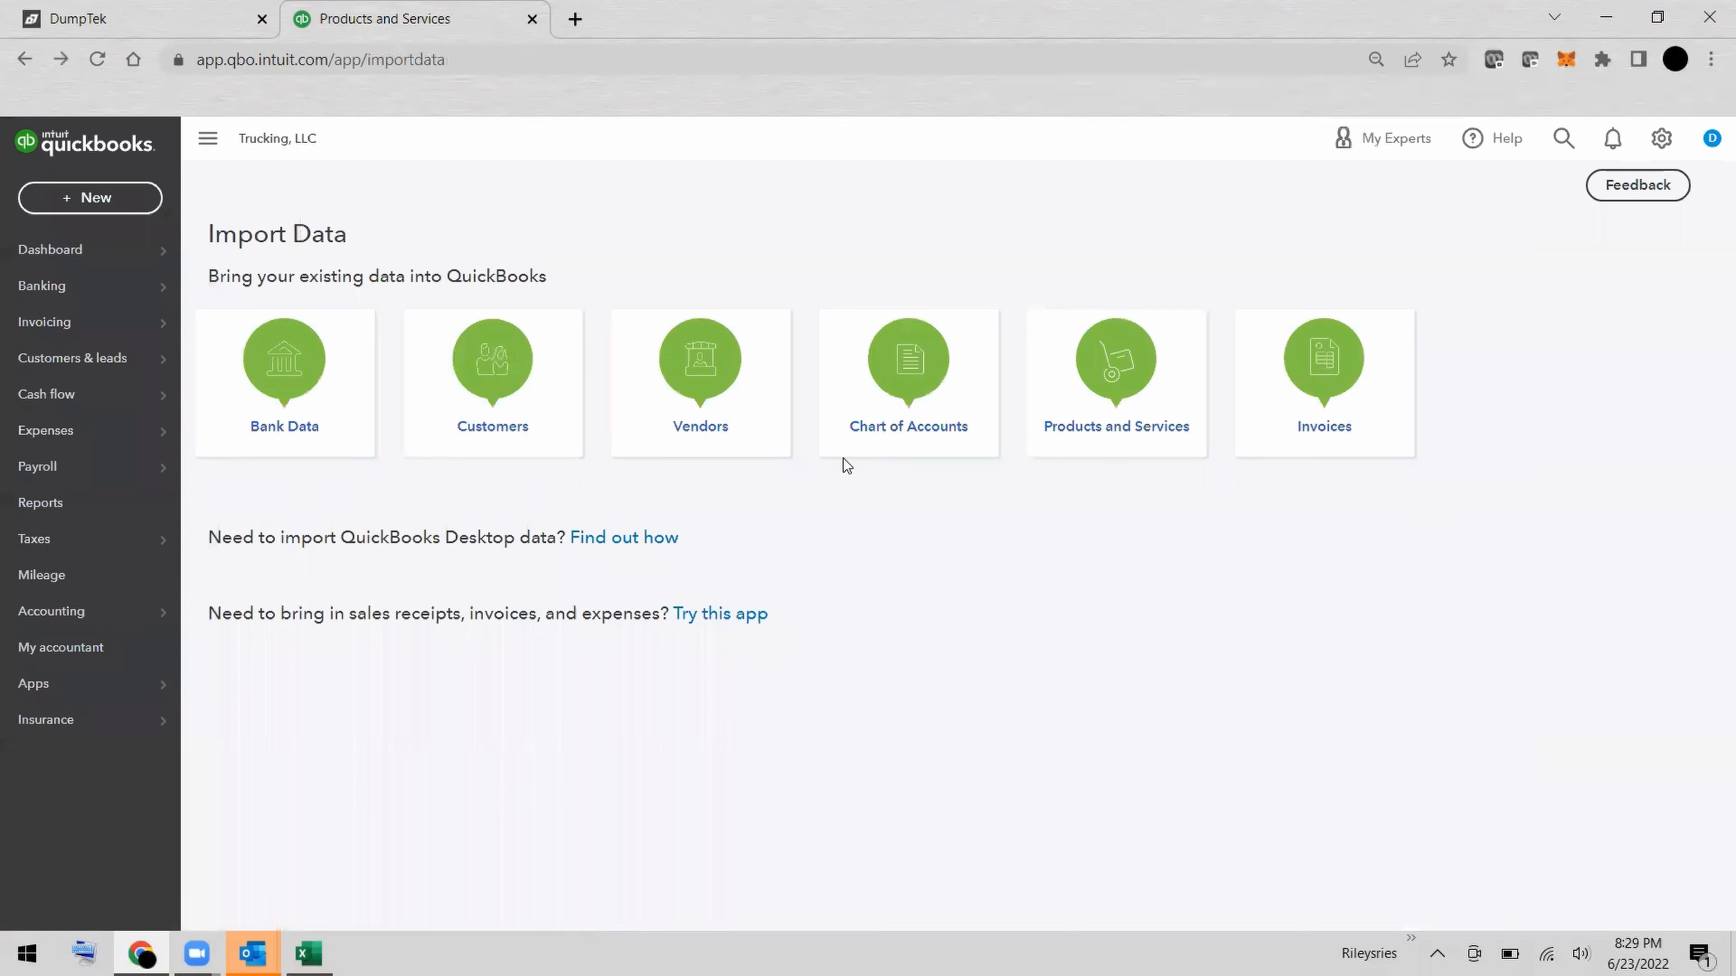
Open the invoices list and bring up the printable PDF of invoice 1 for Demo Client #1 to review its details.
{"action": "mouse_move", "coordinate": [135, 329]}
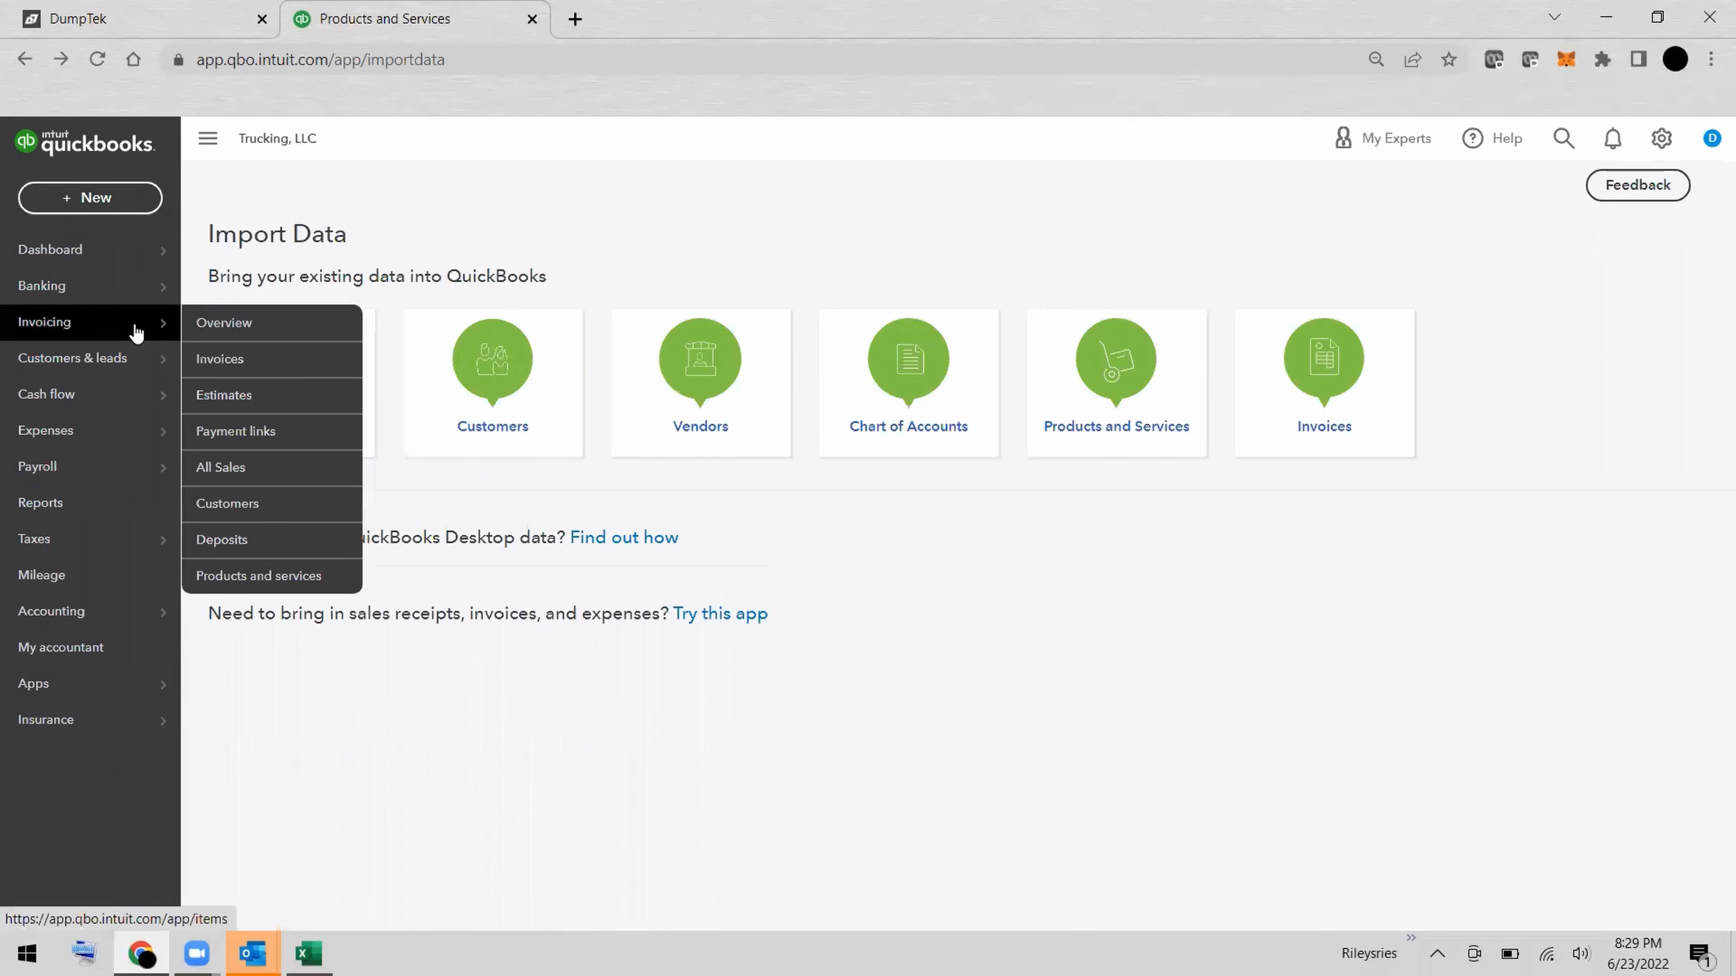
{"action": "left_click", "coordinate": [243, 357]}
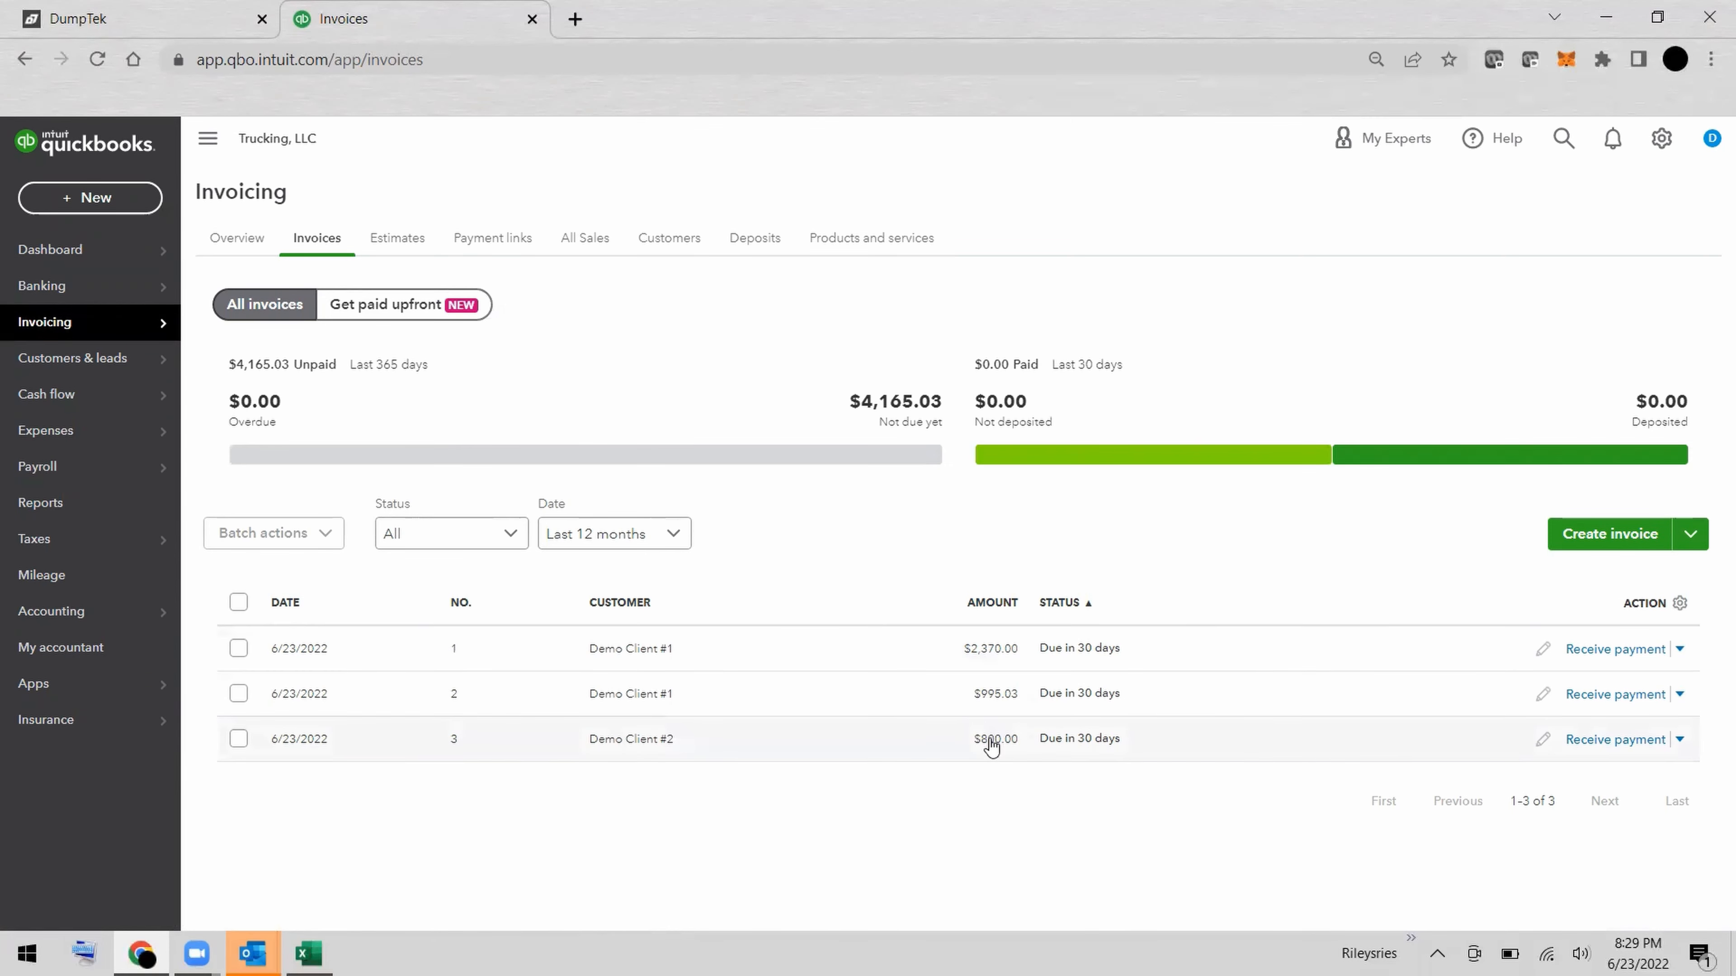
{"action": "left_click", "coordinate": [1681, 650]}
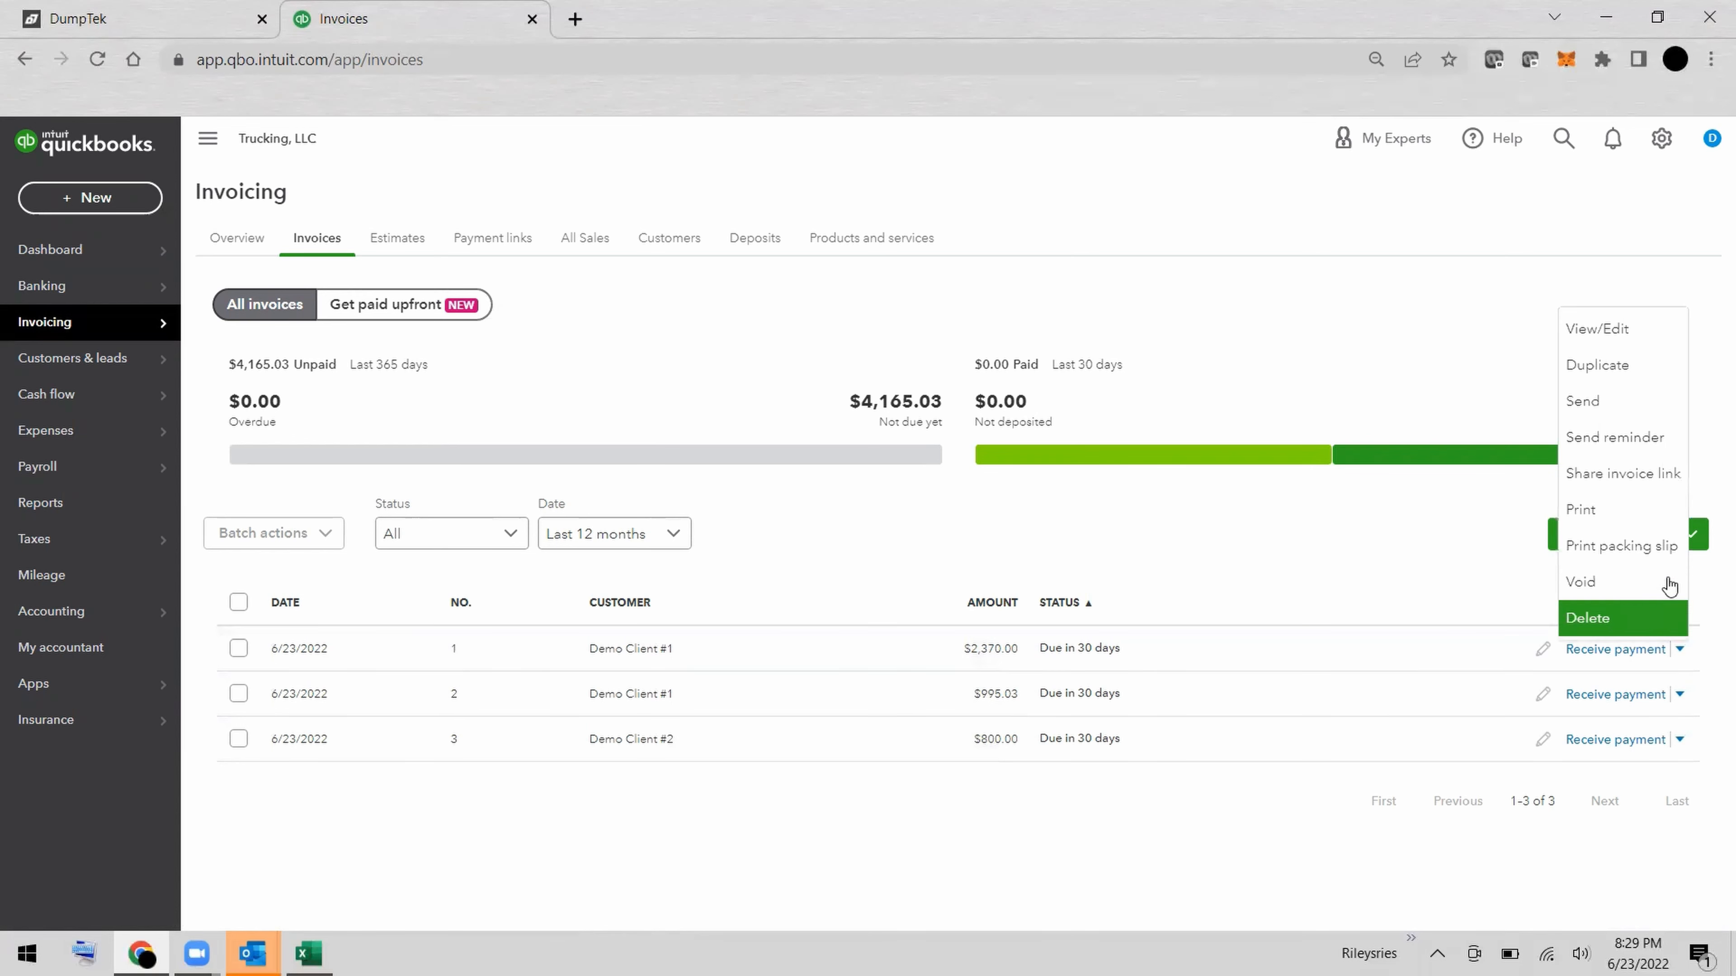
{"action": "left_click", "coordinate": [1625, 510]}
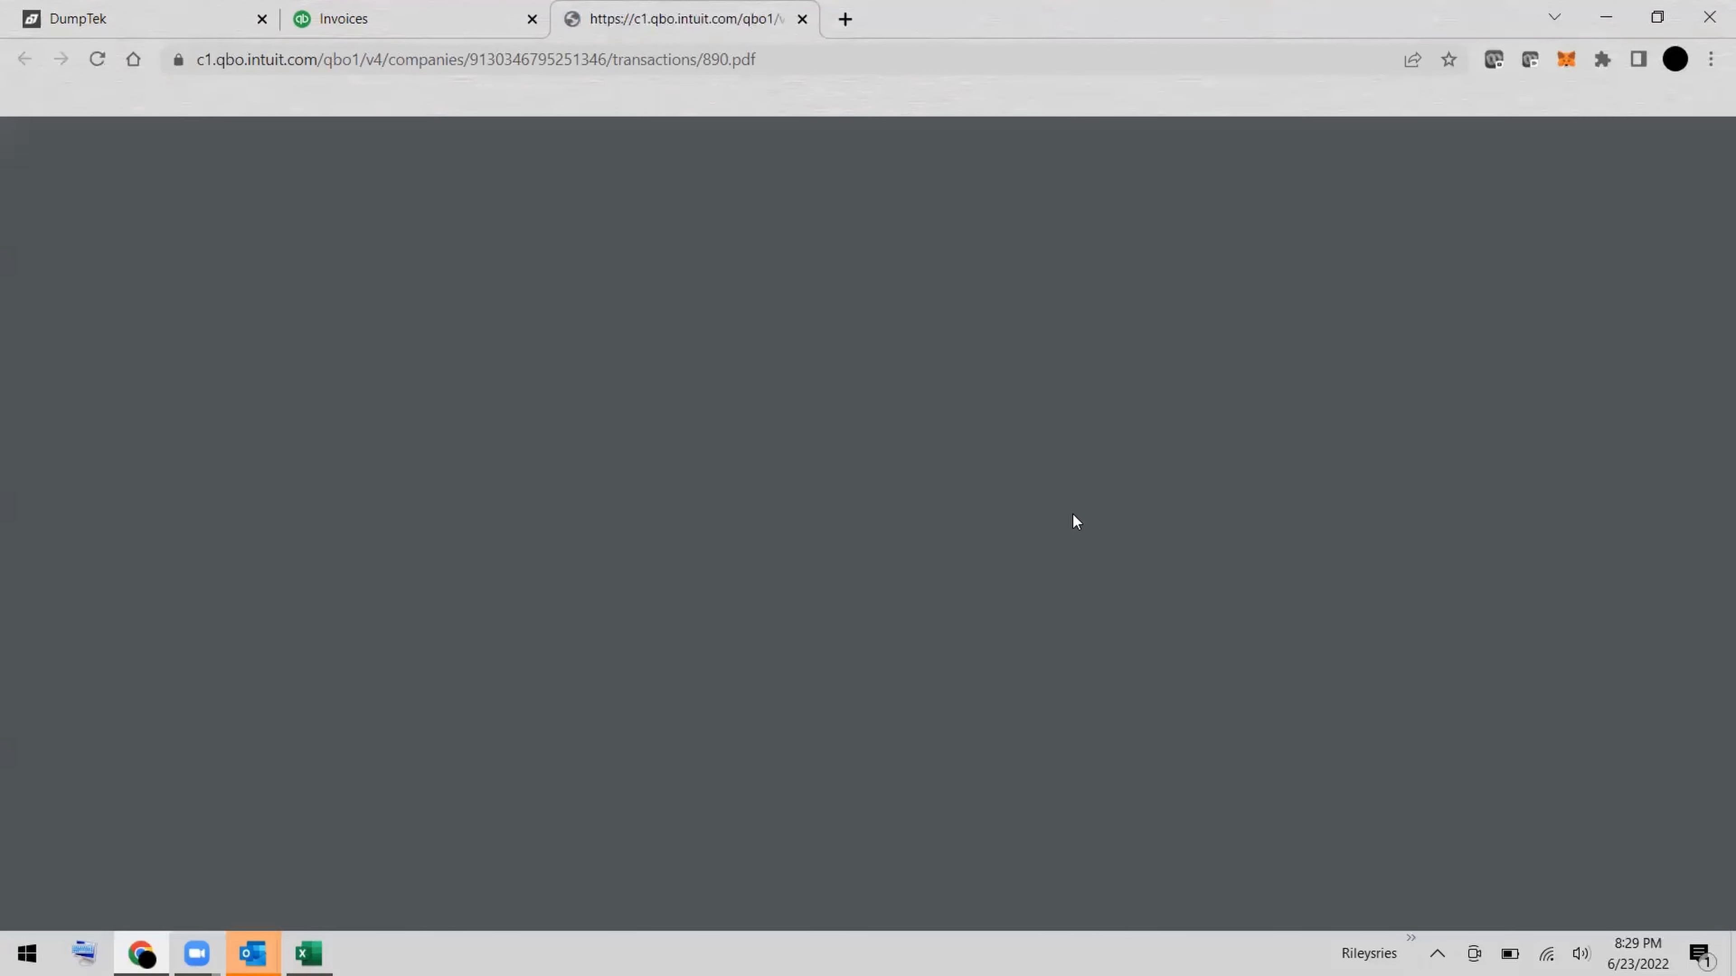
{"action": "scroll", "coordinate": [1077, 522], "scroll_direction": "down", "scroll_amount": 2}
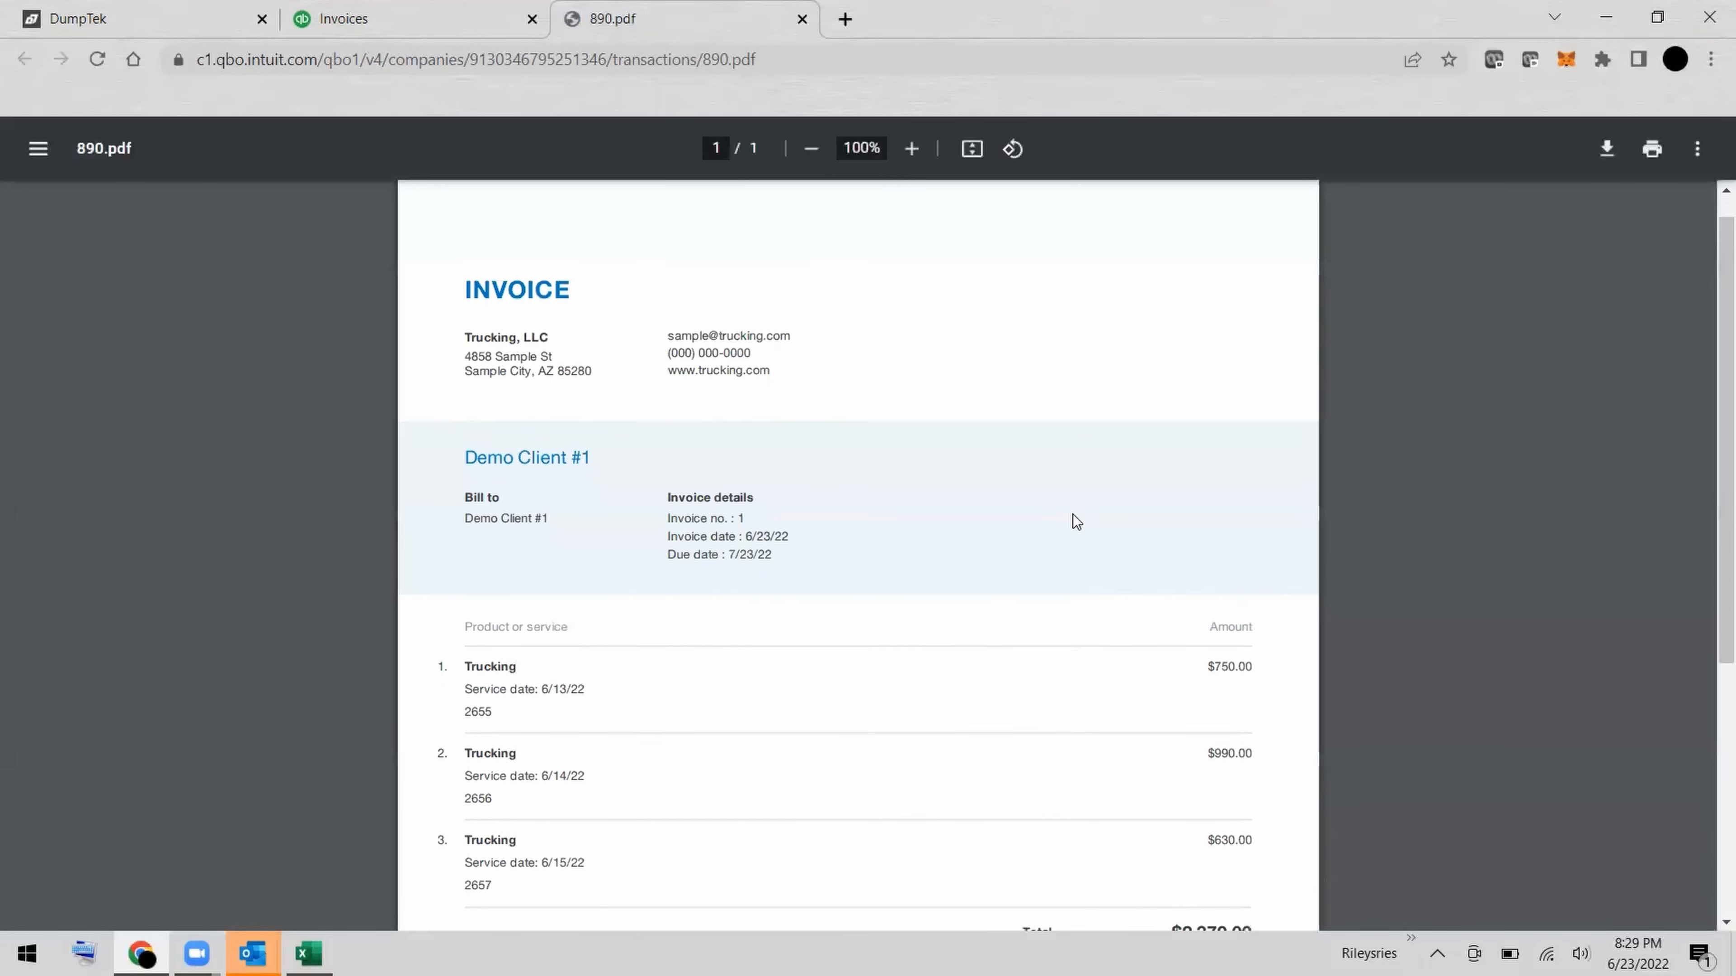
Review the ticket numbers, service dates, amounts and total on the PDF of invoice 1 for Demo Client #1.
{"action": "scroll", "coordinate": [1077, 521], "scroll_direction": "down", "scroll_amount": 2}
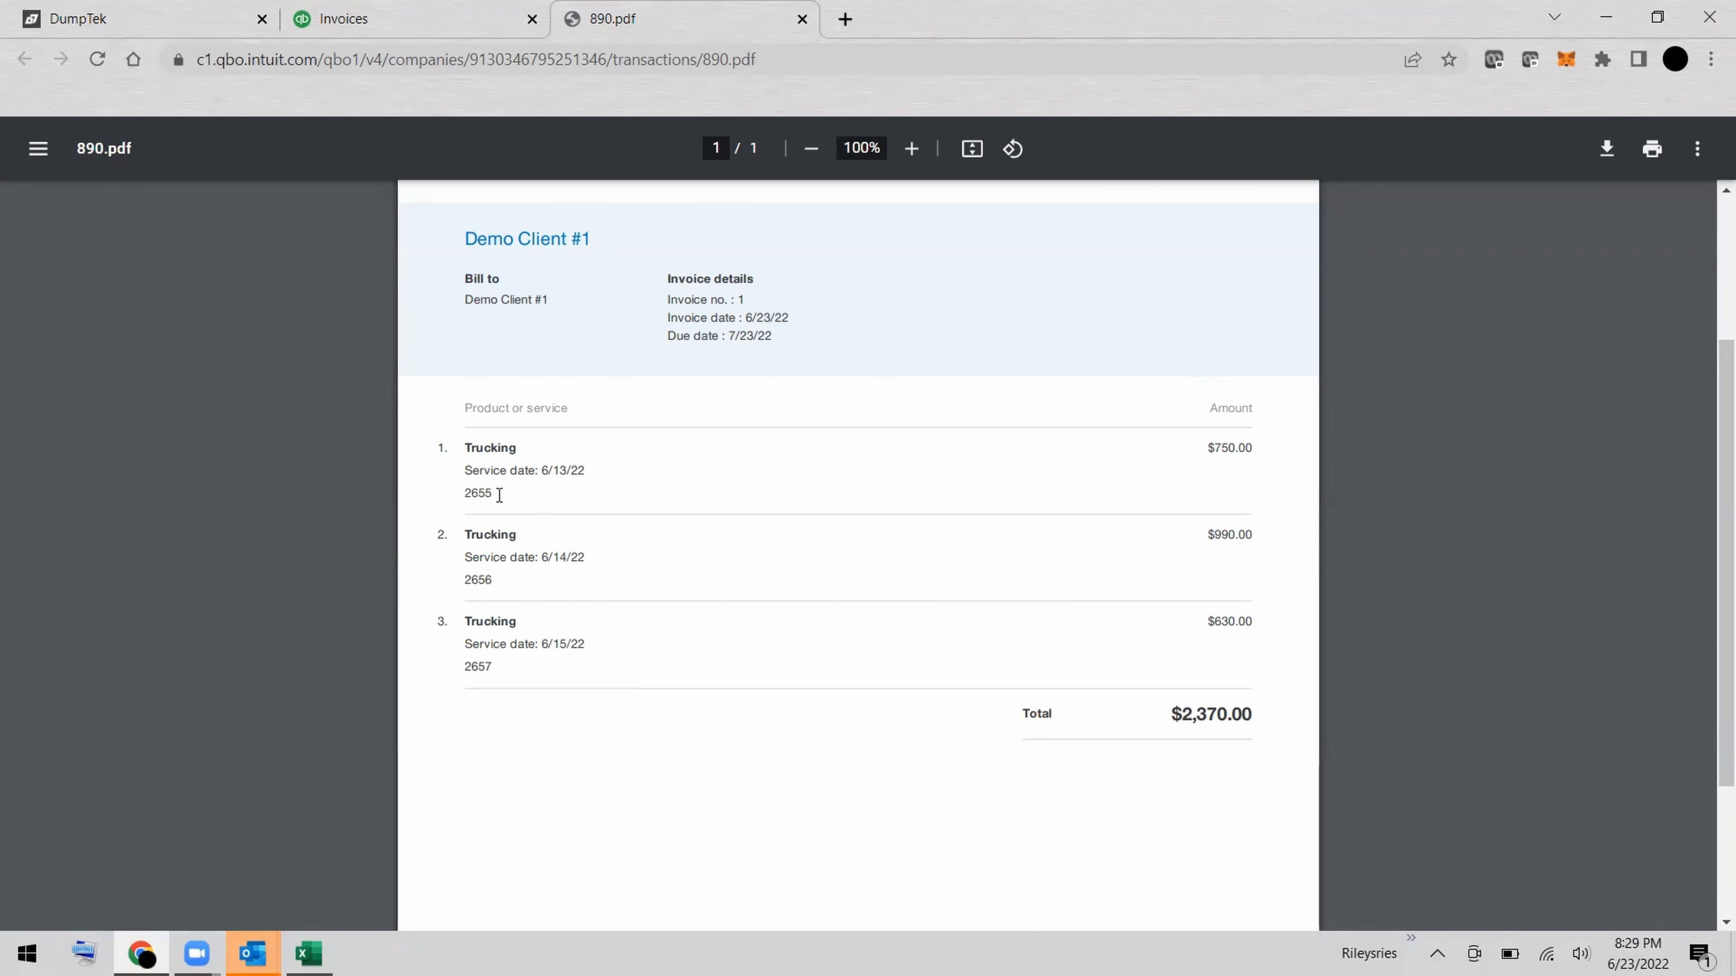
{"action": "left_click_drag", "start_coordinate": [500, 495], "coordinate": [457, 494]}
{"action": "left_click", "coordinate": [457, 493]}
{"action": "scroll", "coordinate": [851, 545], "scroll_direction": "down", "scroll_amount": 3}
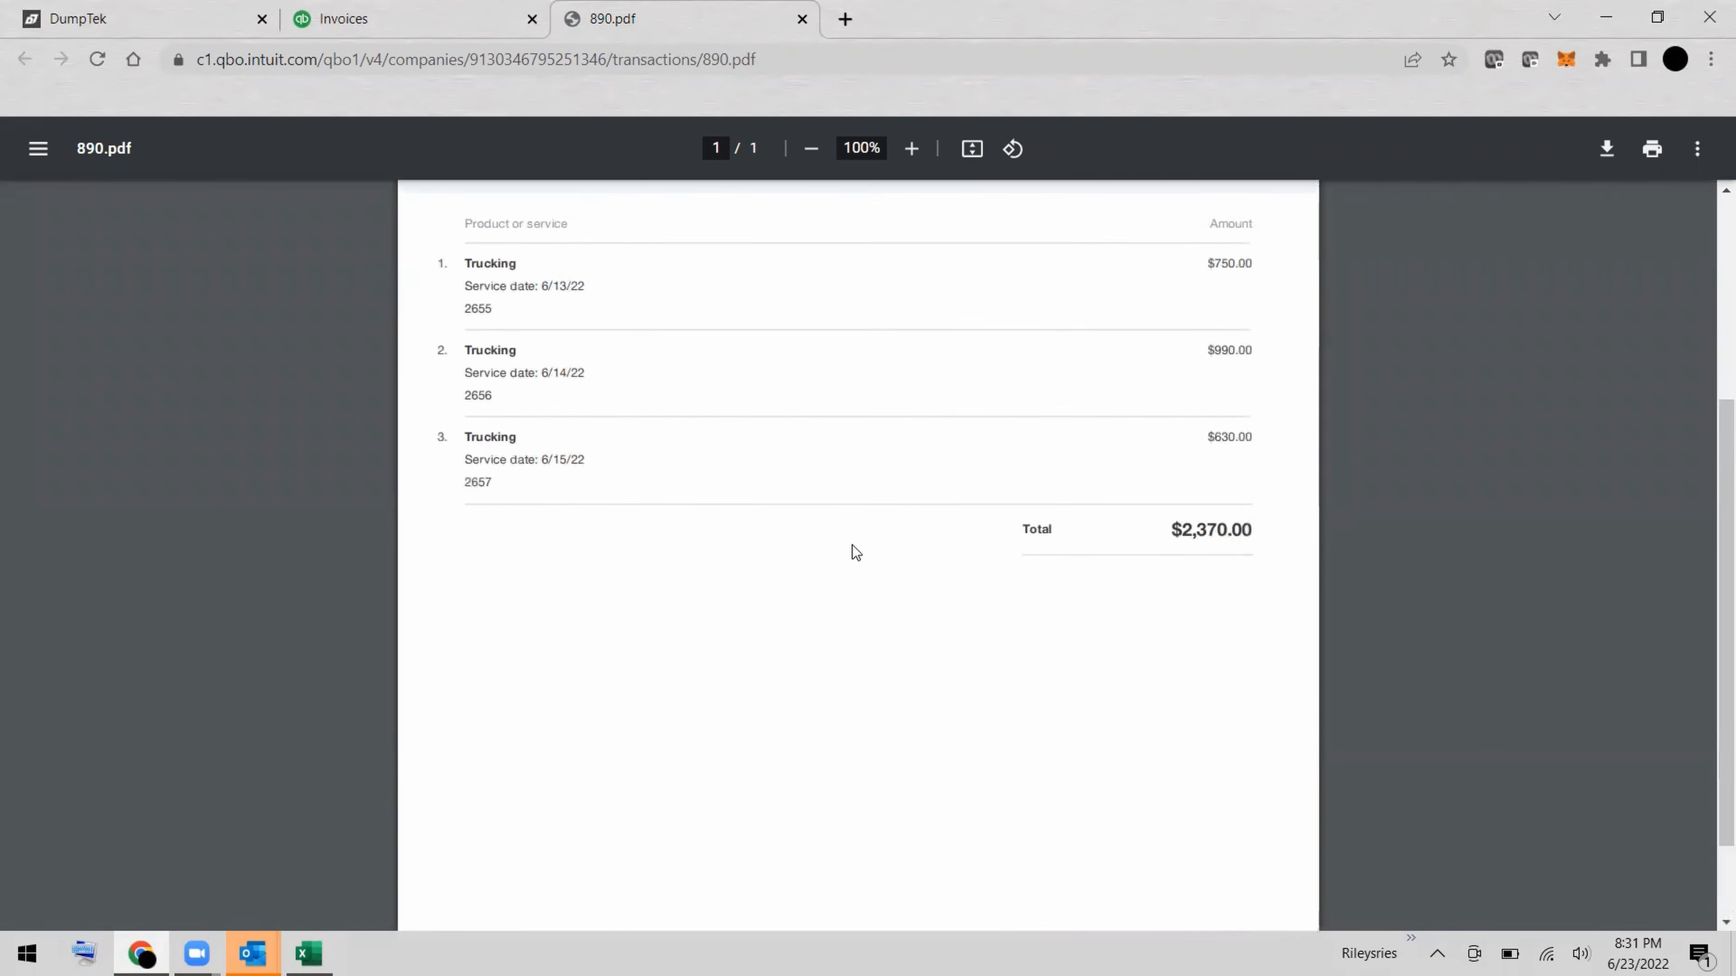
{"action": "scroll", "coordinate": [852, 546], "scroll_direction": "up", "scroll_amount": 6}
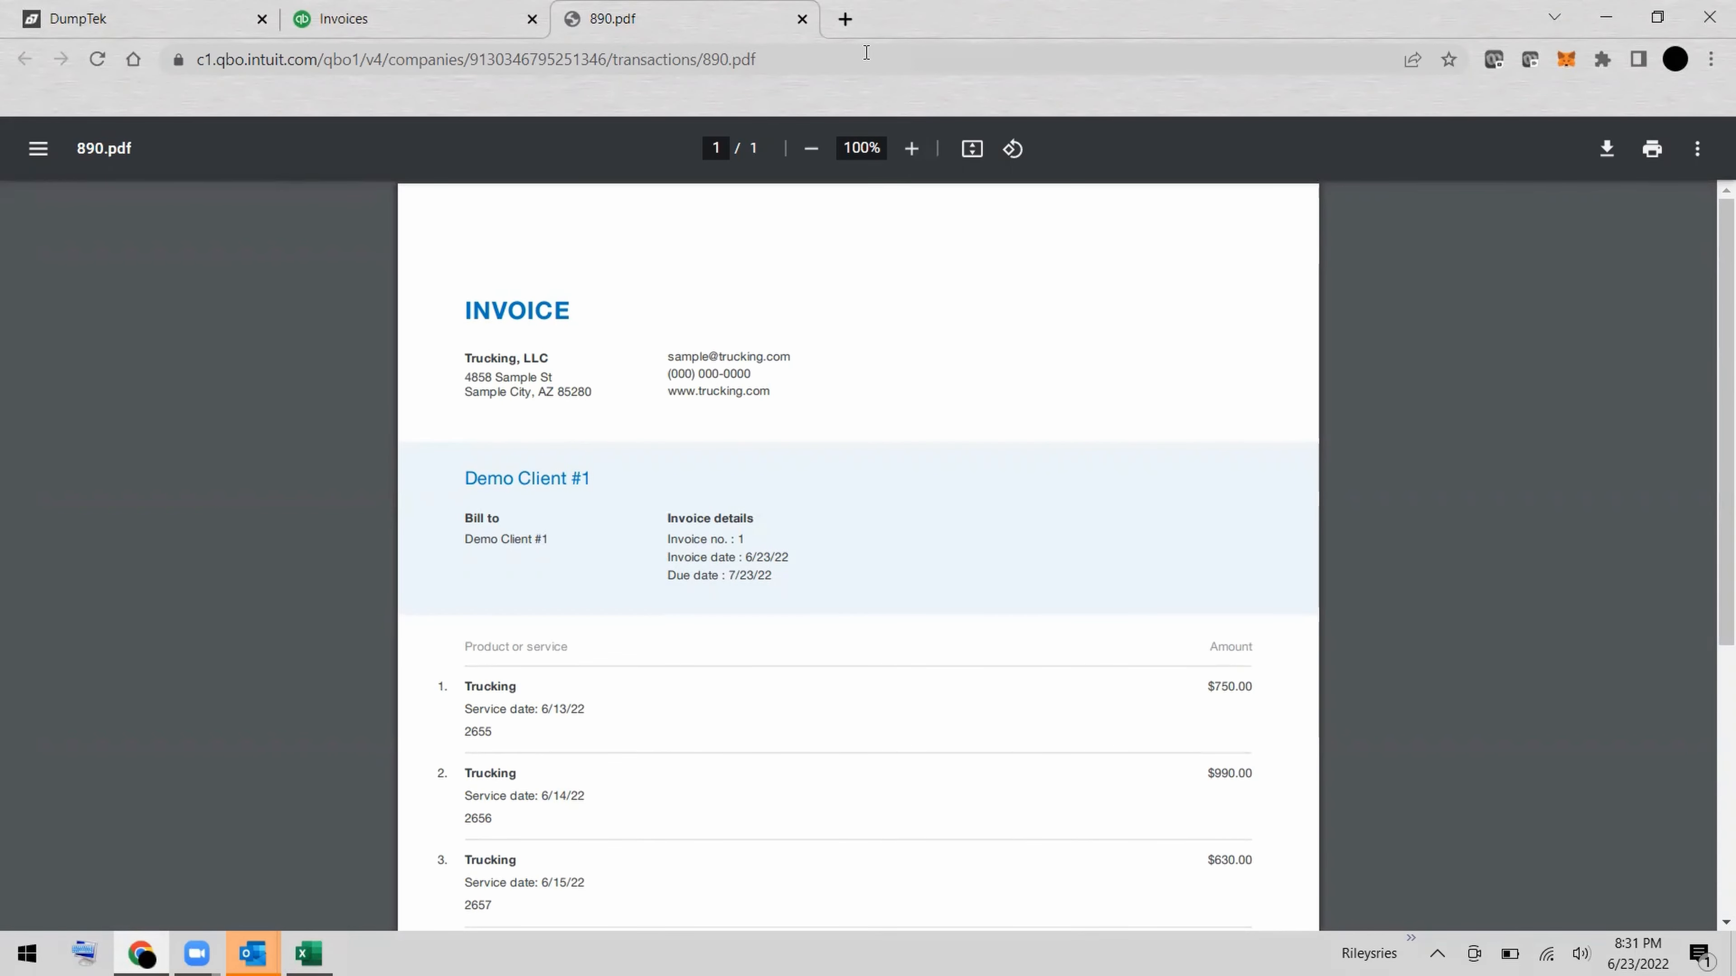
Switch to DumpTek and open the Hauling Ticket report from its list of reports.
{"action": "left_click", "coordinate": [423, 21]}
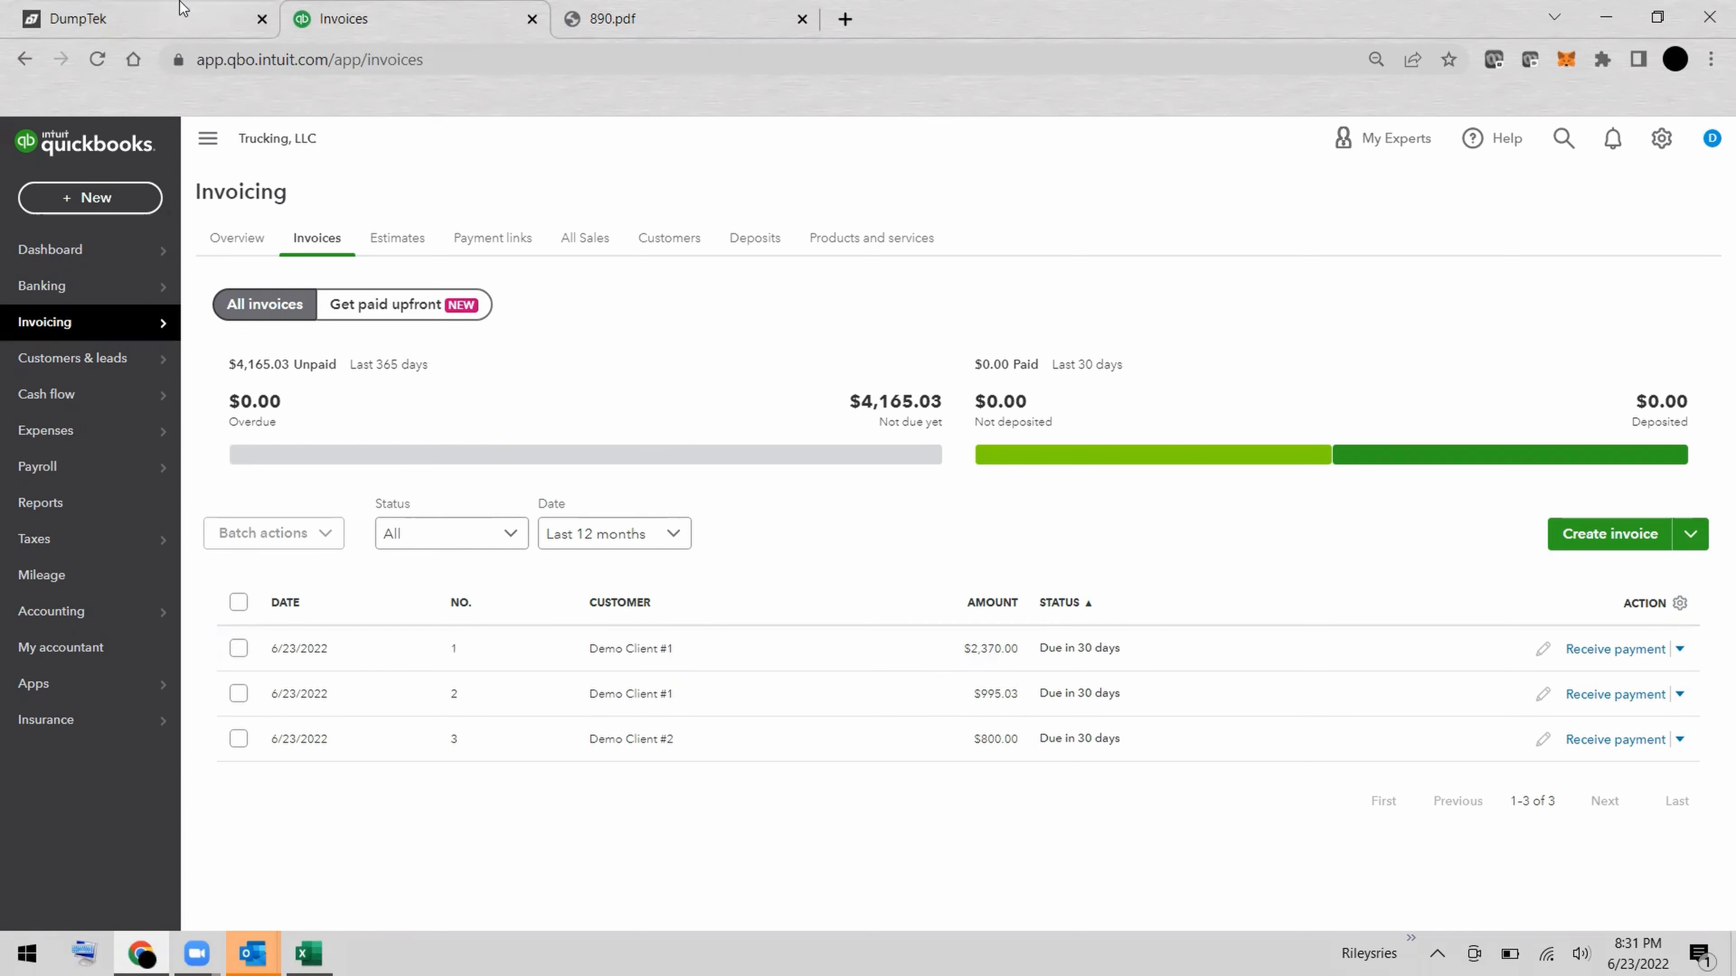
{"action": "left_click", "coordinate": [165, 24]}
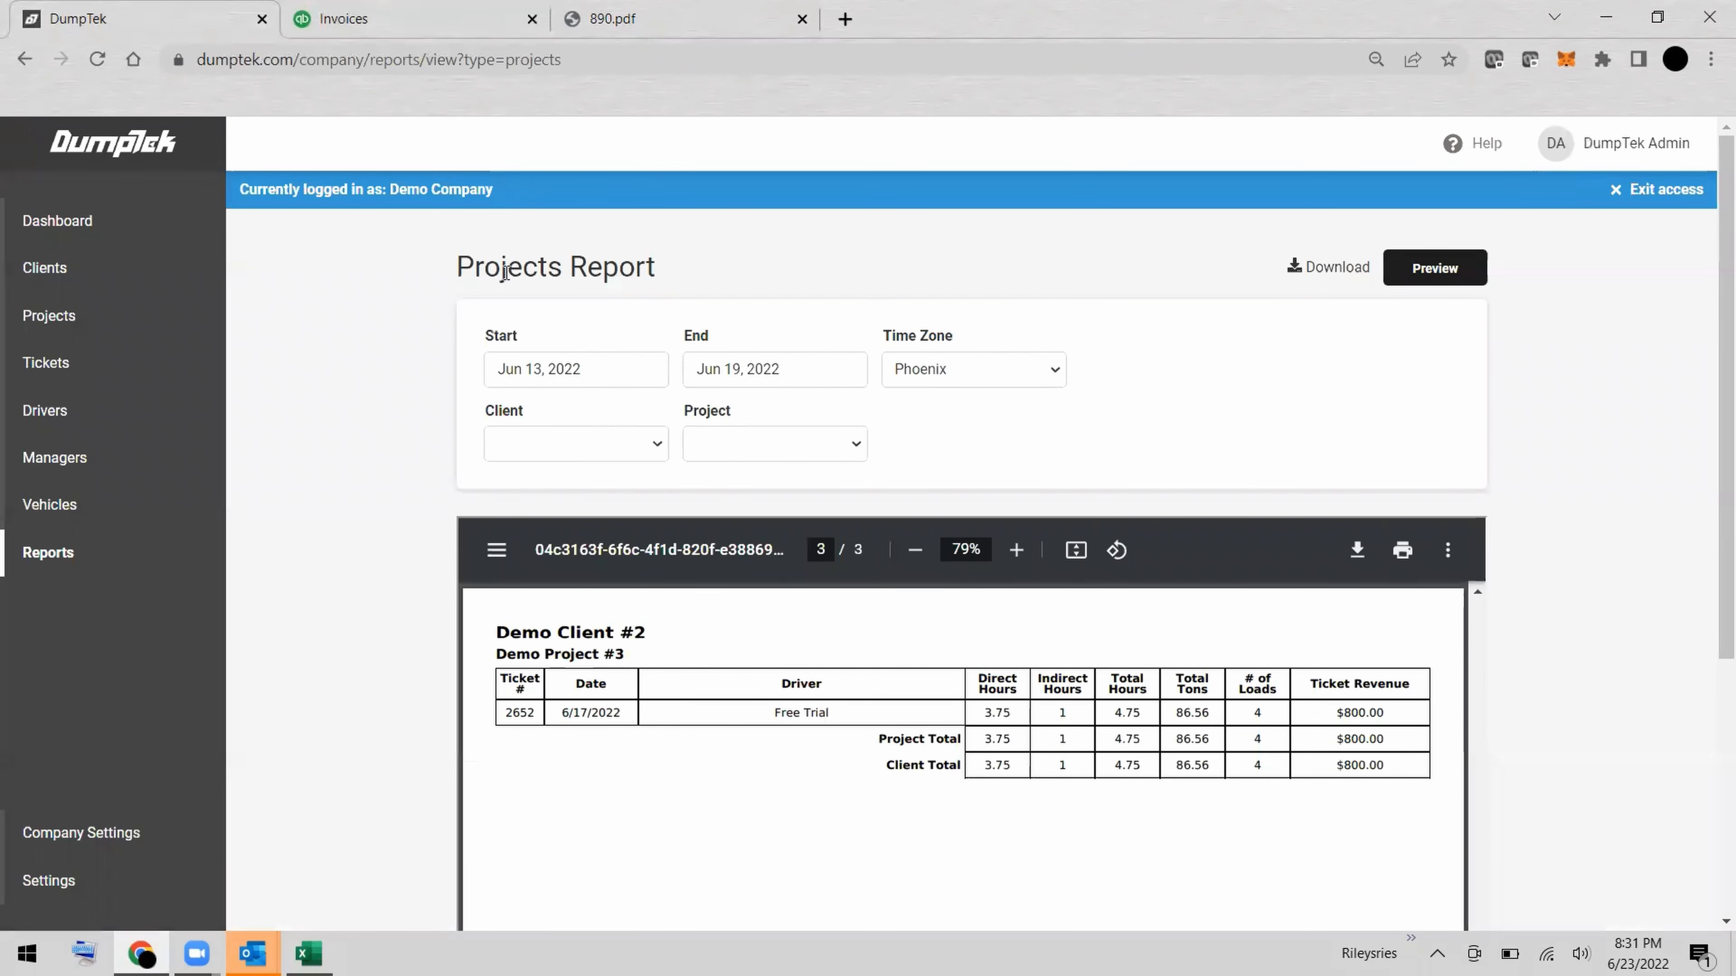
{"action": "scroll", "coordinate": [296, 530], "scroll_direction": "down", "scroll_amount": 2}
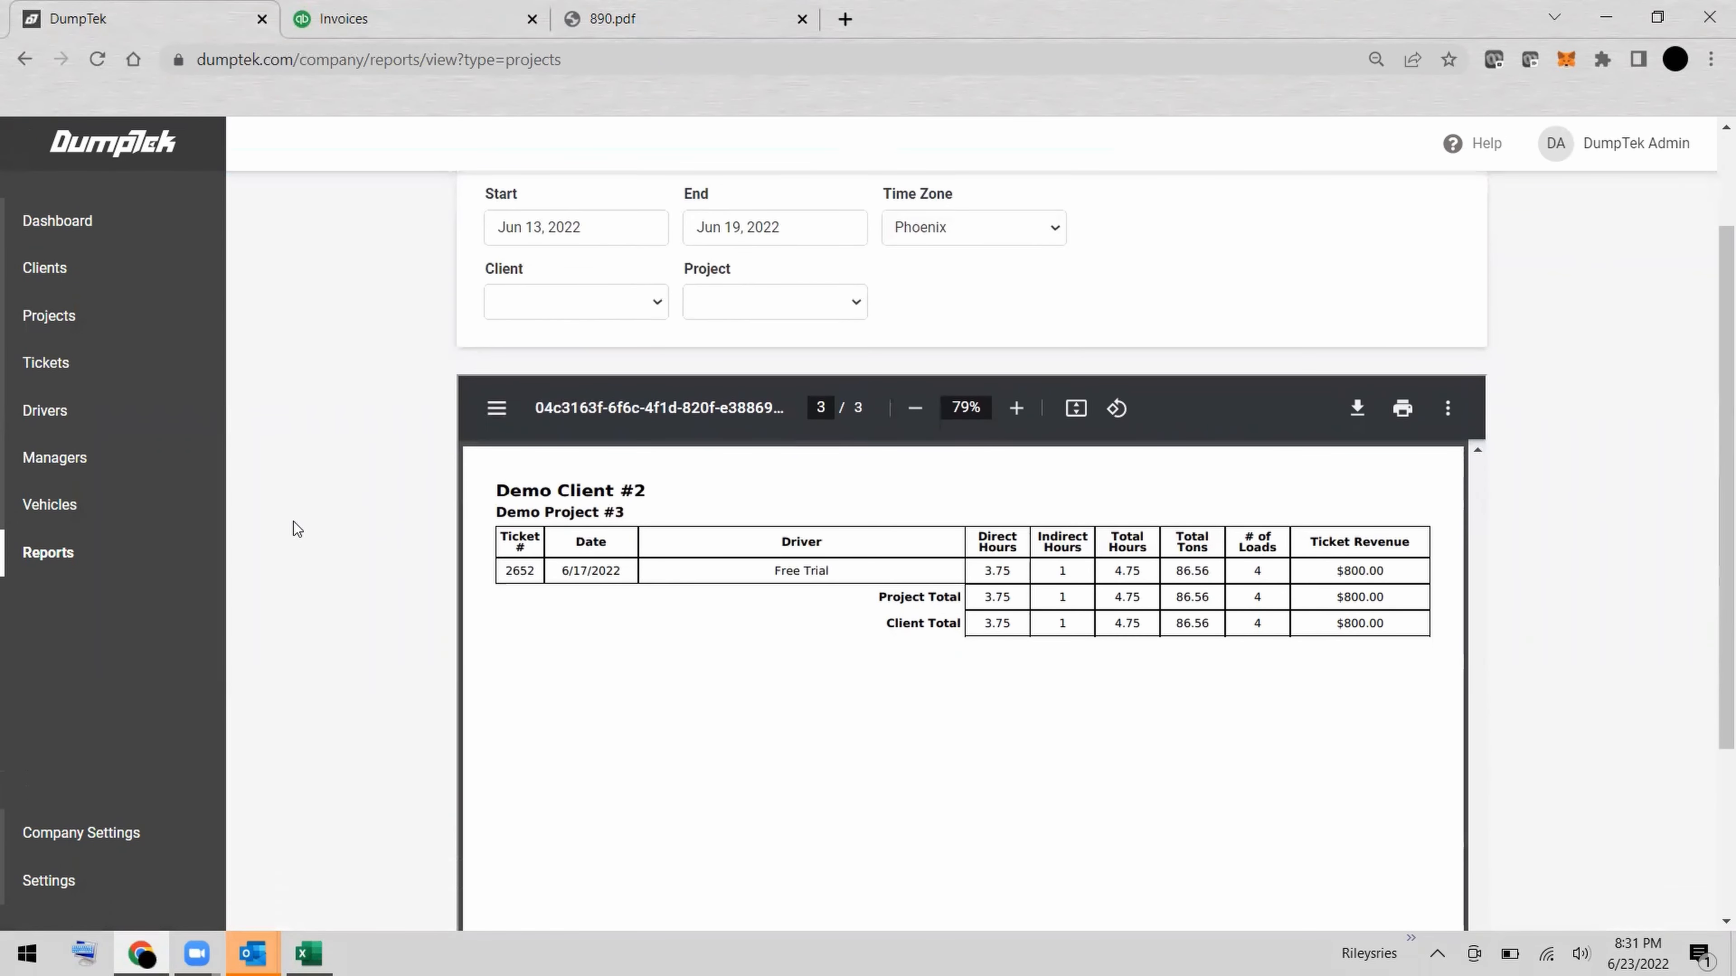
{"action": "left_click", "coordinate": [114, 563]}
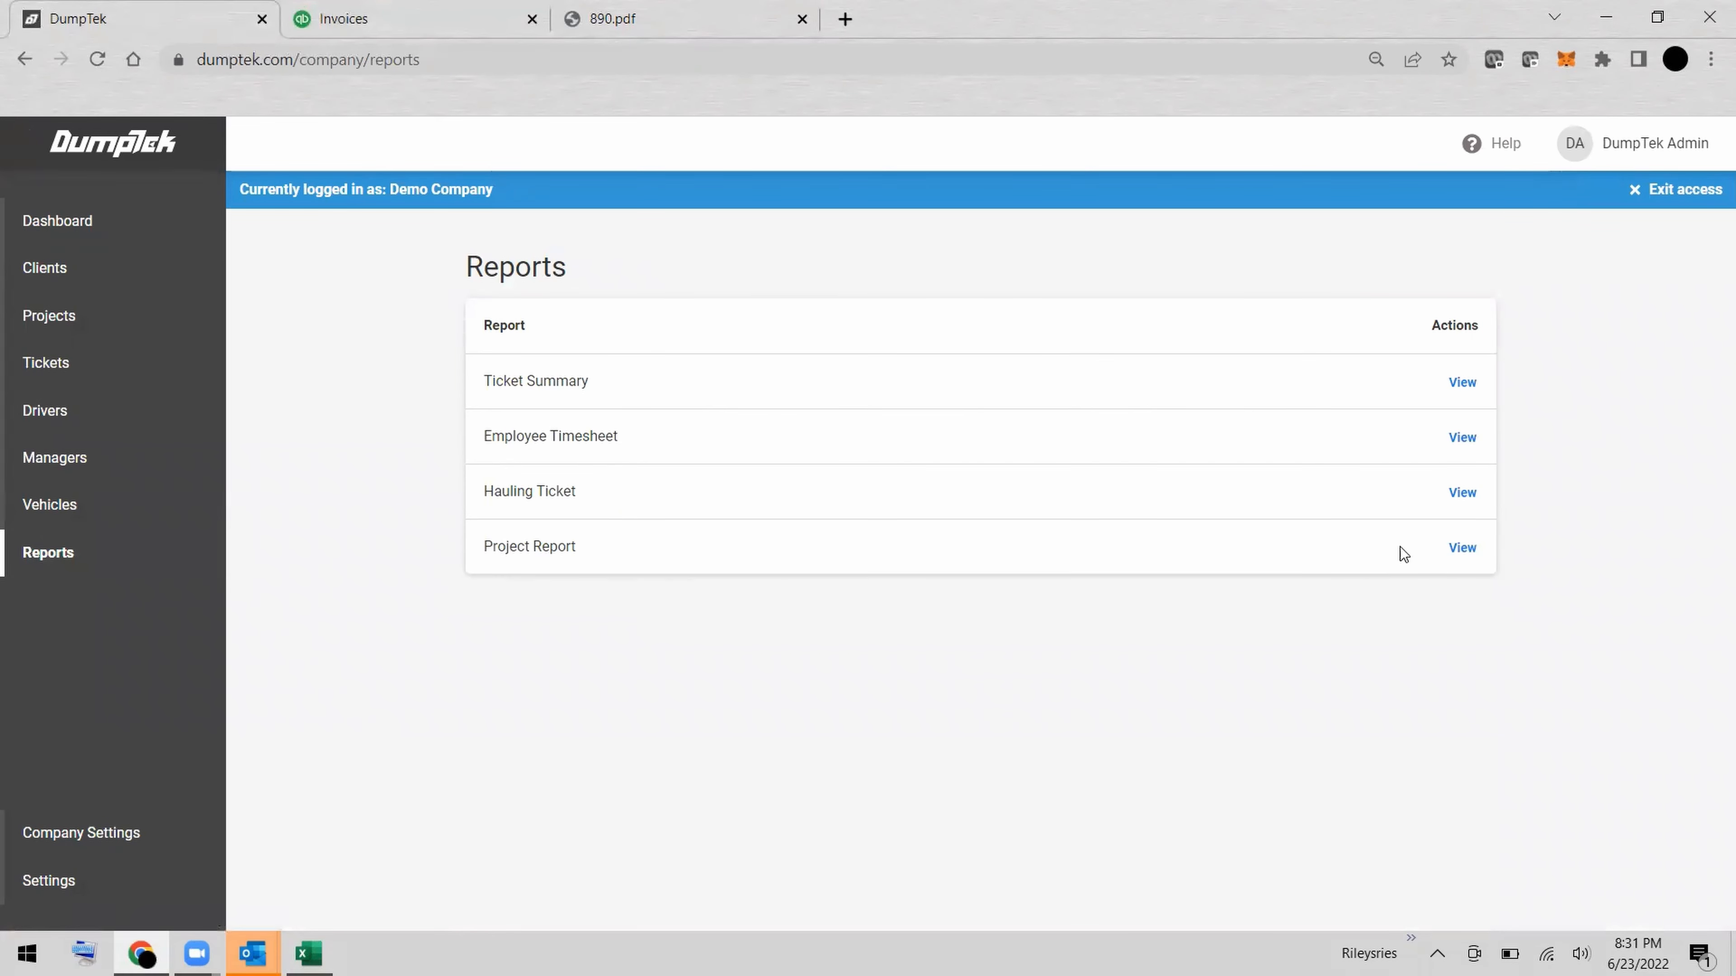
{"action": "left_click", "coordinate": [1460, 493]}
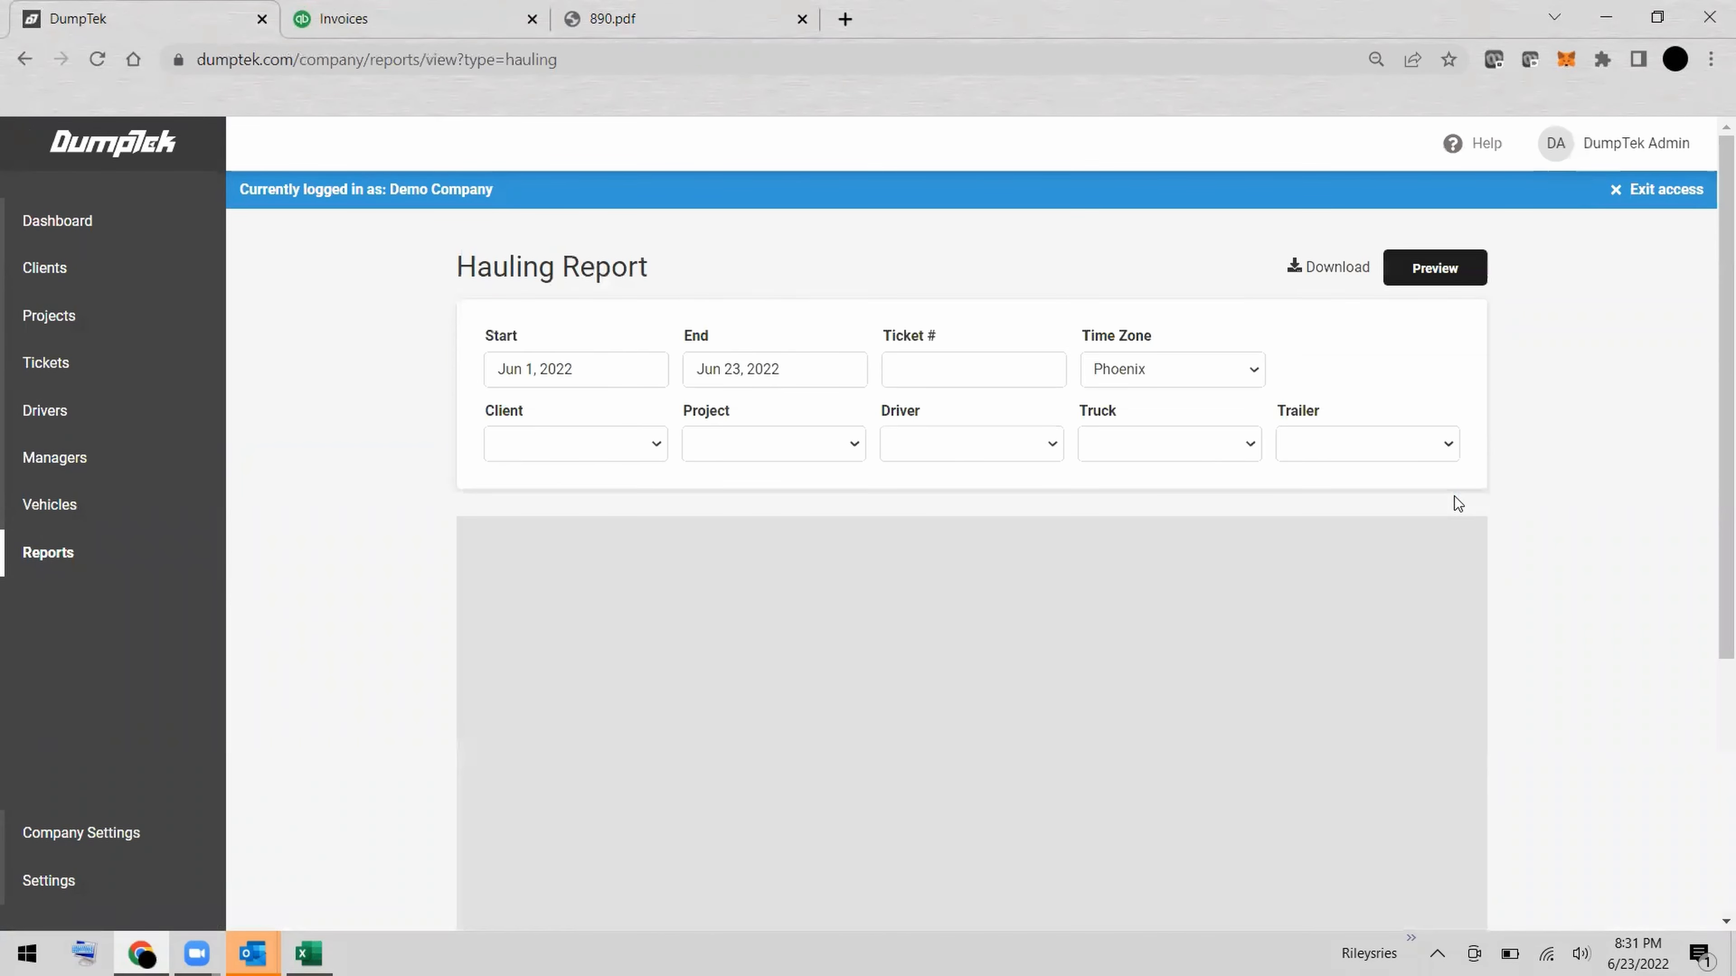
Set the Hauling Report to Jun 13, 2022 through Jun 19, 2022 for Demo Project #1 and preview it.
{"action": "left_click", "coordinate": [613, 370]}
{"action": "left_click", "coordinate": [543, 535]}
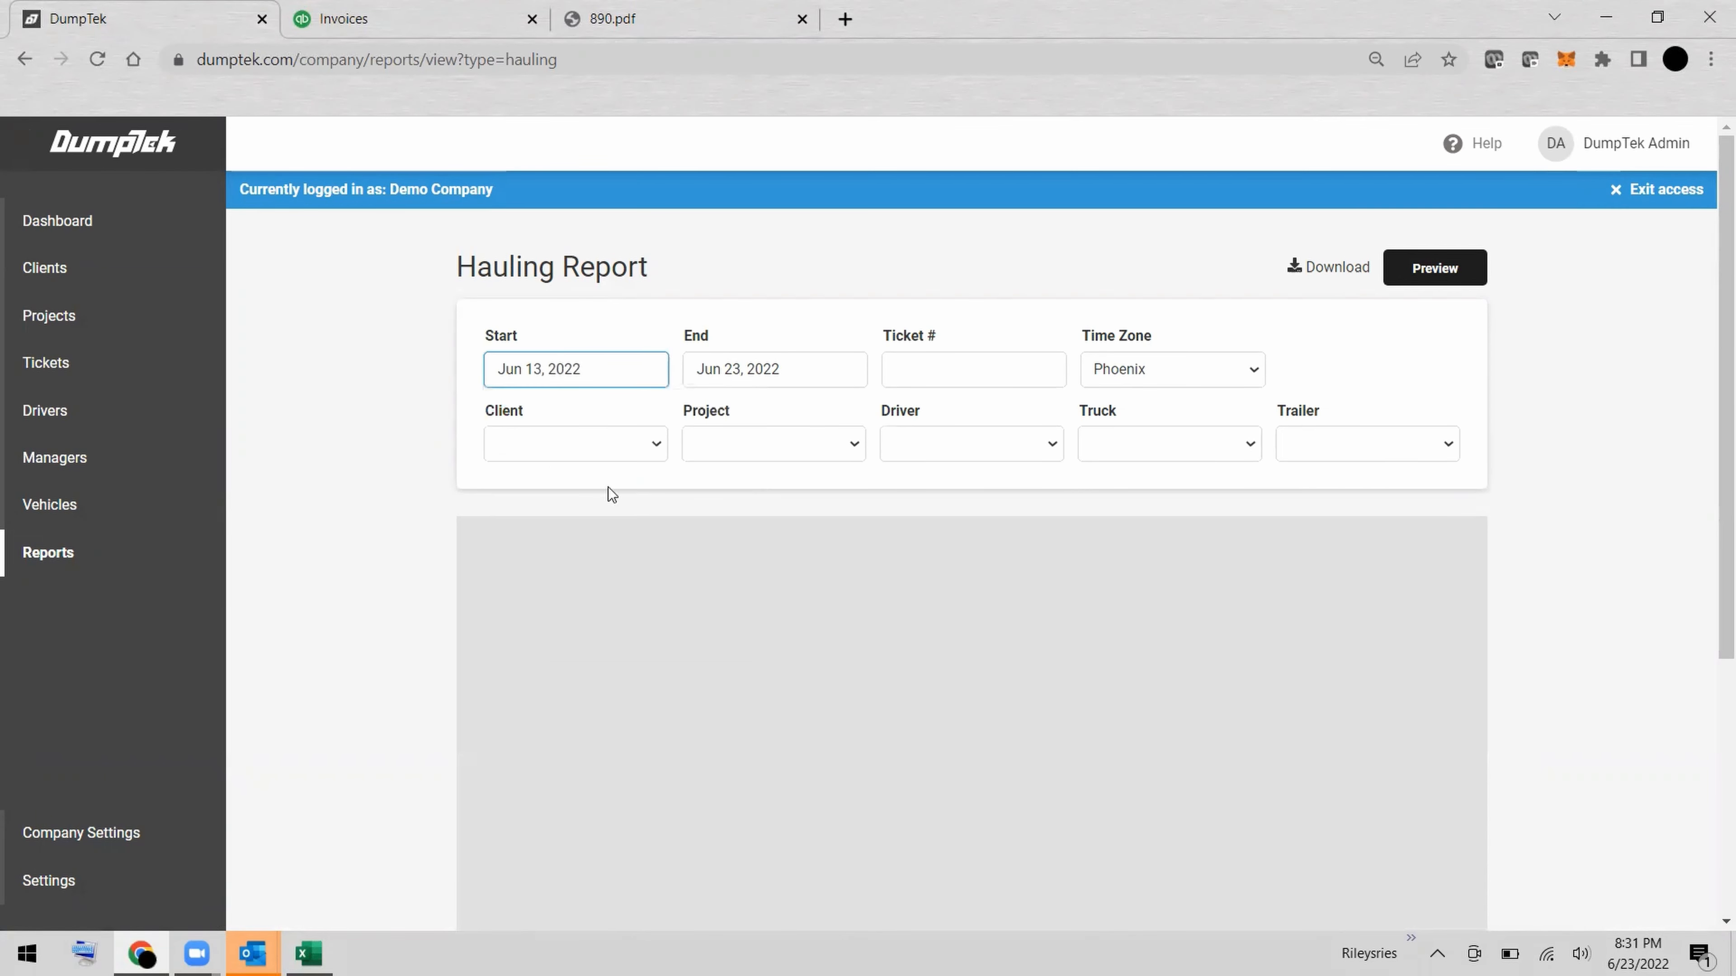
{"action": "left_click", "coordinate": [760, 372]}
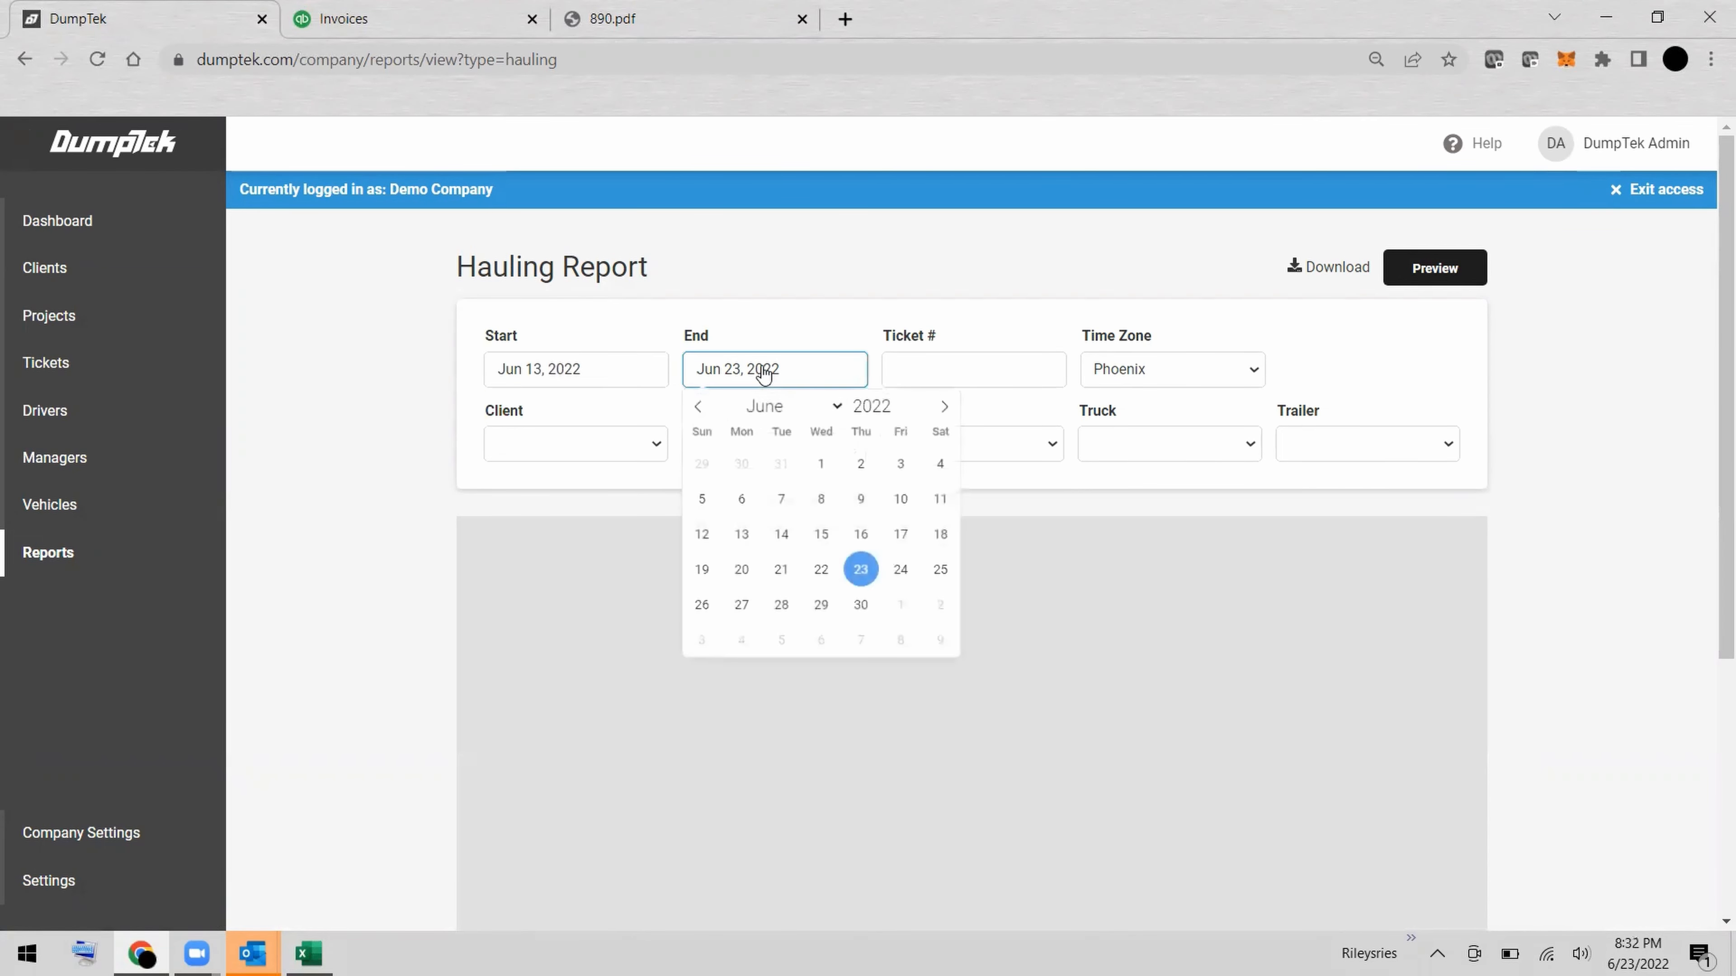
{"action": "left_click", "coordinate": [703, 571]}
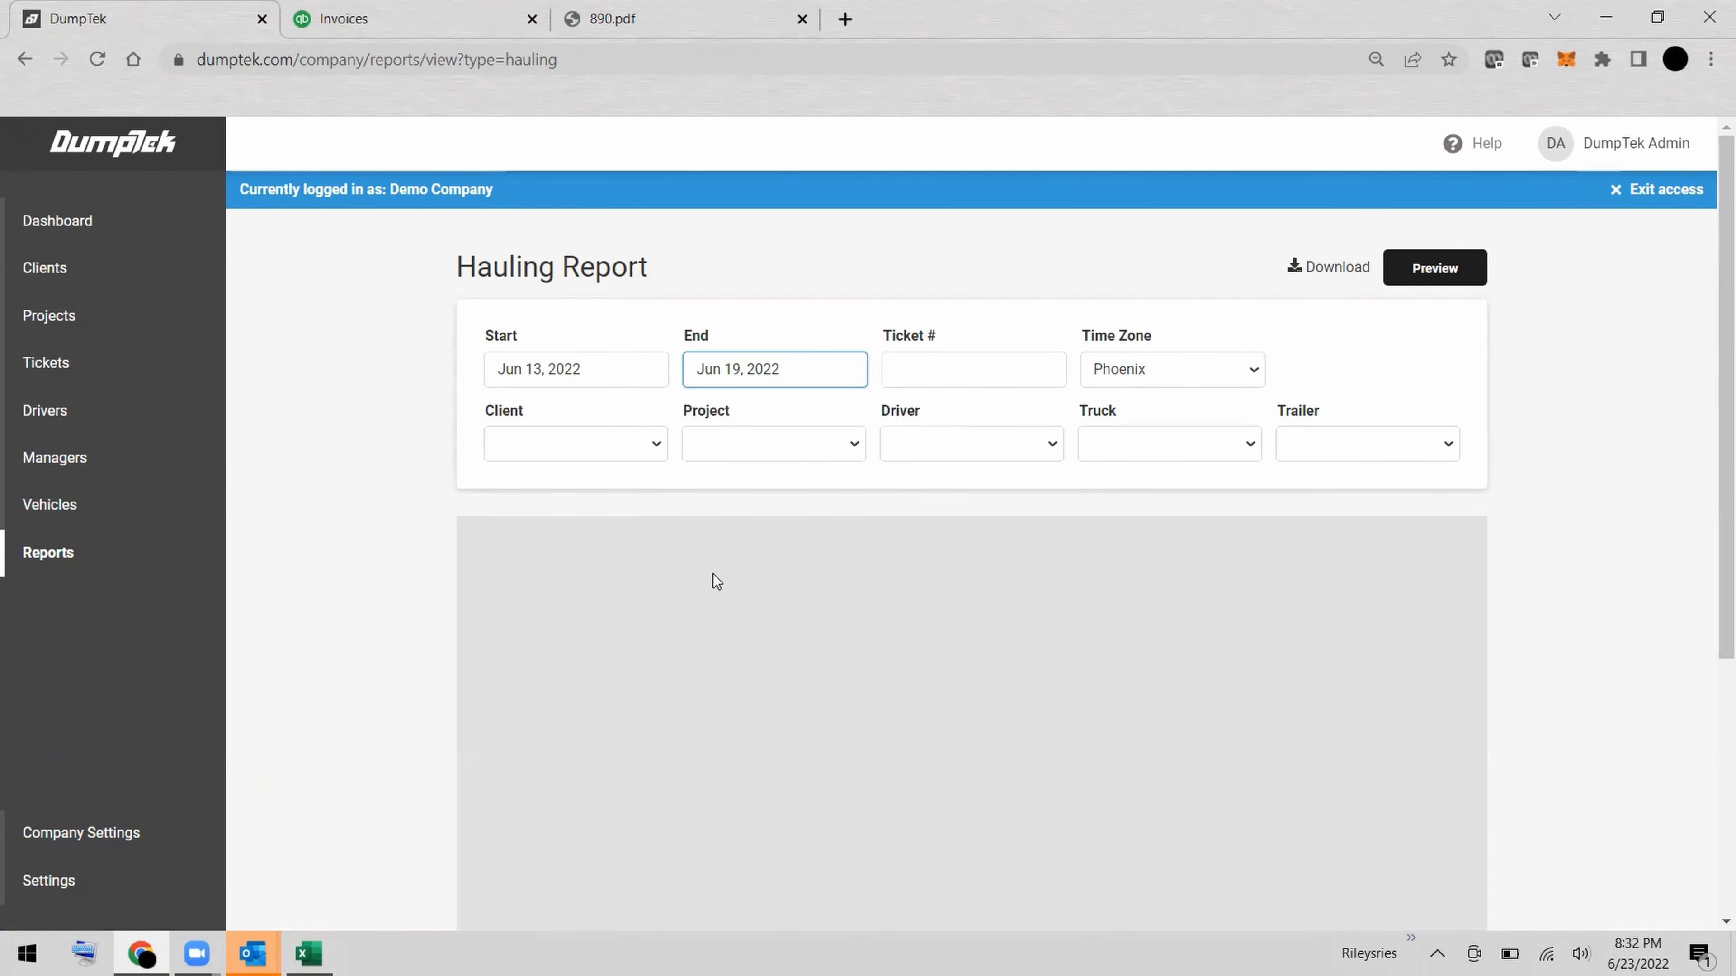
{"action": "left_click", "coordinate": [852, 449]}
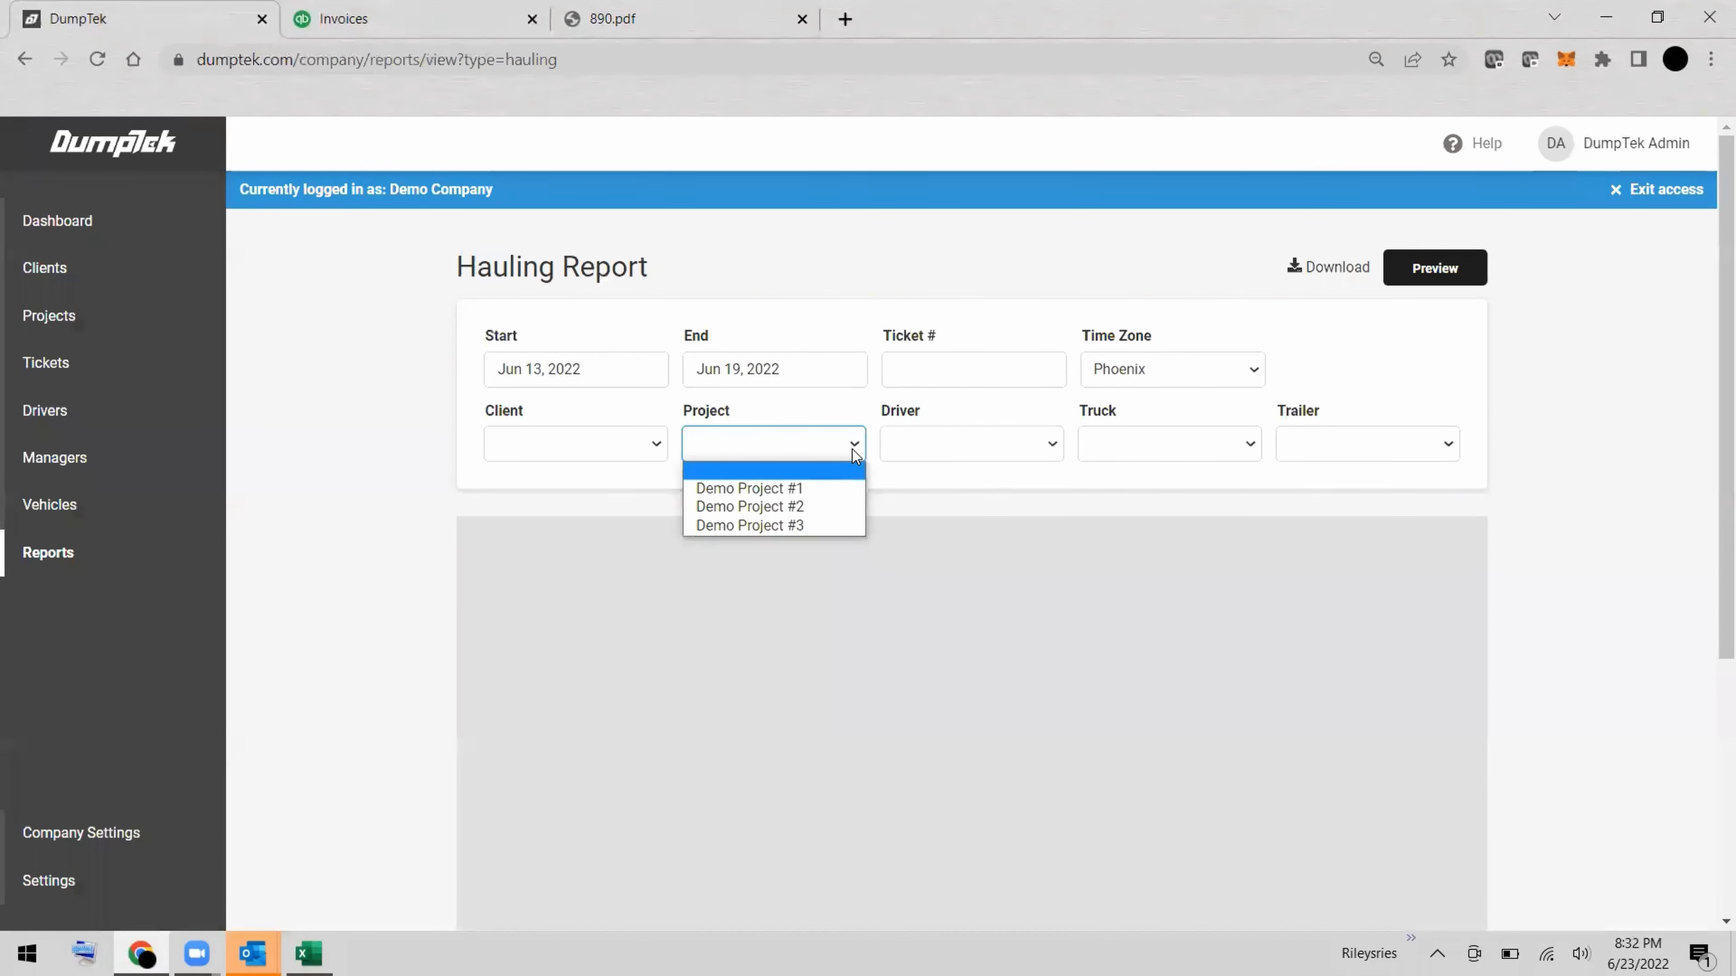
{"action": "left_click", "coordinate": [789, 489]}
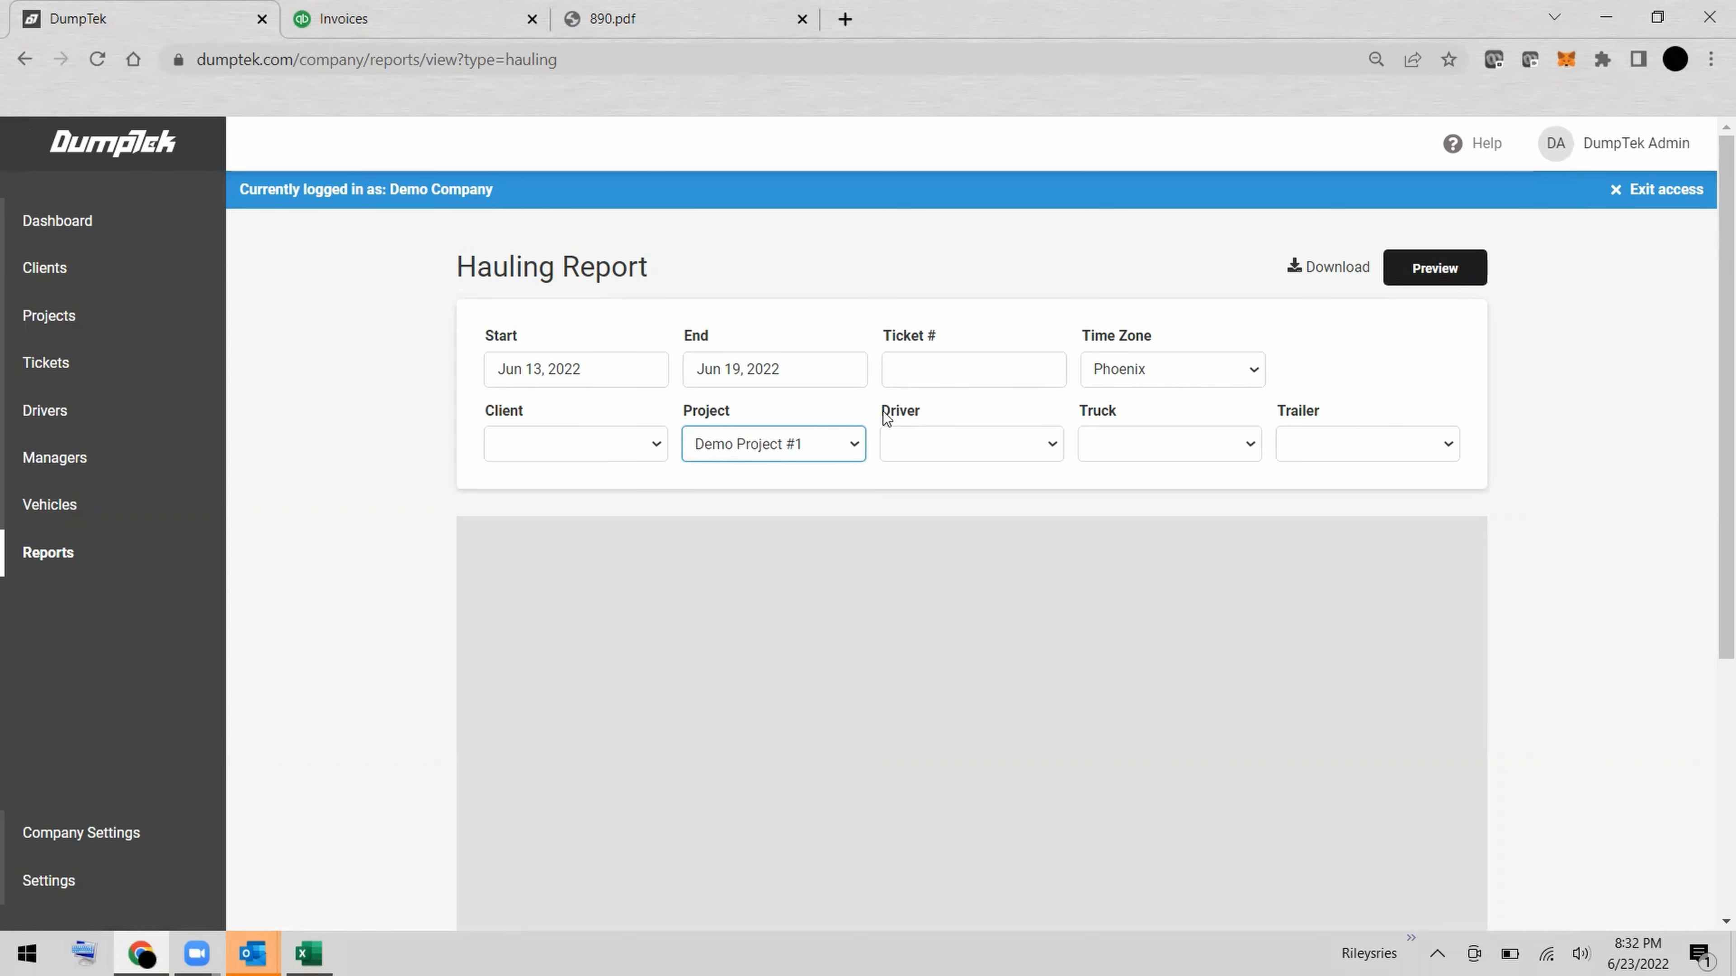
{"action": "left_click", "coordinate": [1452, 277]}
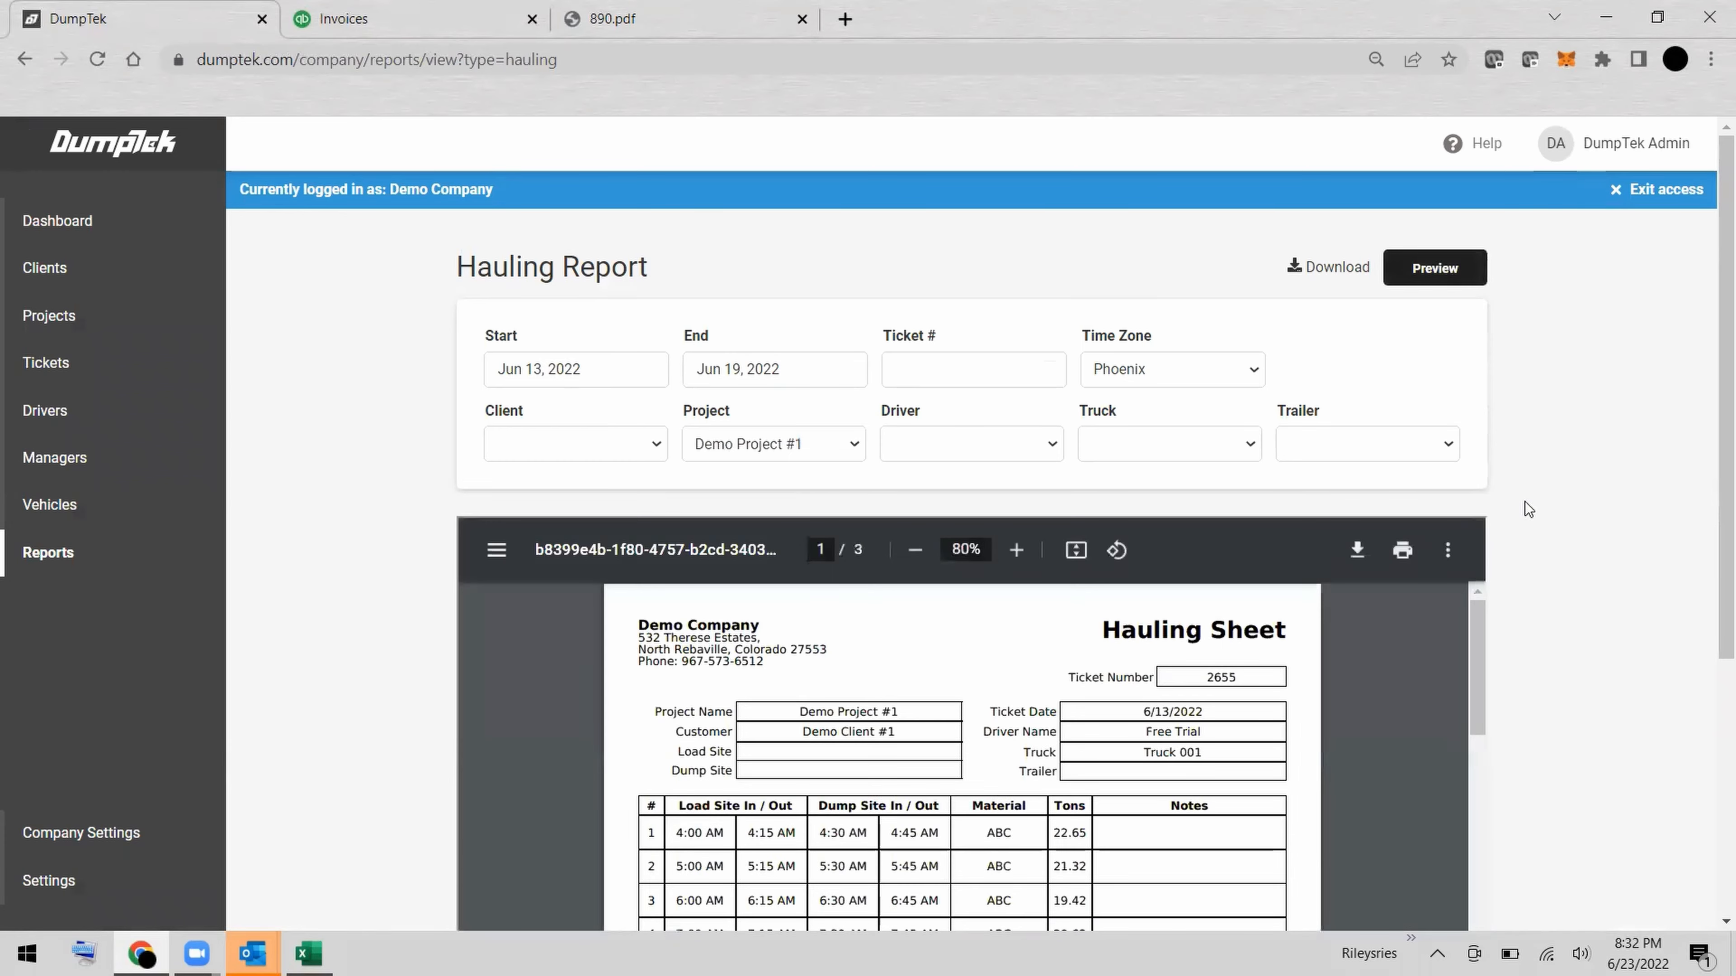
Examine the previewed hauling sheets for Demo Project #1, including their loads, tons, notes and hours.
{"action": "scroll", "coordinate": [1524, 506], "scroll_direction": "down", "scroll_amount": 3}
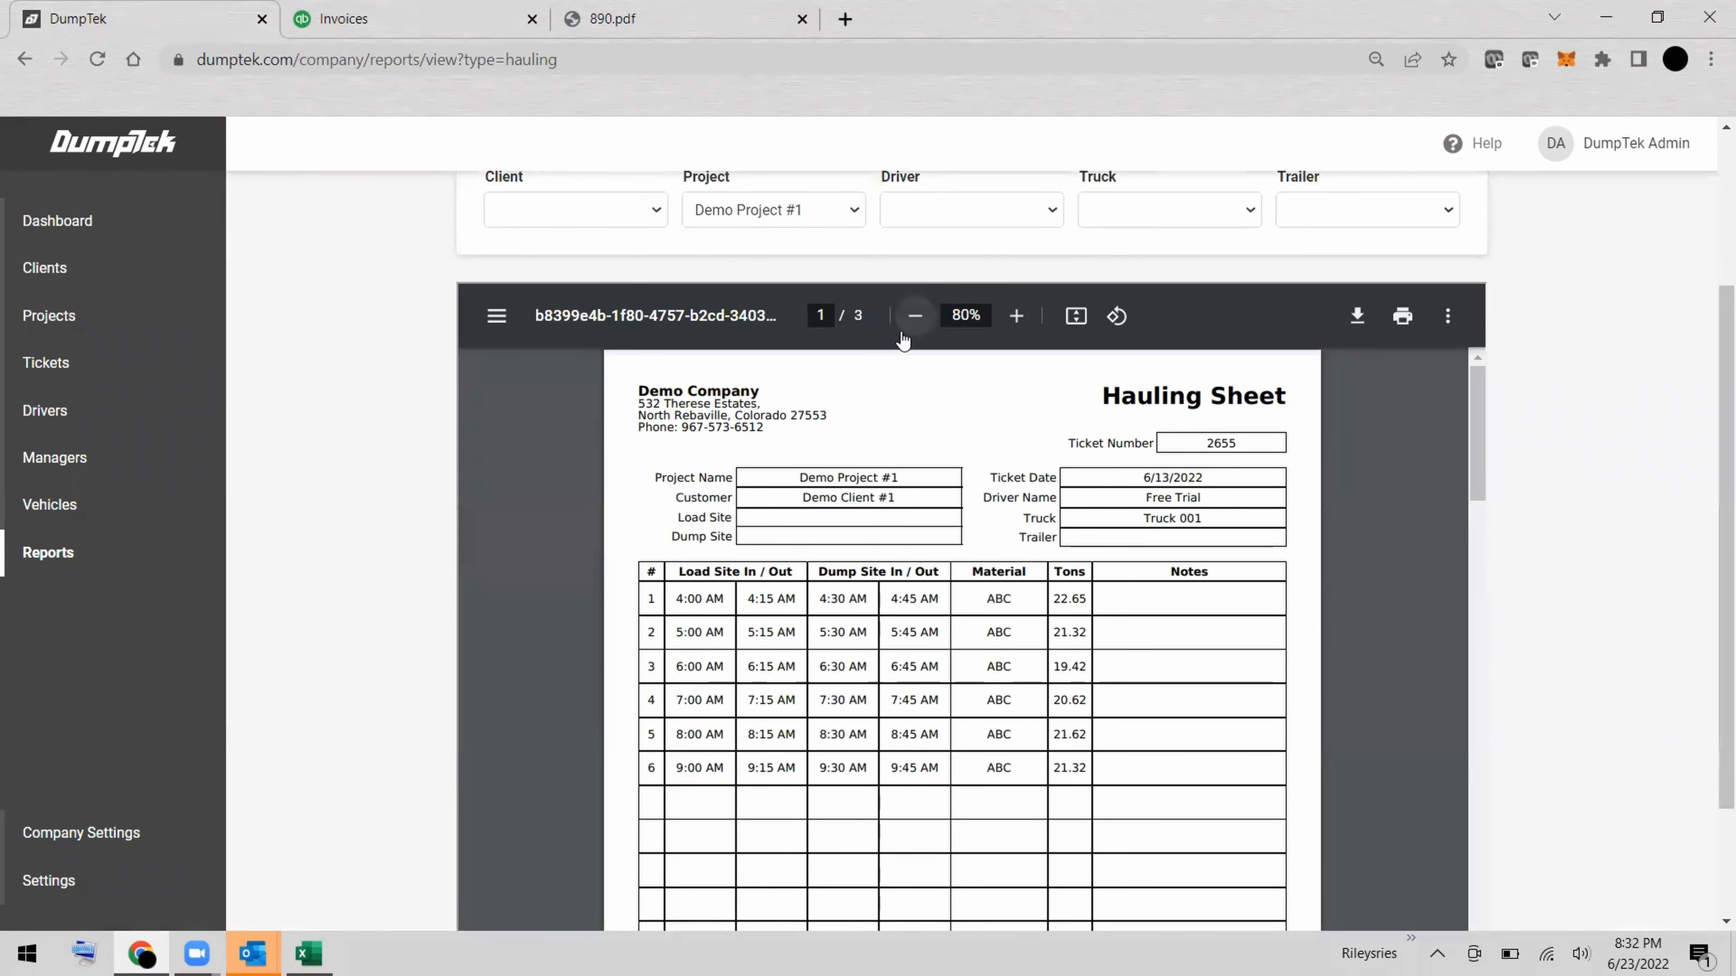
{"action": "scroll", "coordinate": [1277, 611], "scroll_direction": "down", "scroll_amount": 6}
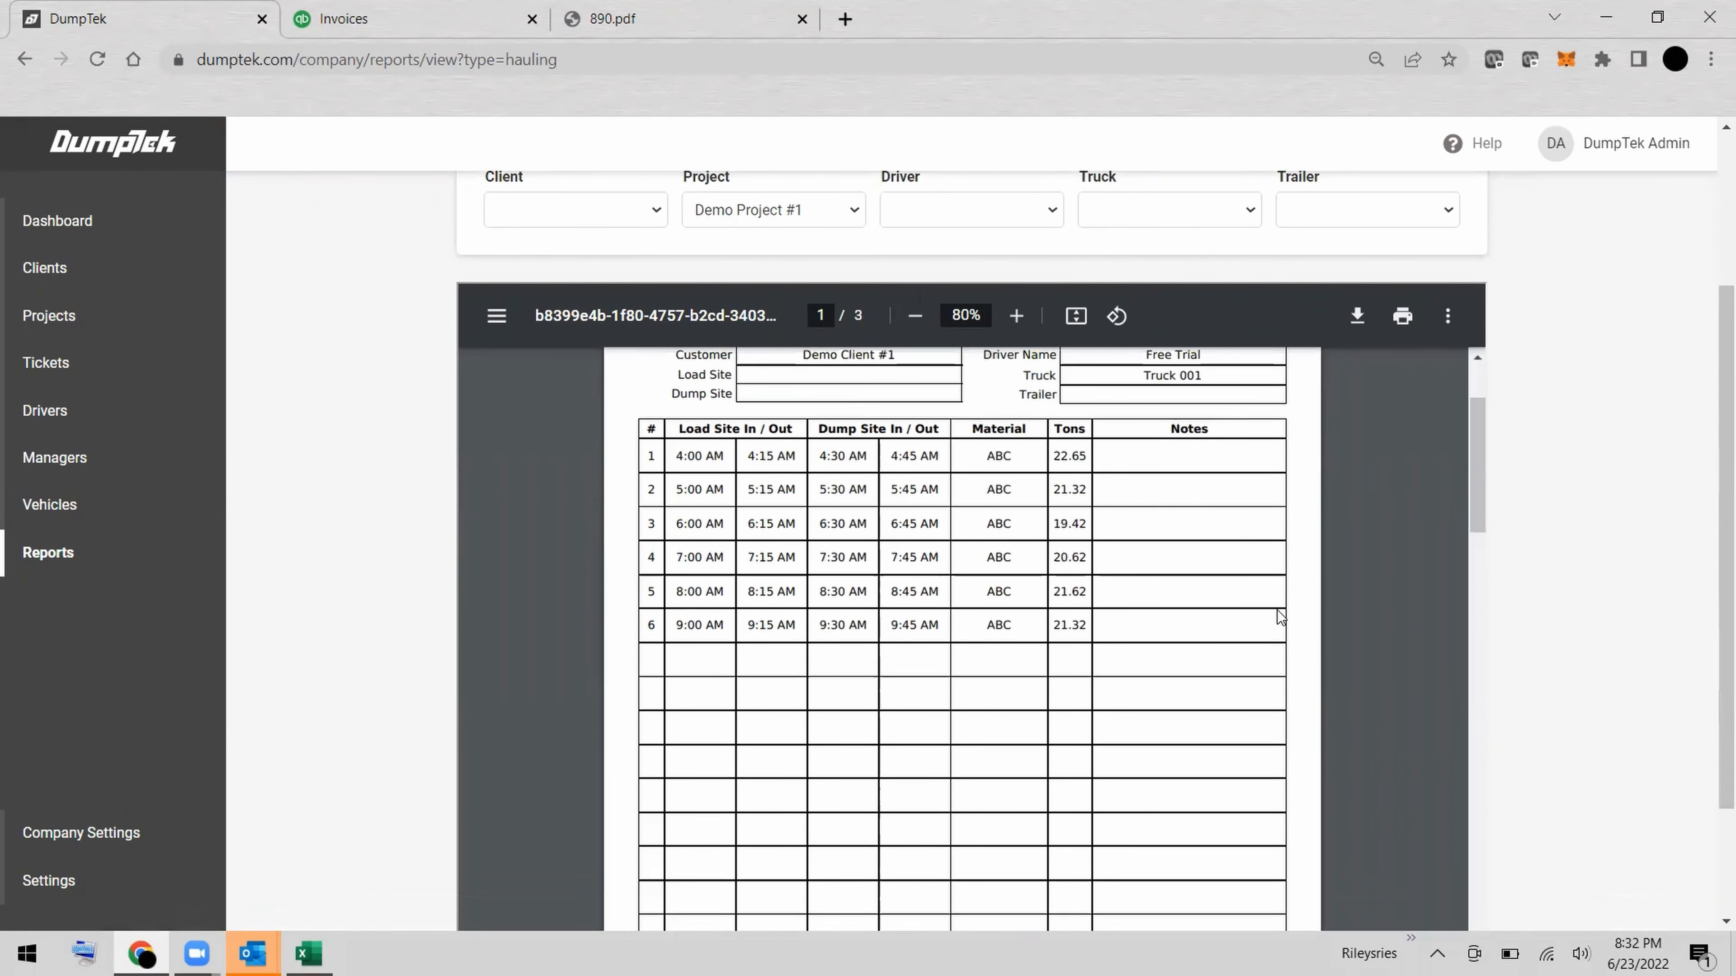
{"action": "scroll", "coordinate": [1278, 611], "scroll_direction": "down", "scroll_amount": 8}
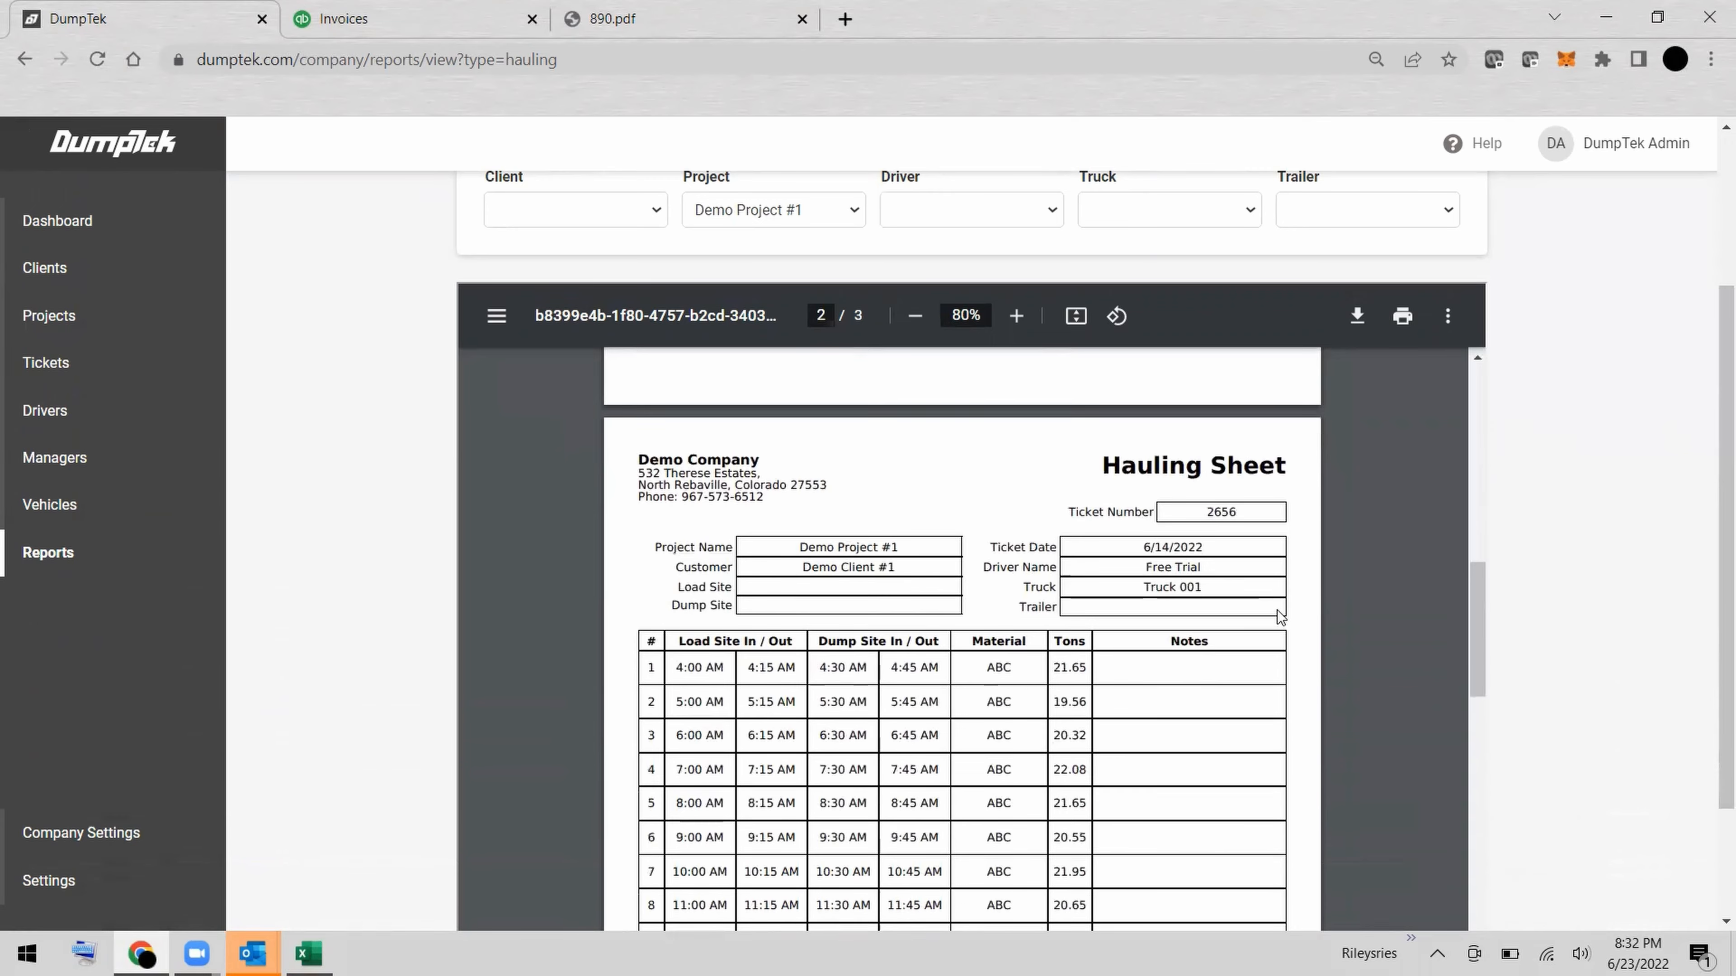
{"action": "scroll", "coordinate": [1278, 611], "scroll_direction": "down", "scroll_amount": 8}
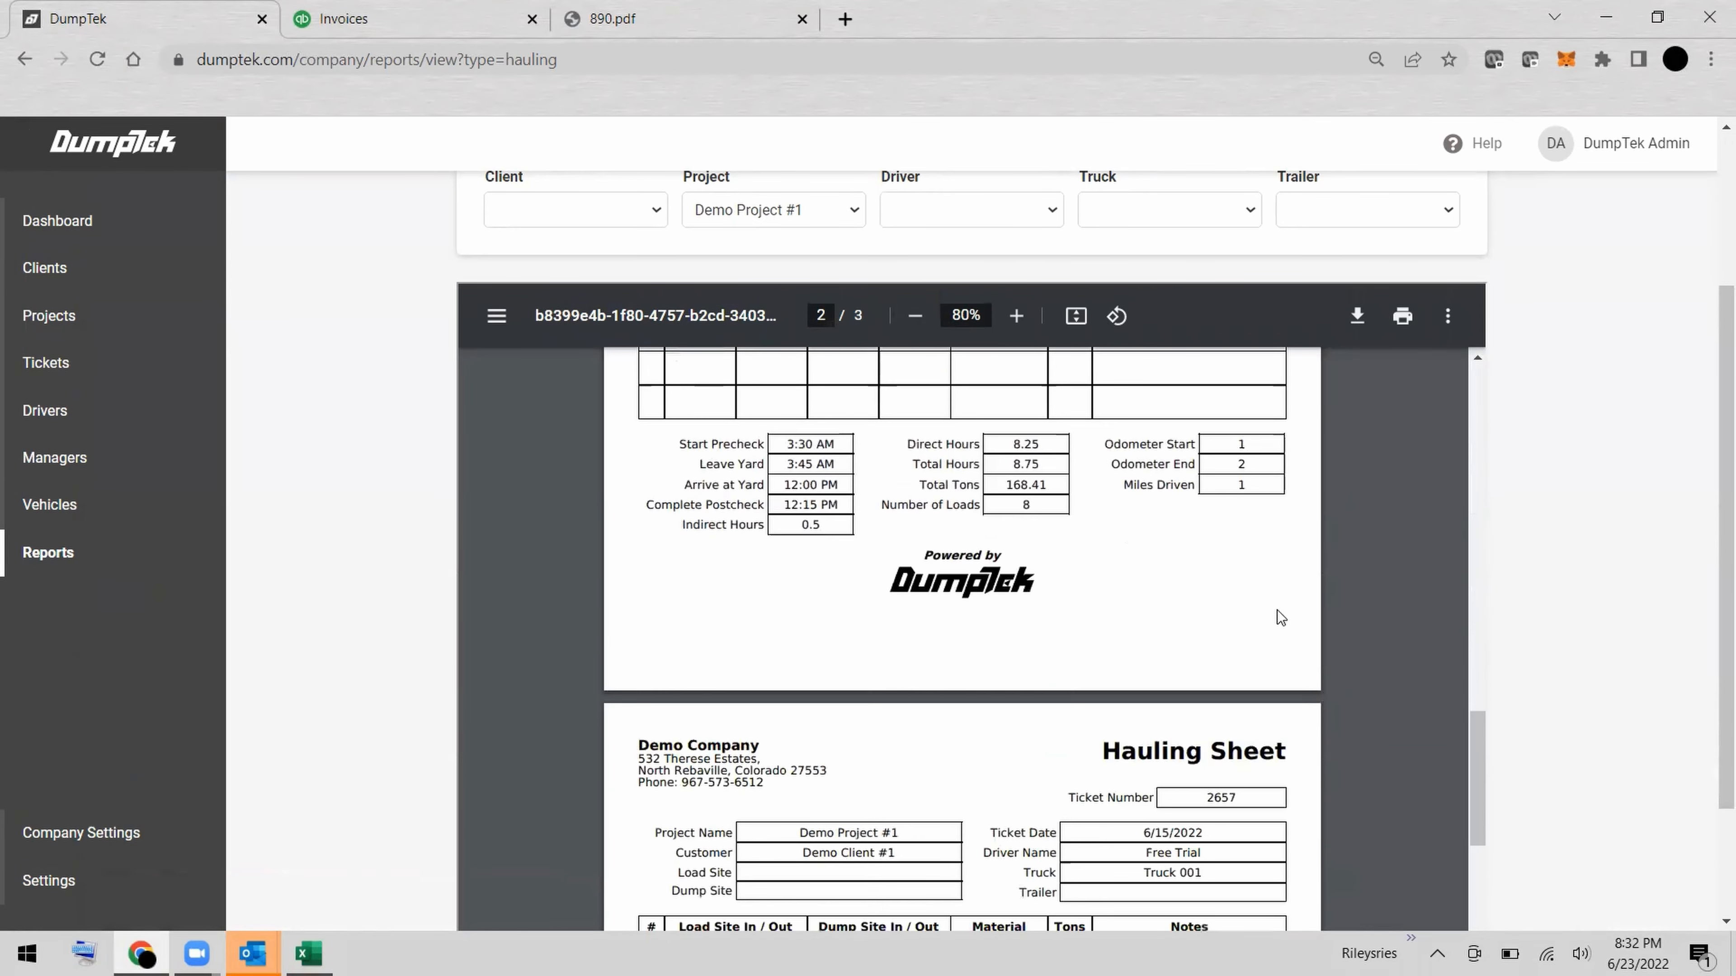
{"action": "scroll", "coordinate": [1277, 610], "scroll_direction": "up", "scroll_amount": 10}
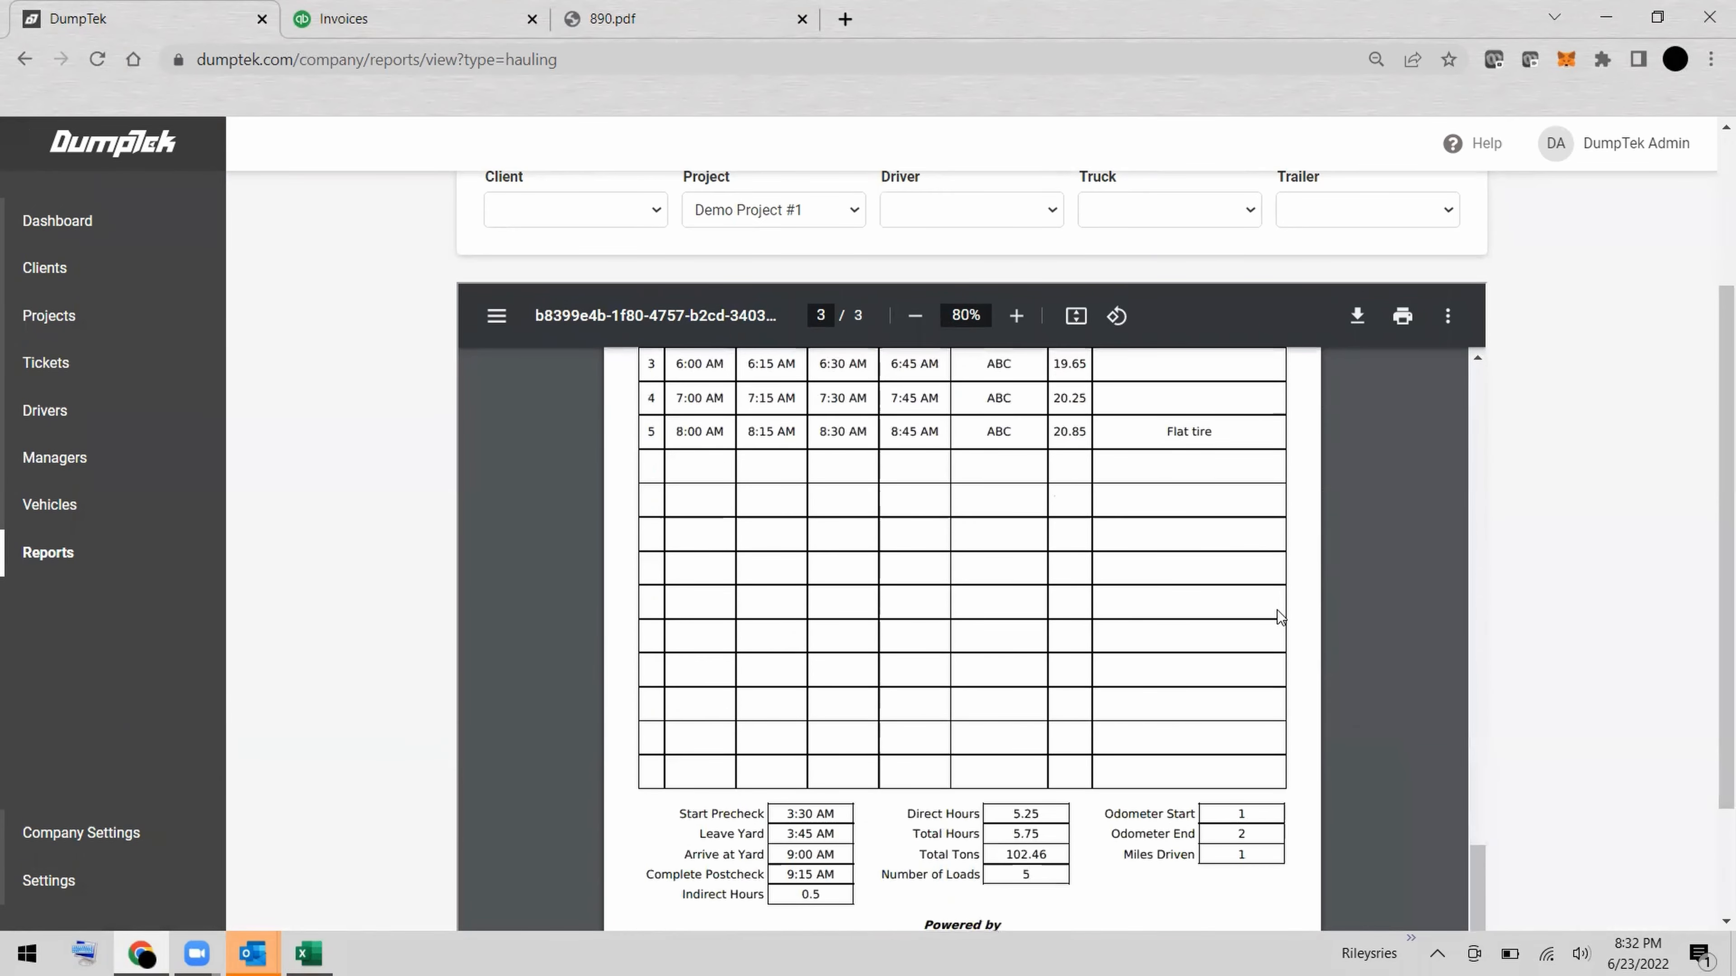
{"action": "scroll", "coordinate": [1277, 611], "scroll_direction": "up", "scroll_amount": 10}
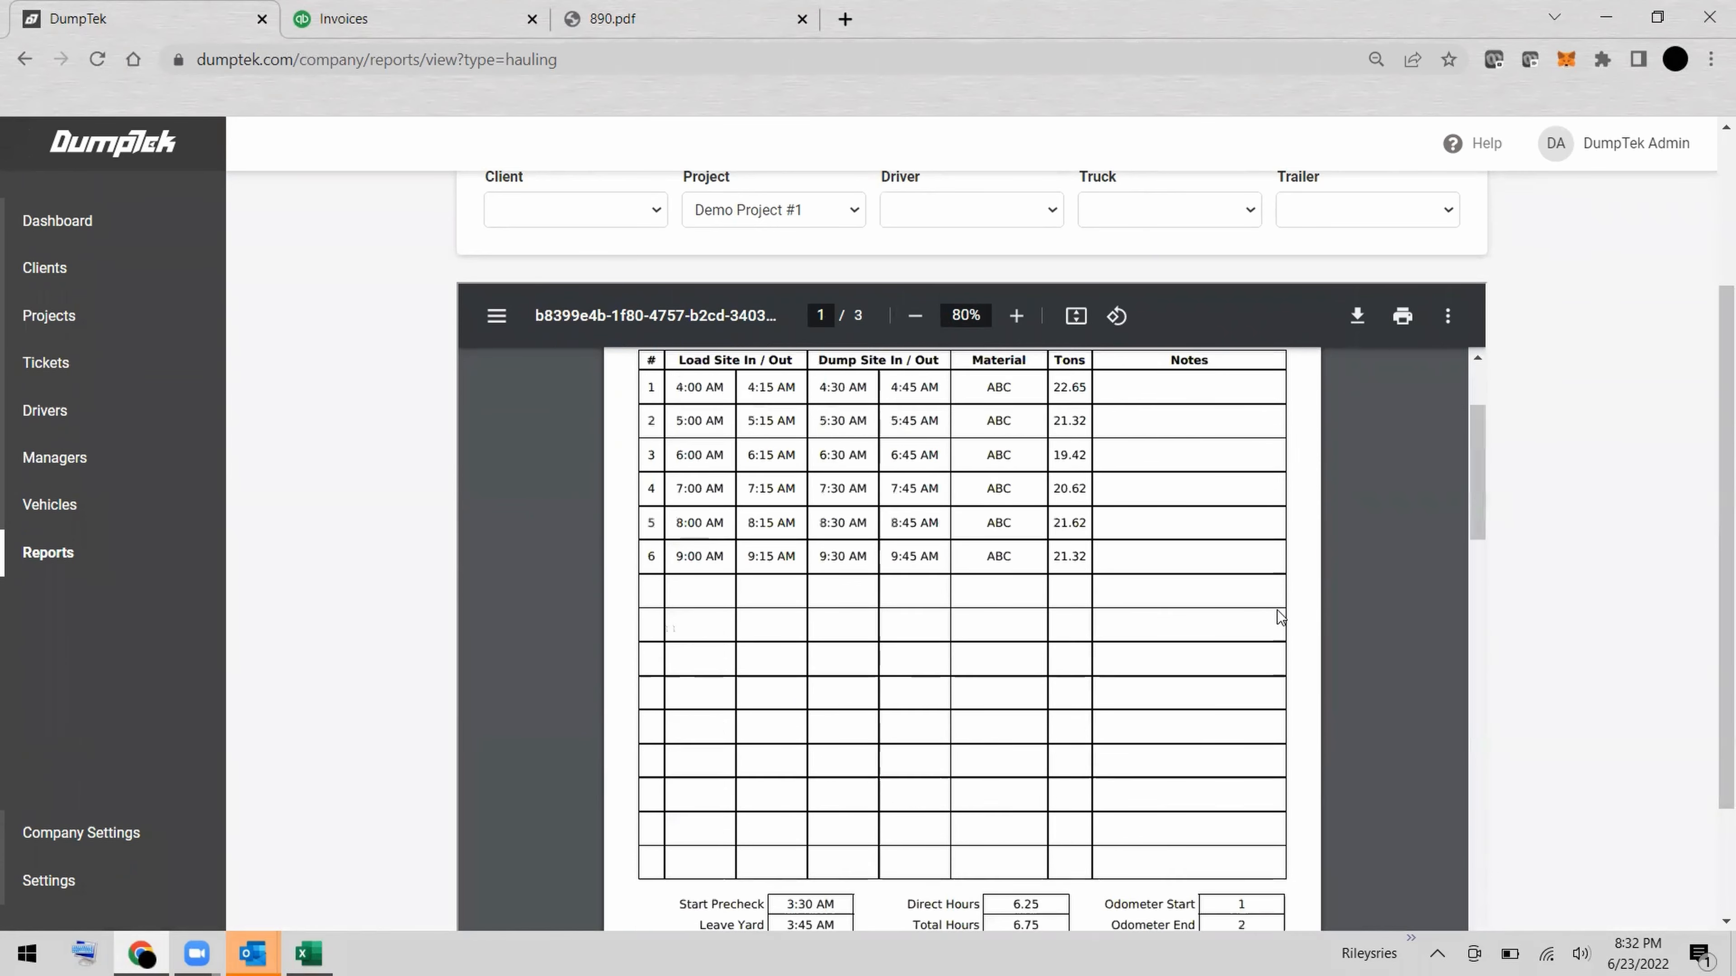
{"action": "scroll", "coordinate": [1636, 496], "scroll_direction": "up", "scroll_amount": 3}
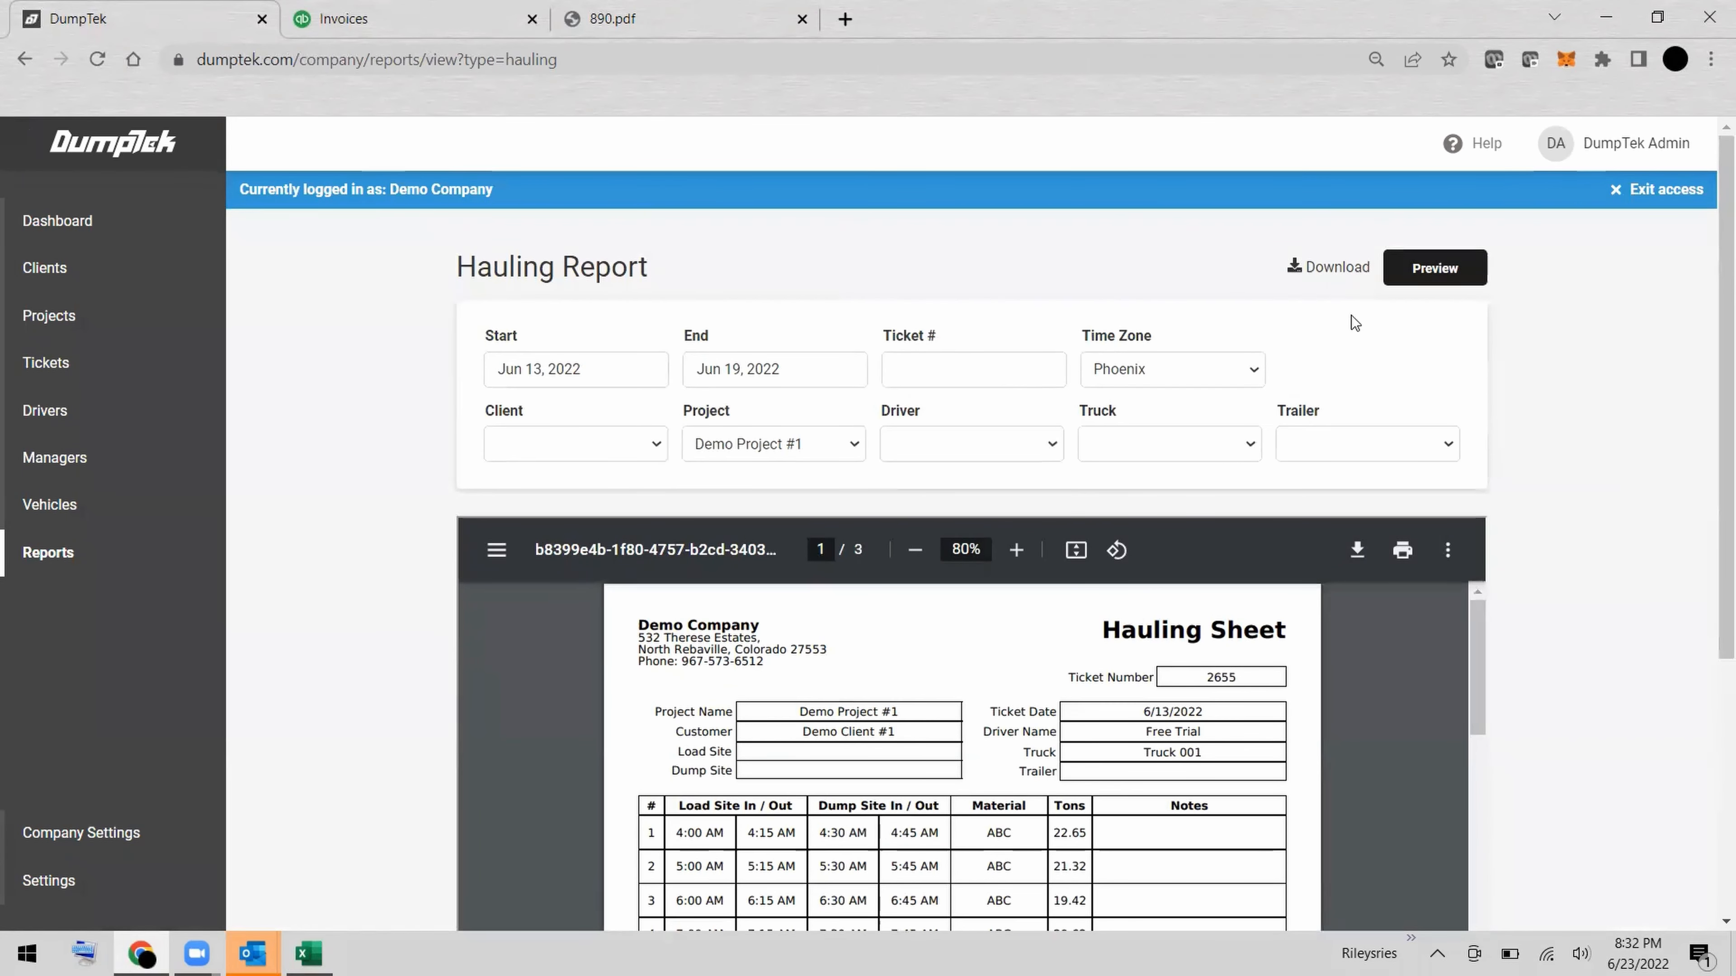
Export the Hauling Report to Downloads as 2022-06-24-hauling.pdf, then check the saved PDF and close it.
{"action": "left_click", "coordinate": [1324, 269]}
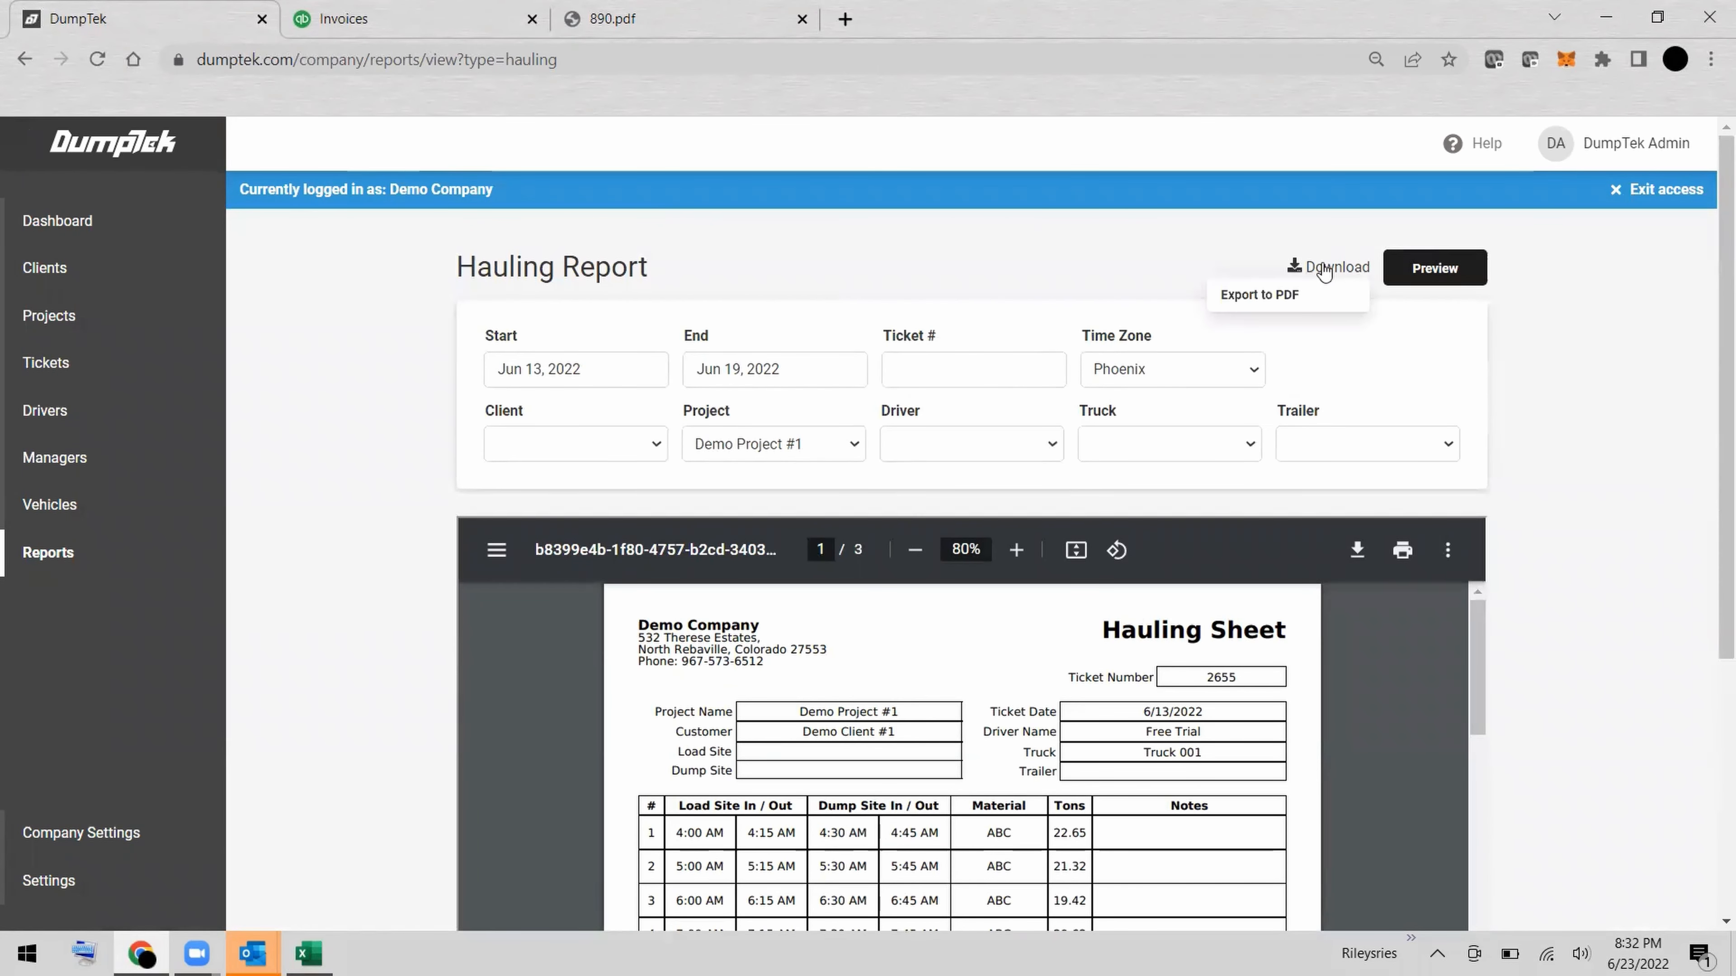
{"action": "left_click", "coordinate": [1282, 295]}
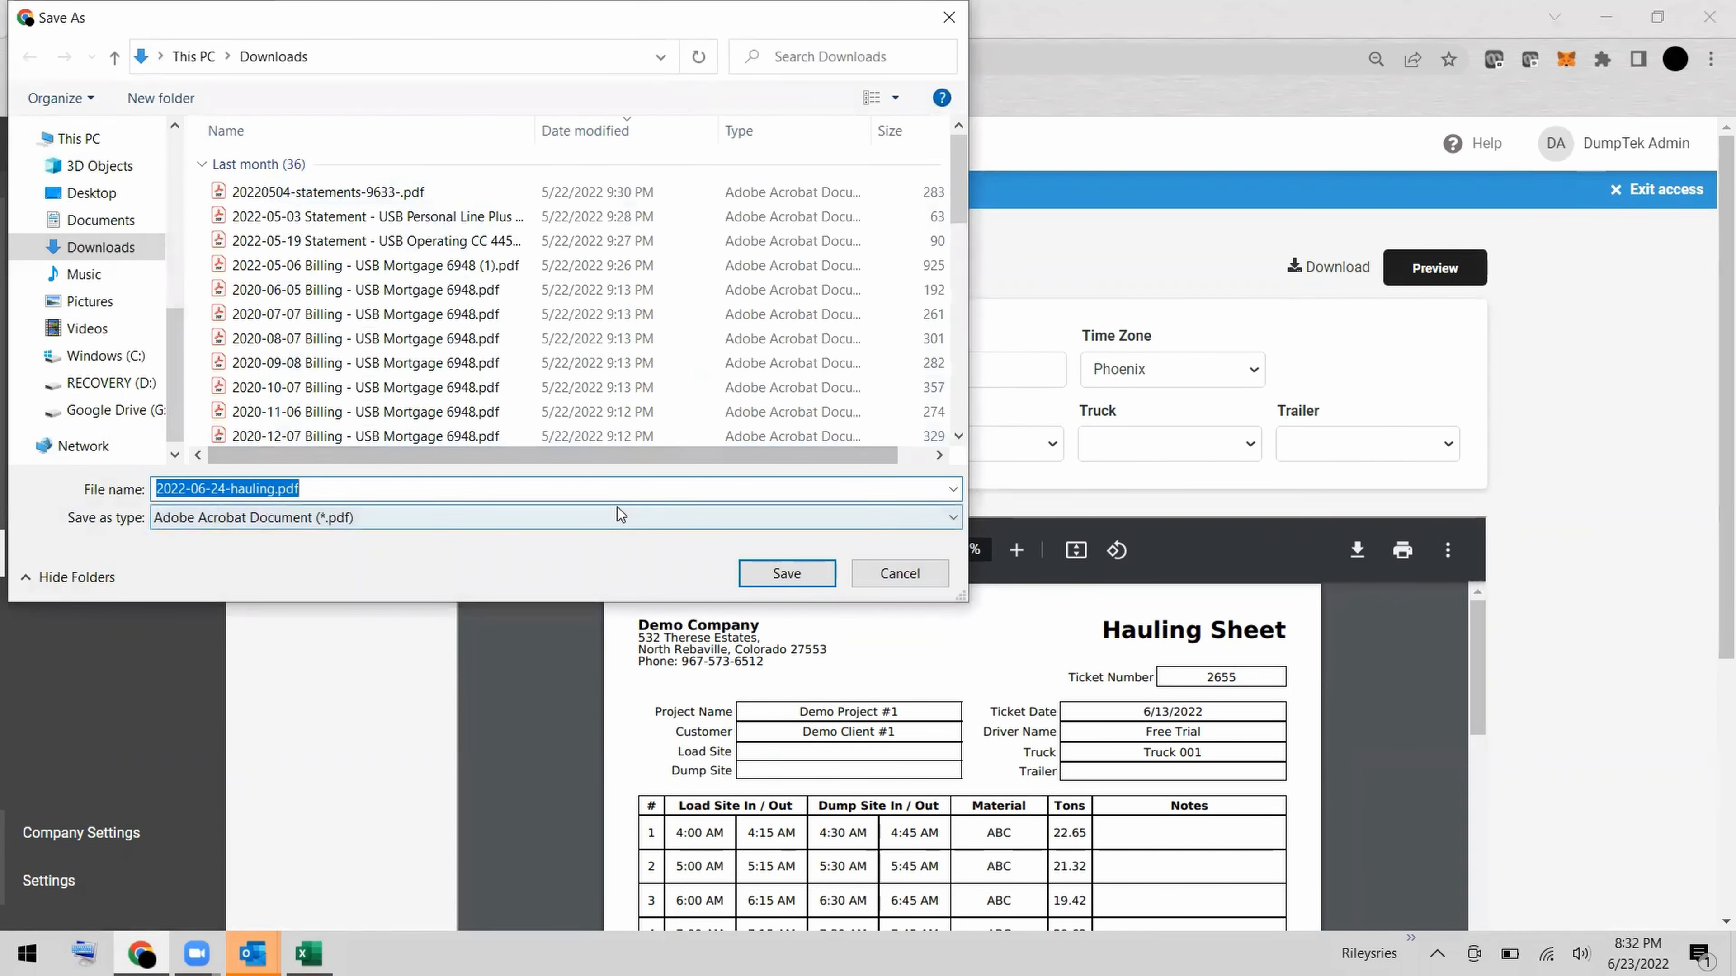
{"action": "left_click", "coordinate": [787, 572]}
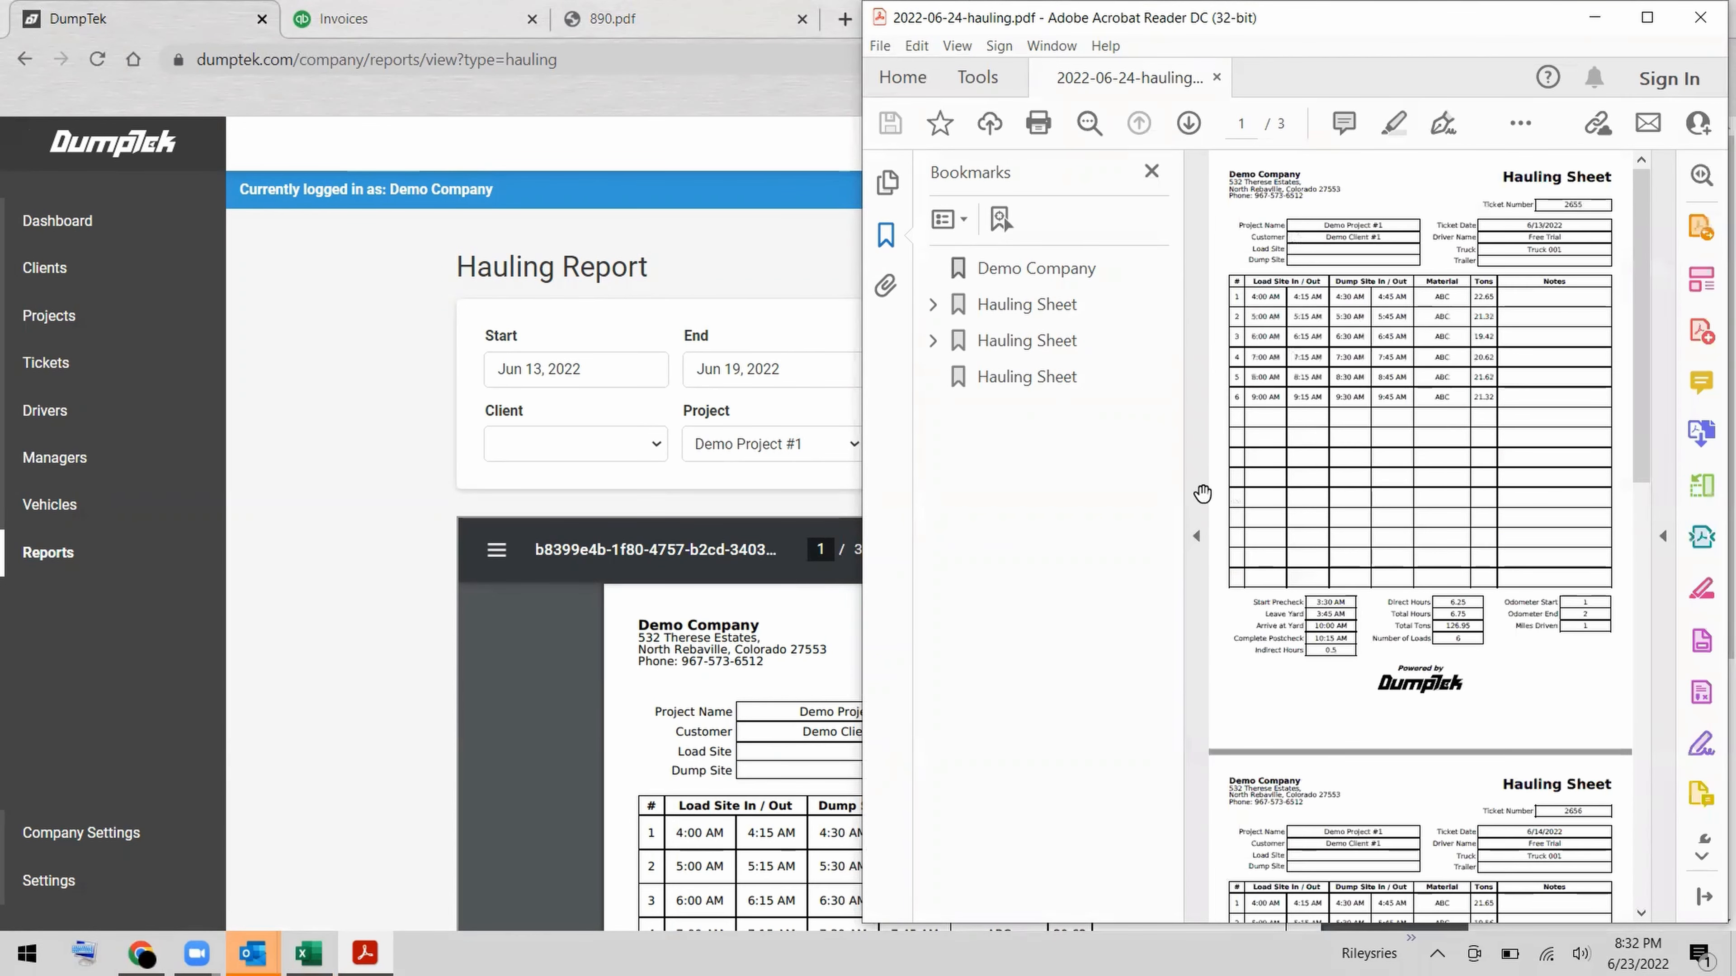
{"action": "left_click", "coordinate": [1197, 499]}
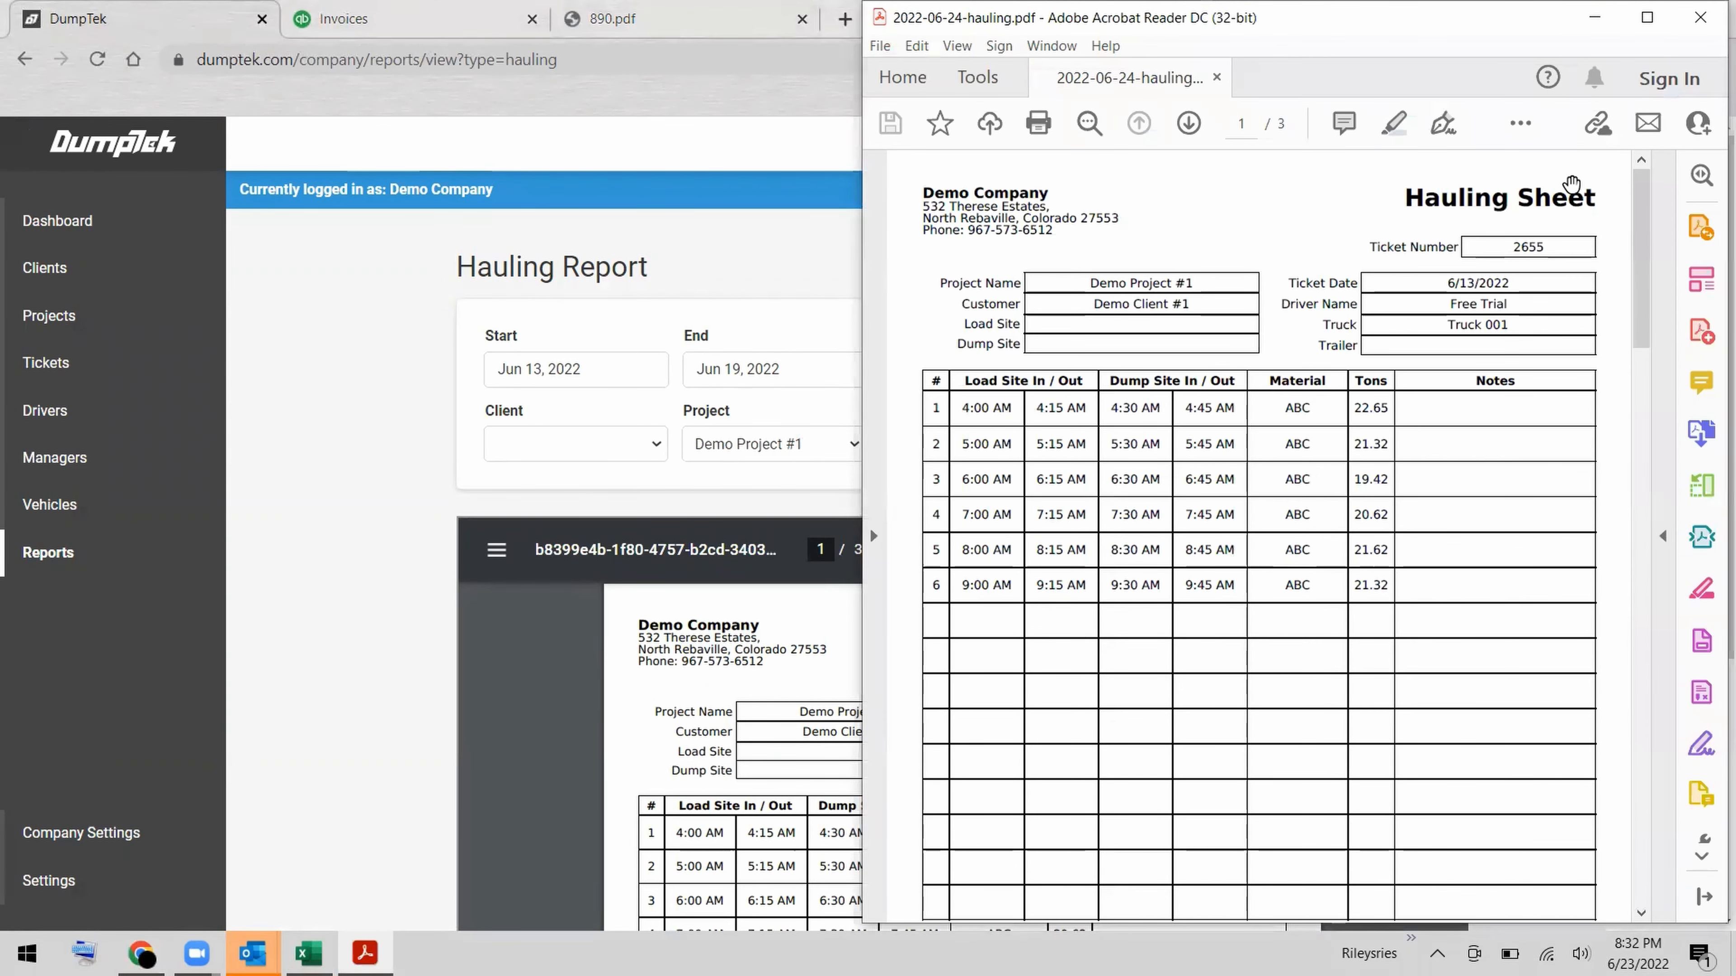
{"action": "left_click", "coordinate": [1703, 23]}
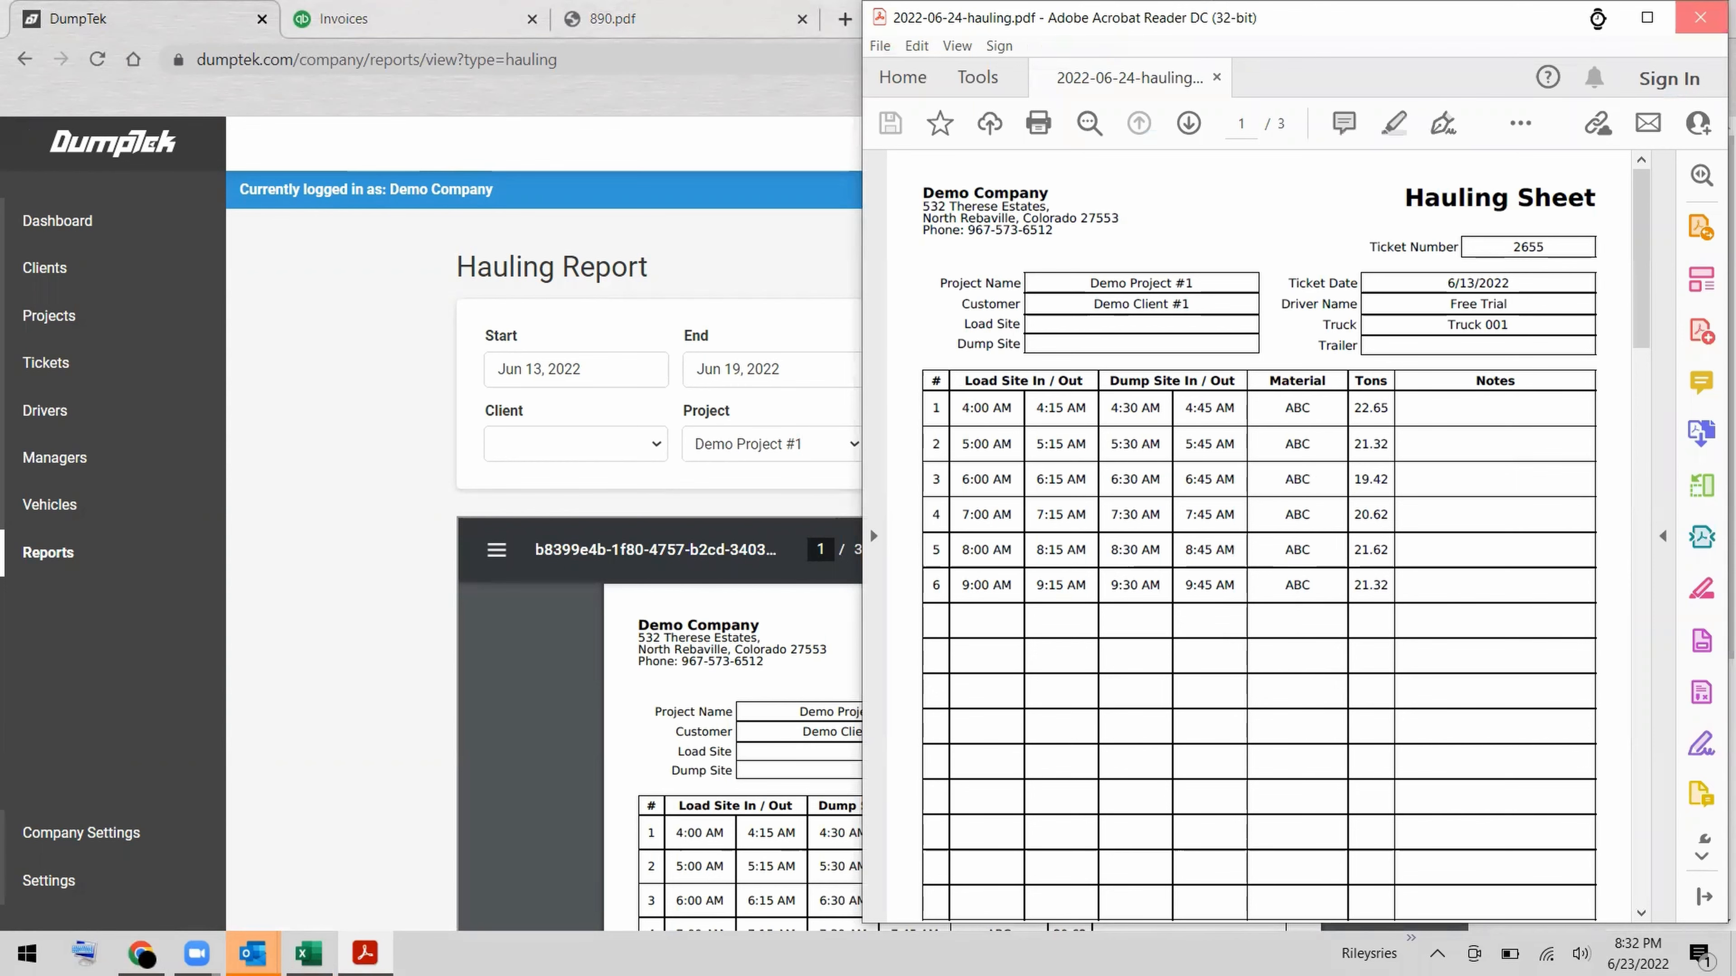
Switch to QuickBooks and open invoice 1 for Demo Client #1 for editing.
{"action": "left_click", "coordinate": [331, 25]}
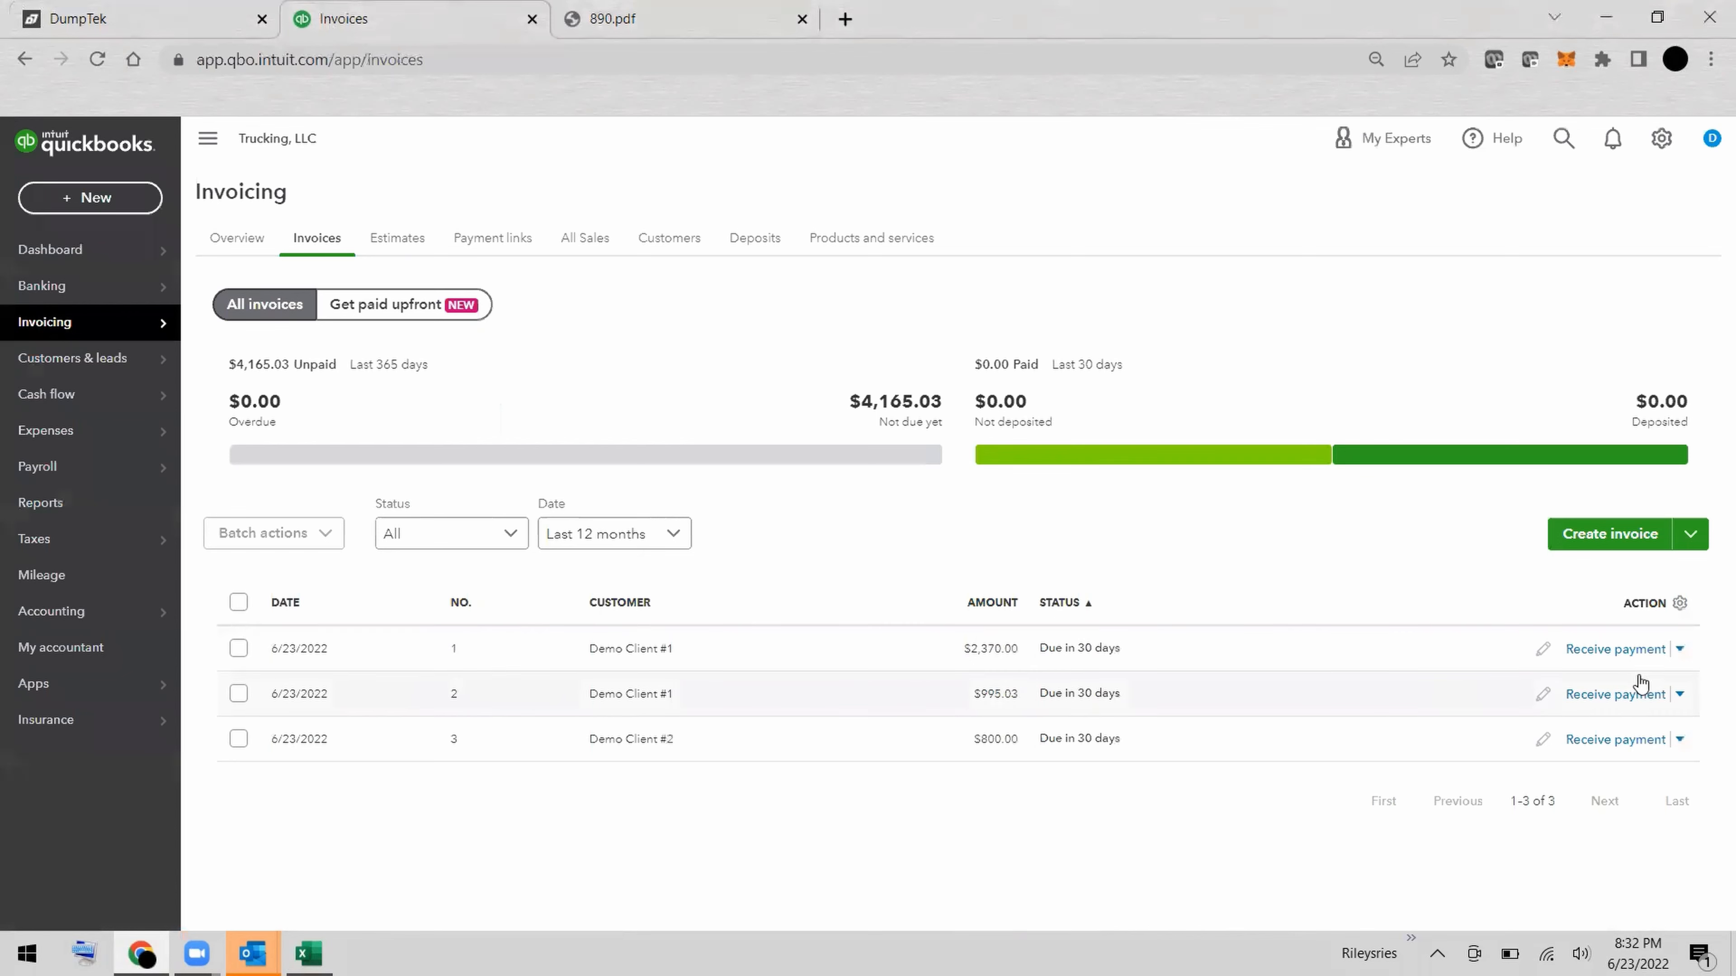
{"action": "left_click", "coordinate": [1680, 650]}
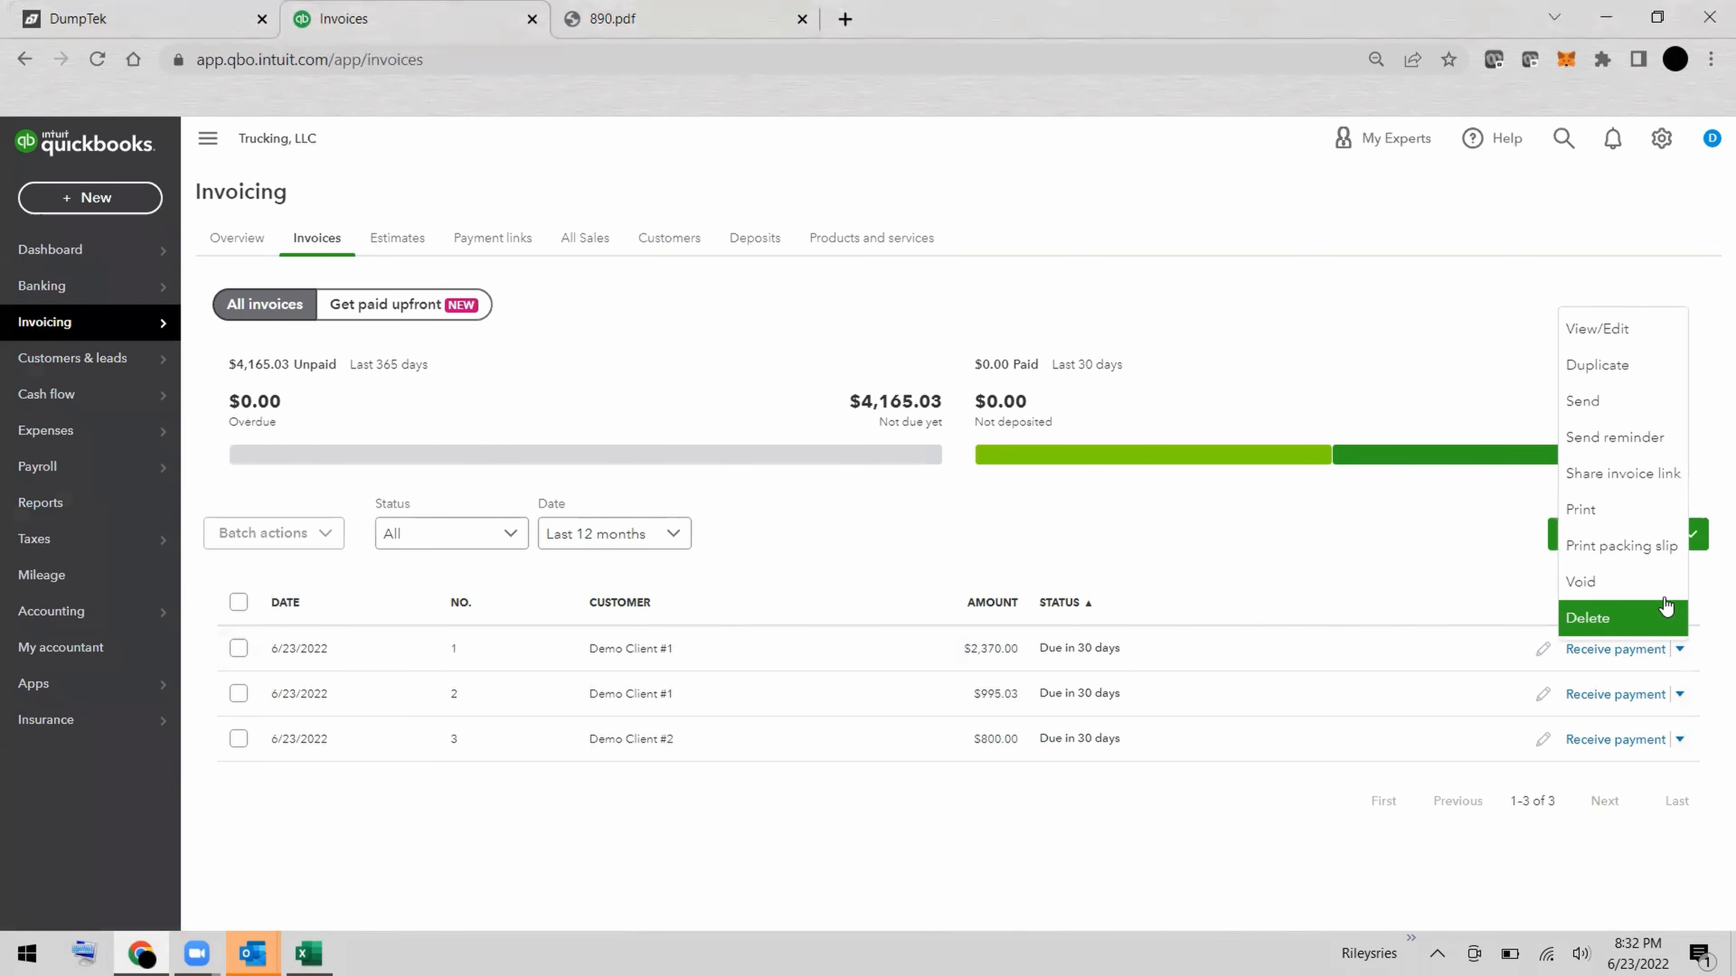
{"action": "left_click", "coordinate": [1629, 338]}
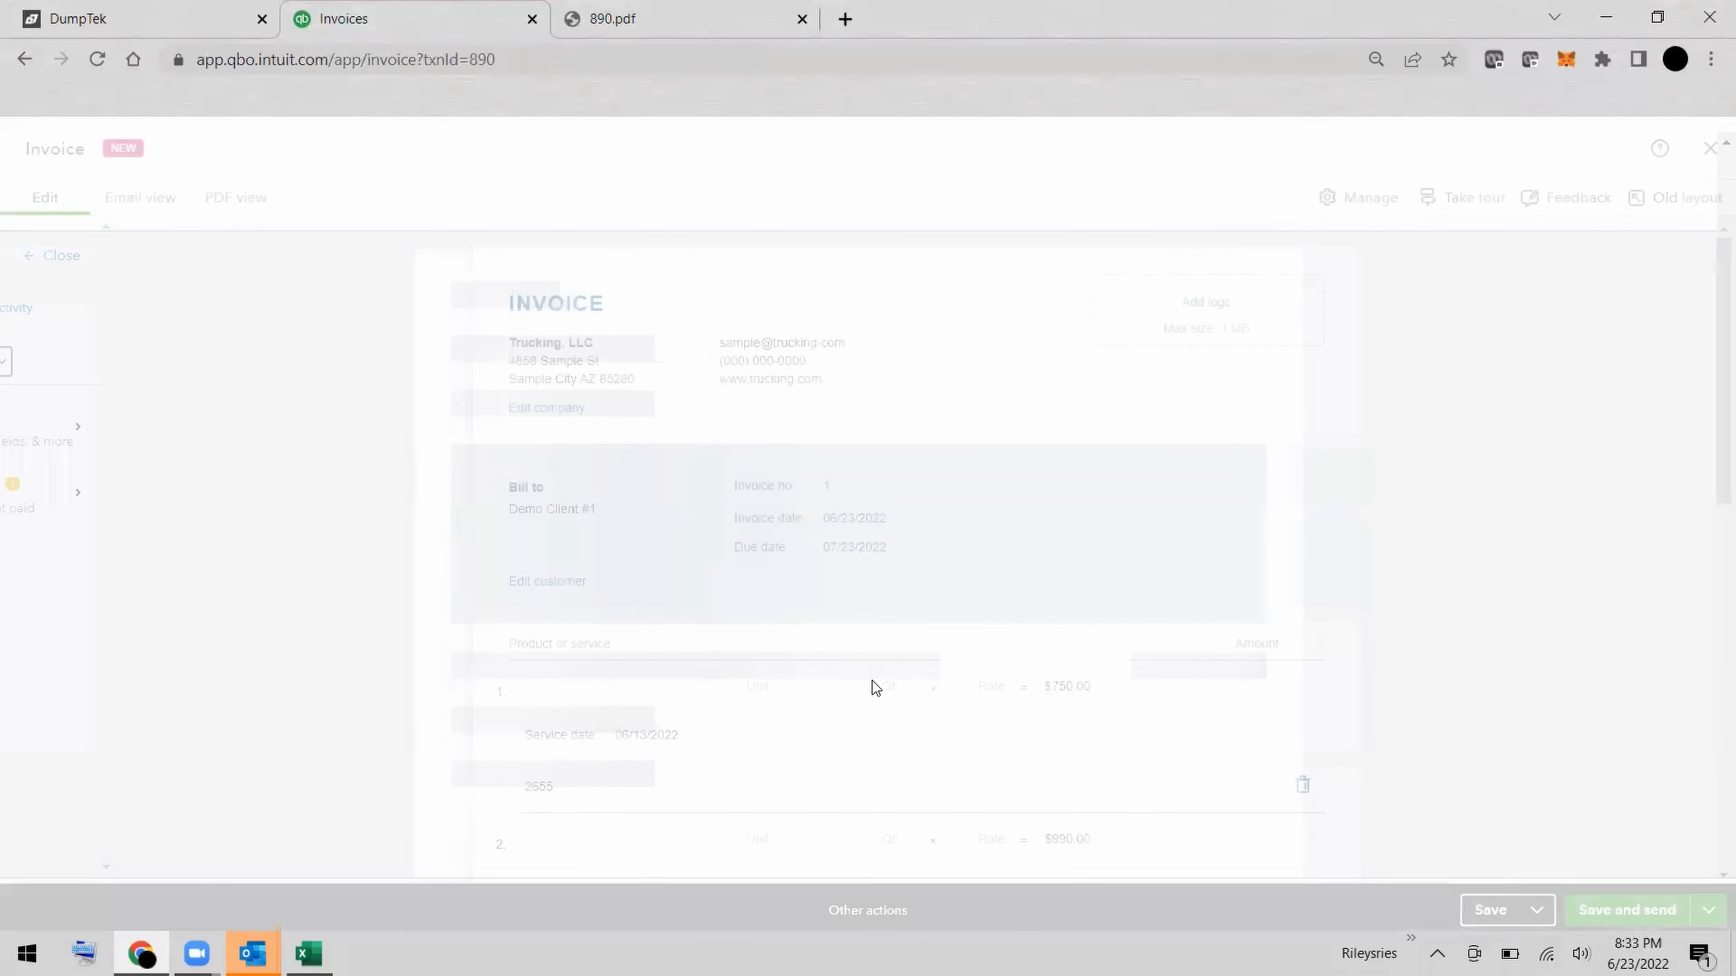
Attach 2022-06-24-hauling.pdf from the Downloads folder to invoice 1.
{"action": "scroll", "coordinate": [874, 686], "scroll_direction": "down", "scroll_amount": 7}
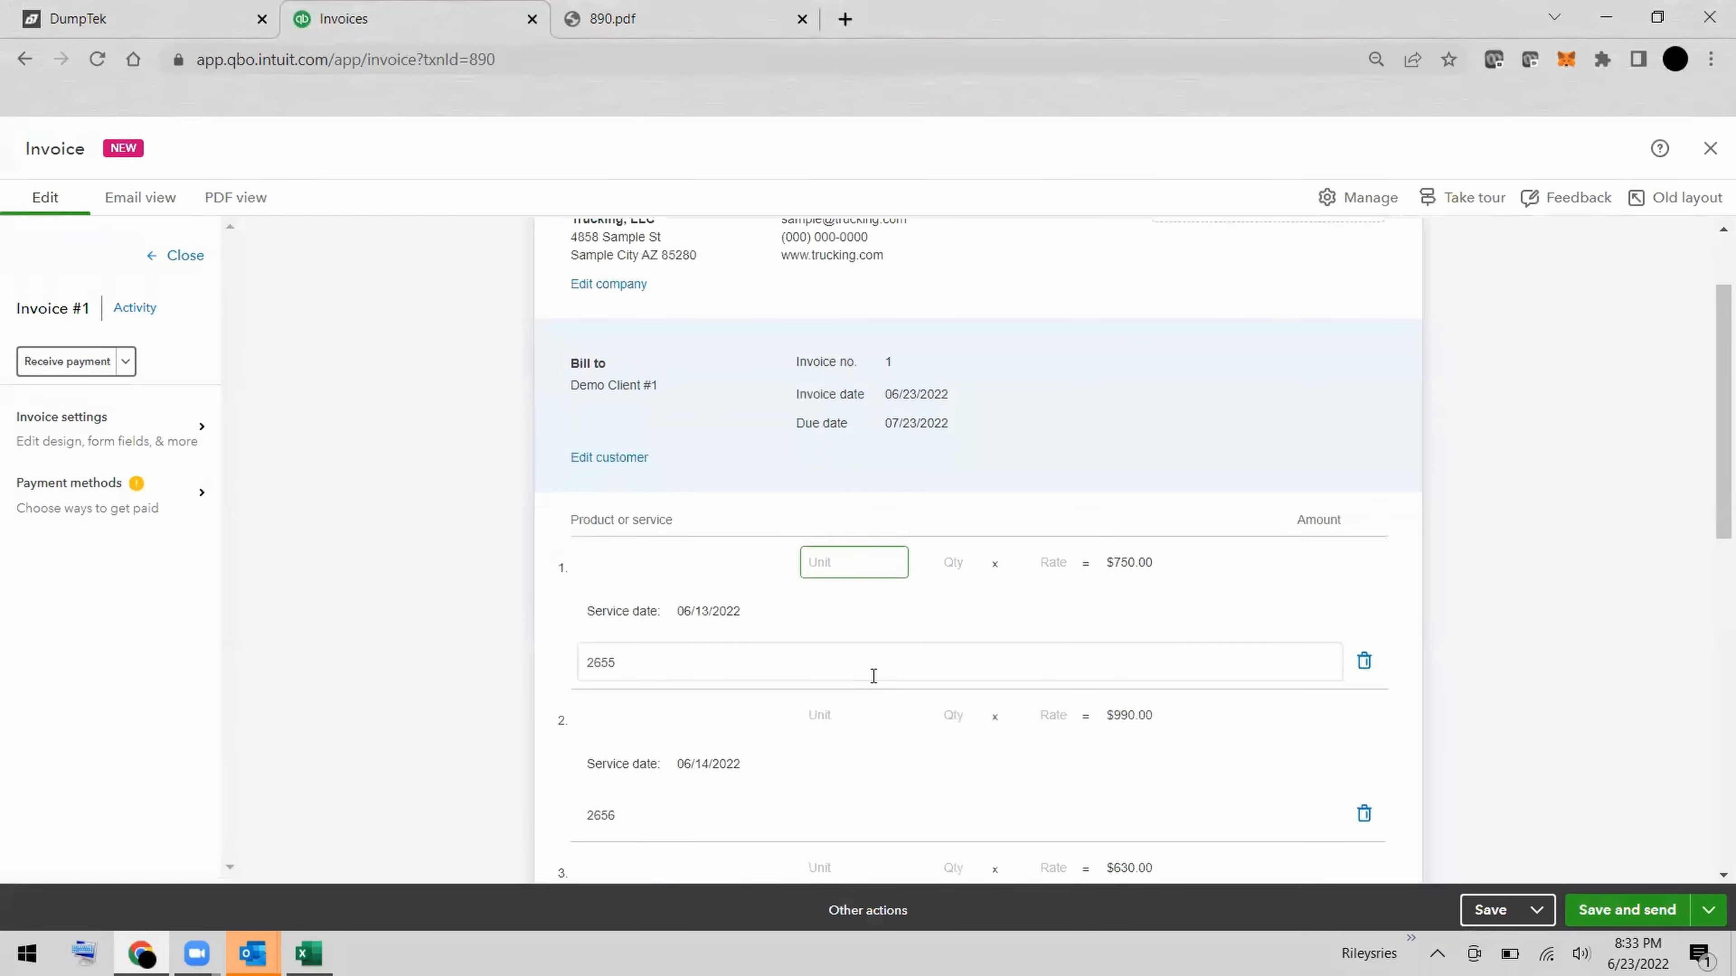
{"action": "scroll", "coordinate": [874, 676], "scroll_direction": "down", "scroll_amount": 5}
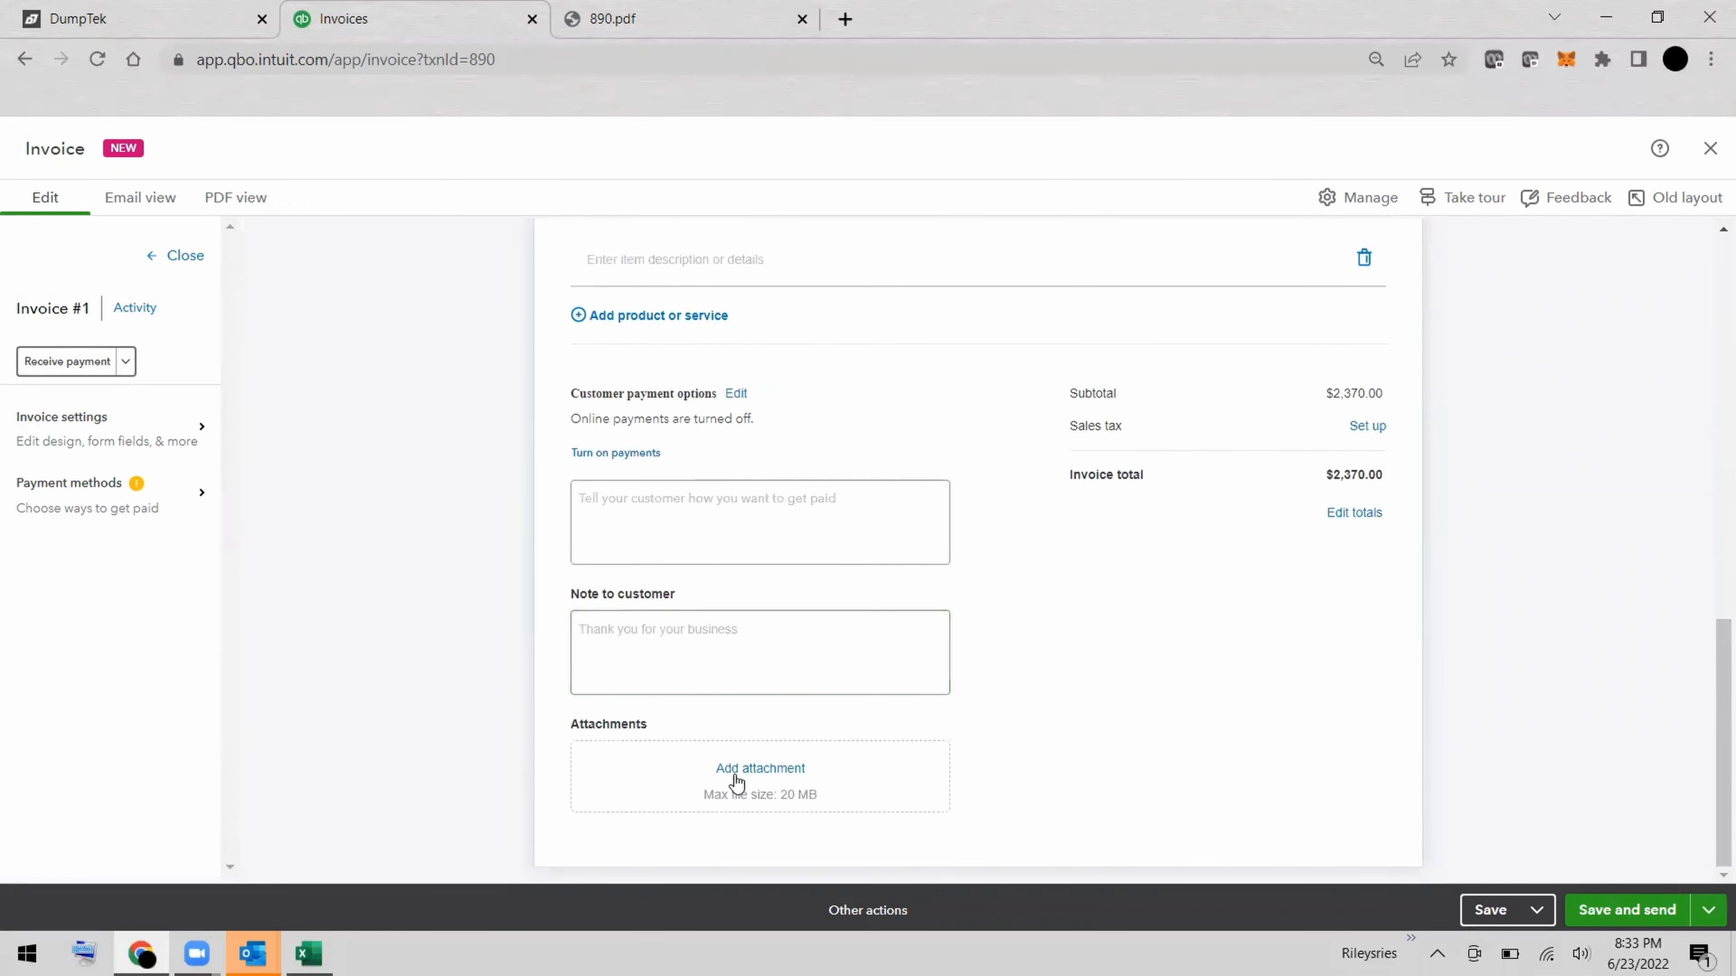
{"action": "left_click", "coordinate": [735, 773]}
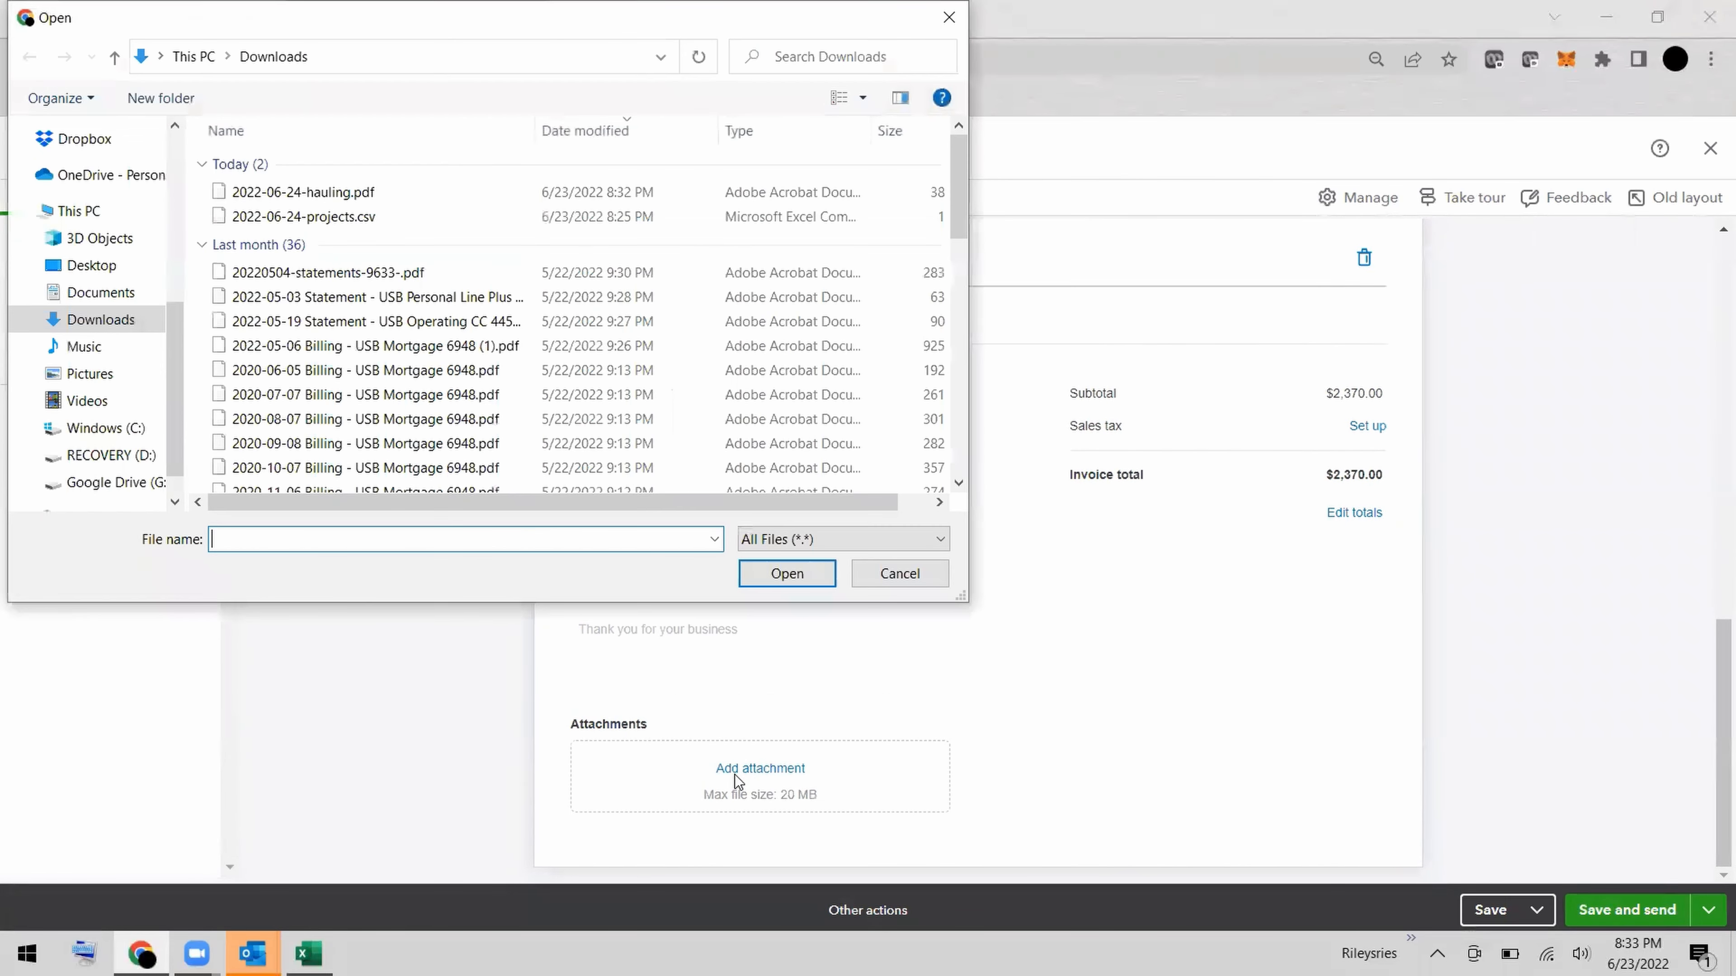
{"action": "left_click", "coordinate": [386, 186]}
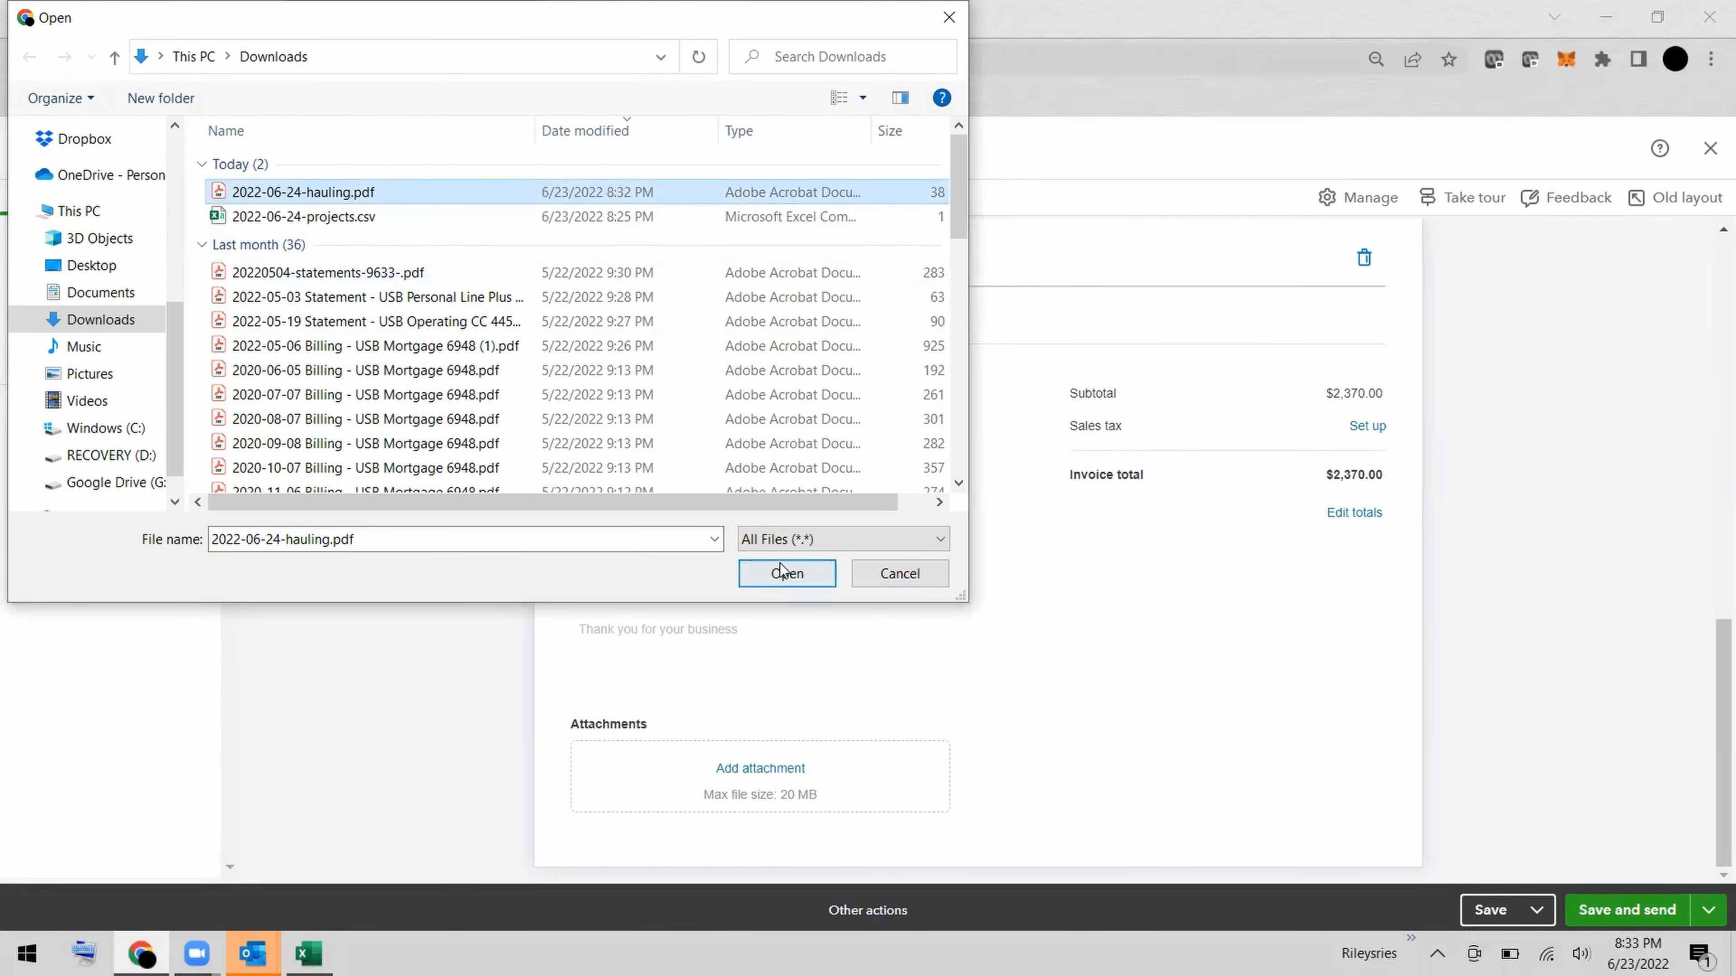
{"action": "left_click", "coordinate": [784, 575]}
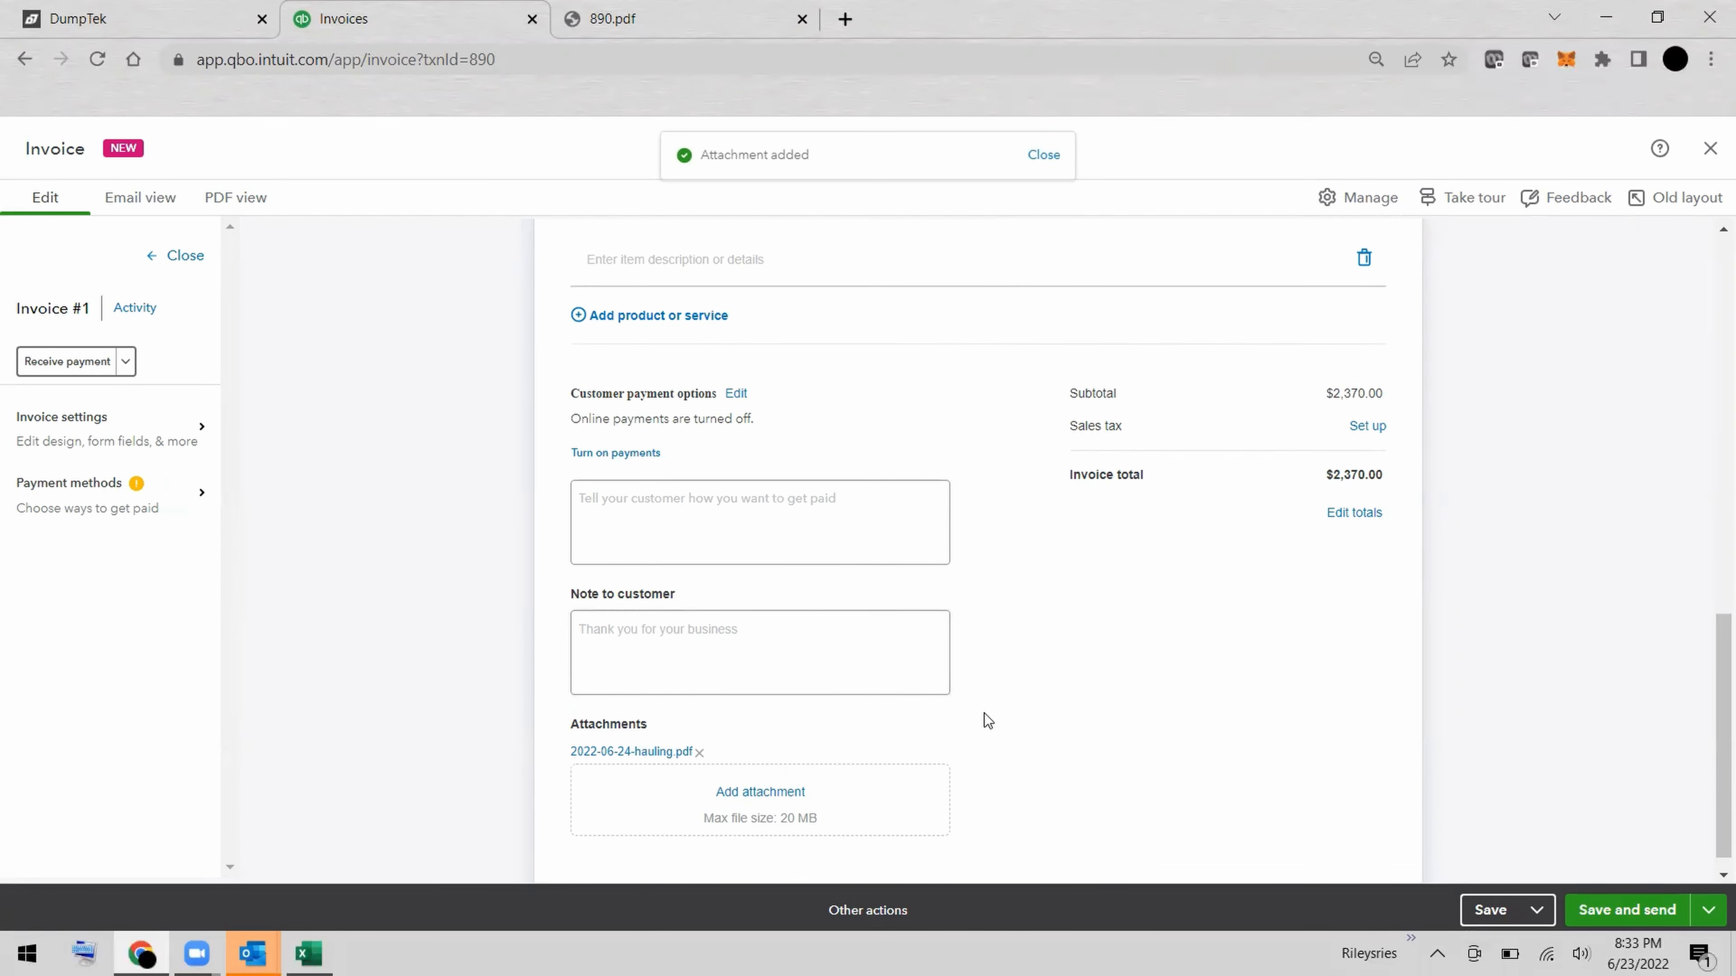
Look over invoice 1 from its attachments back up to the line items and invoice details.
{"action": "scroll", "coordinate": [985, 714], "scroll_direction": "down", "scroll_amount": 1}
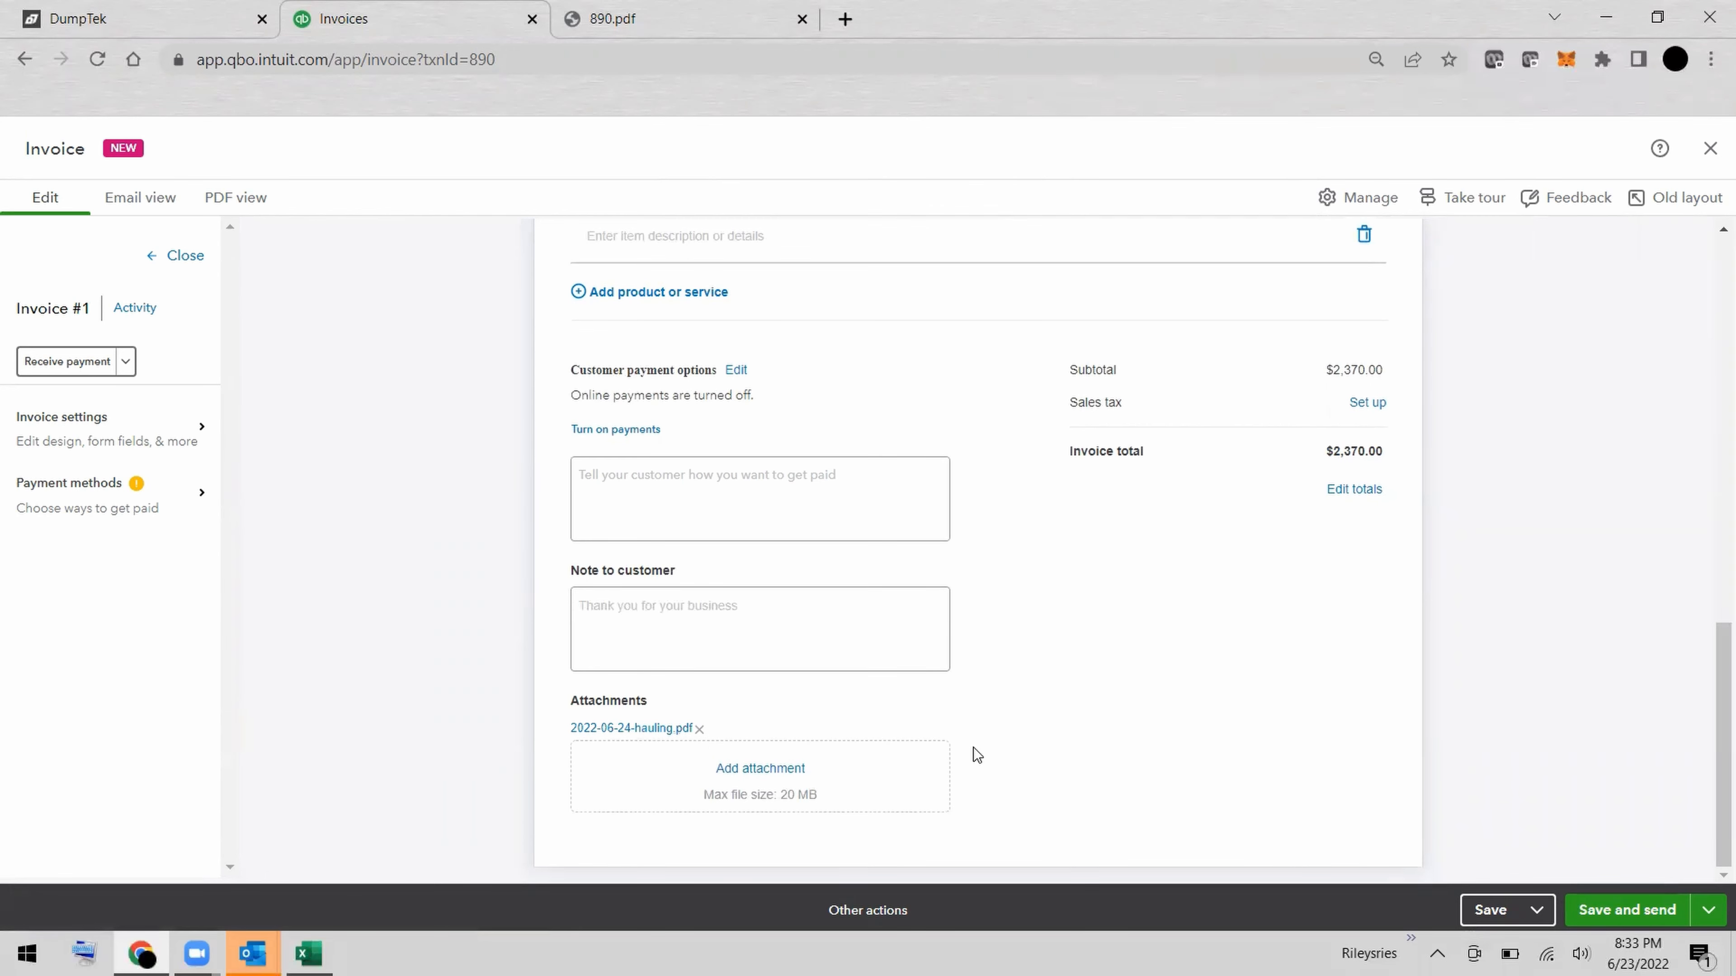
{"action": "scroll", "coordinate": [969, 747], "scroll_direction": "up", "scroll_amount": 10}
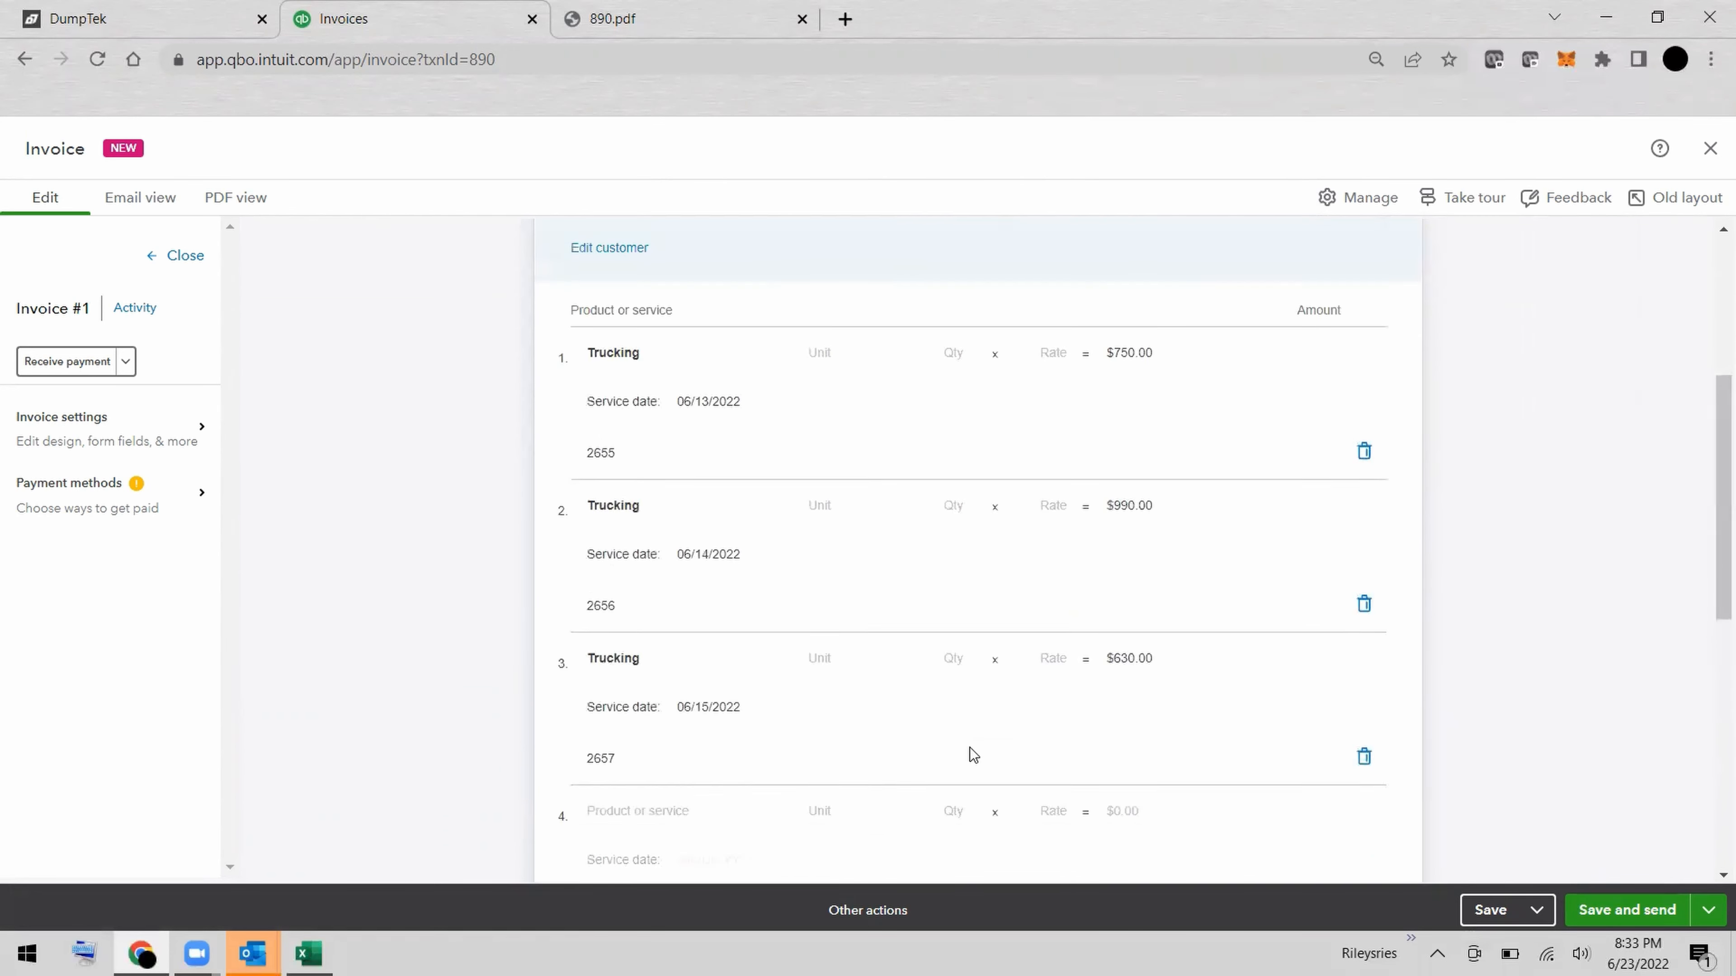
{"action": "scroll", "coordinate": [970, 747], "scroll_direction": "up", "scroll_amount": 3}
{"action": "scroll", "coordinate": [969, 747], "scroll_direction": "up", "scroll_amount": 2}
{"action": "left_click", "coordinate": [970, 747]}
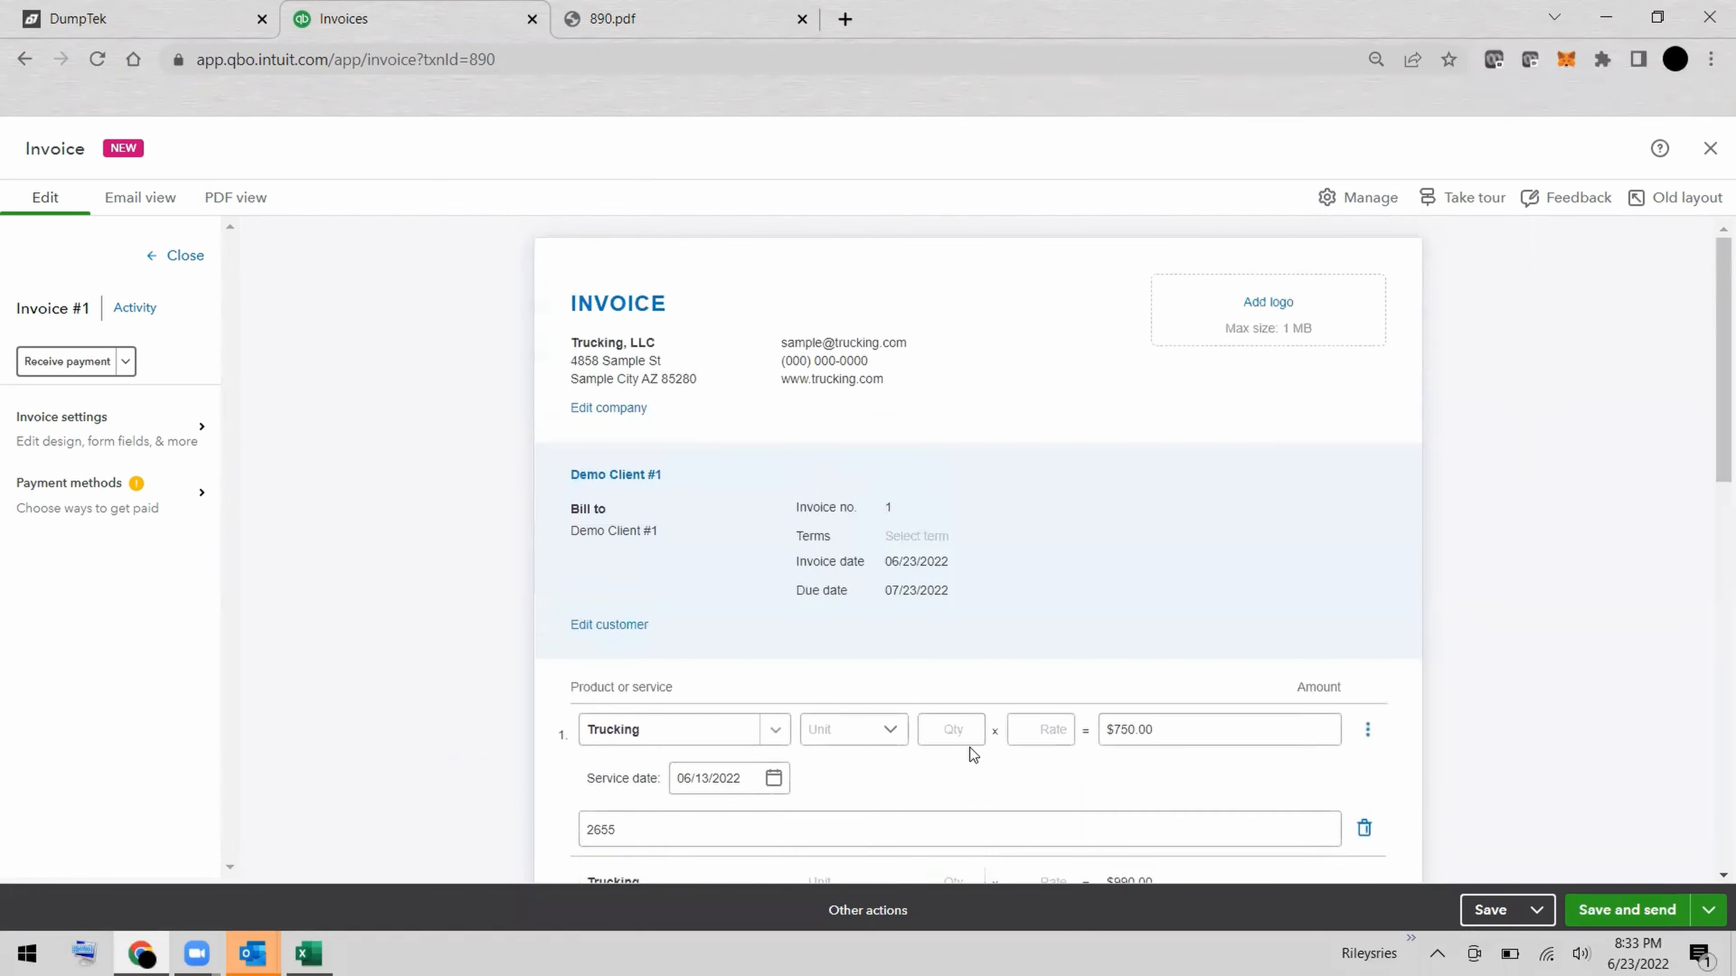